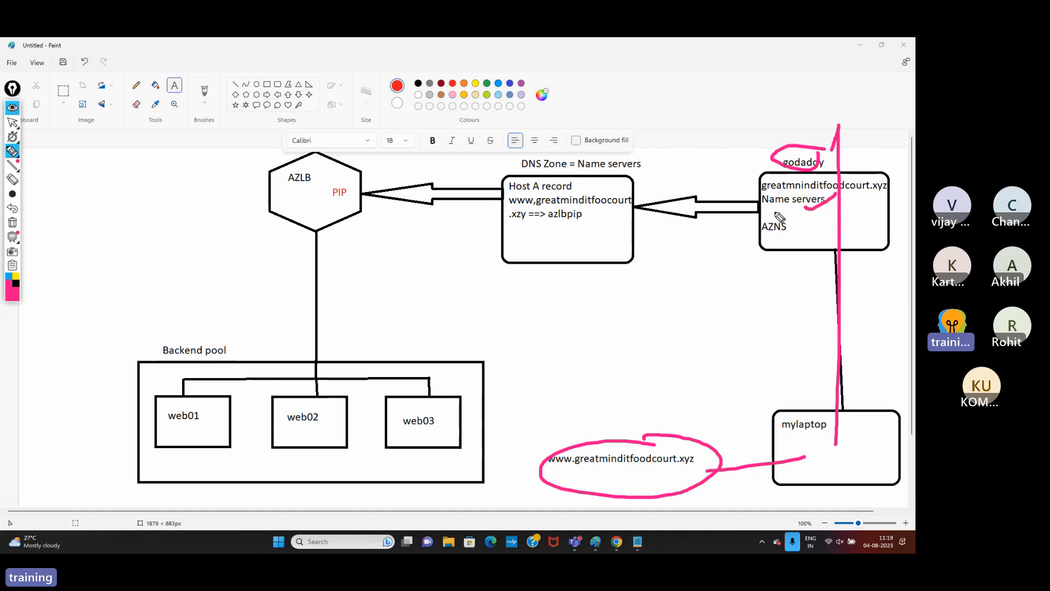
Trace the name server link to the Host A record and on to PIP in pink, then clear it
left_click_drag(776, 214, 627, 193)
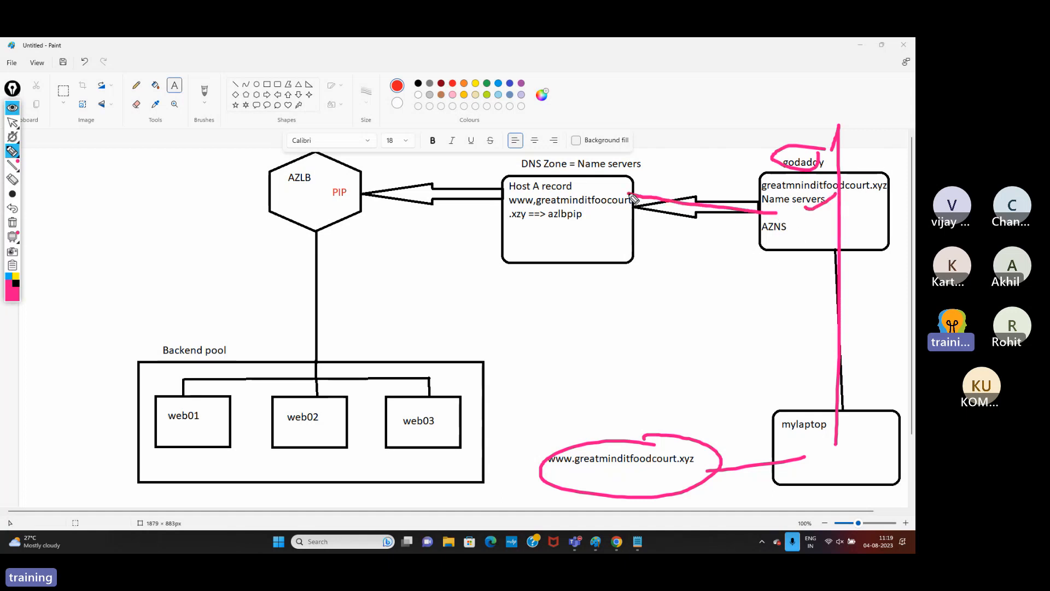
mouse_move(562, 171)
left_mouse_down()
mouse_move(519, 211)
mouse_move(599, 183)
mouse_move(533, 170)
left_mouse_up()
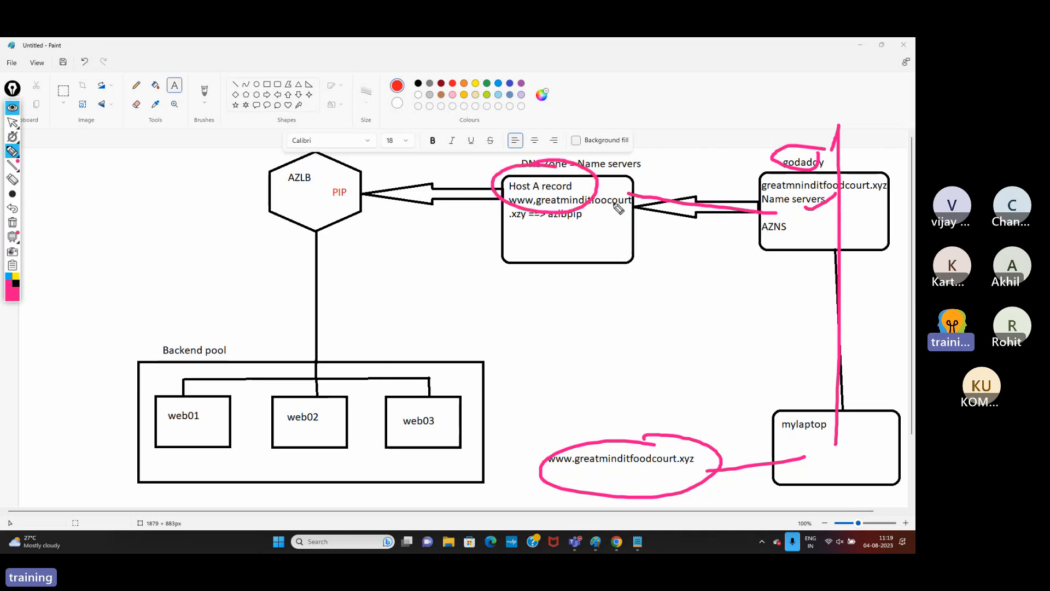
mouse_move(615, 193)
left_mouse_down()
mouse_move(627, 188)
mouse_move(623, 214)
mouse_move(574, 255)
mouse_move(562, 219)
mouse_move(586, 244)
left_mouse_up()
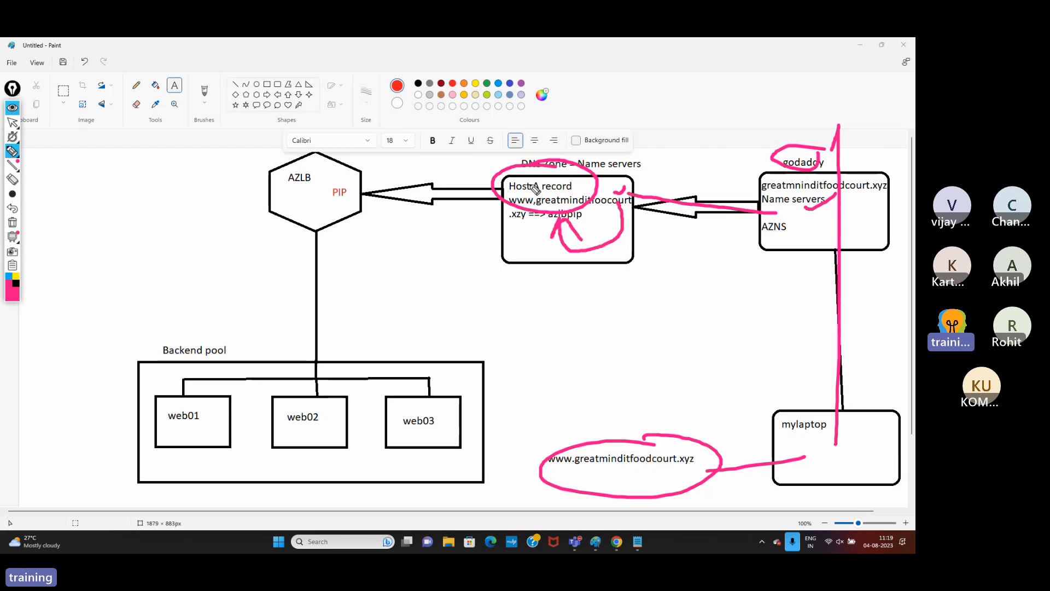
left_click_drag(540, 200, 344, 197)
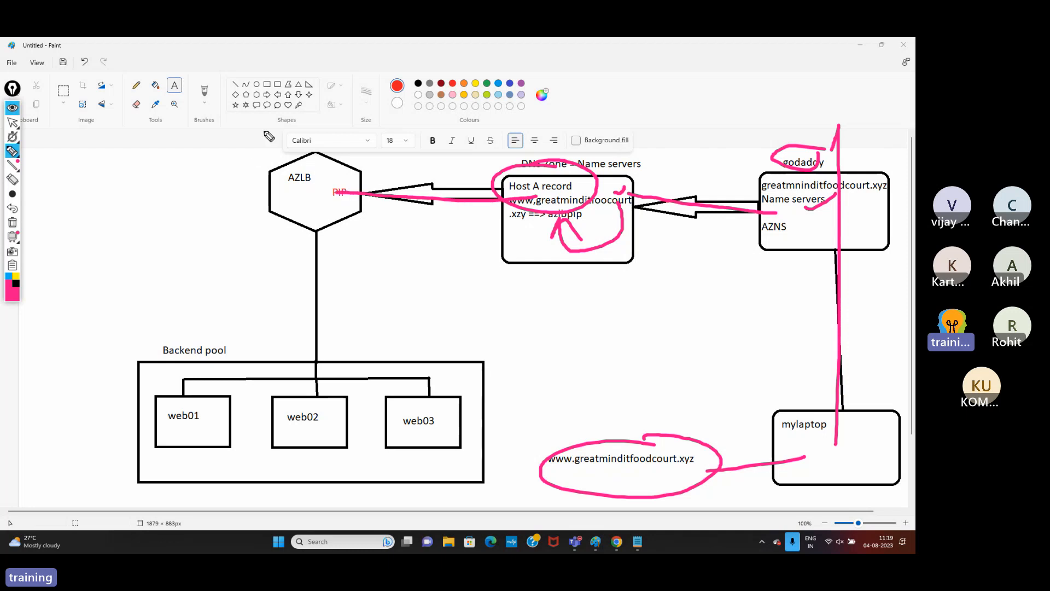
left_click(12, 223)
Trace traffic from mylaptop through the DNS records and AZLB to web01, web02 and web03
mouse_move(831, 428)
left_mouse_down()
mouse_move(857, 222)
mouse_move(301, 184)
left_mouse_up()
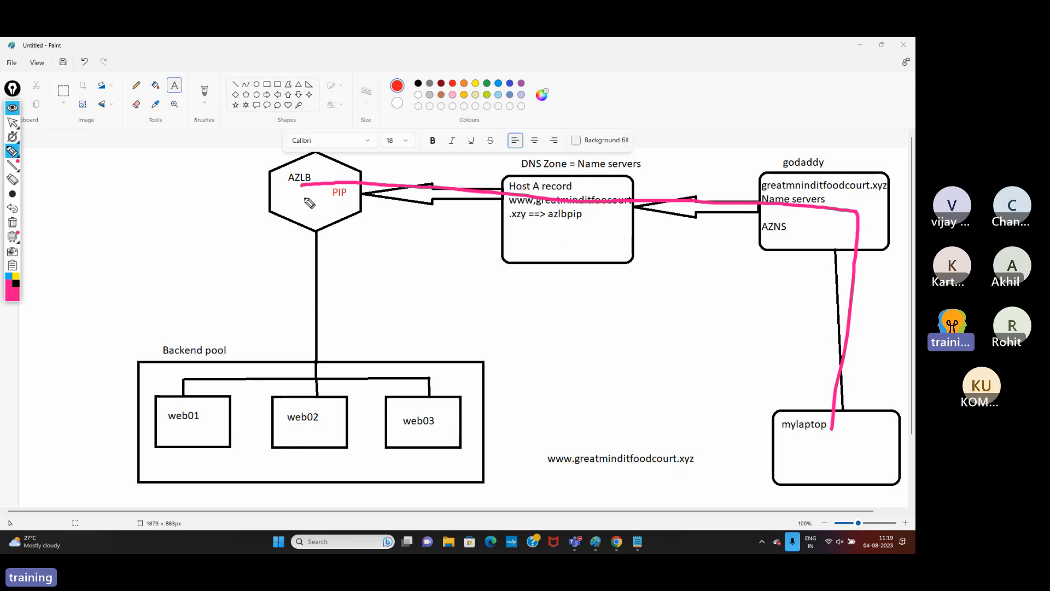
mouse_move(302, 185)
left_mouse_down()
mouse_move(258, 300)
mouse_move(297, 392)
mouse_move(291, 360)
mouse_move(185, 433)
left_mouse_up()
left_click_drag(287, 353, 317, 420)
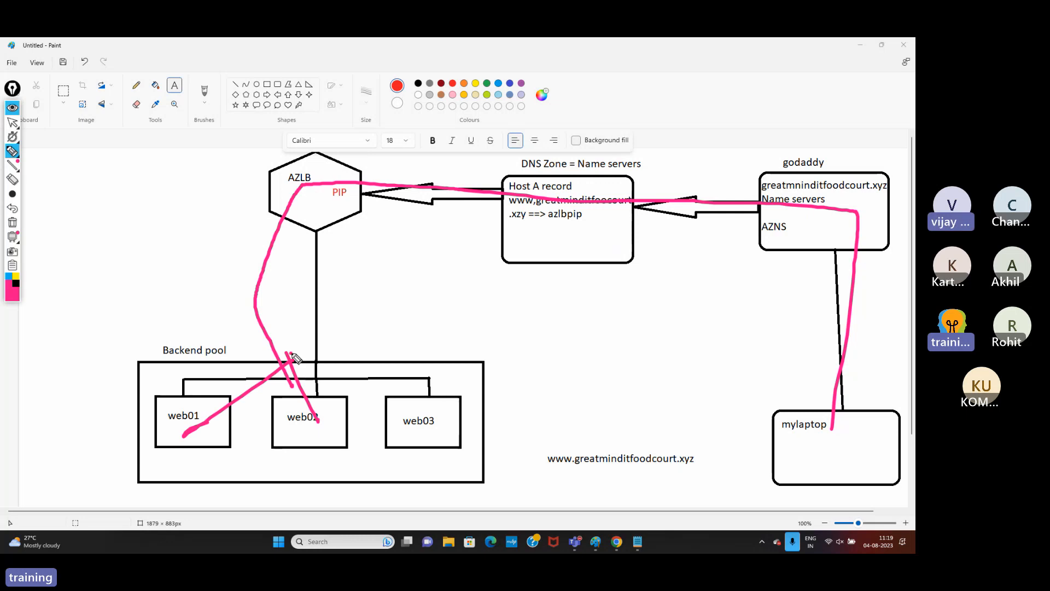
left_click_drag(293, 354, 432, 431)
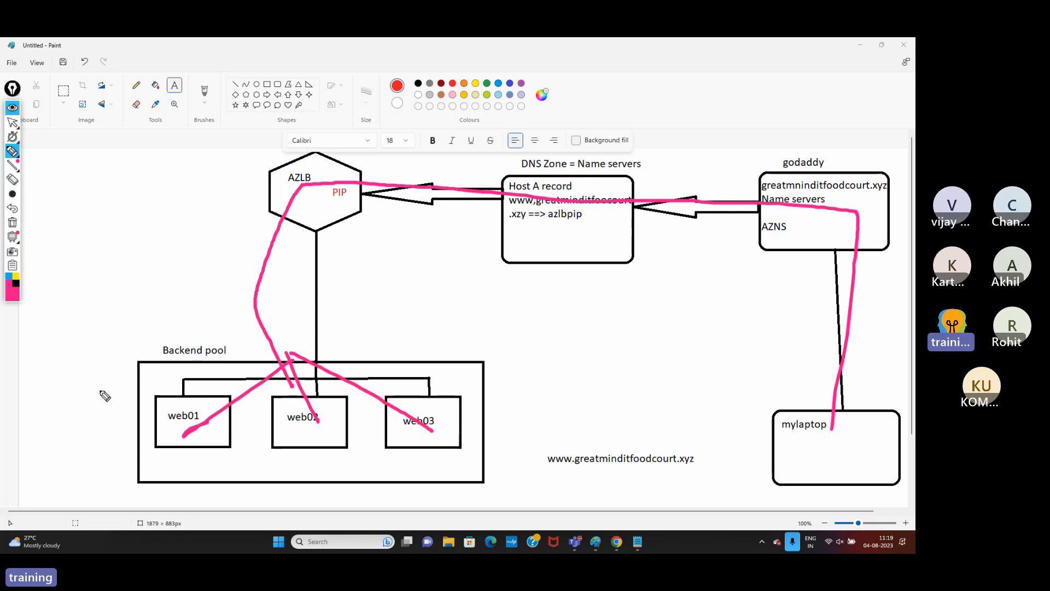
Number requests 1 to 6 beside the web servers, then clear all pink ink
left_click_drag(99, 390, 111, 416)
mouse_move(301, 464)
left_mouse_down()
mouse_move(316, 474)
mouse_move(337, 469)
left_mouse_up()
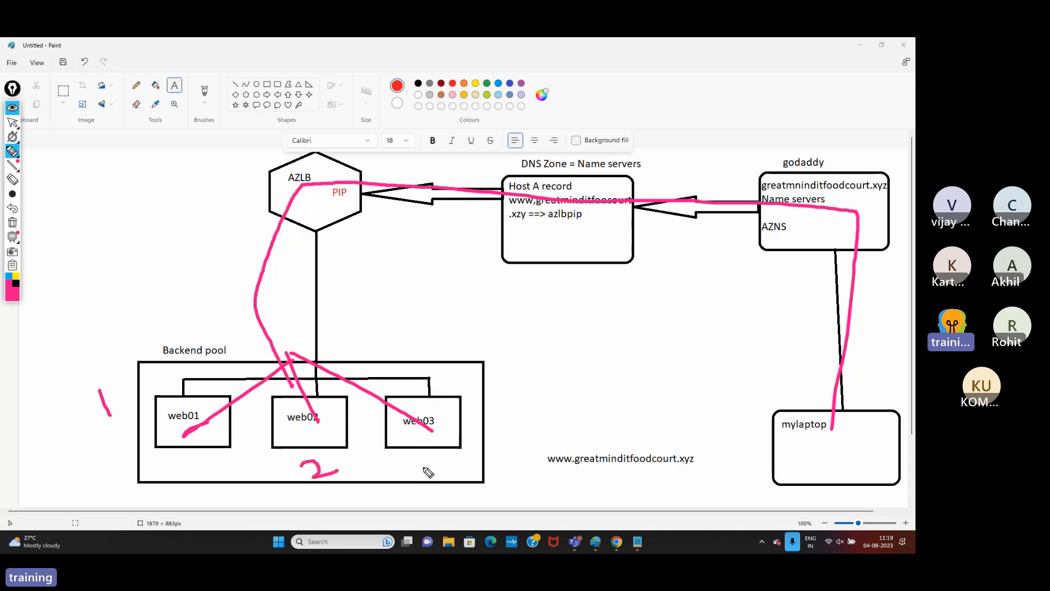
mouse_move(424, 462)
left_mouse_down()
mouse_move(457, 482)
mouse_move(447, 499)
left_mouse_up()
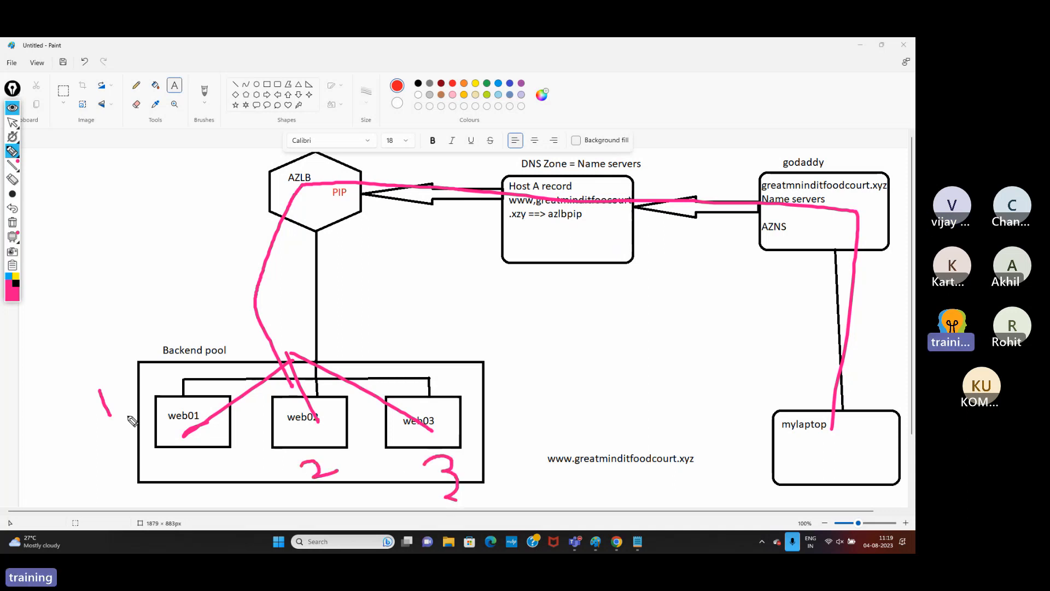
left_click_drag(157, 452, 198, 468)
left_click_drag(344, 466, 370, 486)
left_click_drag(344, 468, 387, 460)
mouse_move(484, 453)
left_mouse_down()
mouse_move(487, 485)
mouse_move(469, 476)
left_mouse_up()
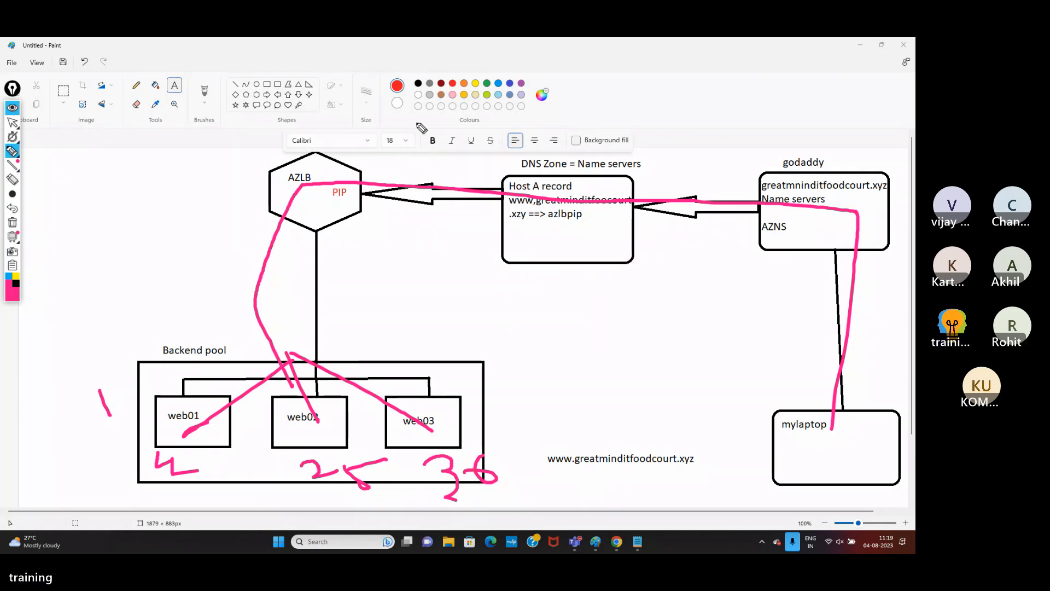
left_click(12, 222)
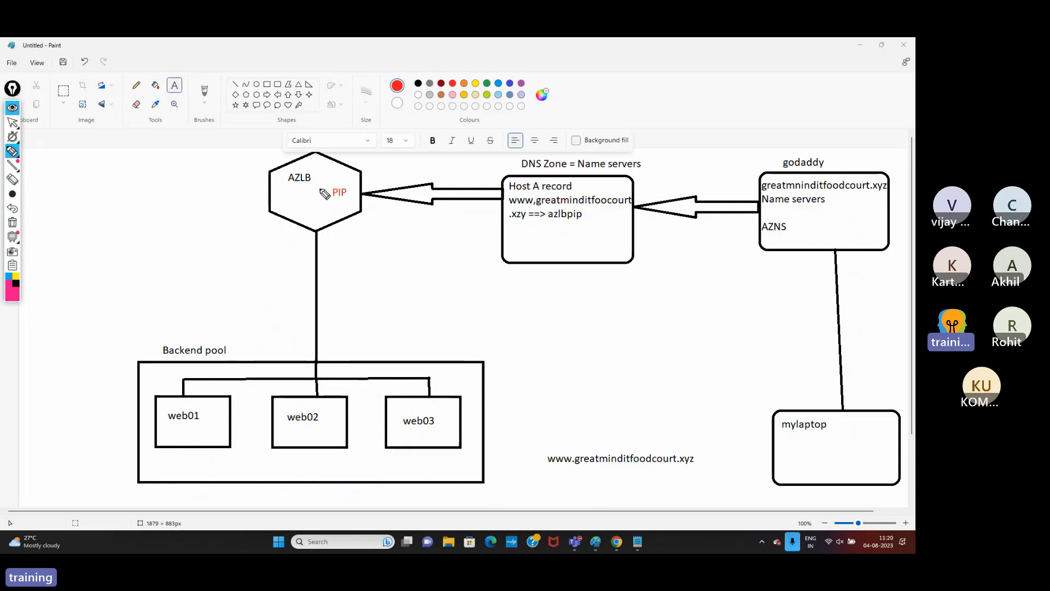
Trace the lookup path from GoDaddy to AZLB and on to each web server, then clear it
mouse_move(767, 205)
left_mouse_down()
mouse_move(293, 205)
mouse_move(217, 418)
left_mouse_up()
mouse_move(291, 230)
left_mouse_down()
mouse_move(350, 381)
mouse_move(421, 413)
left_mouse_up()
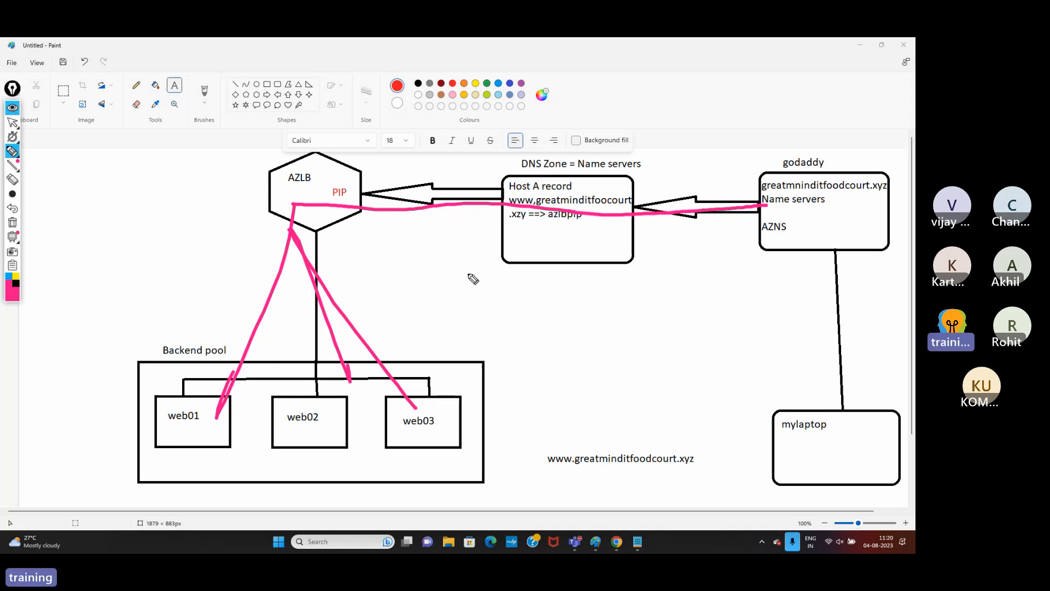
key("ctrl+shift+7")
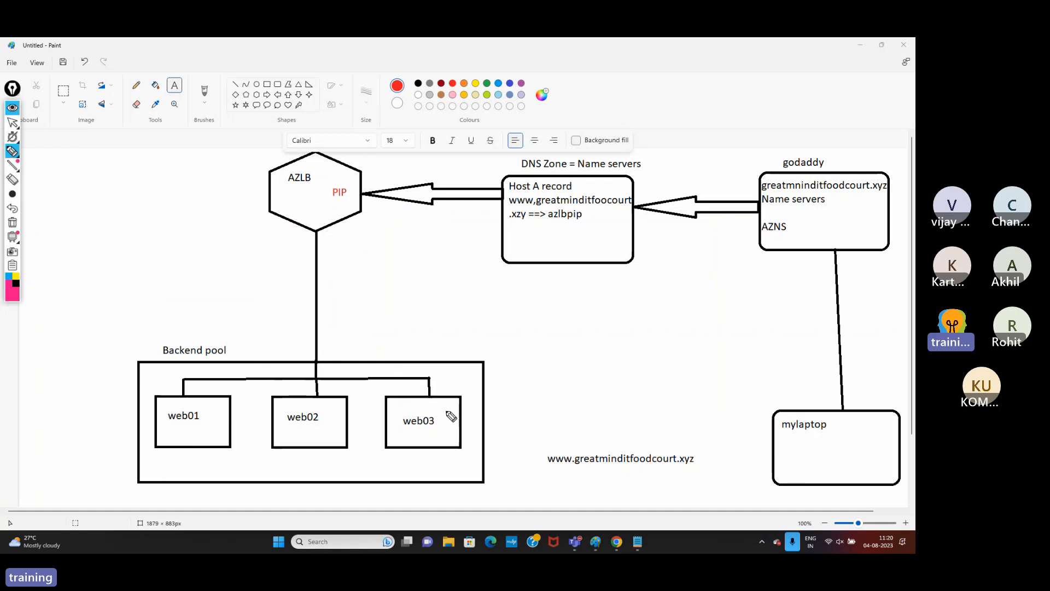
left_click_drag(174, 409, 231, 387)
left_click_drag(277, 411, 314, 389)
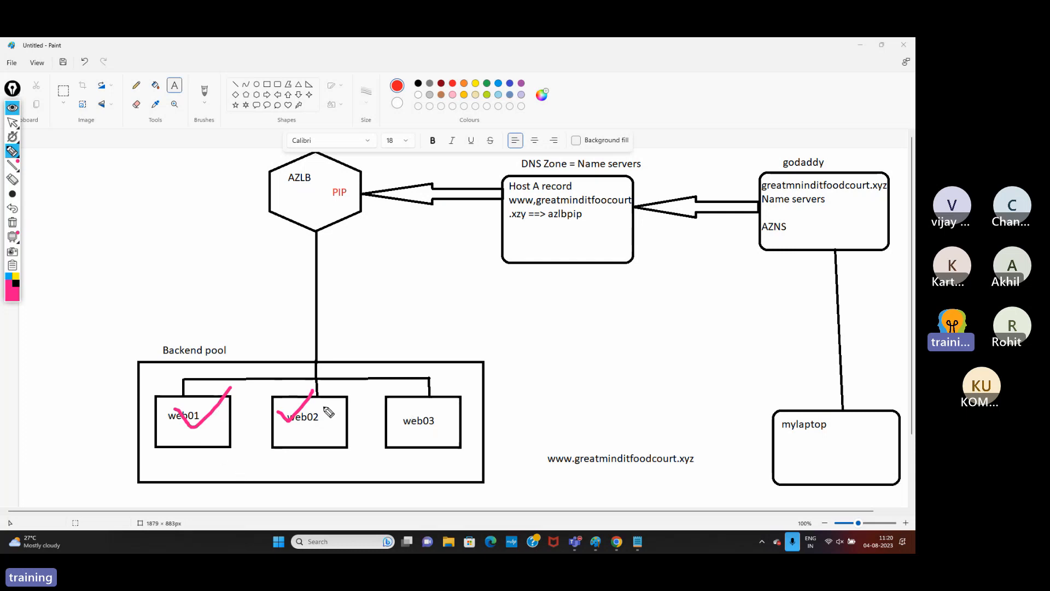
left_click(671, 429)
mouse_move(672, 429)
left_mouse_down()
mouse_move(686, 518)
mouse_move(611, 426)
left_mouse_up()
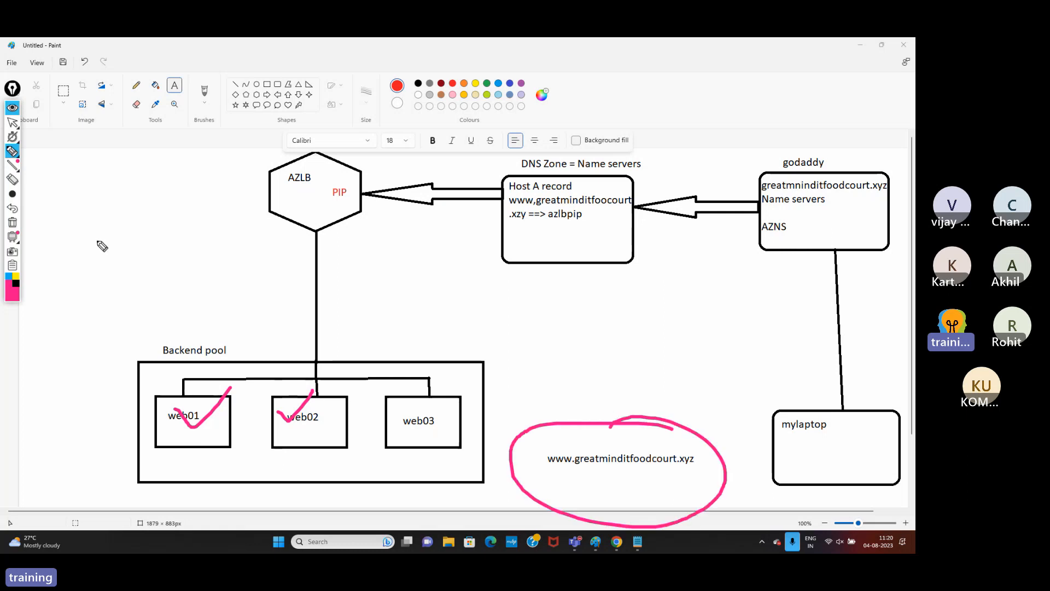
left_click(12, 224)
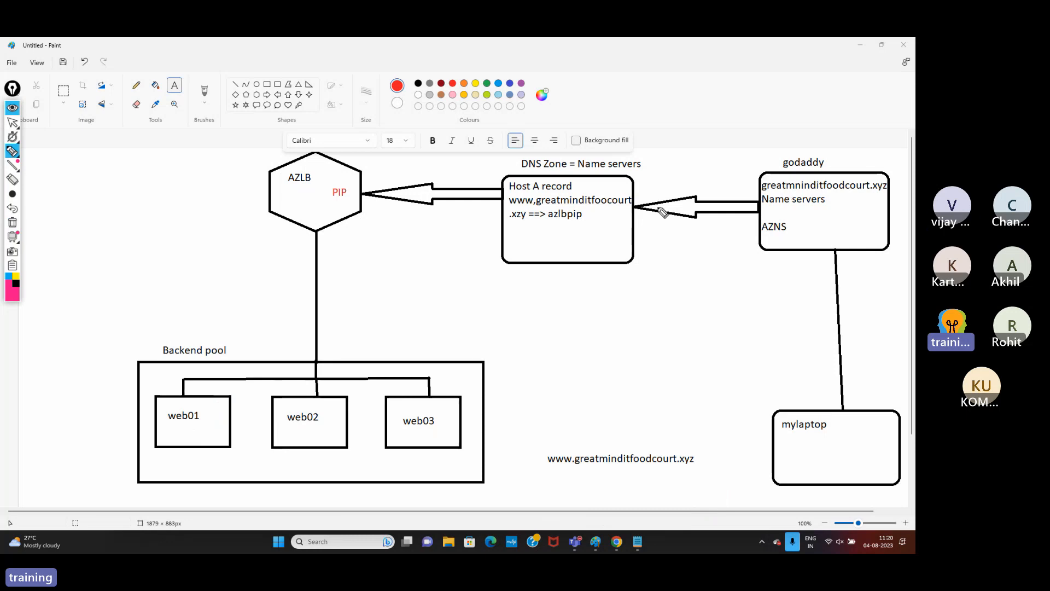
Trace the Host A–GoDaddy link and write and circle '15–72' below the Host A box
mouse_move(603, 214)
left_mouse_down()
mouse_move(733, 210)
mouse_move(634, 208)
left_mouse_up()
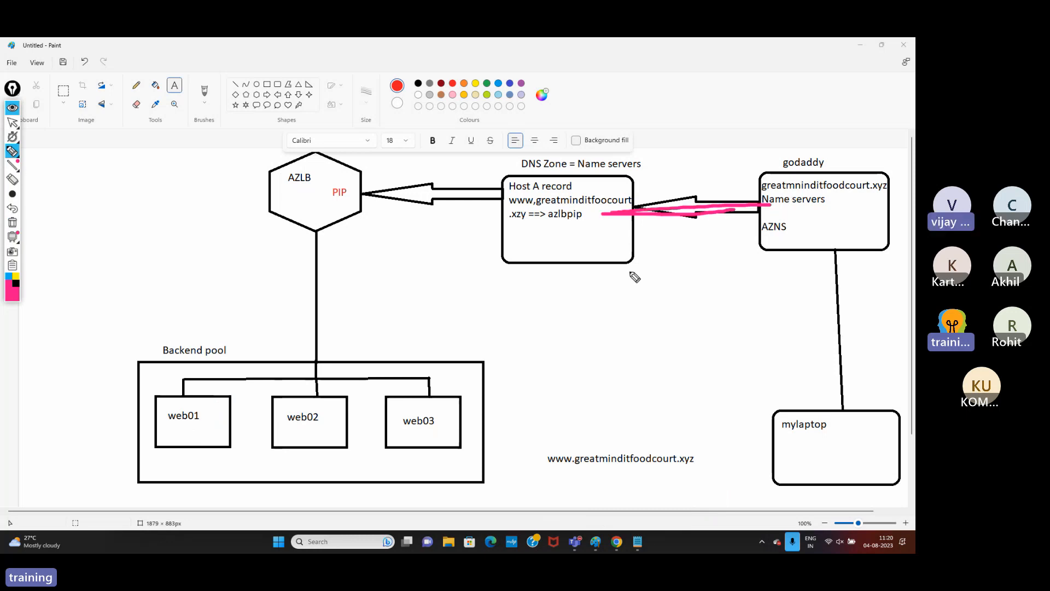
left_click_drag(562, 318, 565, 356)
mouse_move(582, 310)
left_mouse_down()
mouse_move(581, 344)
mouse_move(610, 296)
left_mouse_up()
left_click_drag(628, 321, 667, 309)
mouse_move(671, 297)
left_mouse_down()
mouse_move(691, 294)
mouse_move(697, 327)
mouse_move(748, 313)
left_mouse_up()
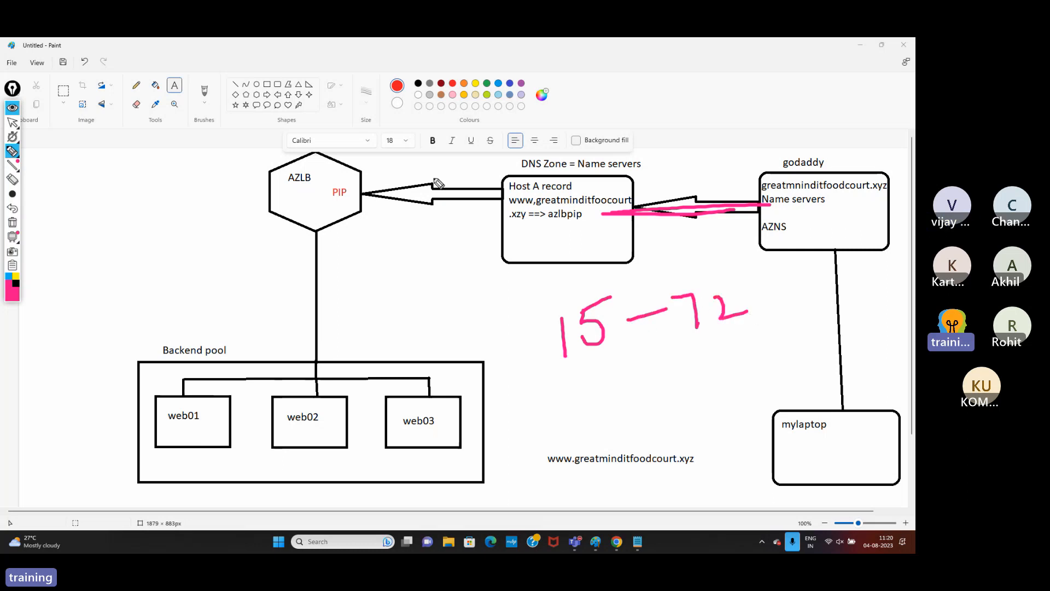
mouse_move(588, 278)
left_mouse_down()
mouse_move(528, 375)
mouse_move(556, 262)
left_mouse_up()
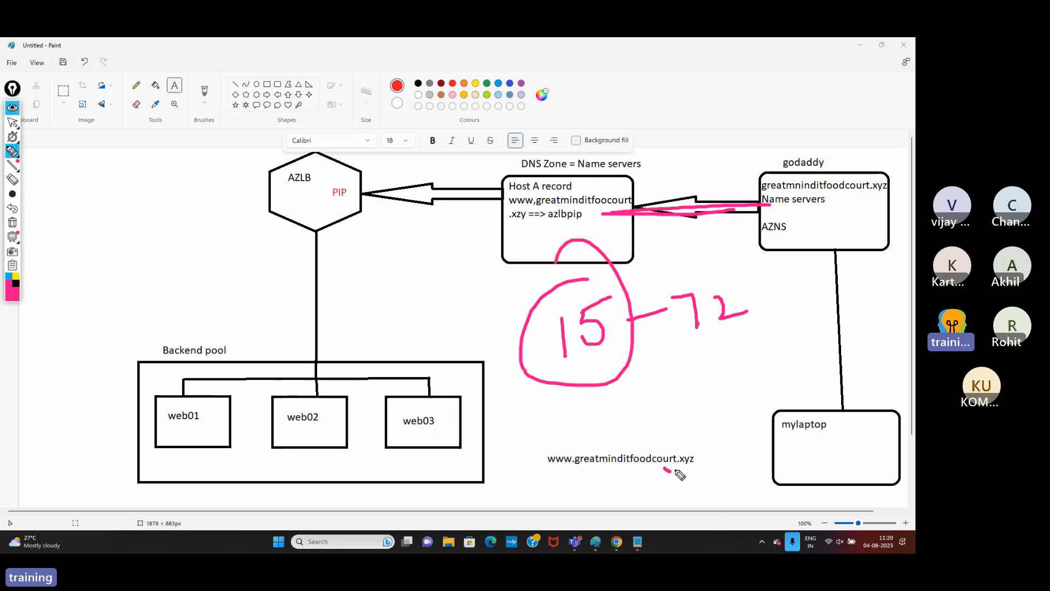
Tick the web address, circle the PIP label, clear the ink, and move the collapsed toolbar aside
left_click_drag(680, 475, 702, 447)
mouse_move(351, 183)
left_mouse_down()
mouse_move(324, 206)
mouse_move(347, 221)
mouse_move(340, 185)
mouse_move(400, 247)
left_mouse_up()
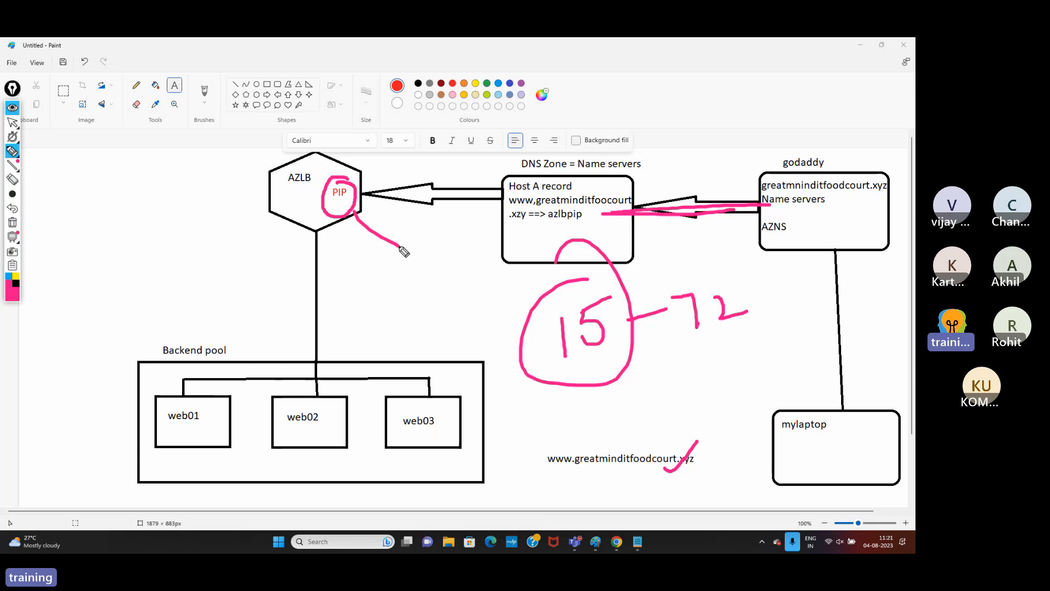
left_click(12, 222)
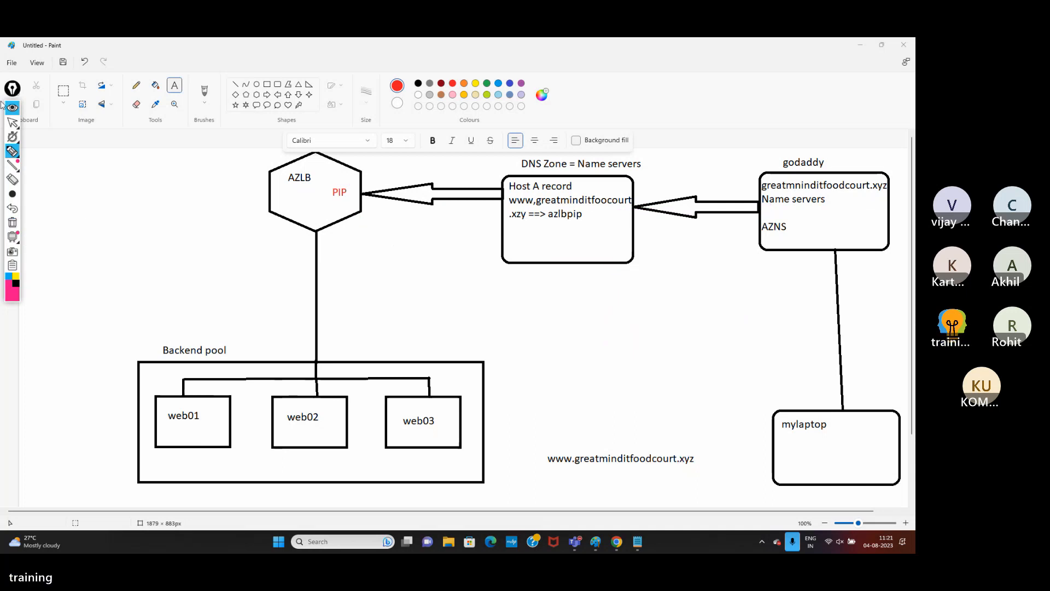
left_click(16, 106)
left_click_drag(13, 89, 27, 57)
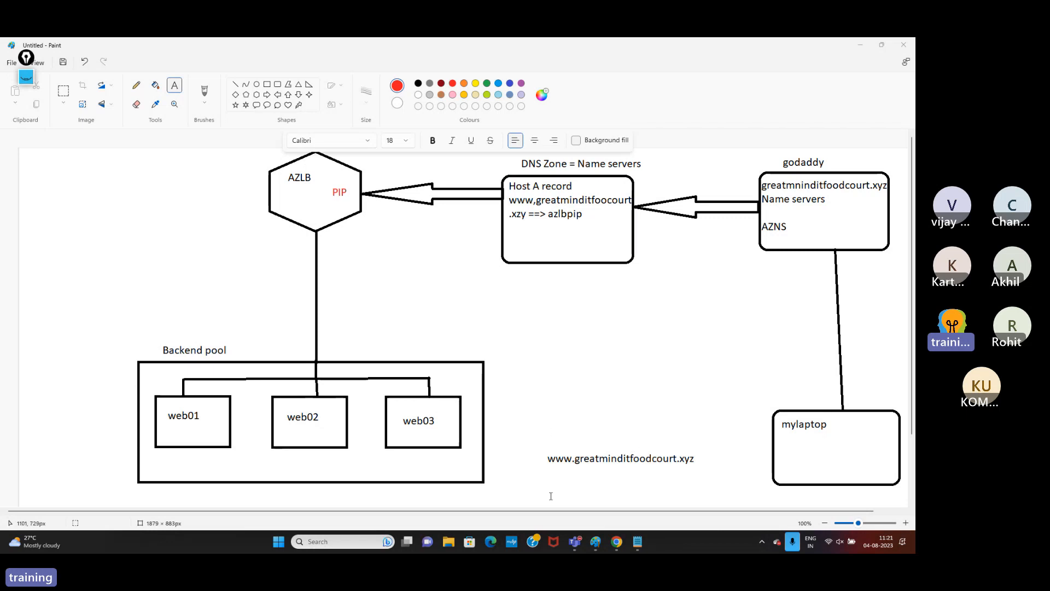
Bring Chrome forward and open the GoDaddy domain portfolio page
left_click(616, 542)
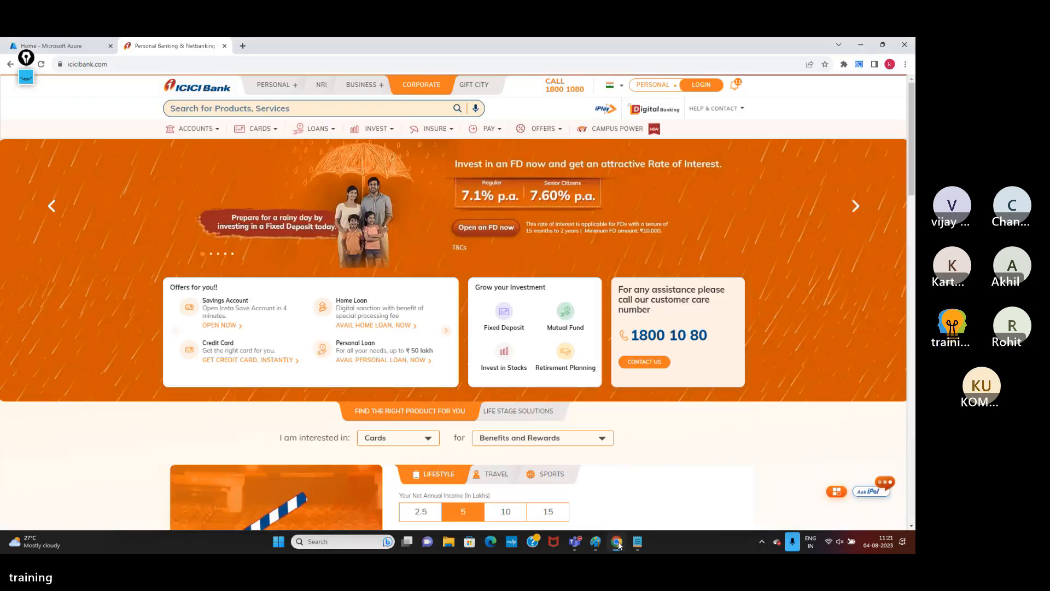
left_click(200, 68)
type("godaddy")
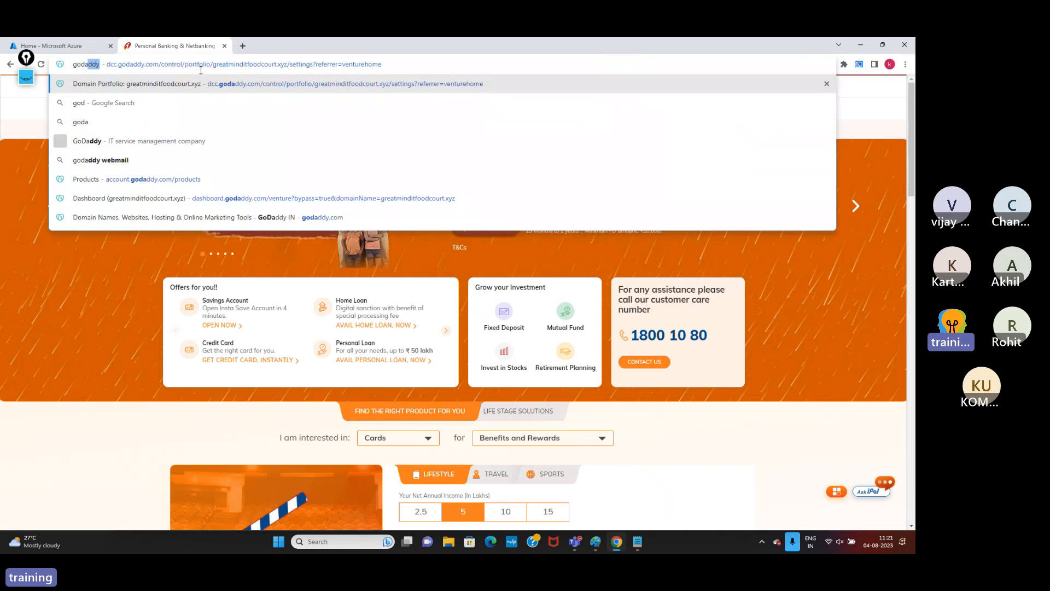
key("Return")
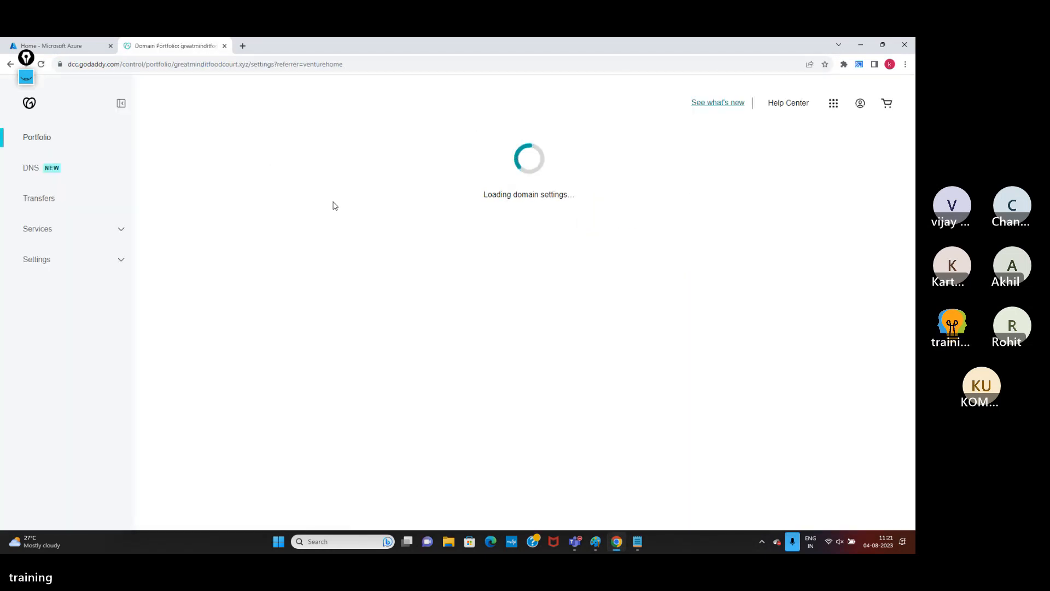
Create resource group RG-01 in East US under DEV-Env
left_click(65, 47)
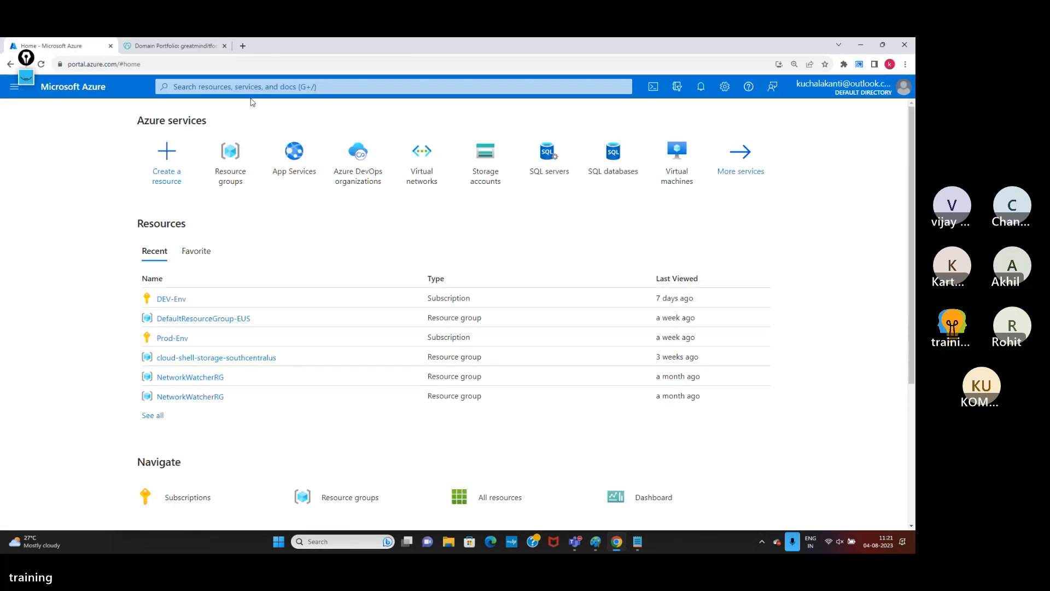
left_click(226, 167)
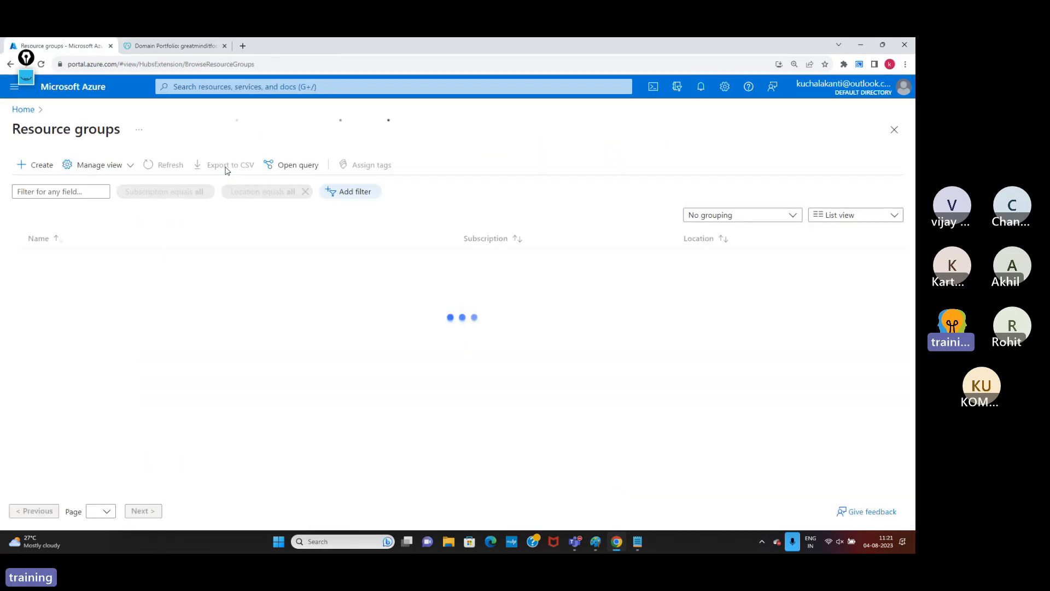
left_click(44, 171)
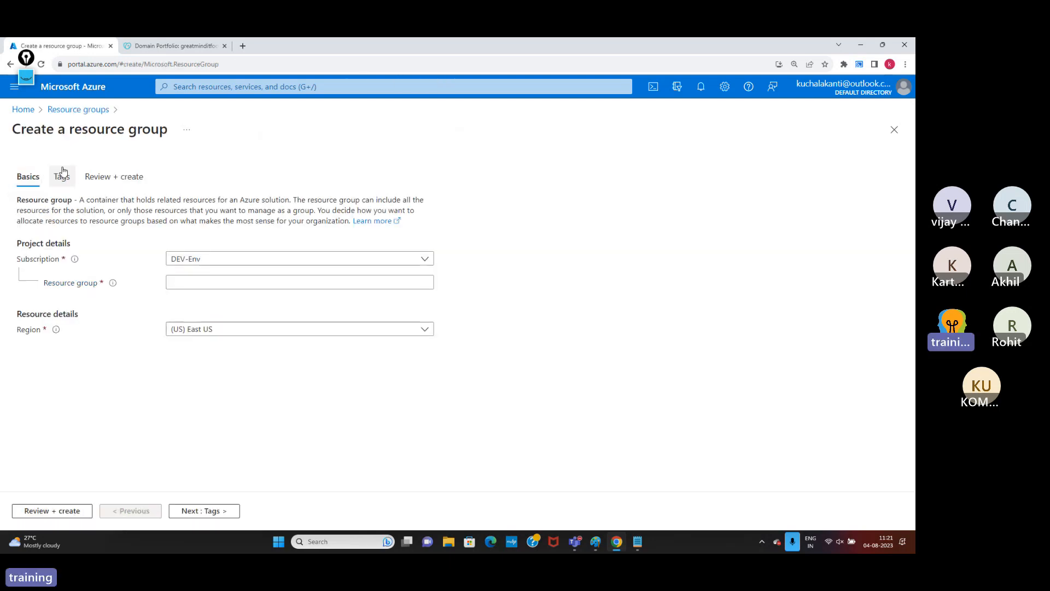
left_click(190, 282)
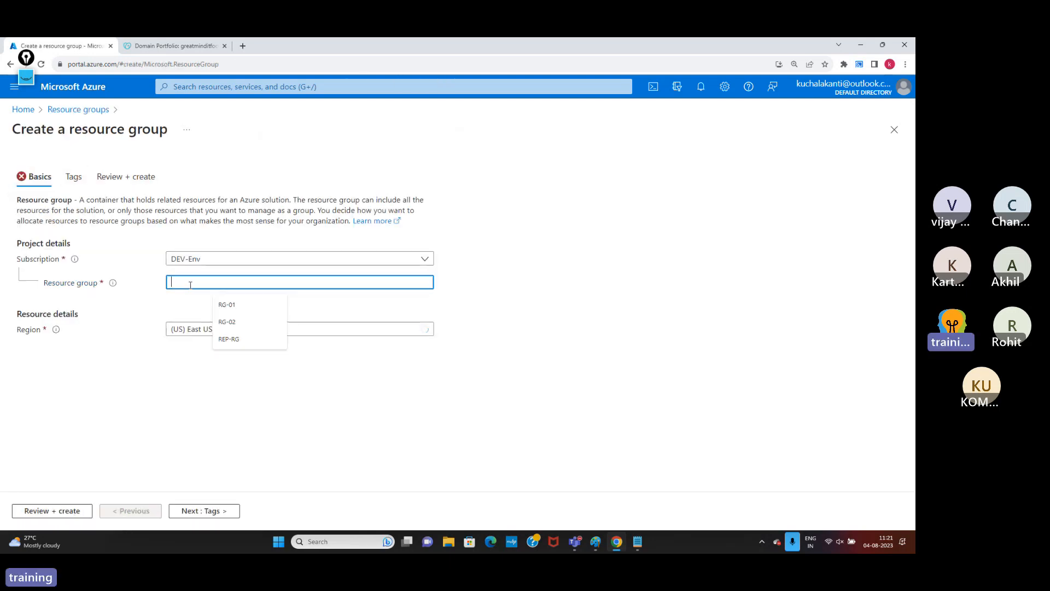
type("RG-")
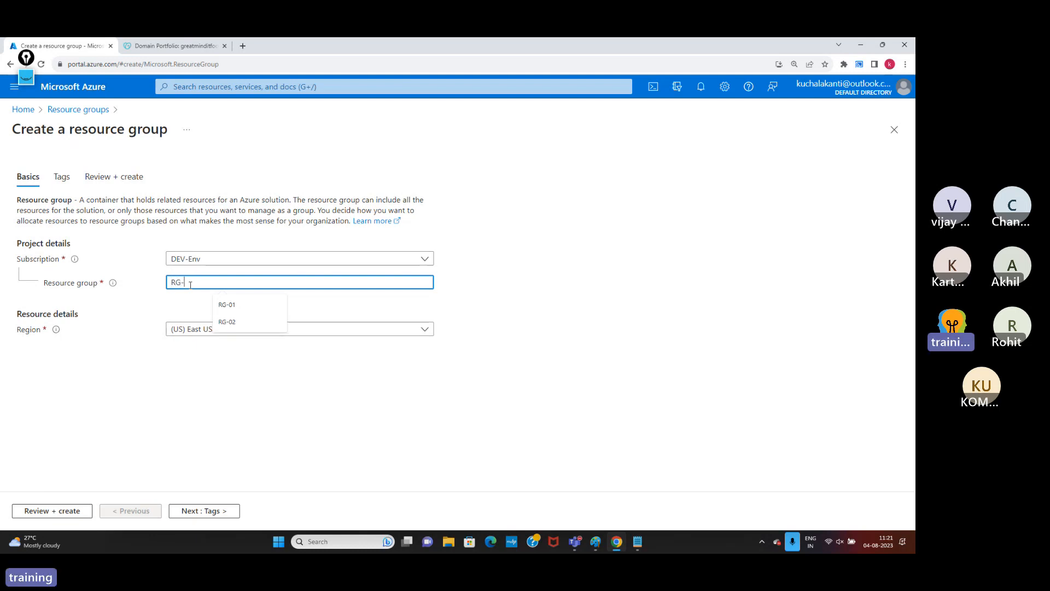
type("01")
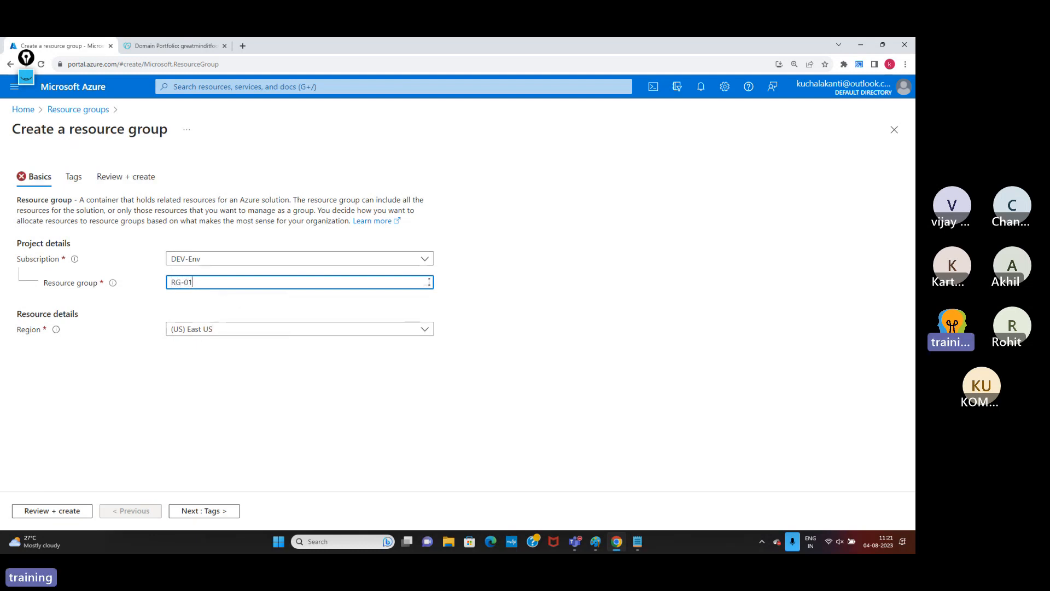
left_click(65, 511)
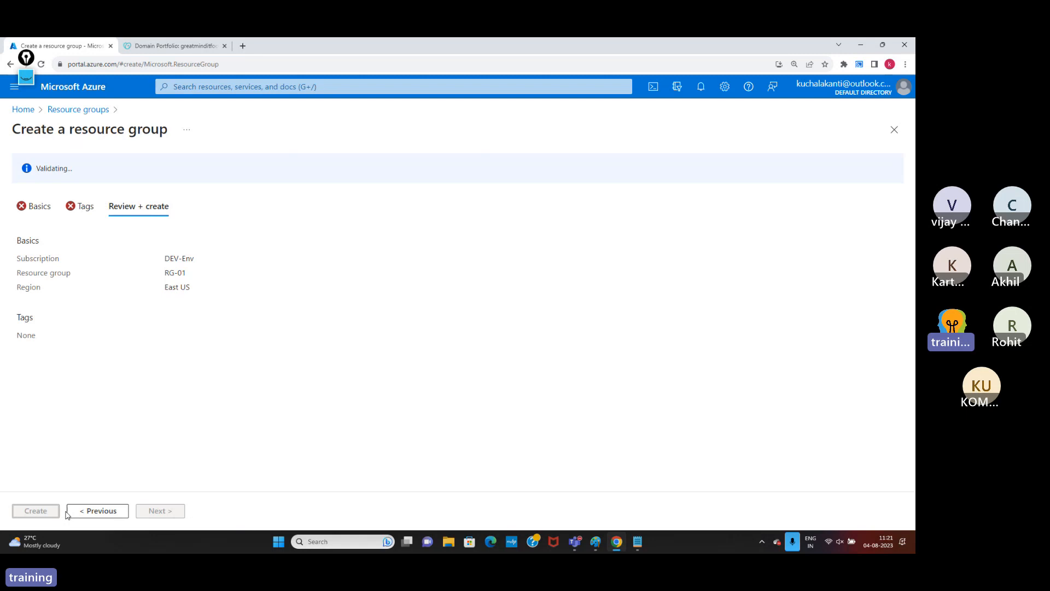
left_click(41, 514)
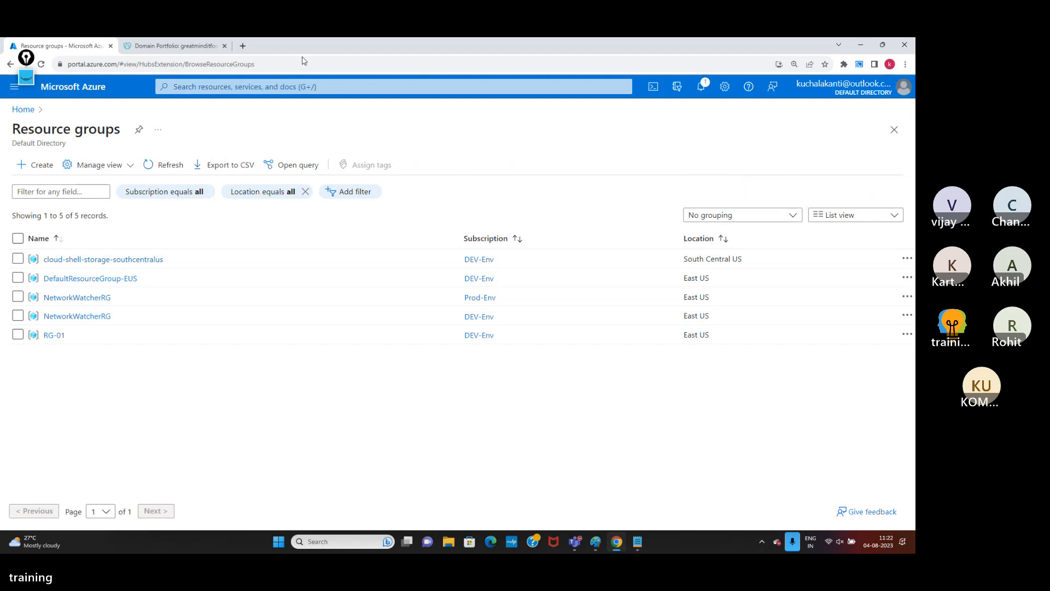
Start a new DNS zone placed in resource group RG-01
left_click(276, 88)
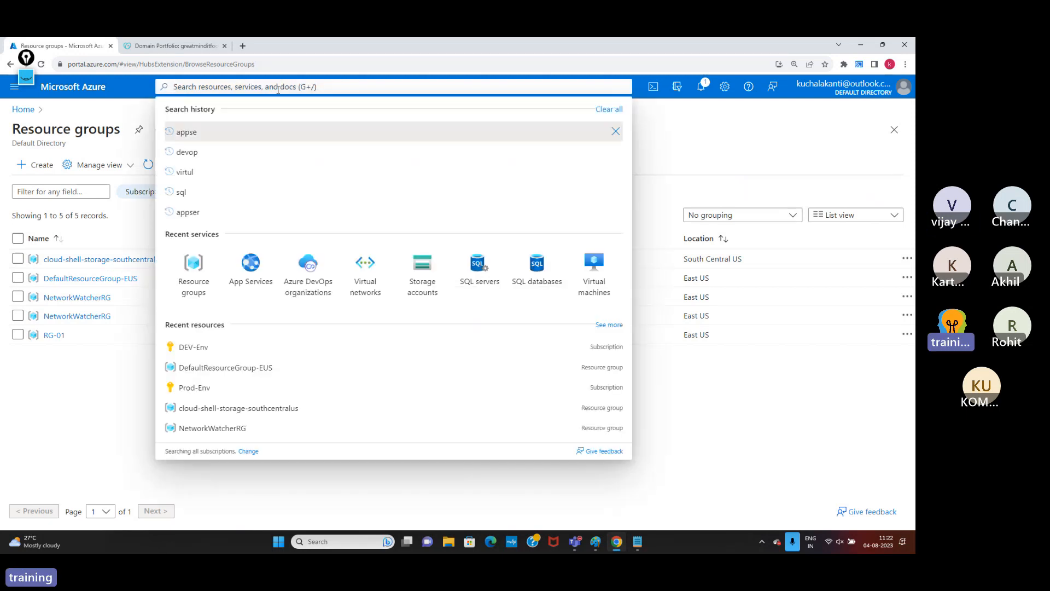
type("dns")
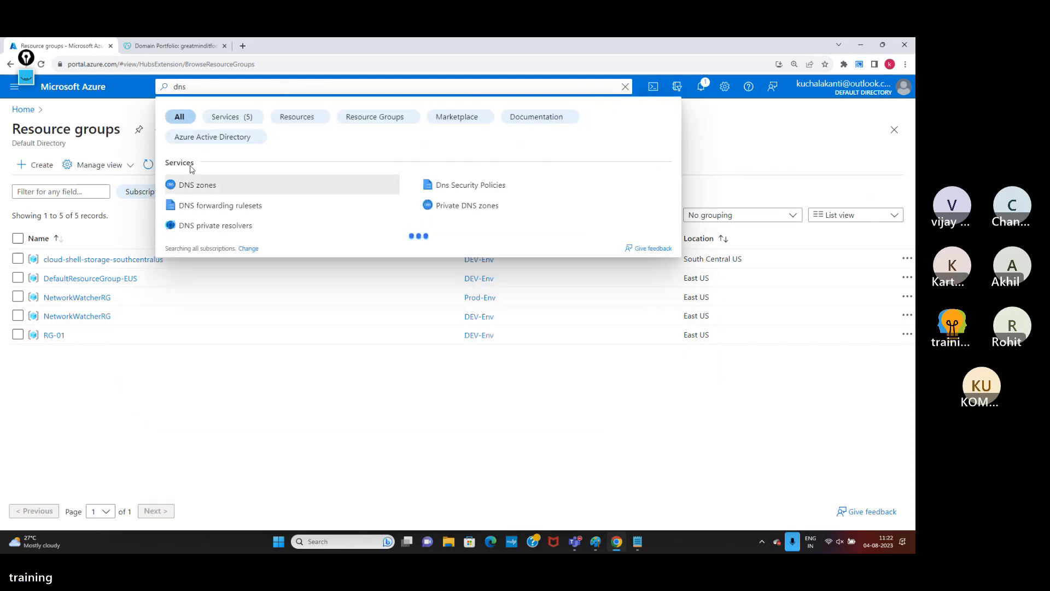
left_click(198, 186)
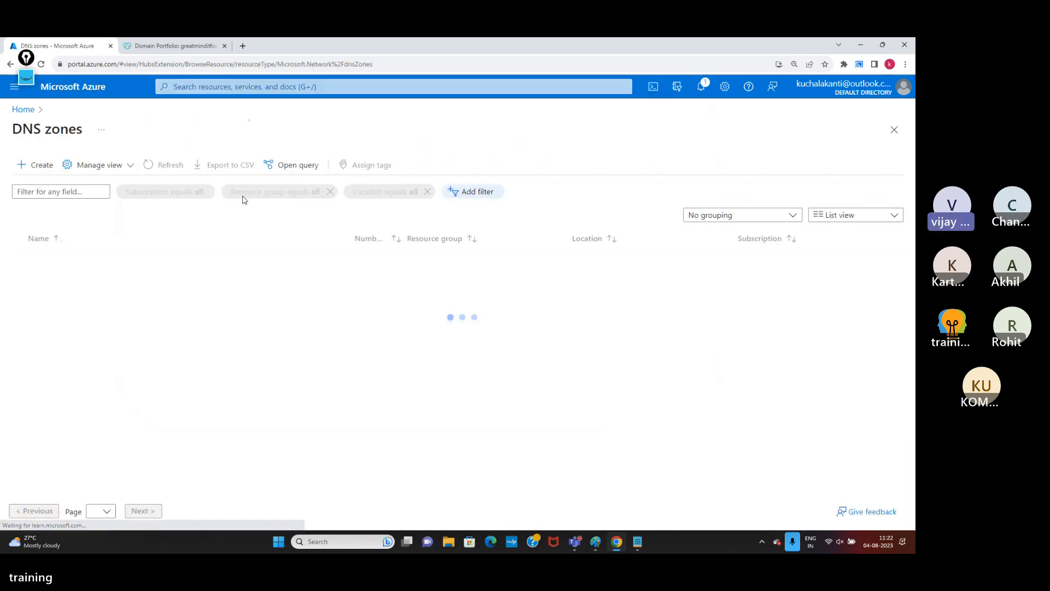
left_click(457, 429)
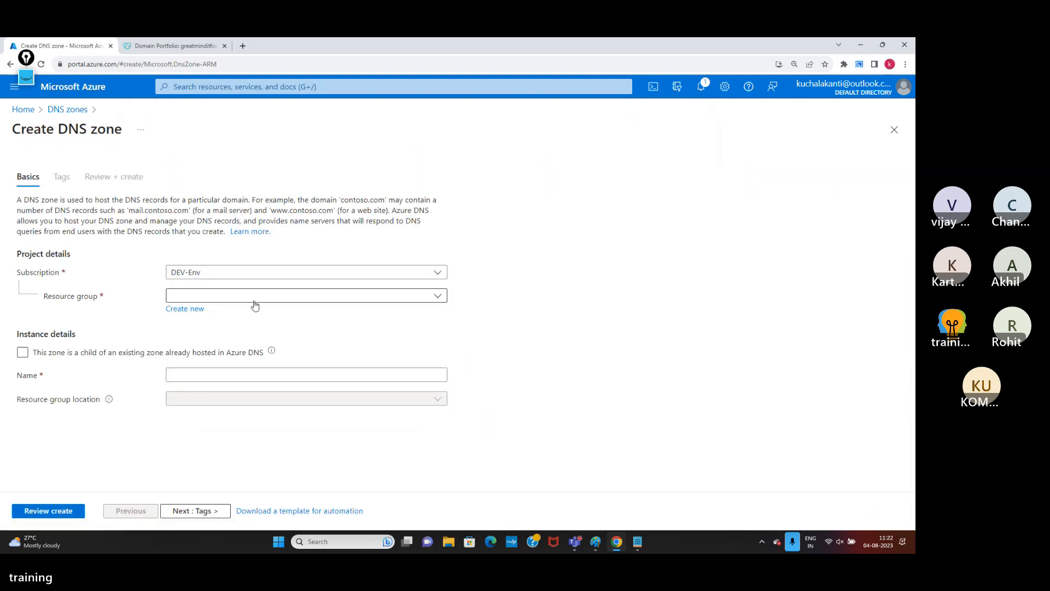
left_click(255, 299)
left_click(223, 394)
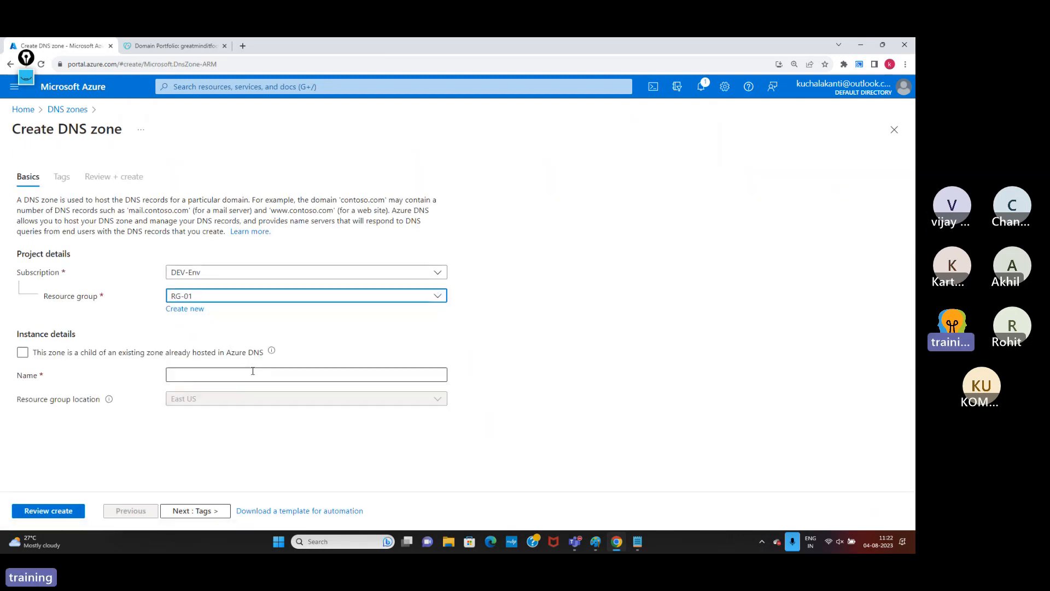
left_click(253, 374)
Name the zone greatminditfoodcourt.xyz, copied from GoDaddy, and create it
left_click(166, 46)
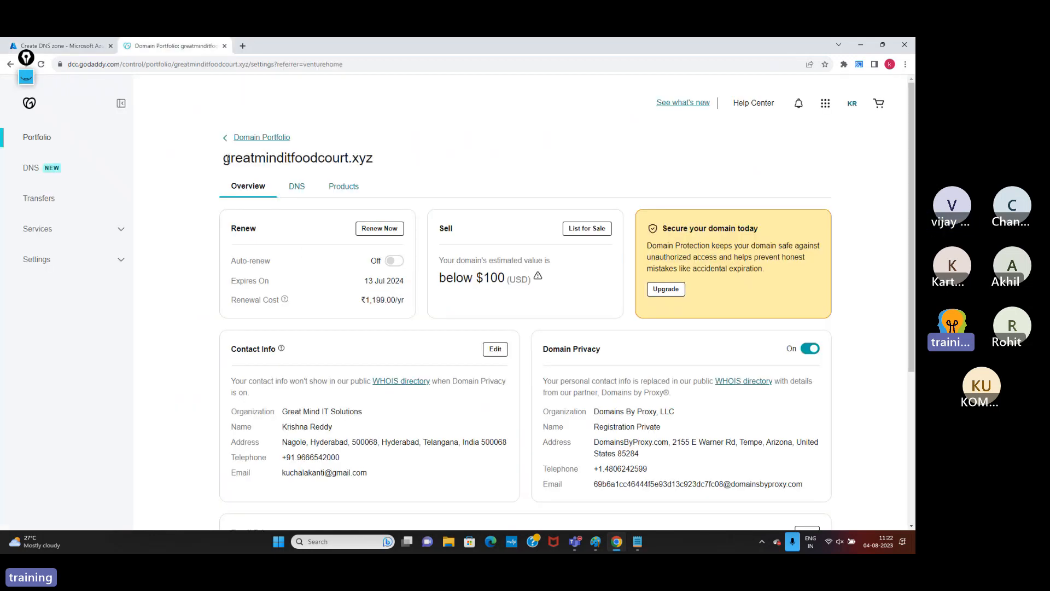
left_click_drag(225, 159, 374, 159)
right_click(351, 156)
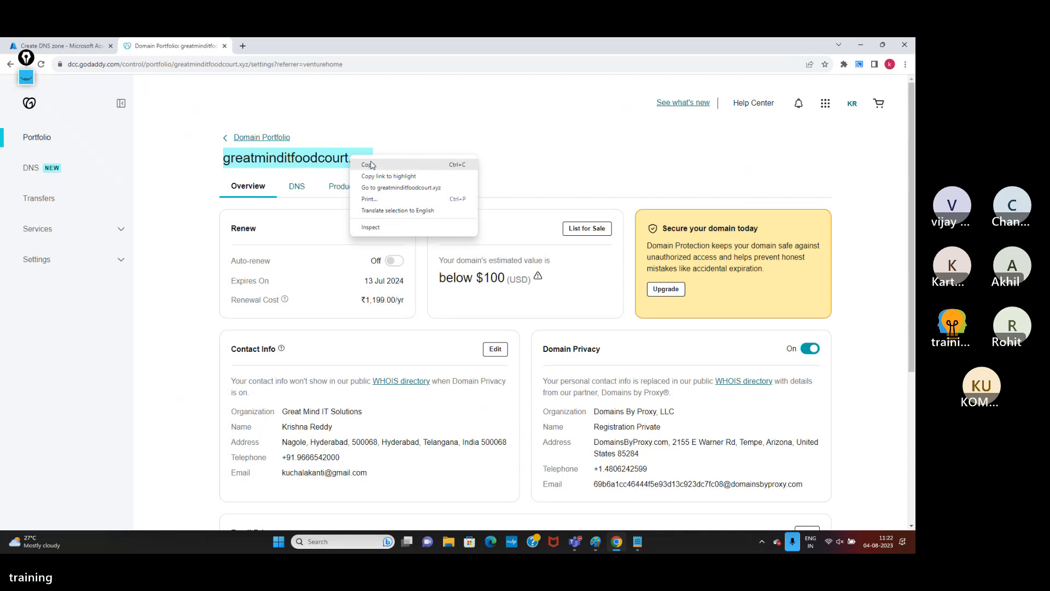
left_click(370, 165)
left_click(60, 46)
left_click(189, 374)
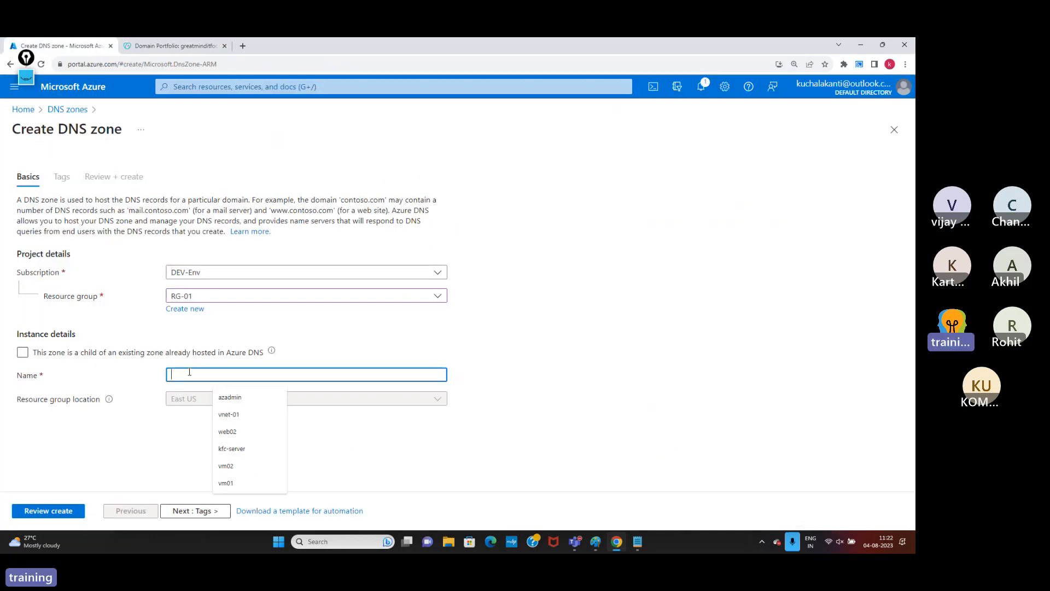
key("ctrl+v")
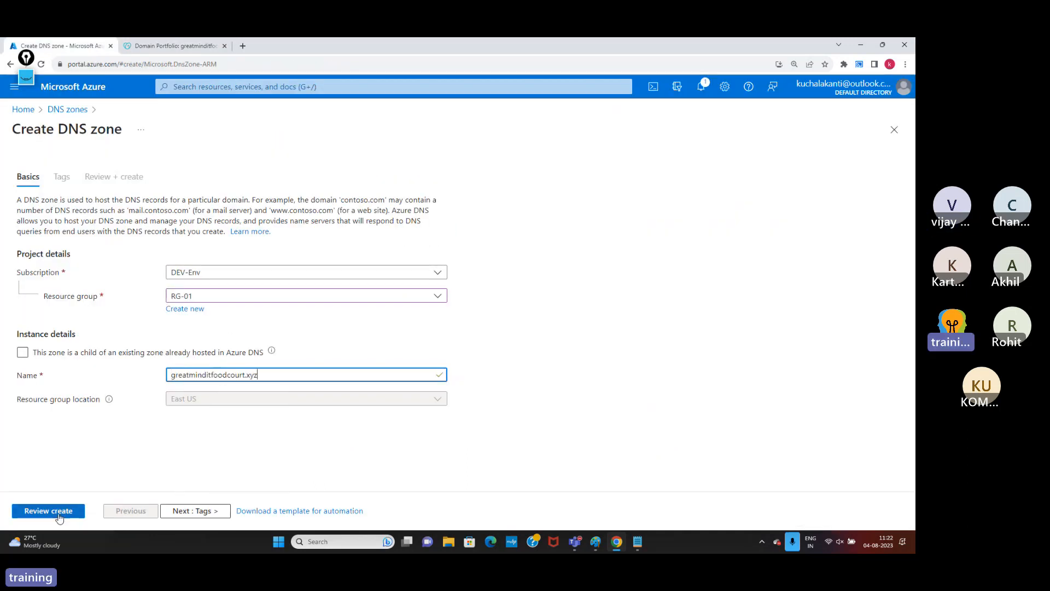
left_click(60, 515)
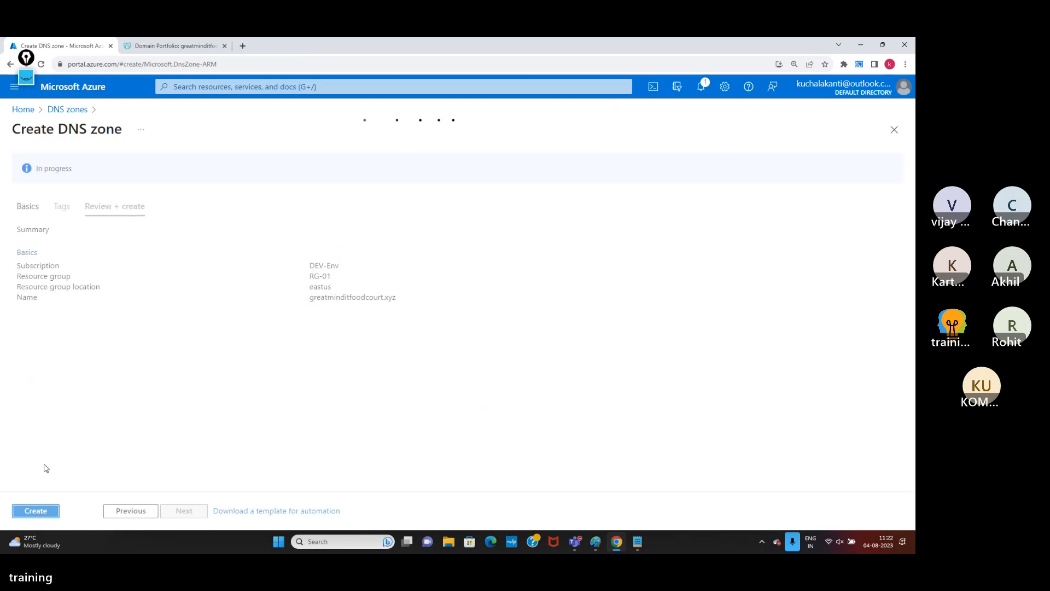
left_click(46, 515)
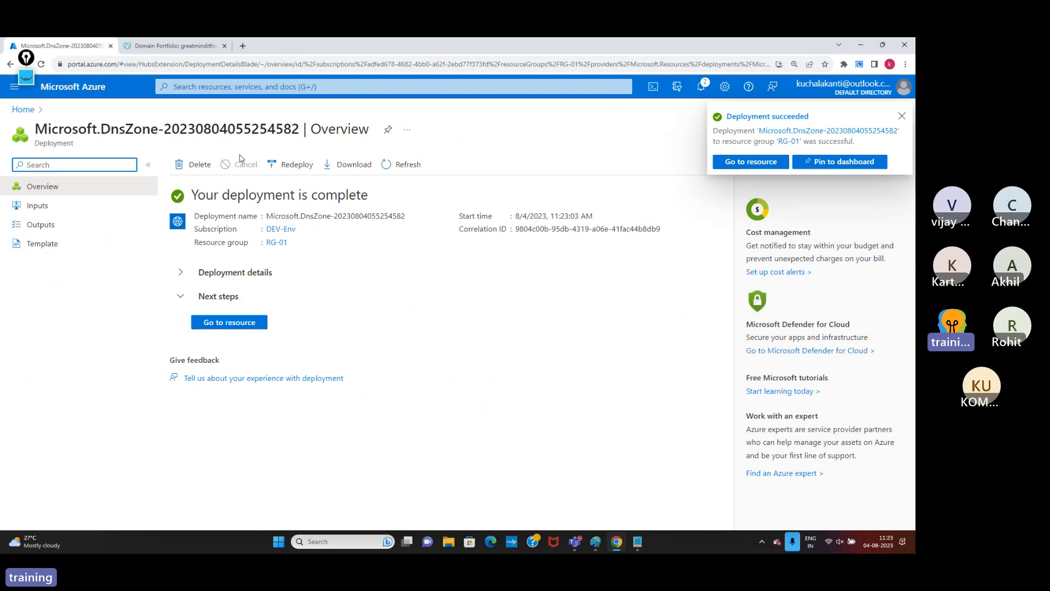
Open the greatminditfoodcourt.xyz zone and select its name to view the four name servers
left_click(250, 322)
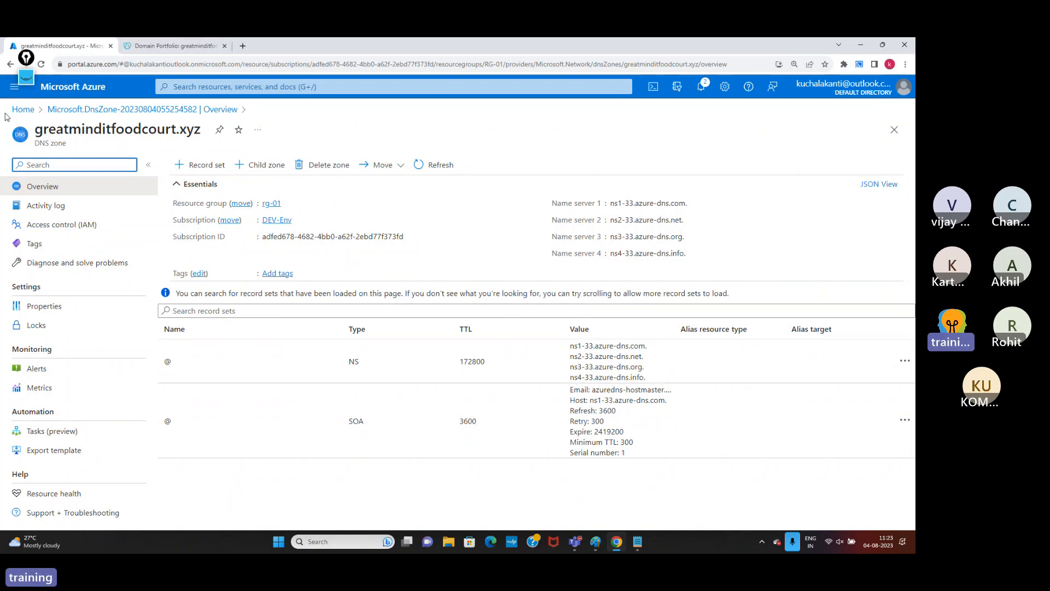
left_click_drag(44, 130, 202, 130)
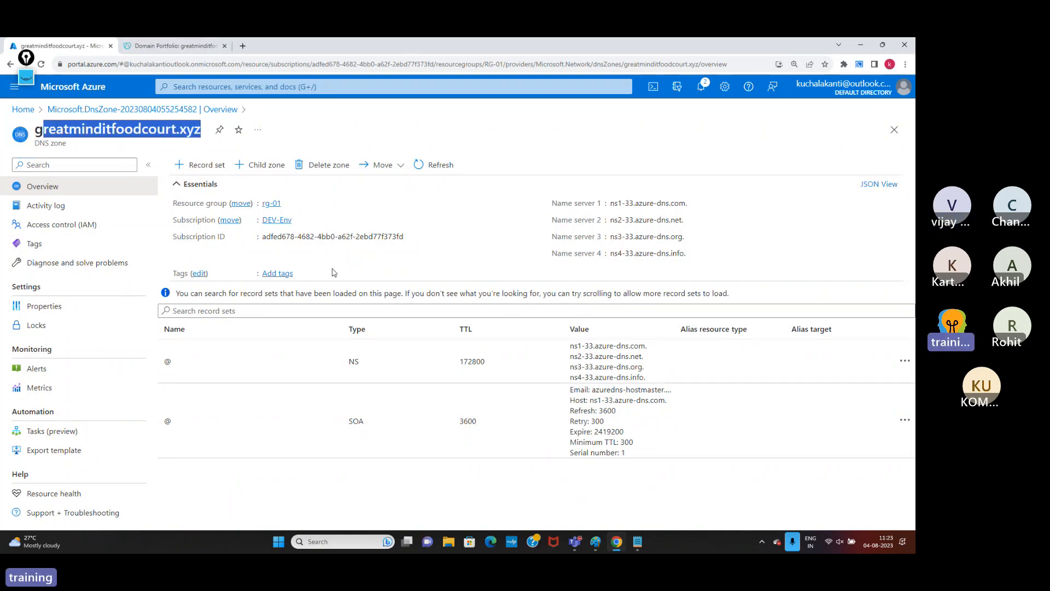
Show GoDaddy's DNS nameservers for the domain and copy Azure's ns1-33.azure-dns.com
left_click(170, 47)
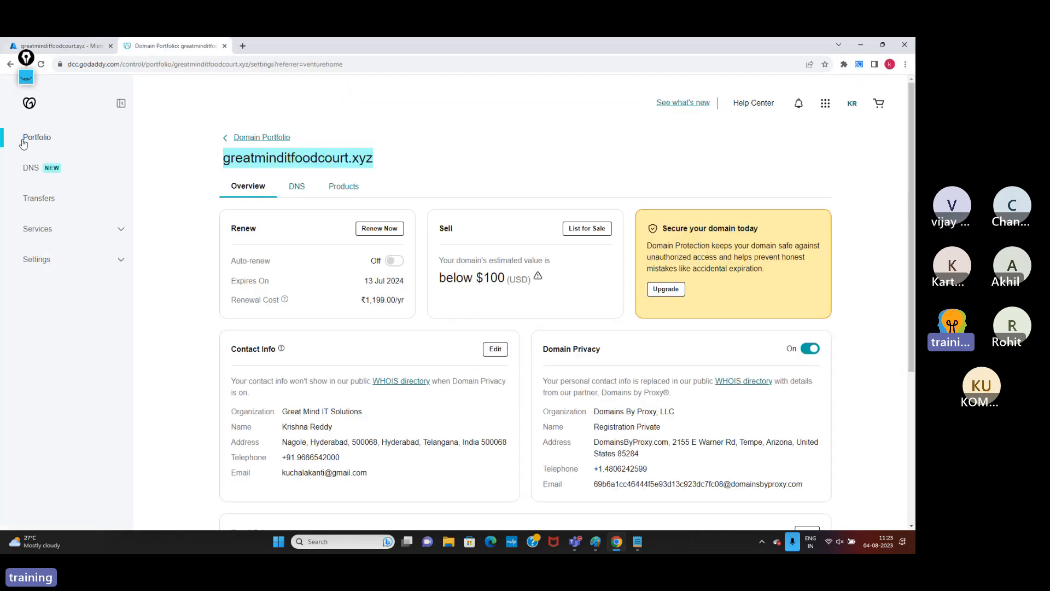
left_click(297, 186)
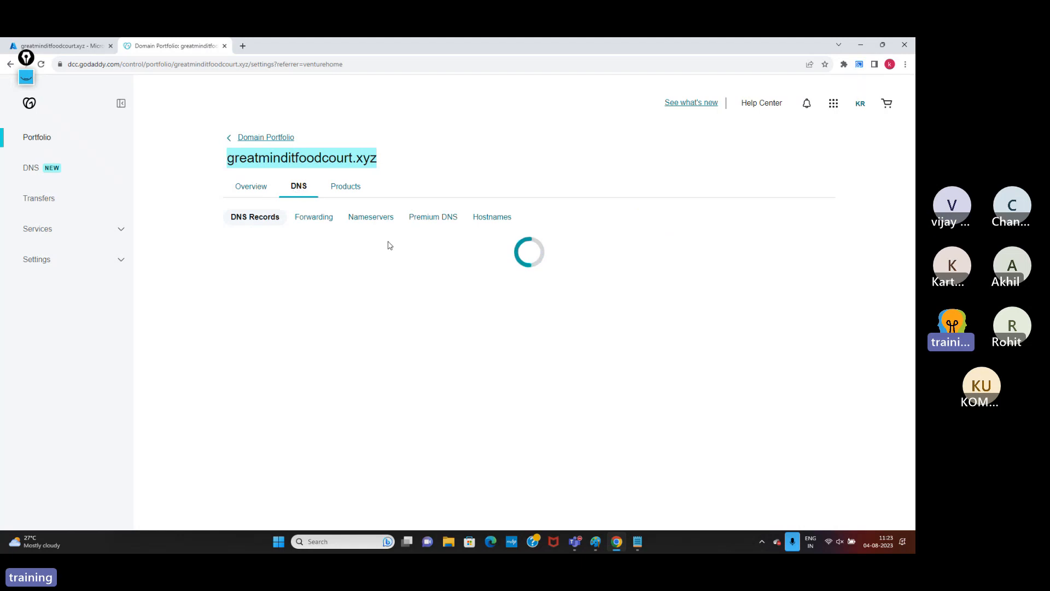
left_click(368, 223)
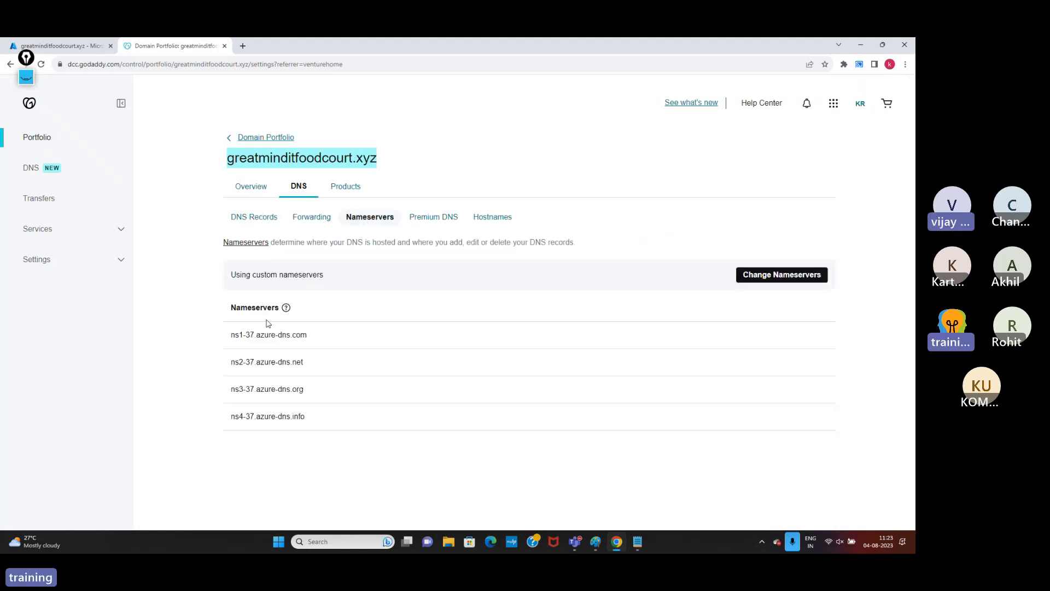
left_click(69, 46)
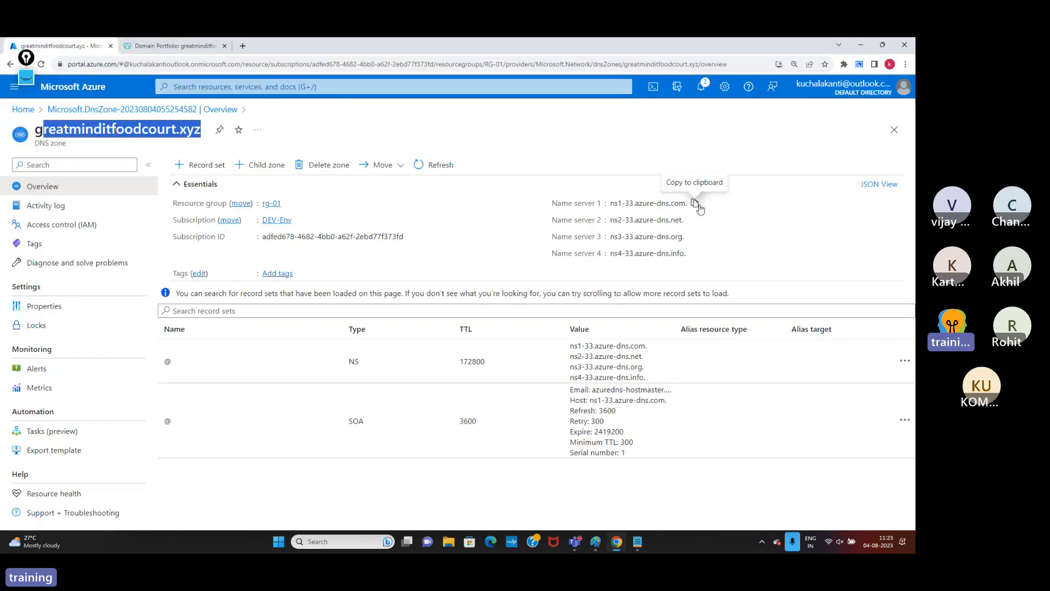
left_click(698, 206)
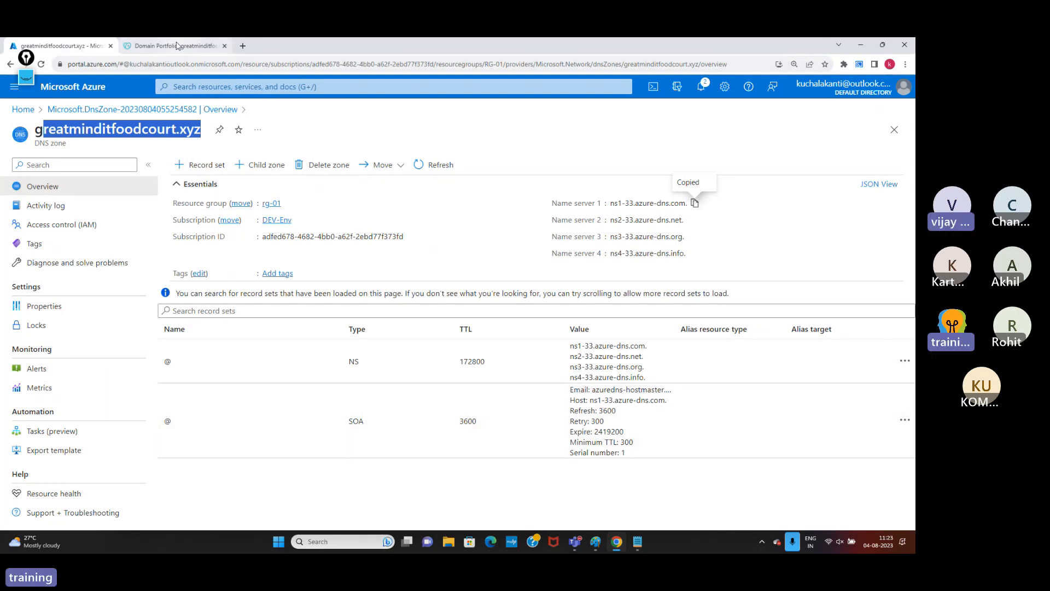
left_click(176, 46)
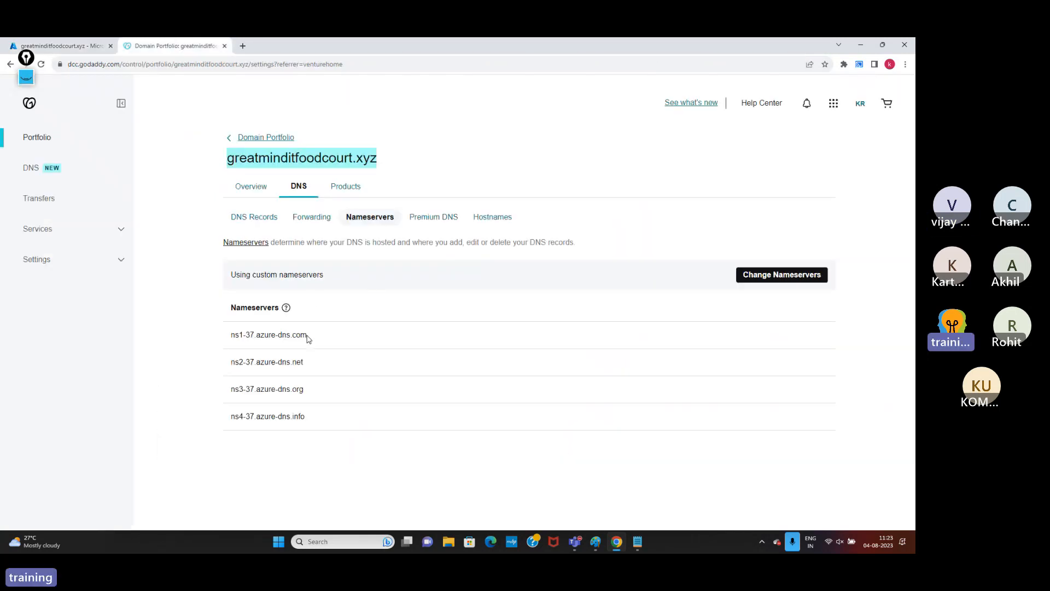
Edit the nameservers, replacing the first two with the Azure name servers
left_click(775, 286)
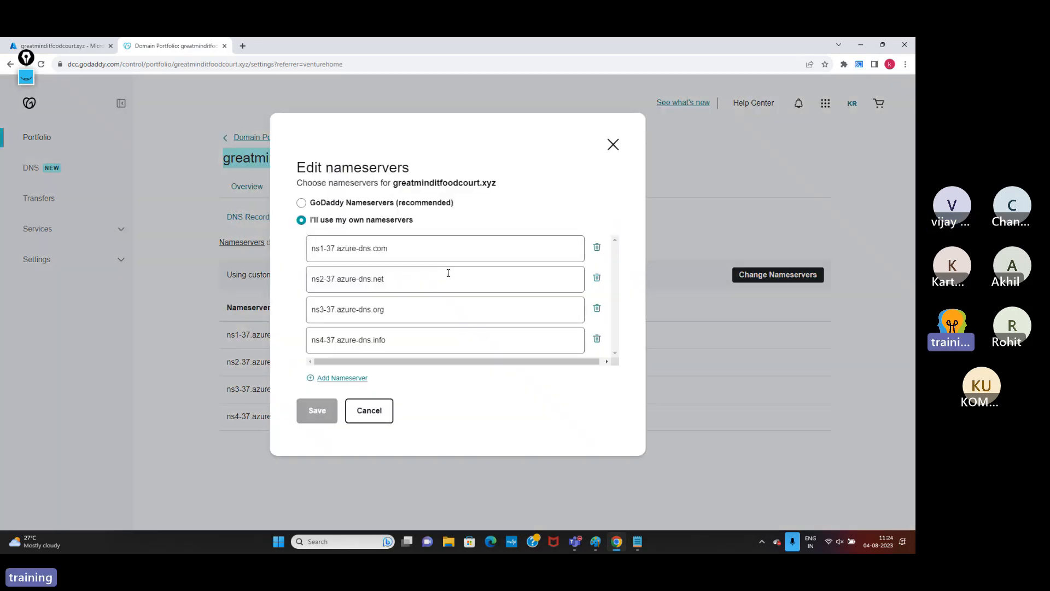
left_click_drag(399, 247, 277, 247)
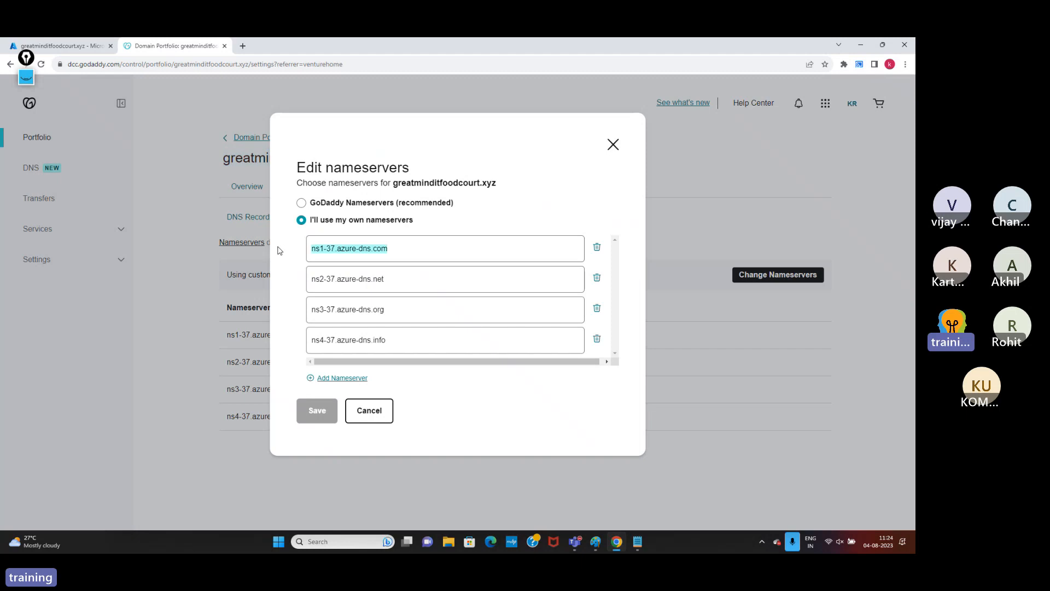
key("ctrl+v")
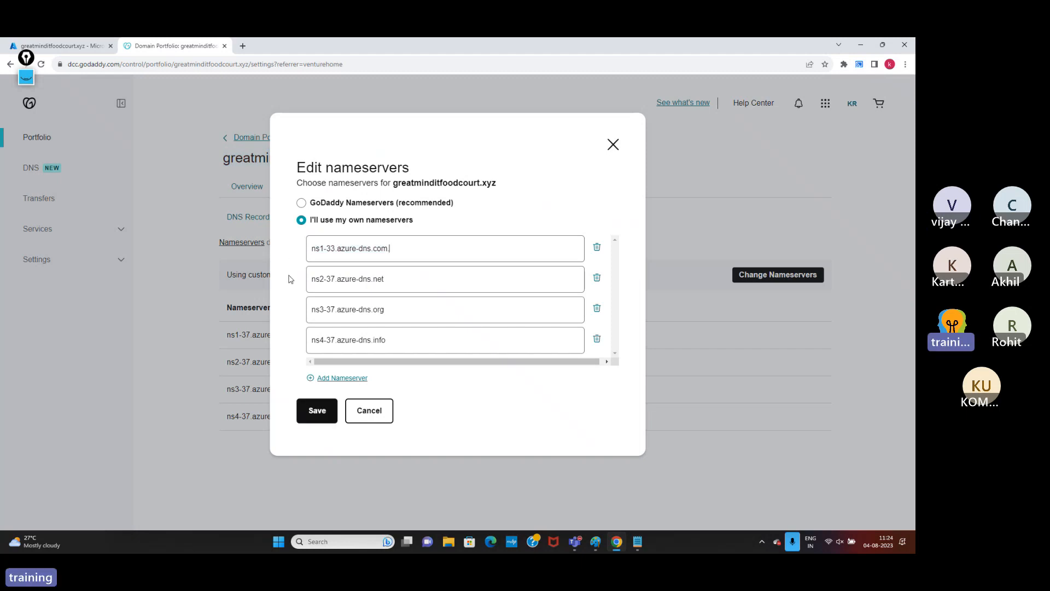
left_click(65, 47)
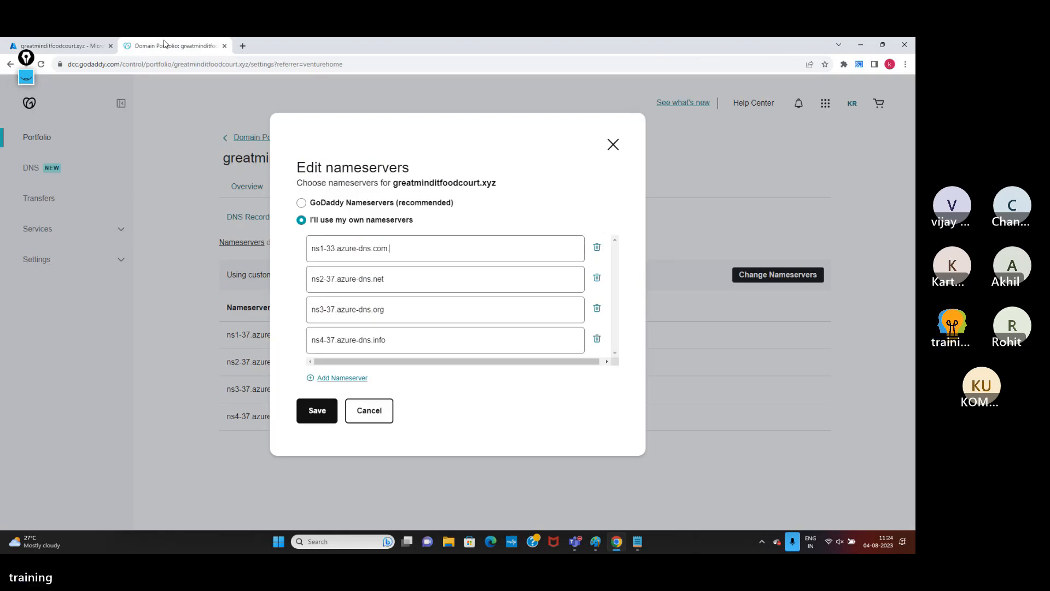
left_click(175, 46)
triple_click(399, 281)
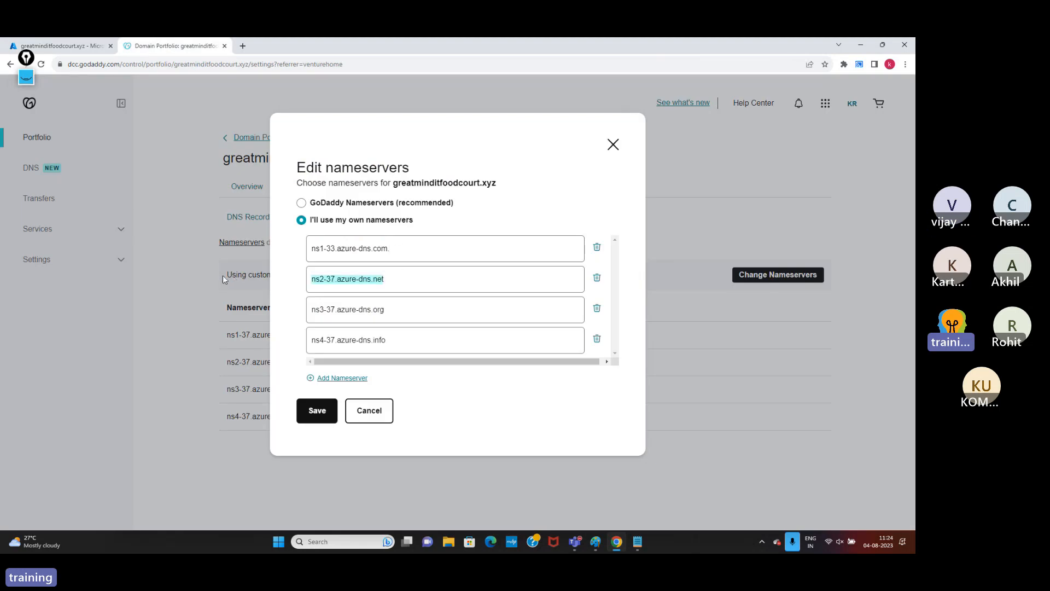
key("ctrl+v")
Replace the third and fourth nameservers with Azure's ns3-33 and ns4-33 servers
left_click(71, 47)
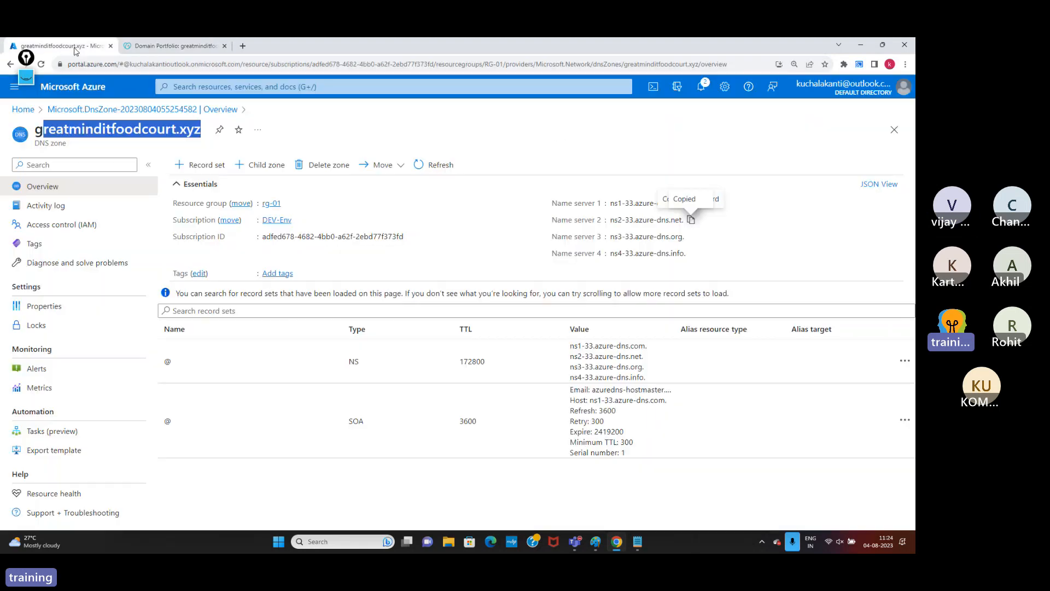
left_click(691, 236)
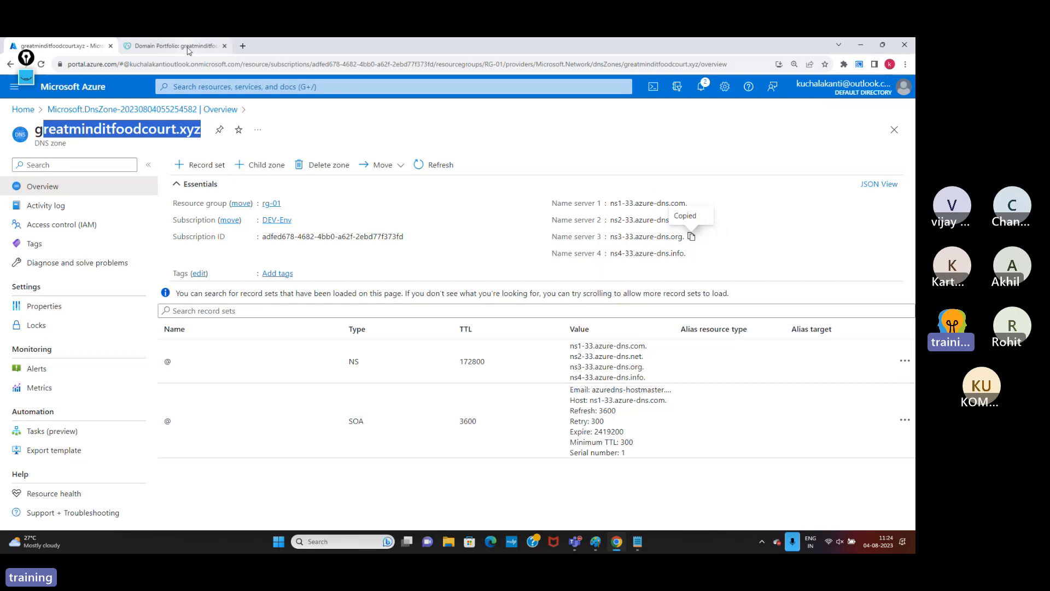
left_click(175, 46)
left_click_drag(388, 310, 195, 310)
key("ctrl+v")
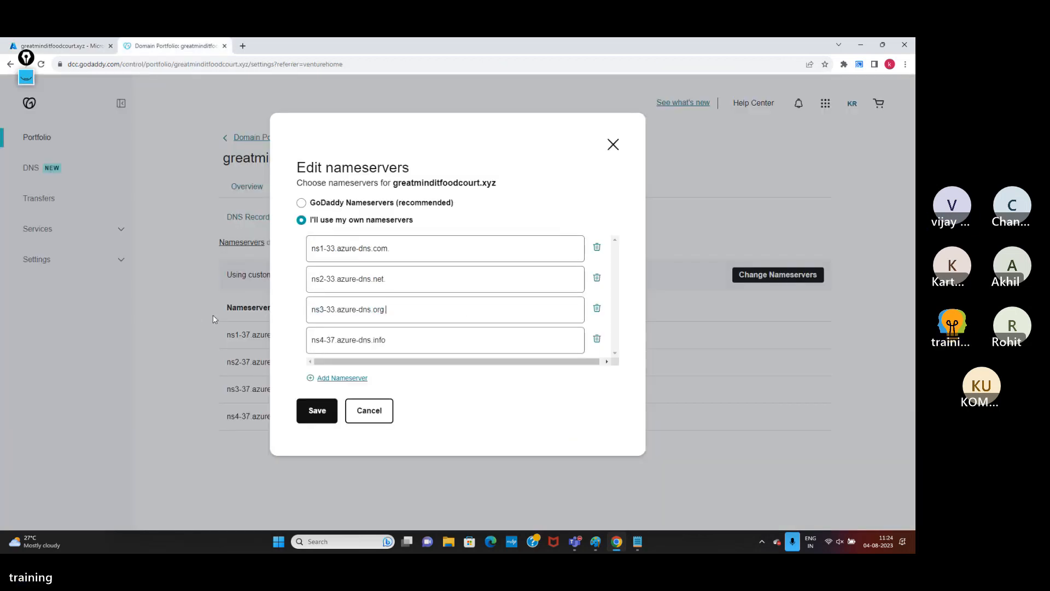
left_click(75, 49)
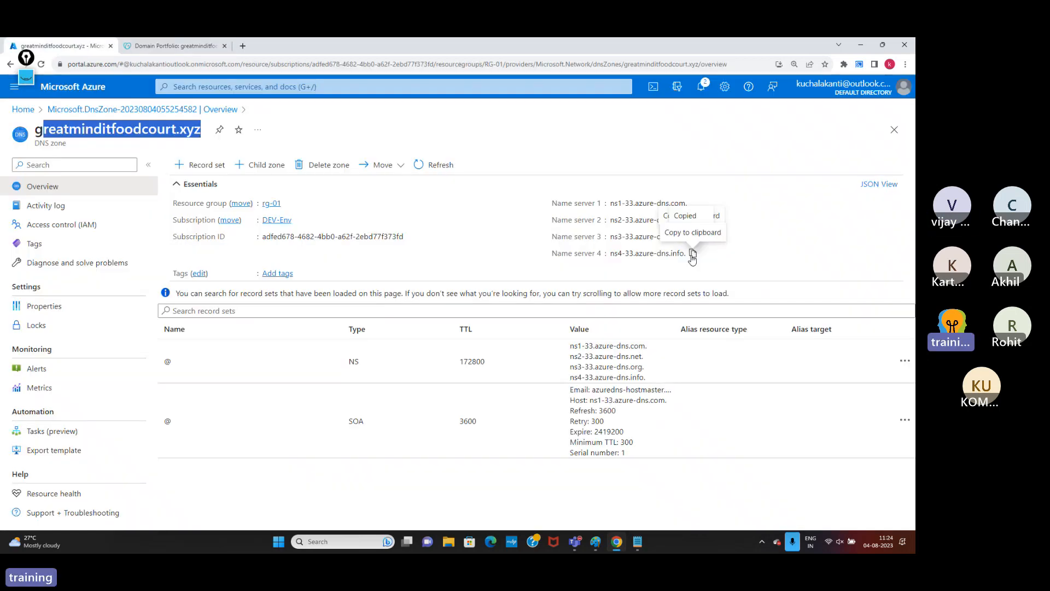
left_click(693, 253)
left_click(175, 46)
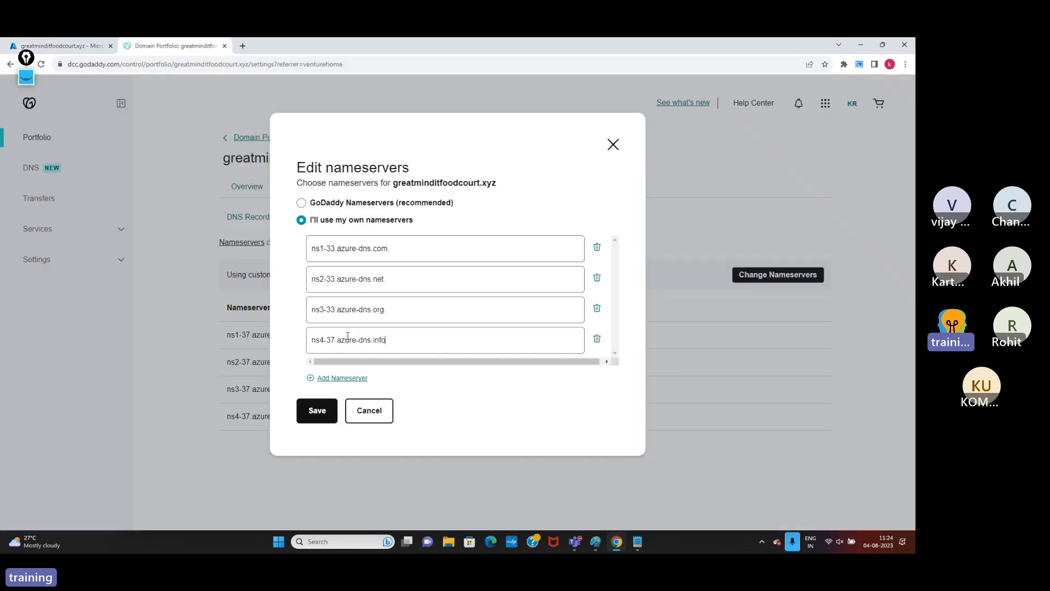
left_click_drag(429, 340, 225, 336)
key("ctrl+v")
Strip the trailing dot from all four nameservers, save, and confirm the change
left_click(317, 412)
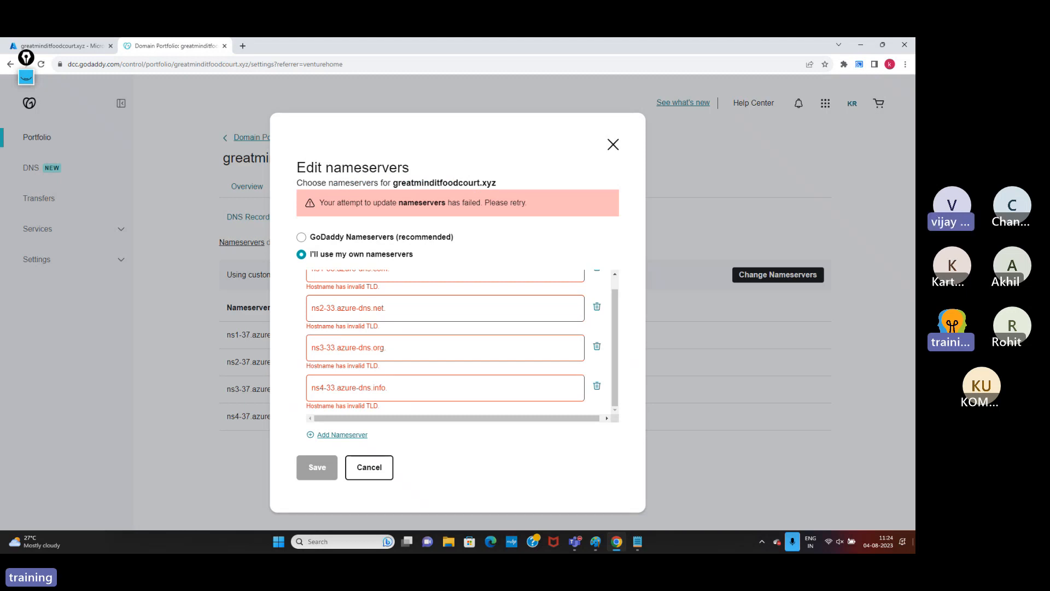
scroll(392, 335, "up", 1)
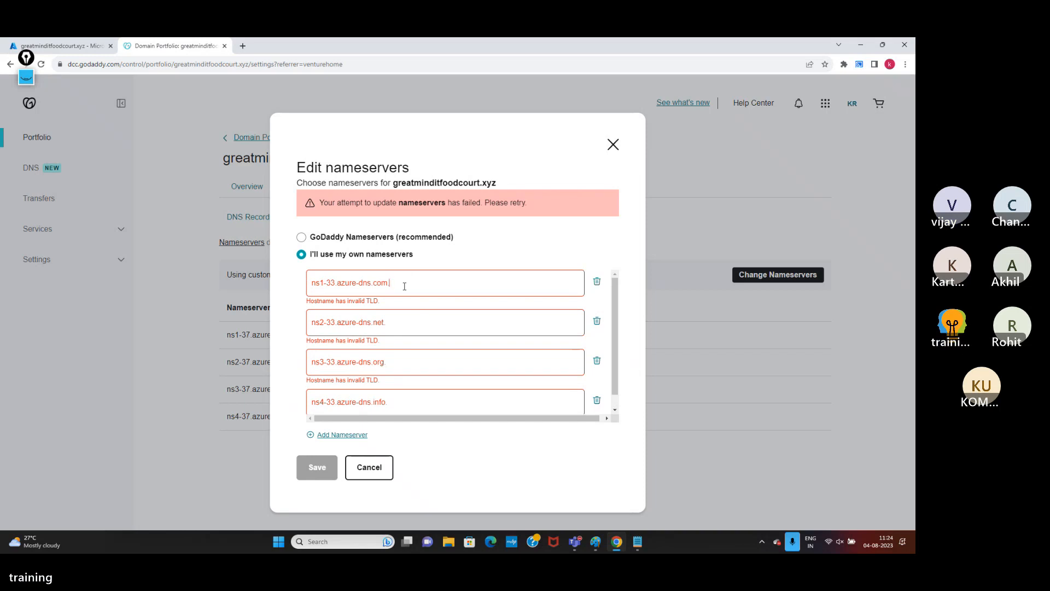
key("BackSpace")
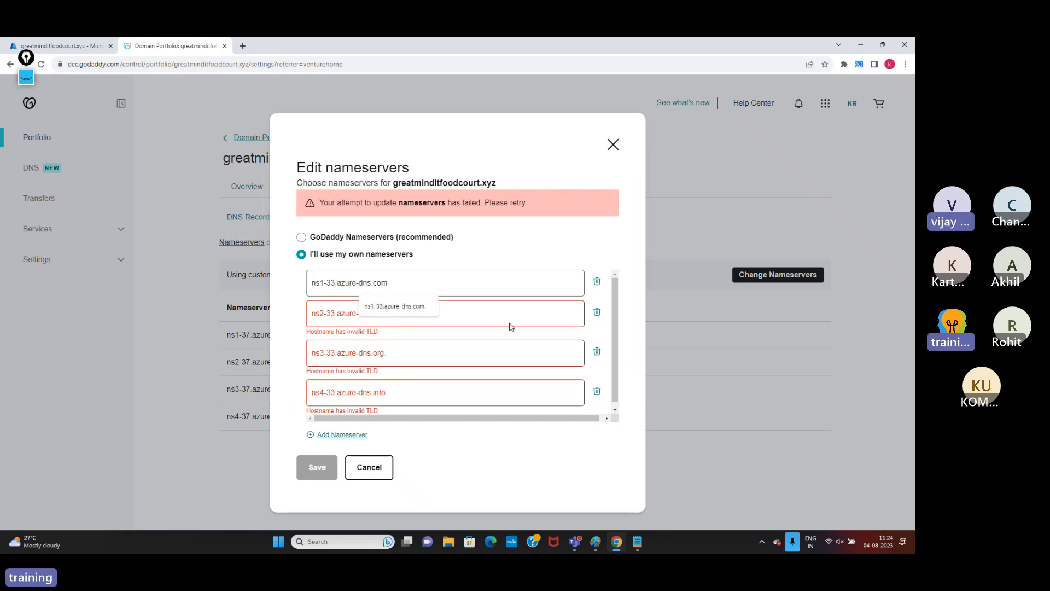
left_click(425, 319)
key("BackSpace")
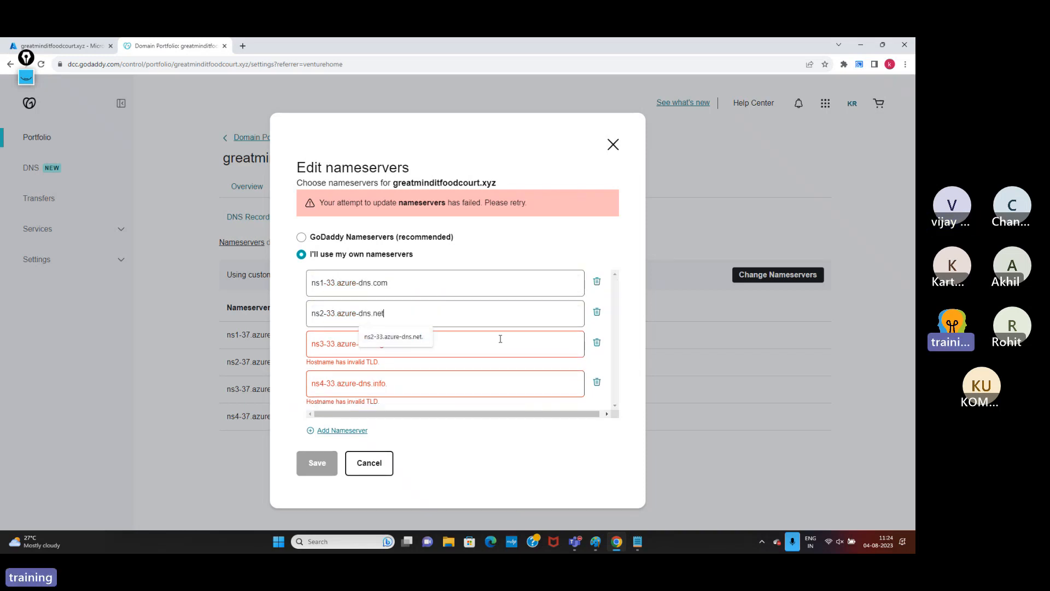
left_click(481, 341)
key("BackSpace")
left_click(503, 379)
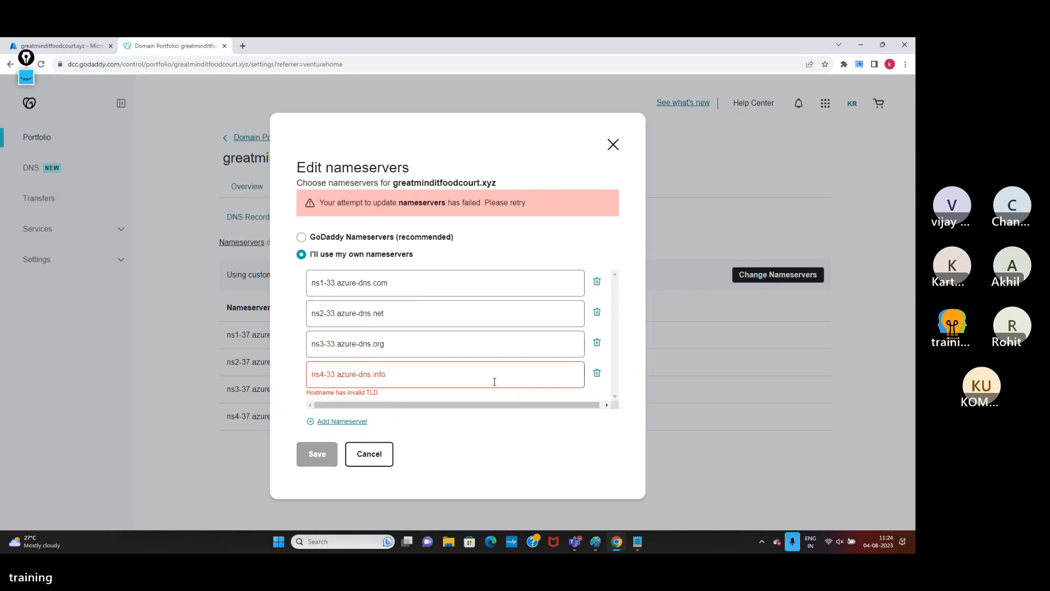
key("BackSpace")
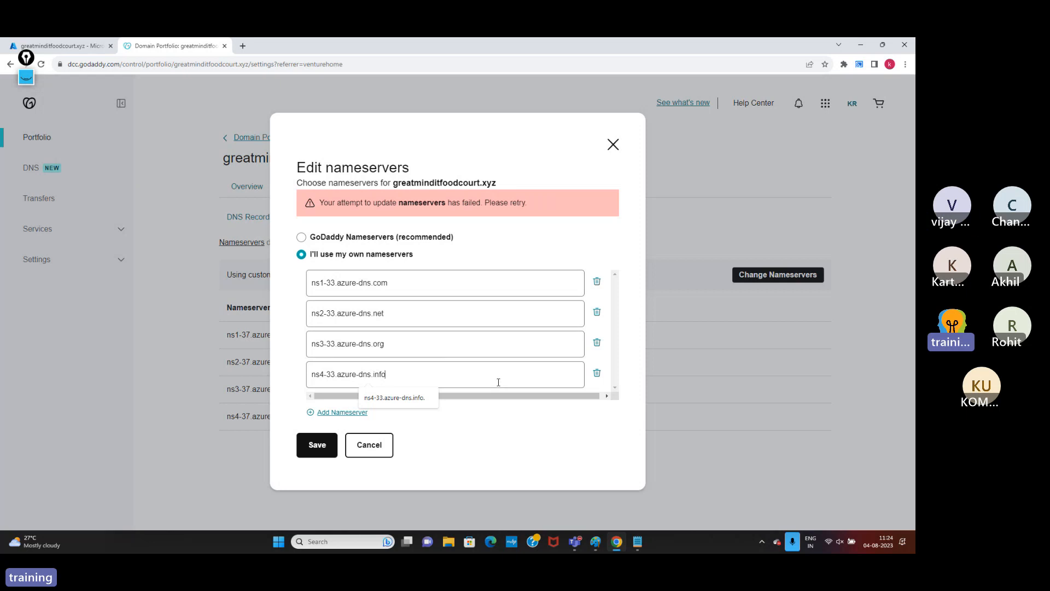
left_click(304, 456)
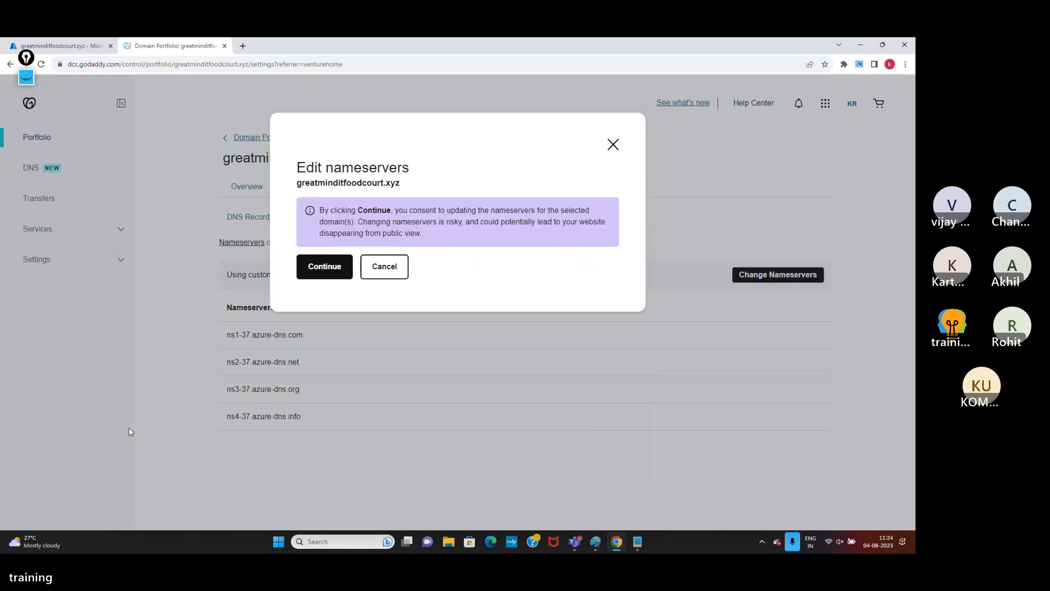
left_click(327, 265)
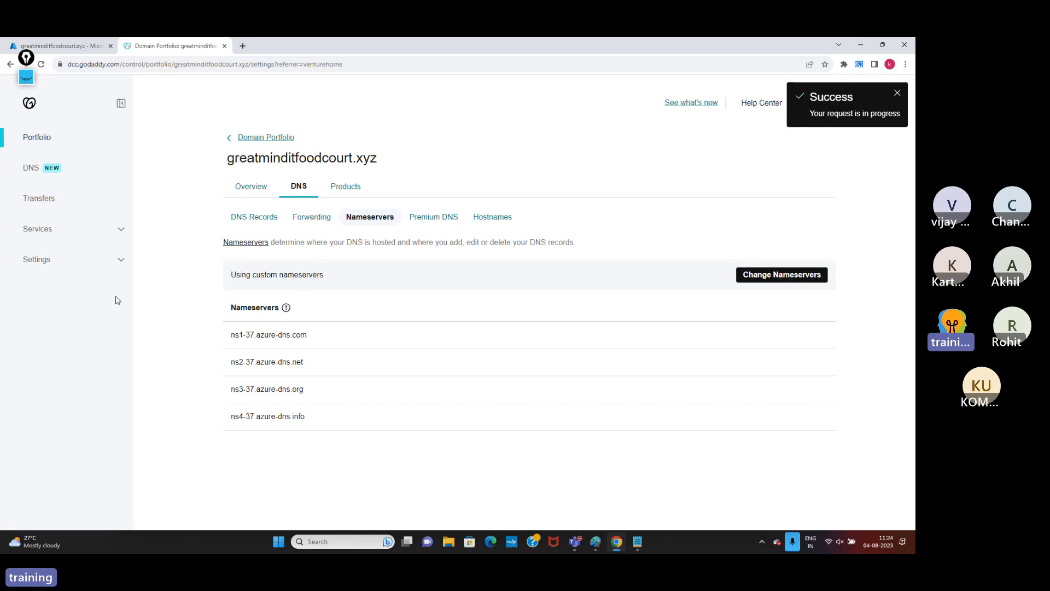
Reload GoDaddy and retry its Nameservers view, then return to the Azure DNS zone overview
left_click(74, 45)
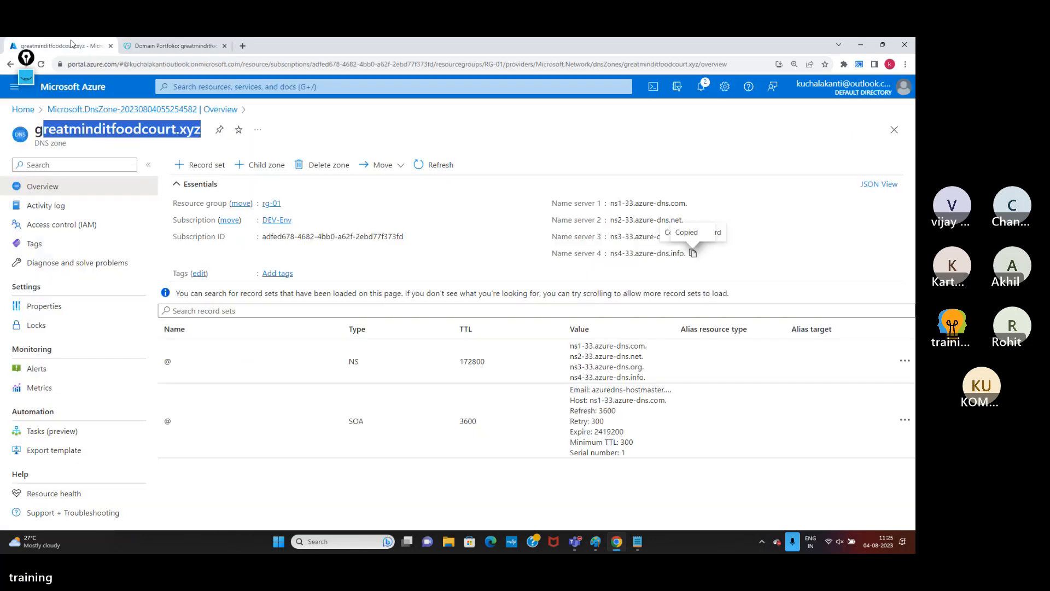
left_click(182, 43)
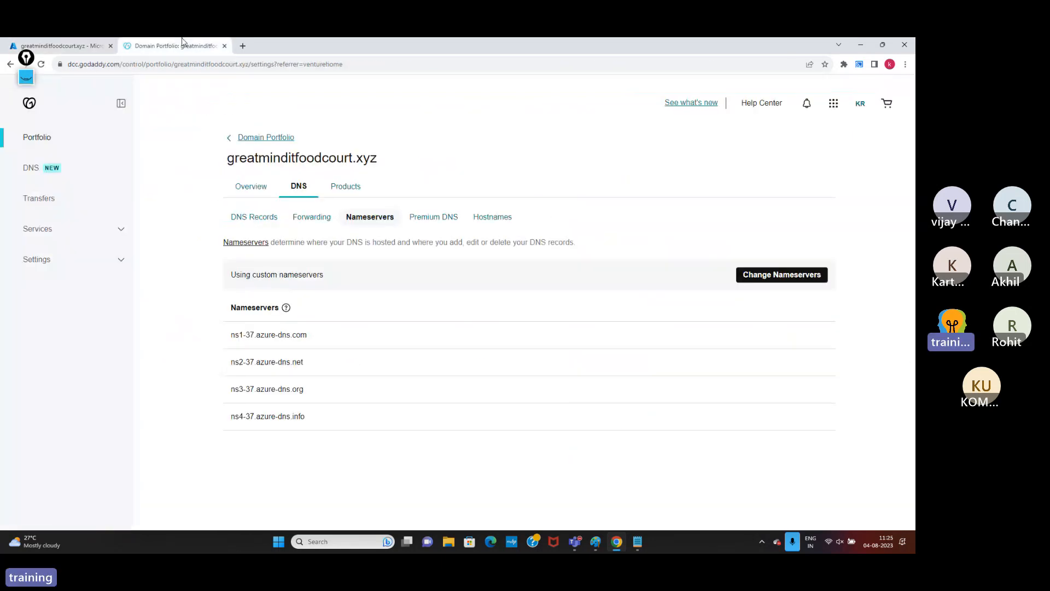
left_click(44, 64)
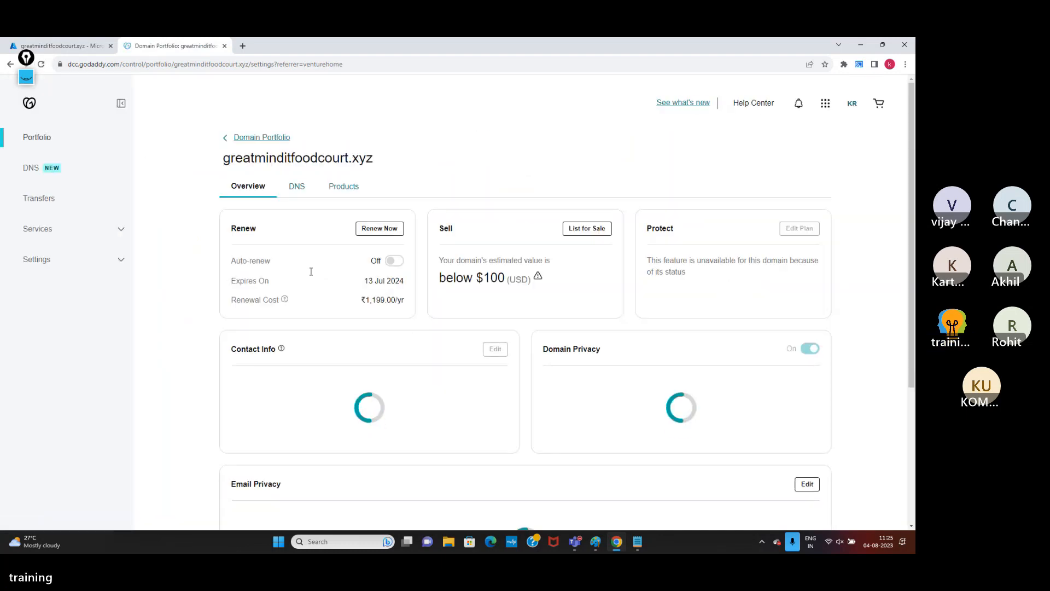
left_click(298, 186)
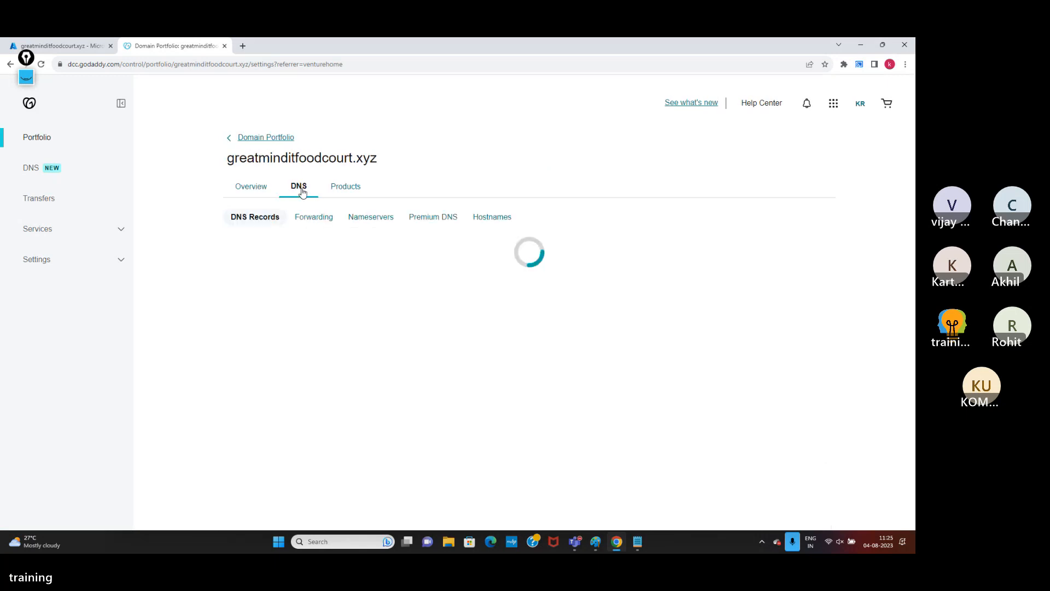
left_click(370, 217)
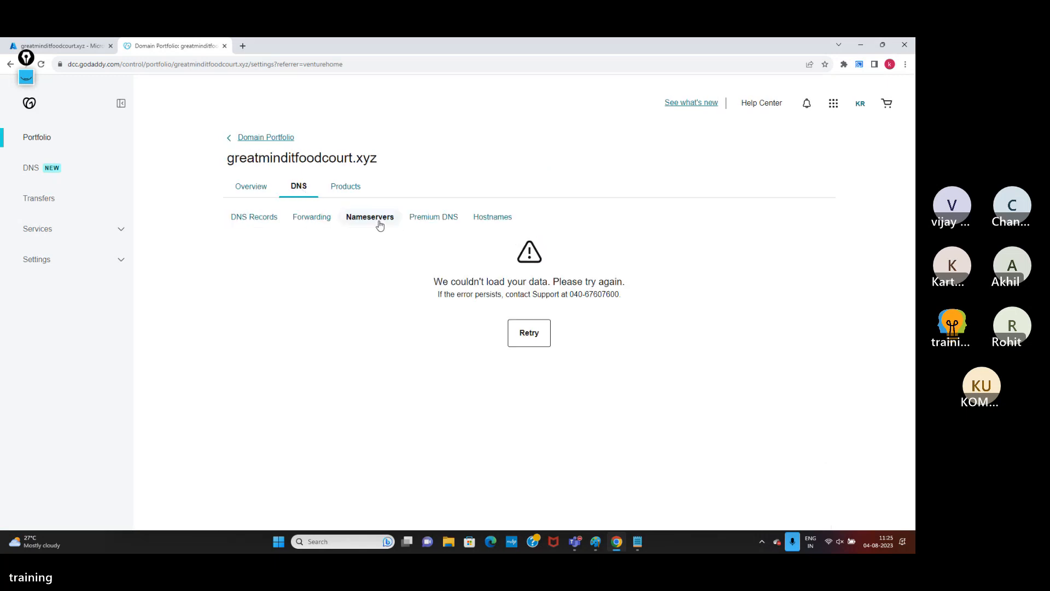
left_click(514, 340)
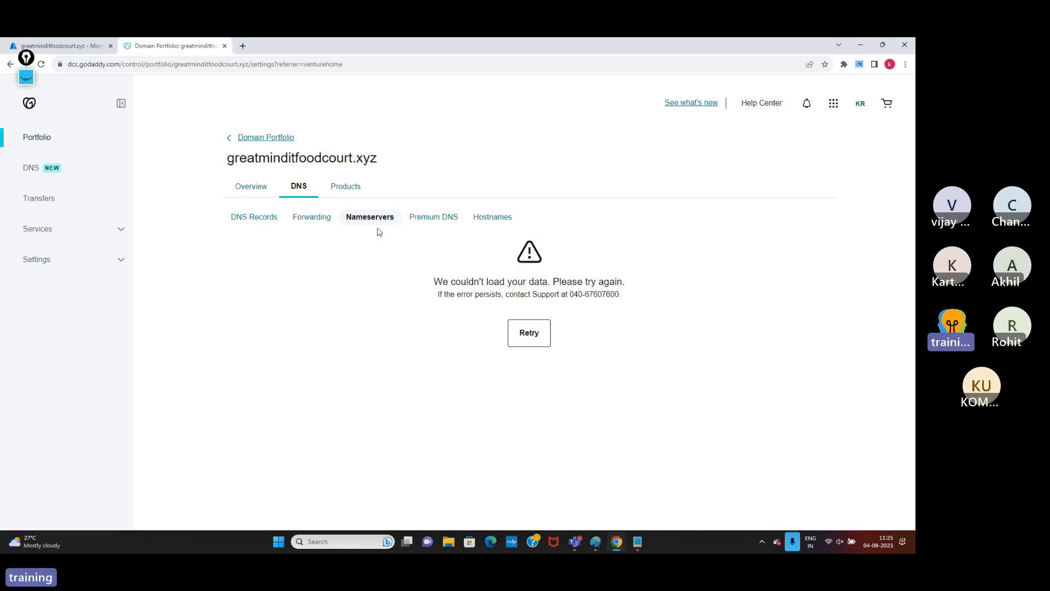
left_click(311, 218)
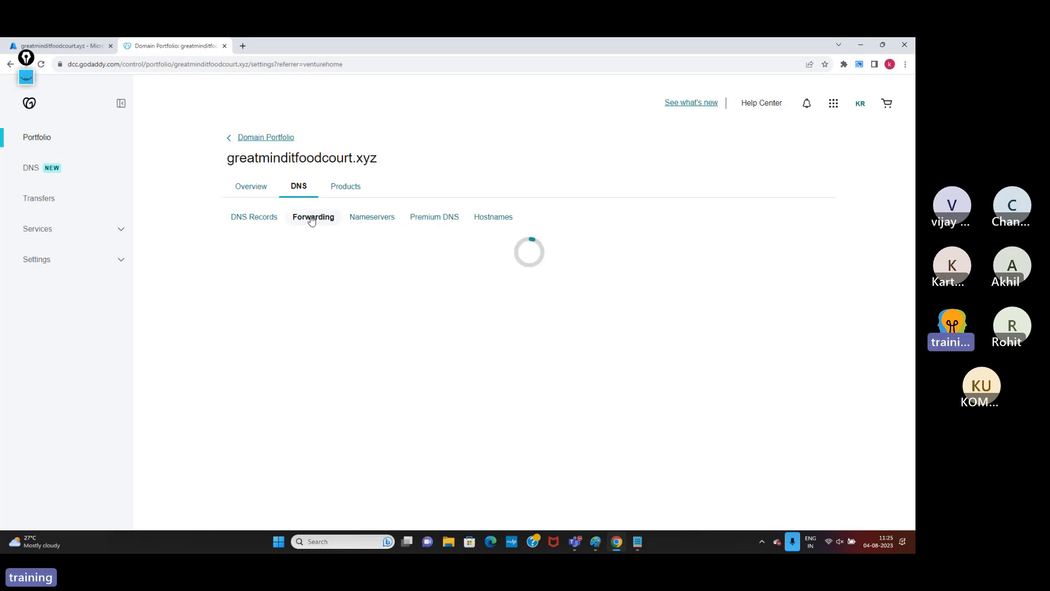
left_click(368, 219)
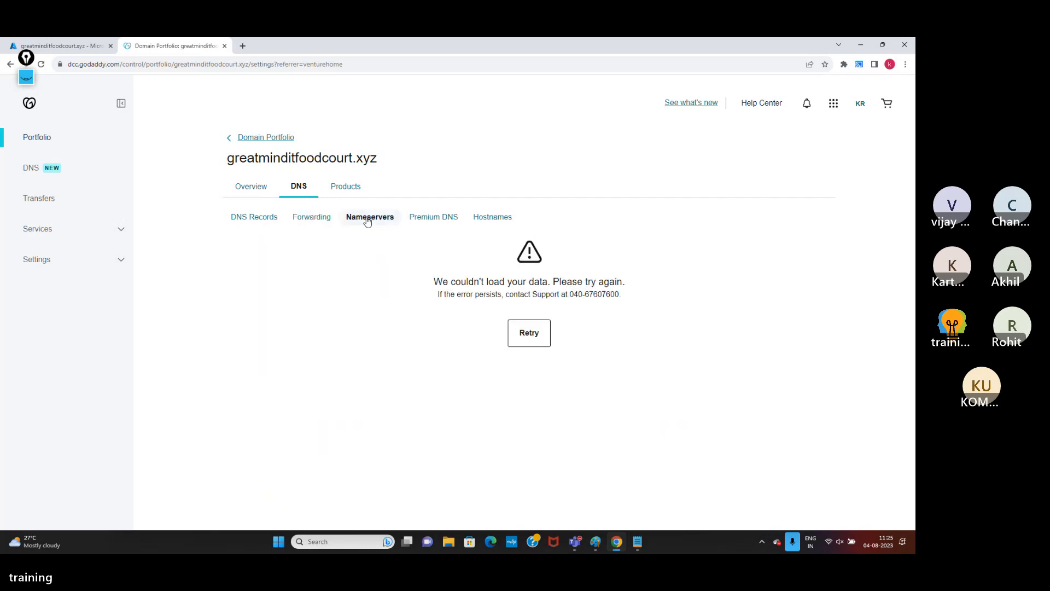
left_click(37, 45)
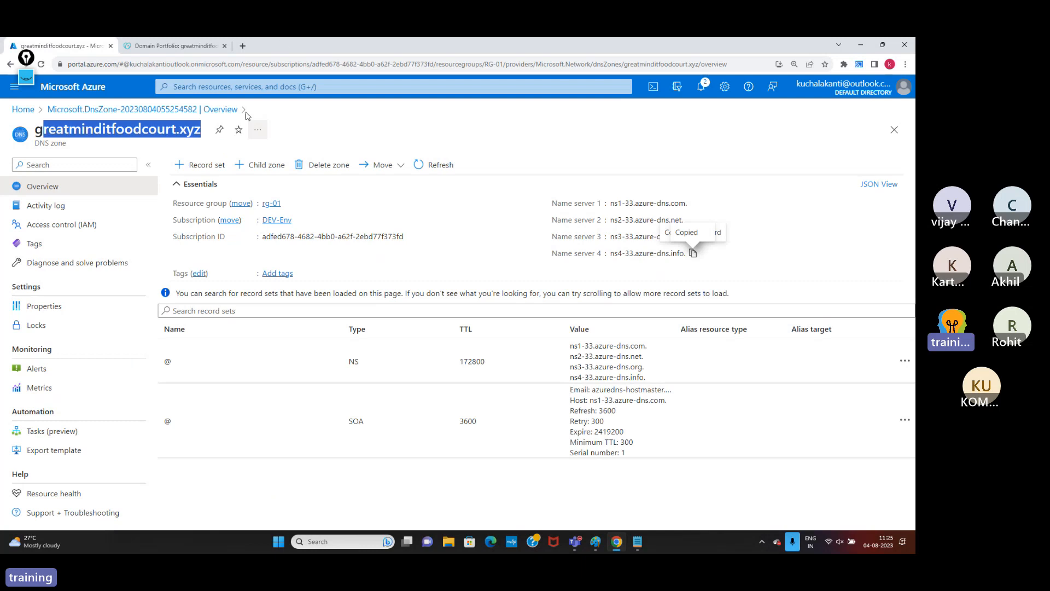
Add a red 'EASTUS' text label left of the AZLB hexagon in the diagram
left_click(595, 542)
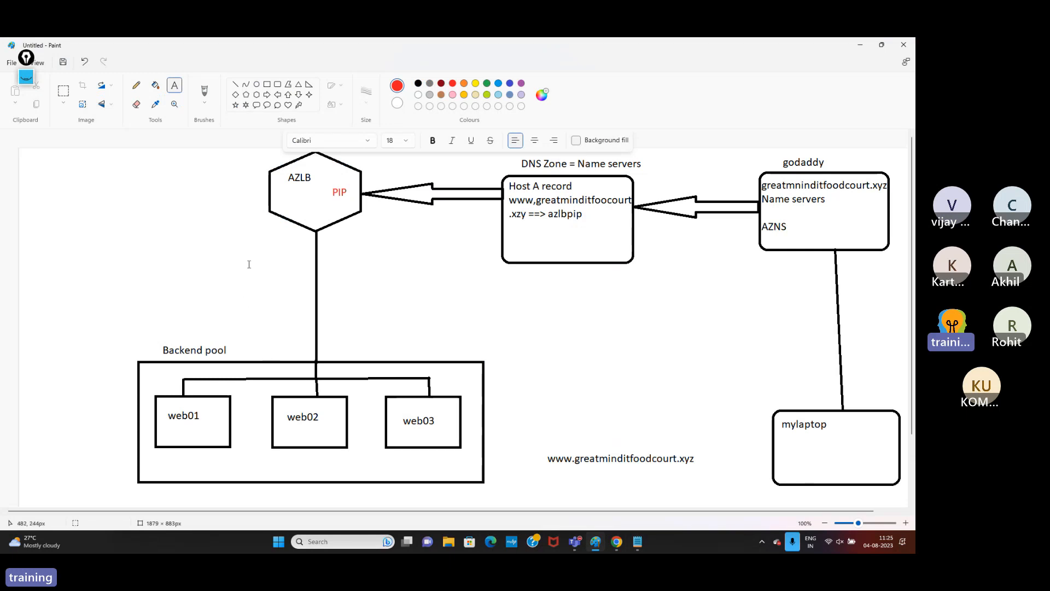
left_click(166, 251)
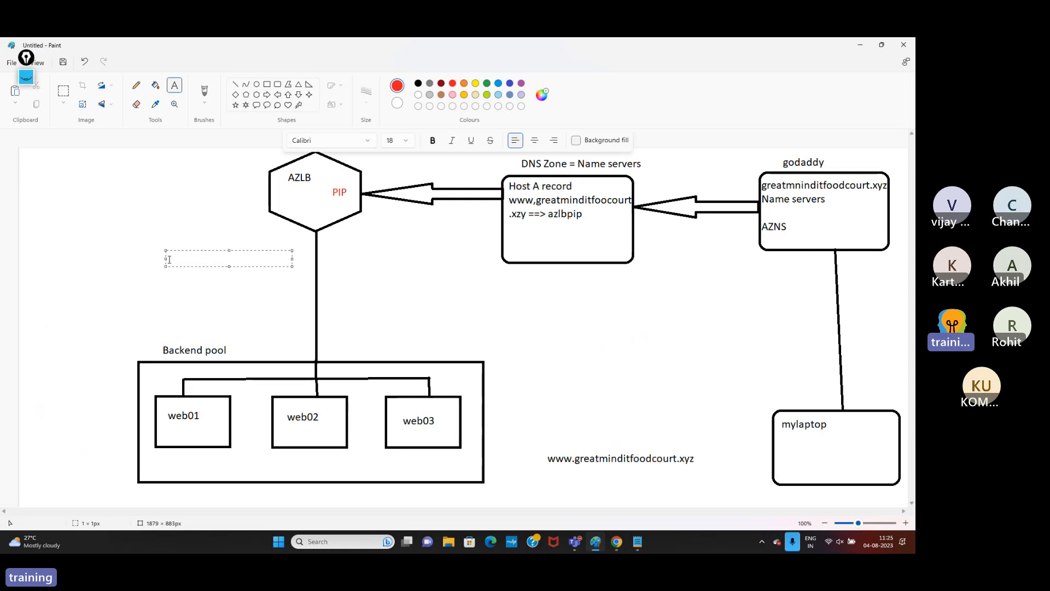
type("EASTUS")
left_click(583, 338)
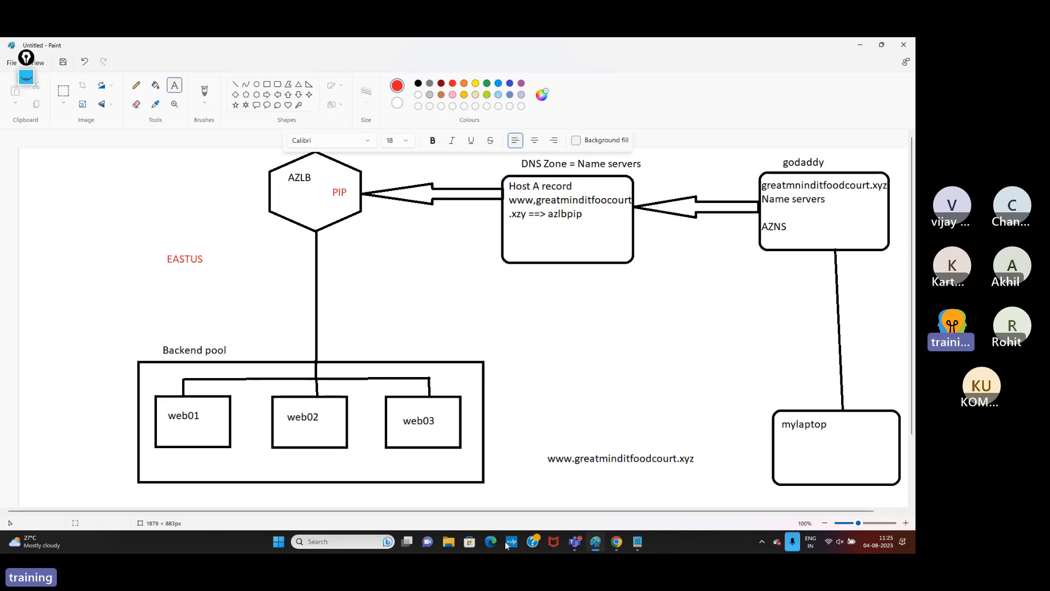
From Azure Home, search 'virtual net' and open the empty Virtual networks list
left_click(616, 541)
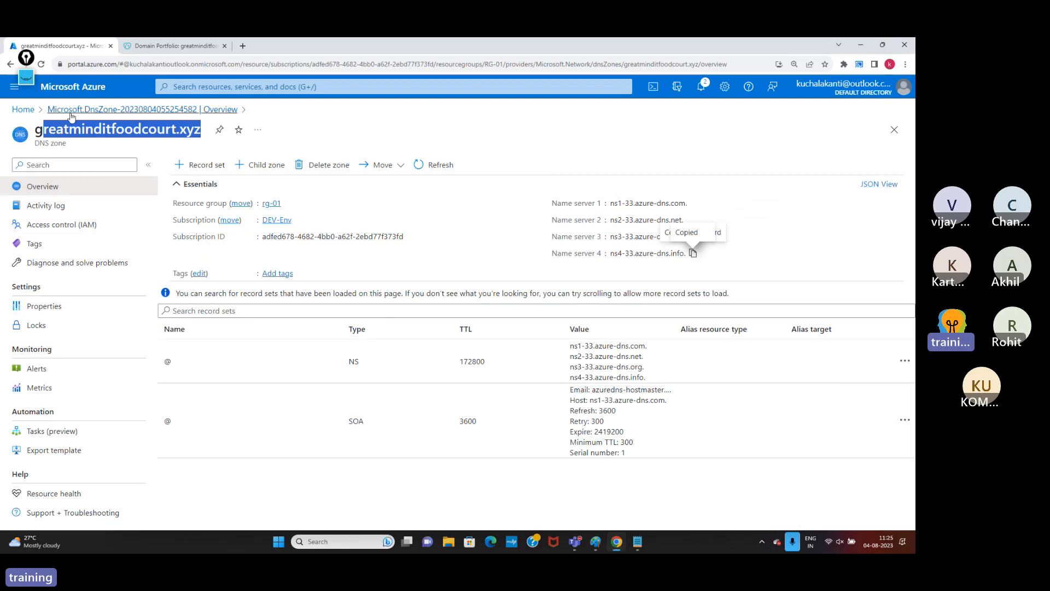
left_click(20, 107)
mouse_move(232, 173)
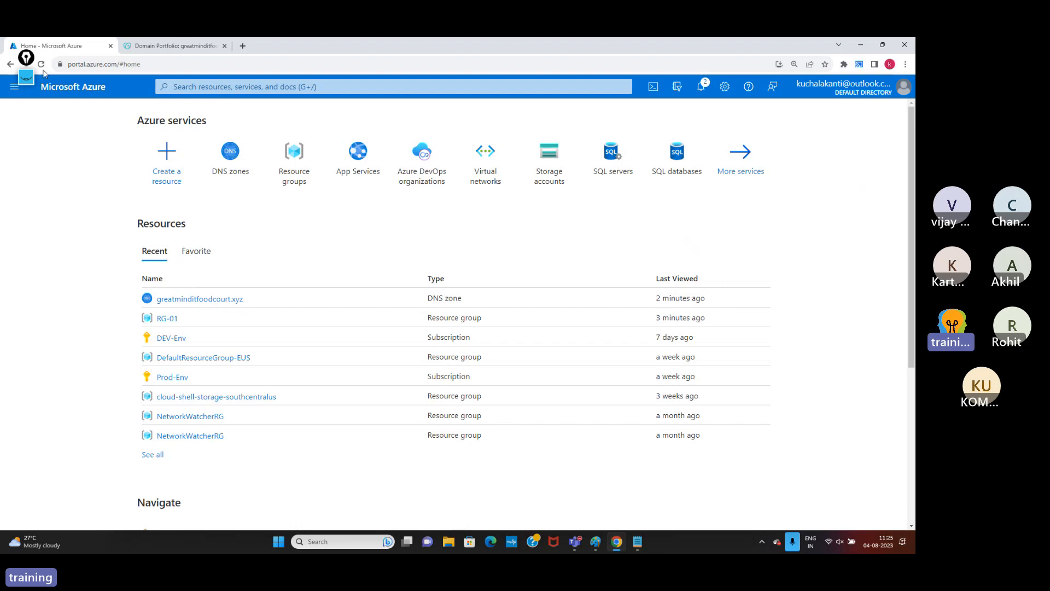
left_click(236, 87)
type("vi")
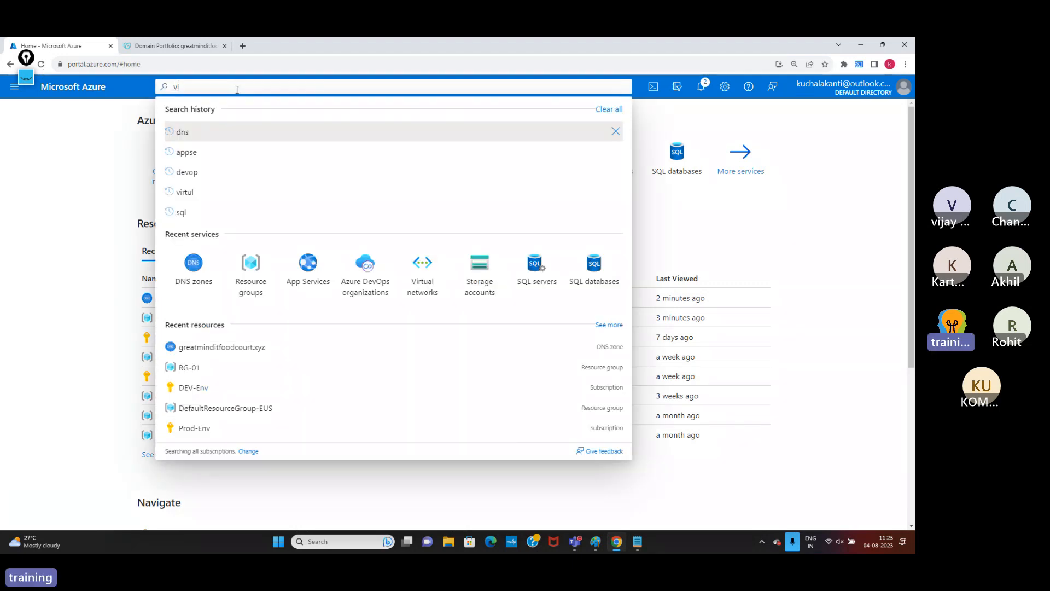
type("rtual net")
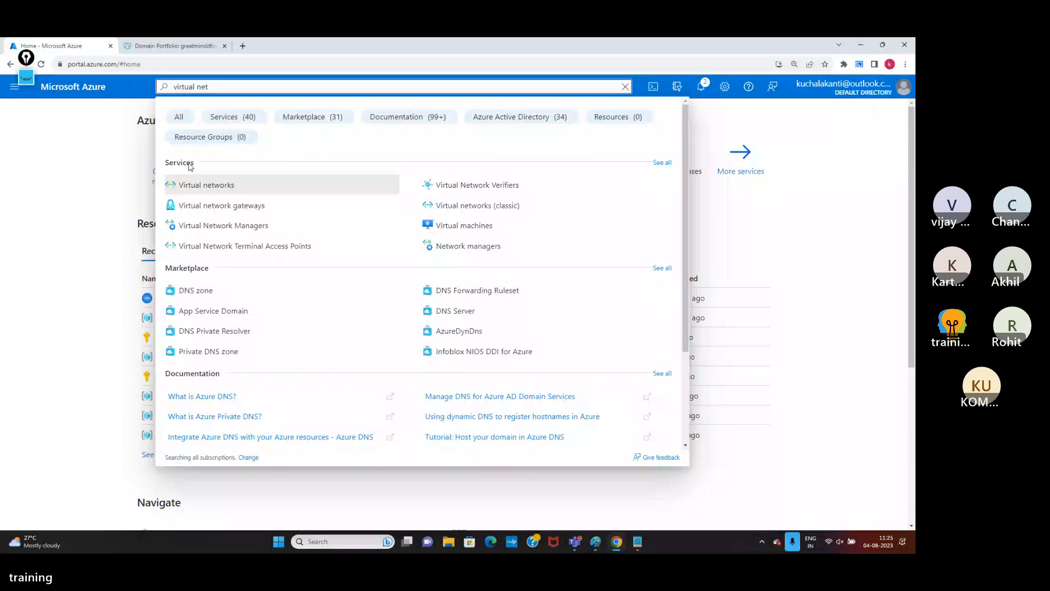
left_click(199, 177)
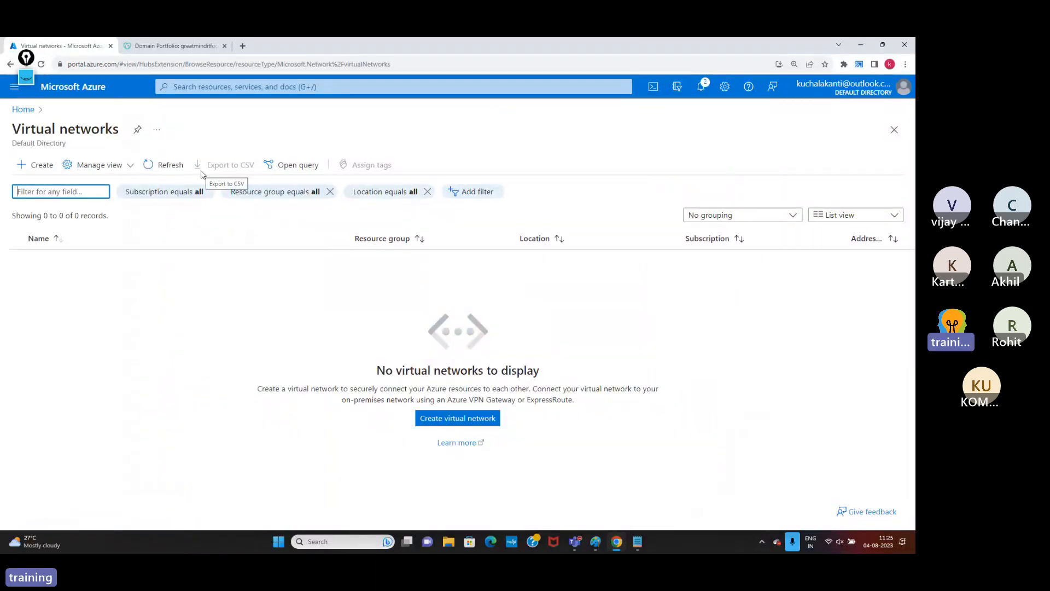
Start a new virtual network in resource group RG-01 named vnet01
left_click(47, 171)
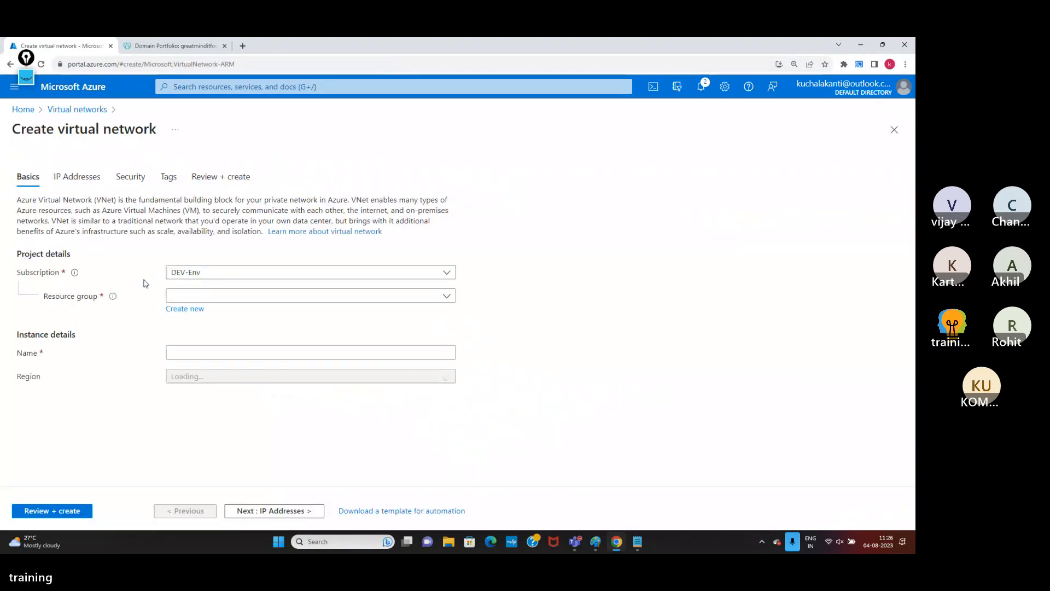
left_click(246, 295)
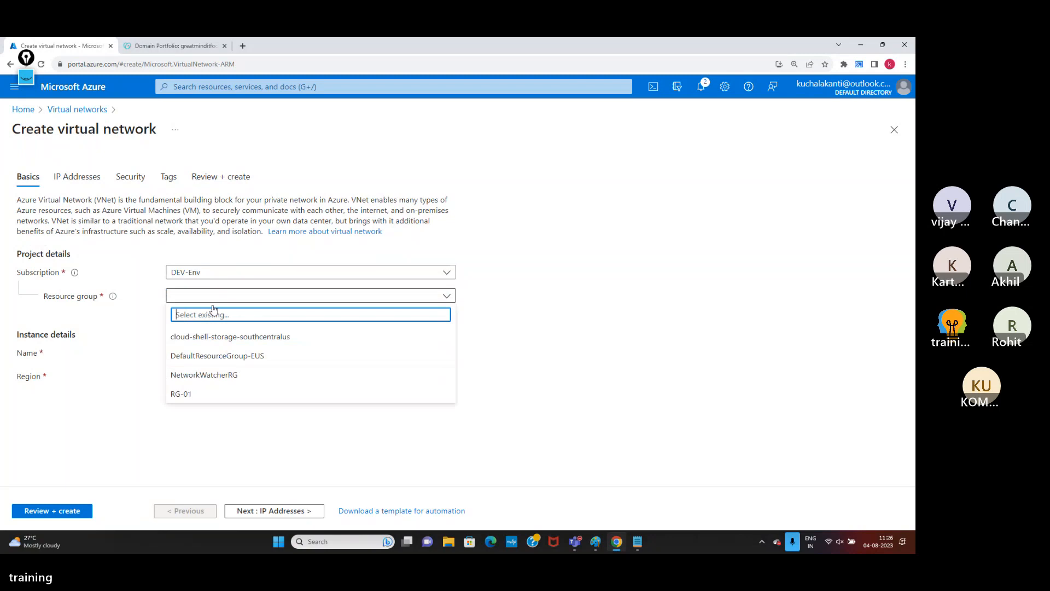
left_click(199, 394)
left_click(221, 353)
type("vnet01")
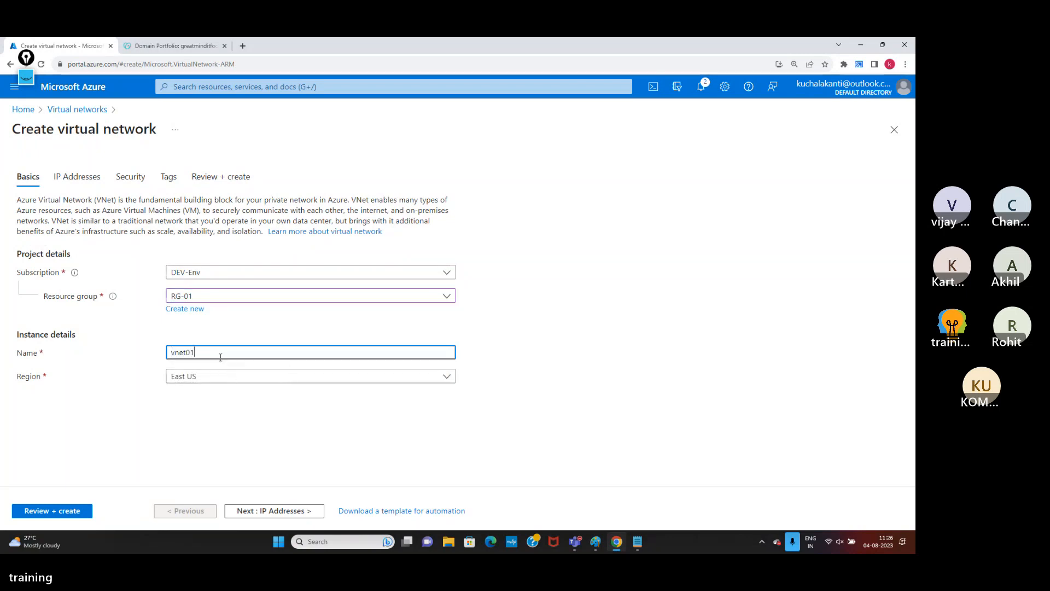
Keep the default 10.0.0.0/16 address space, then validate and create vnet01; reload the GoDaddy page
left_click(274, 512)
mouse_move(37, 542)
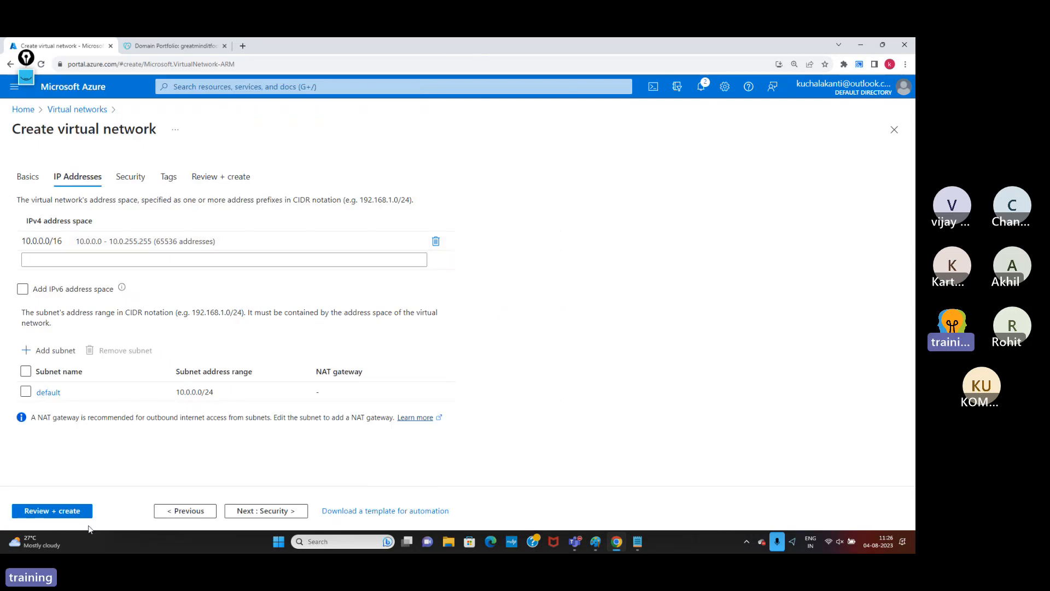
left_click(68, 511)
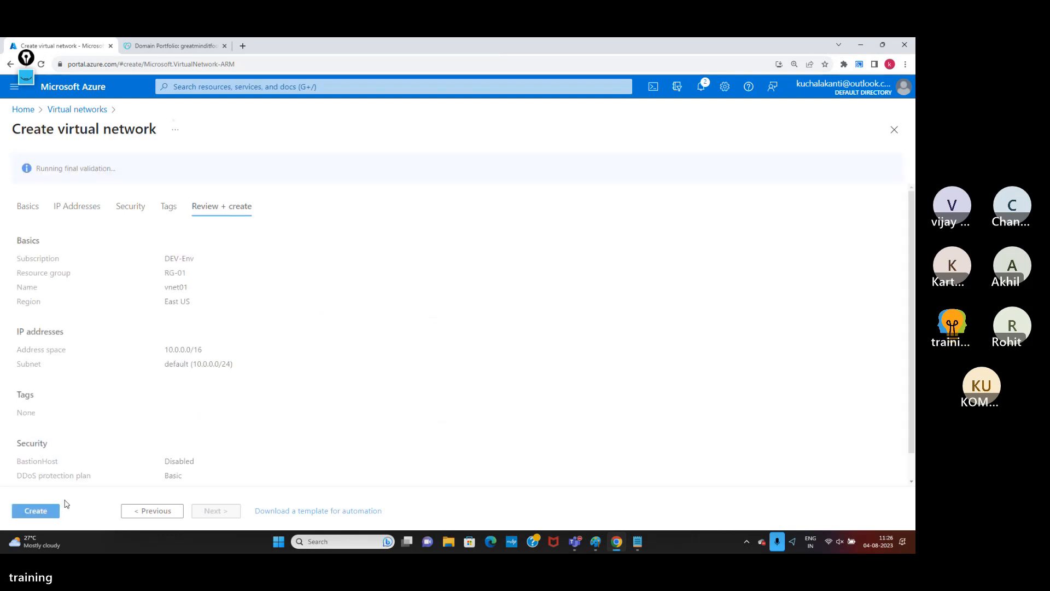
left_click(35, 512)
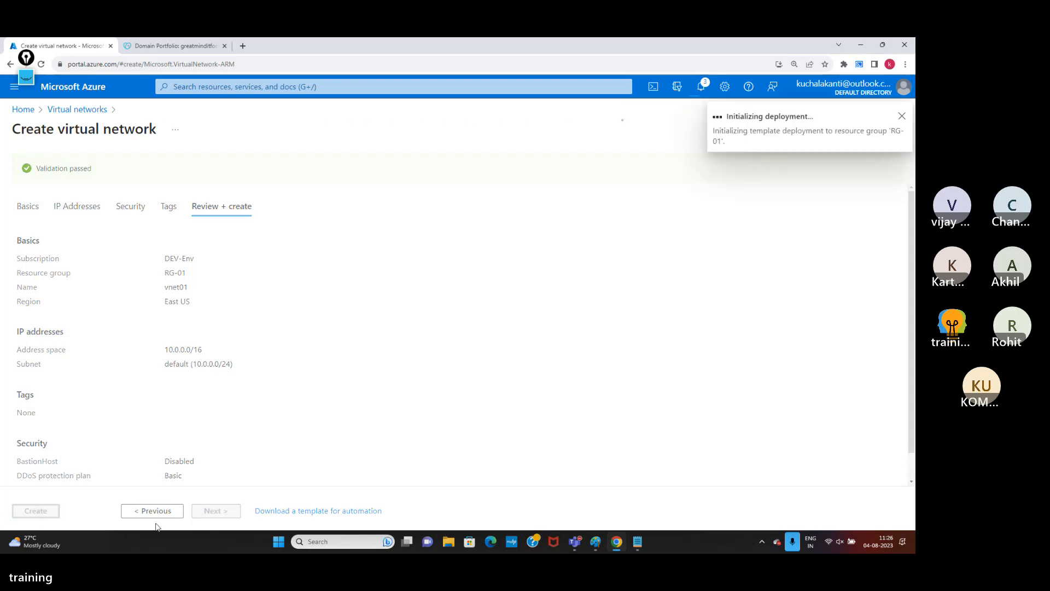
left_click(175, 45)
left_click(42, 65)
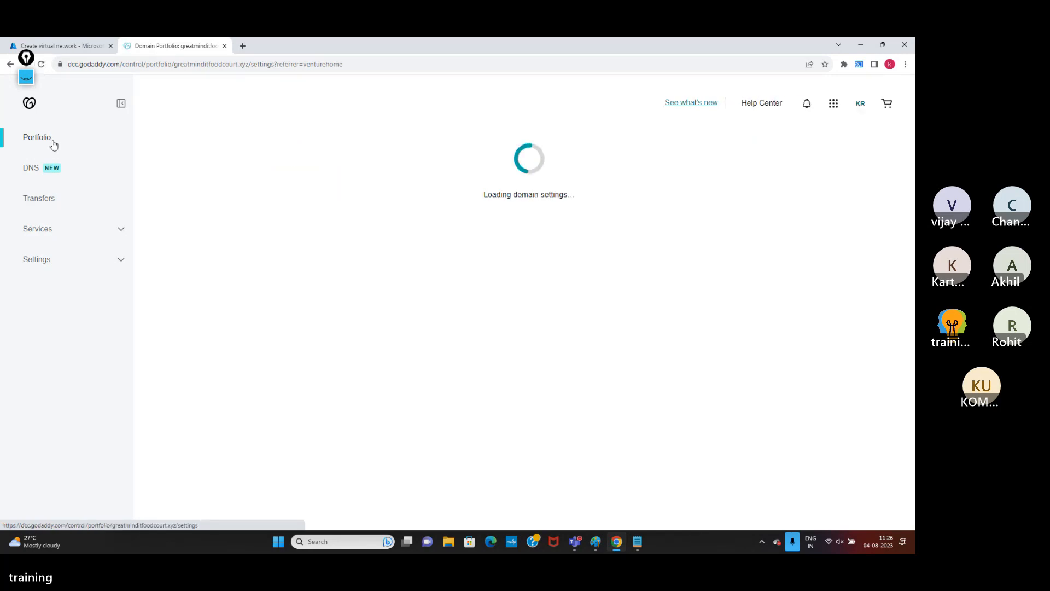
Try viewing the GoDaddy domain's DNS Nameservers, then return to the Azure portal tab
left_click(297, 187)
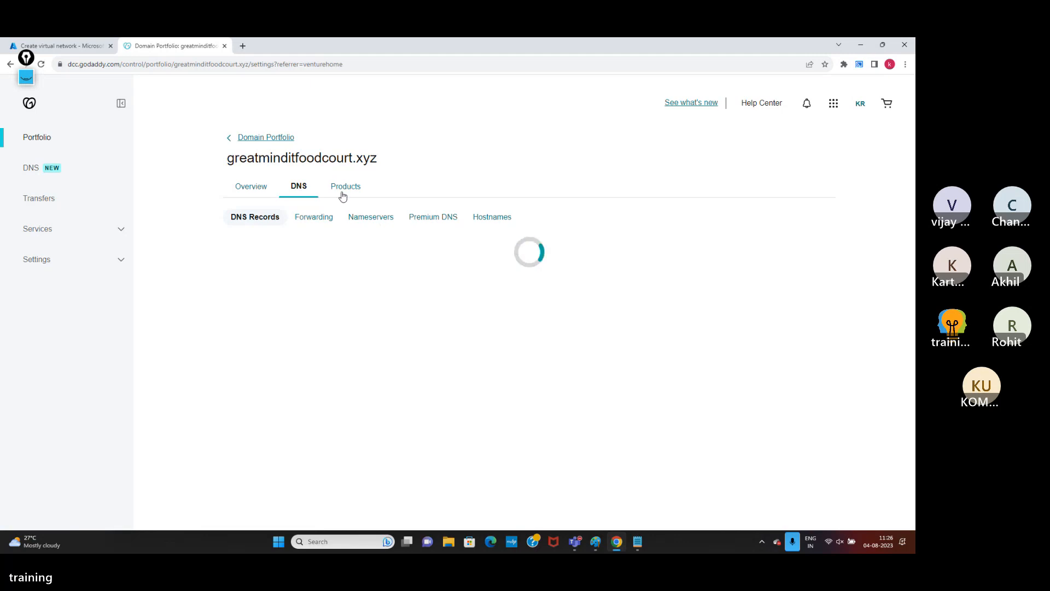
left_click(367, 219)
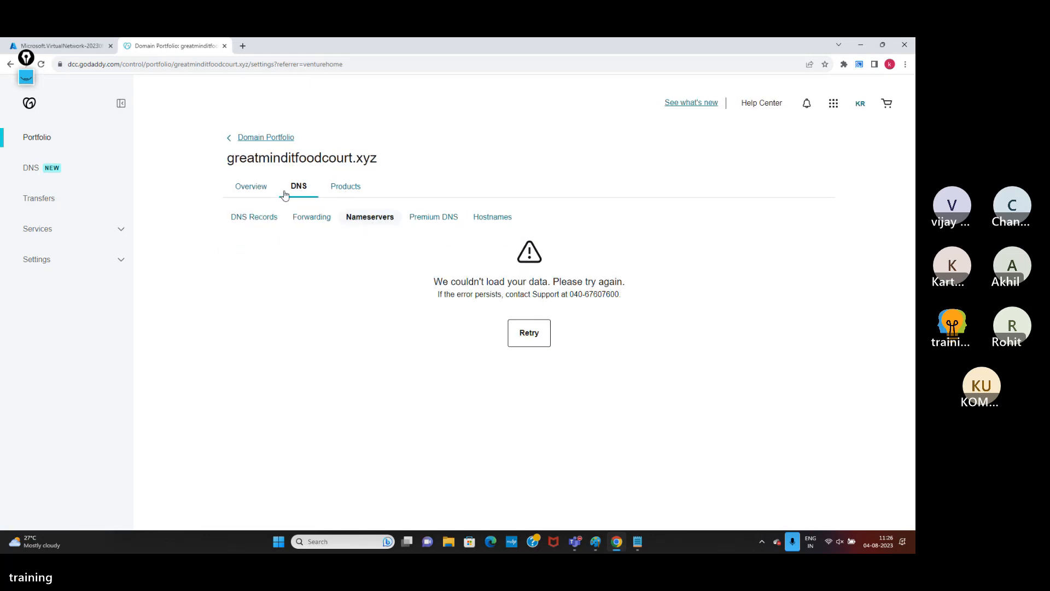
left_click(36, 46)
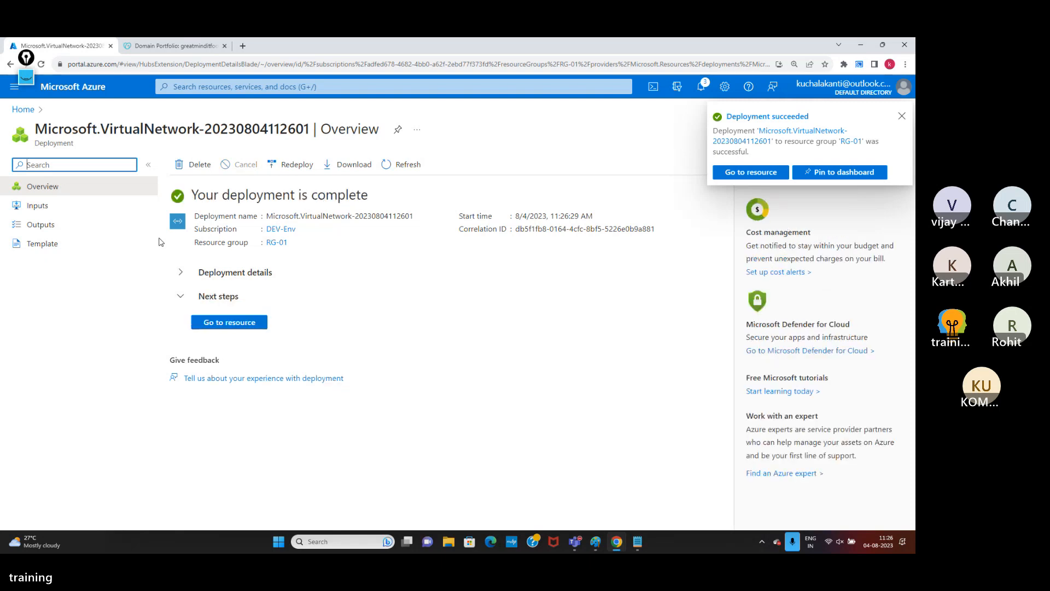
Search 'virtual mach' from Azure Home and start creating a new virtual machine
left_click(246, 323)
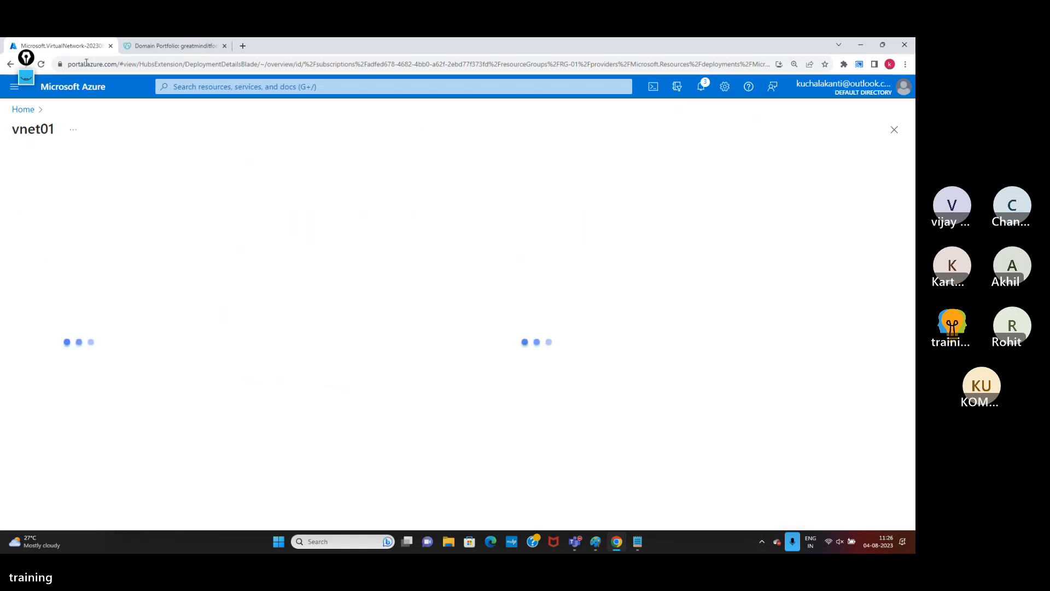
left_click(20, 110)
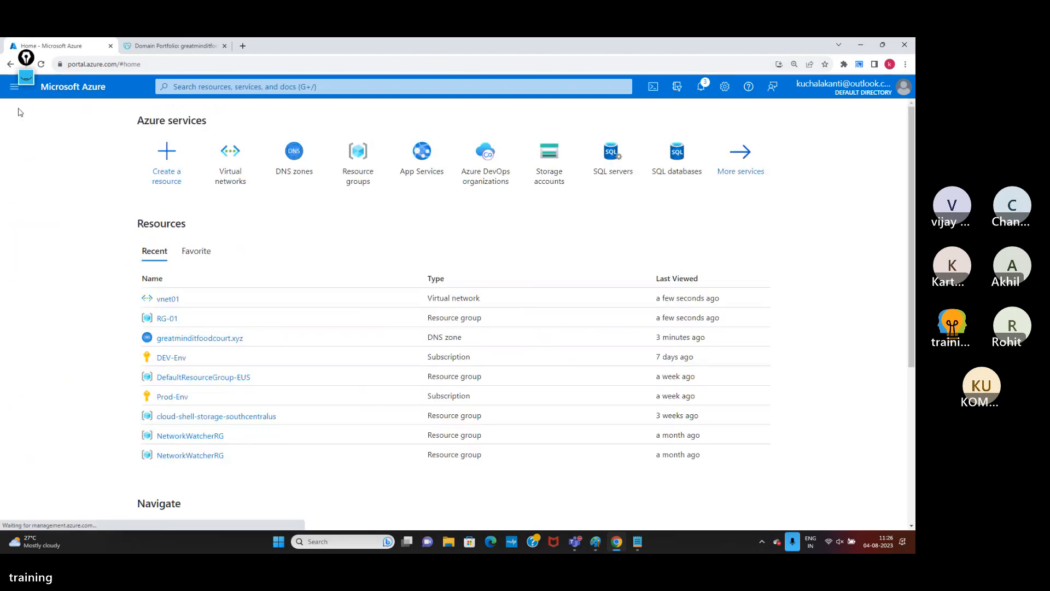
left_click(354, 87)
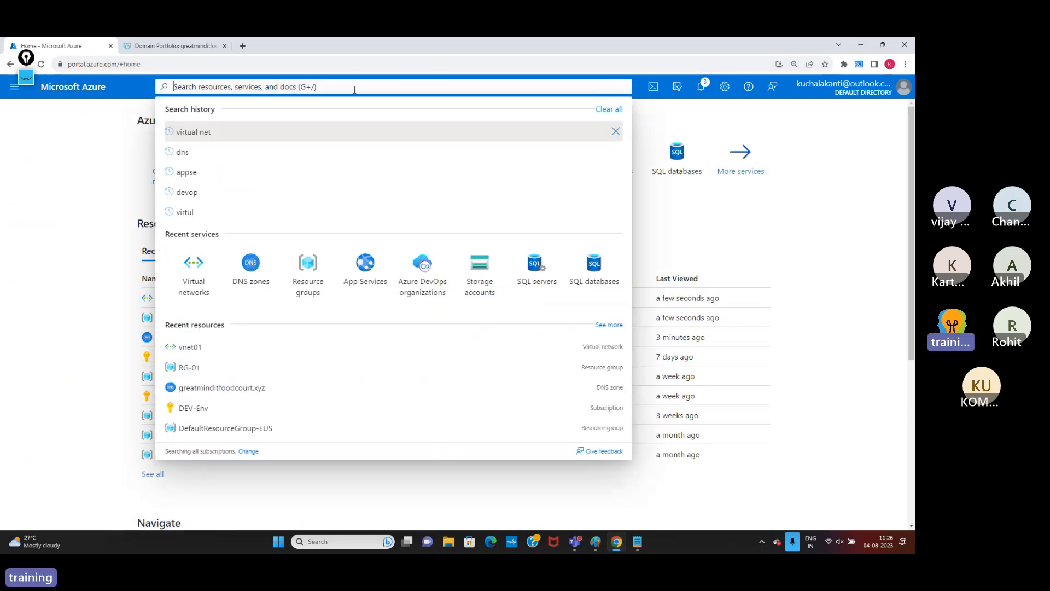
type("virtual mach")
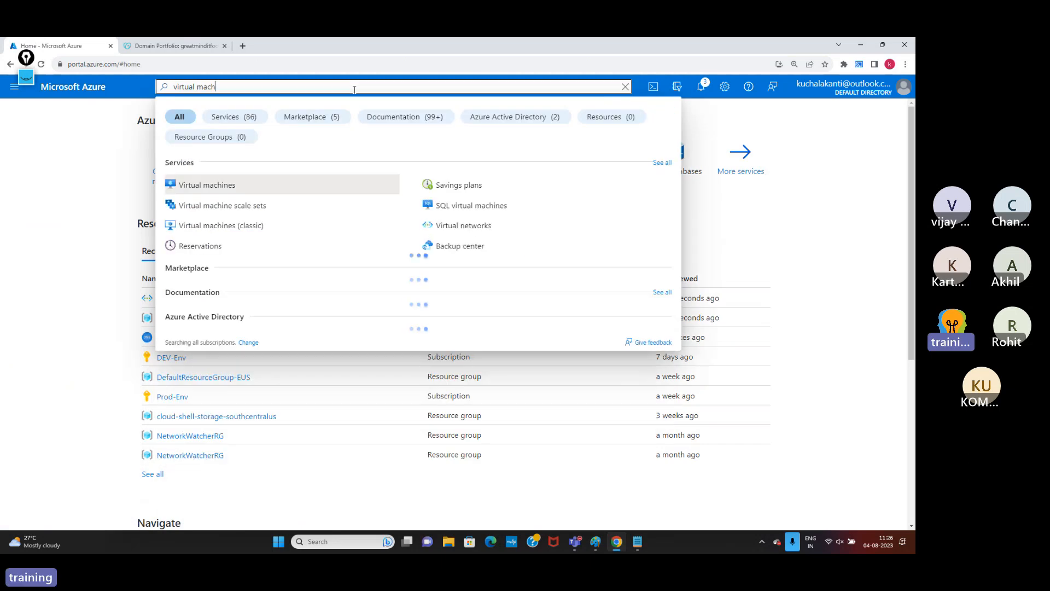
left_click(232, 191)
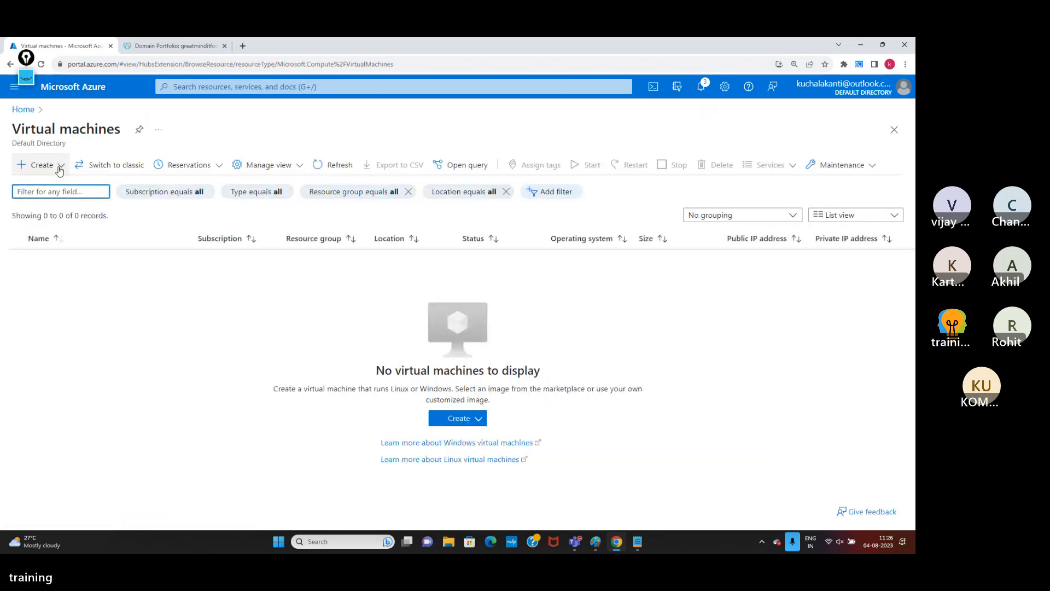
left_click(59, 167)
Duplicate the VM creation tab, then set resource group RG-01 and VM name web01
right_click(88, 47)
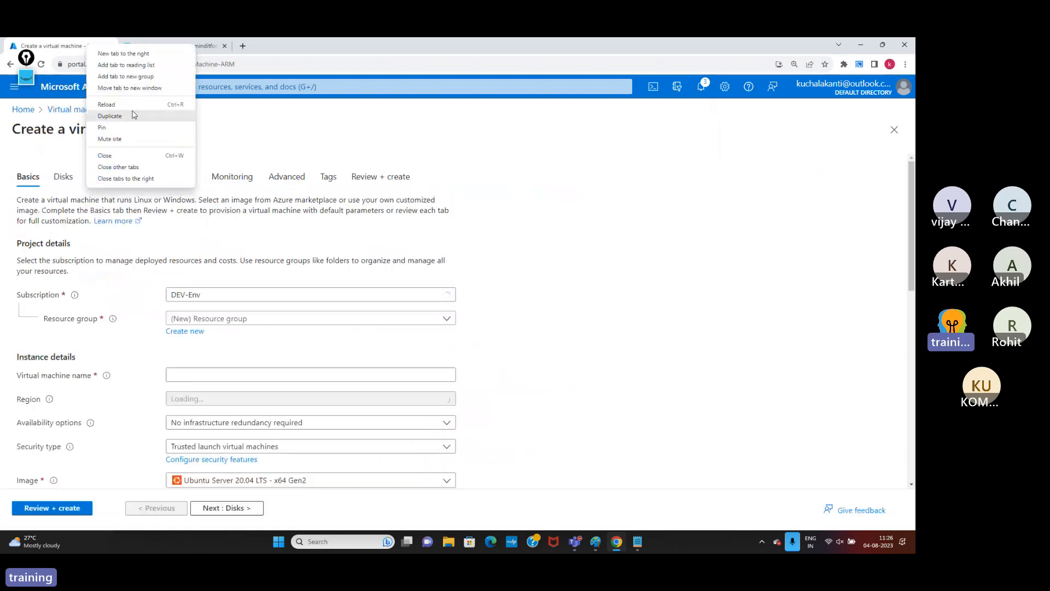
left_click(134, 115)
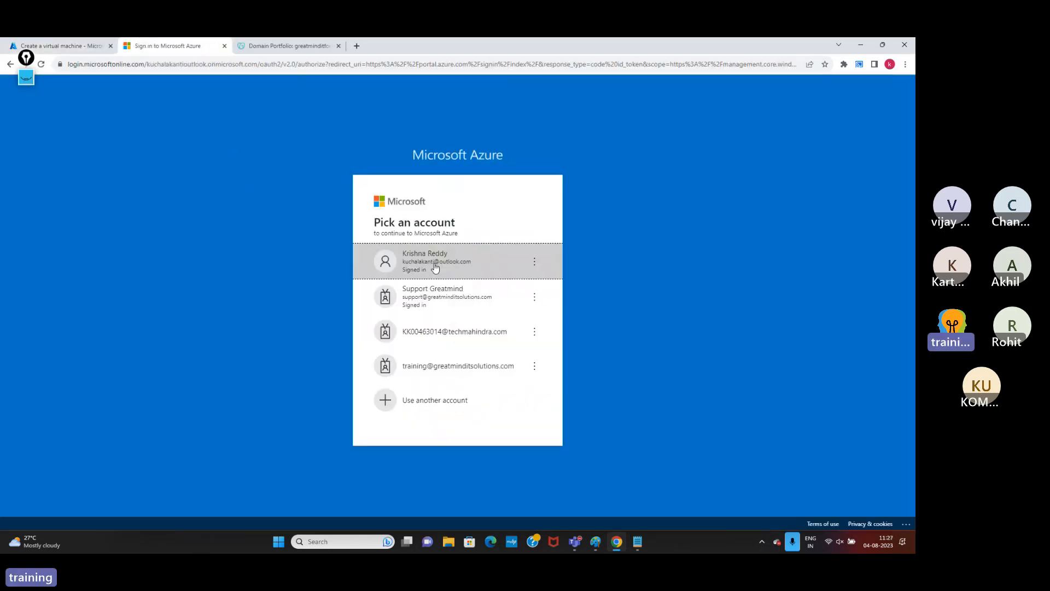
left_click(70, 48)
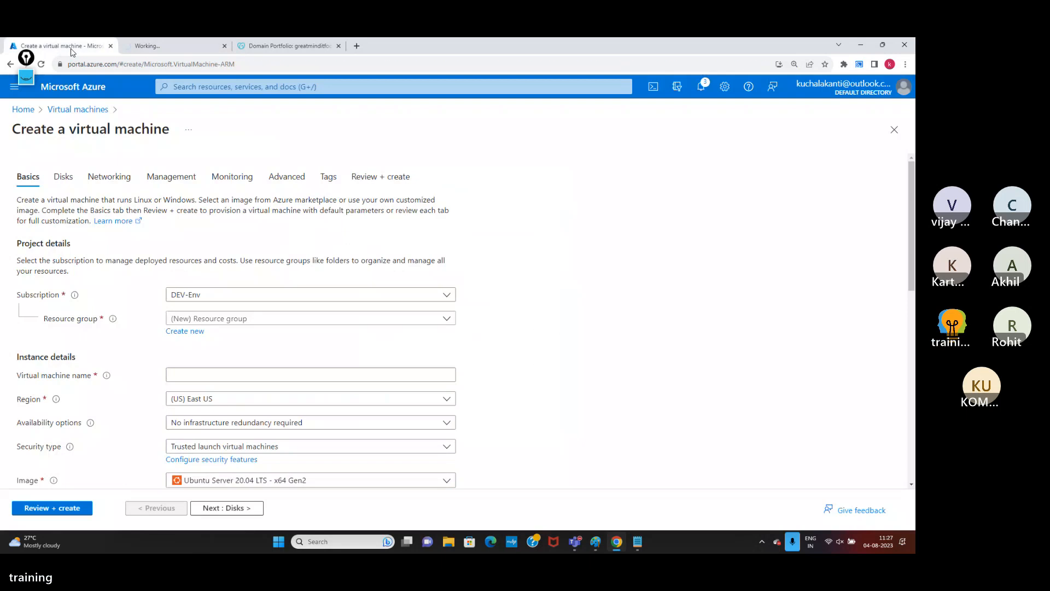
left_click(201, 318)
left_click(226, 427)
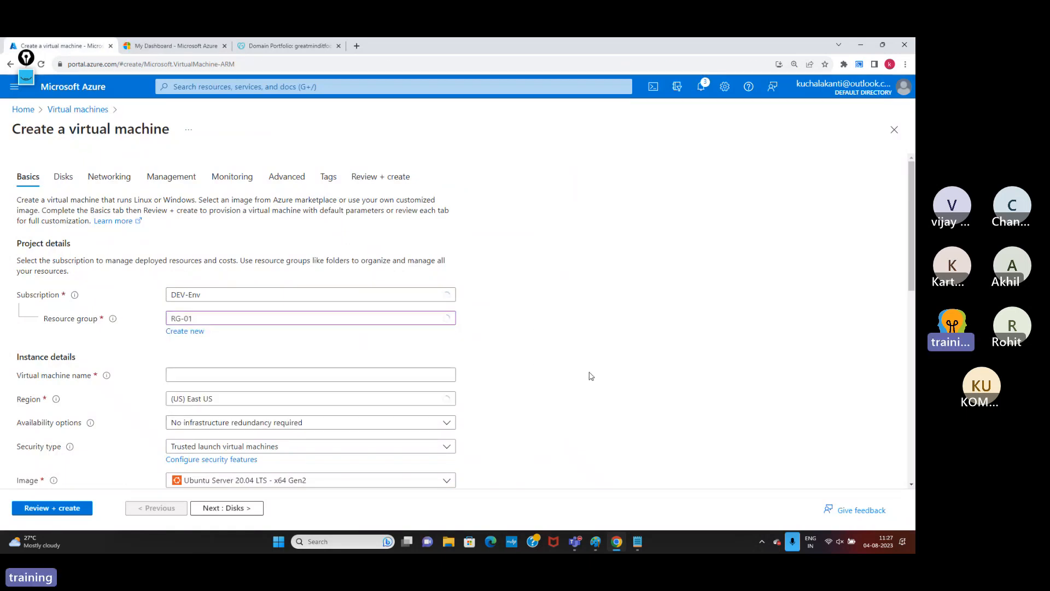
scroll(73, 292, "down", 2)
left_click(220, 279)
type("web01")
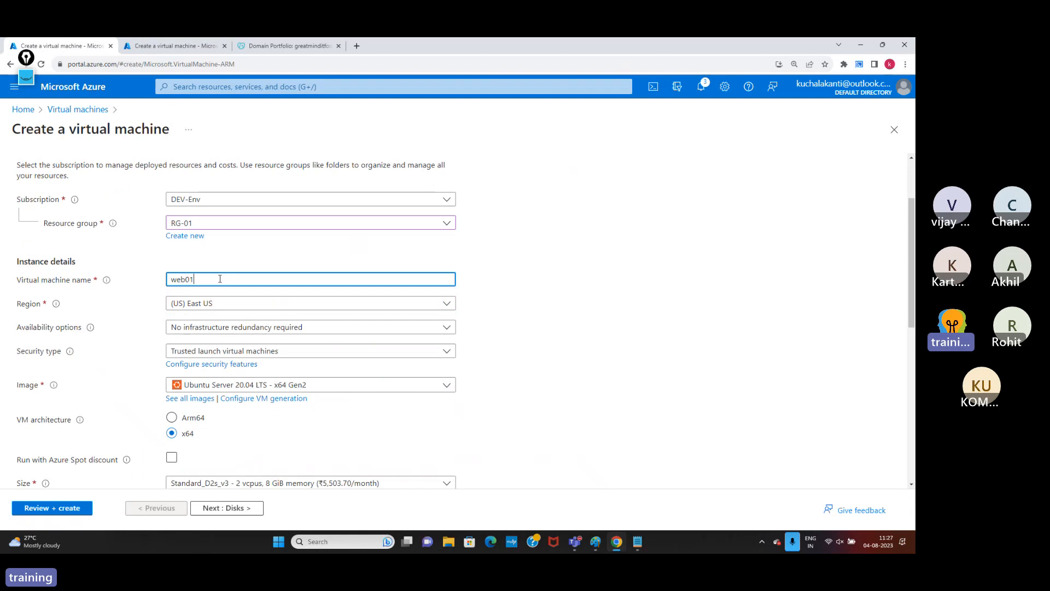
left_click(619, 312)
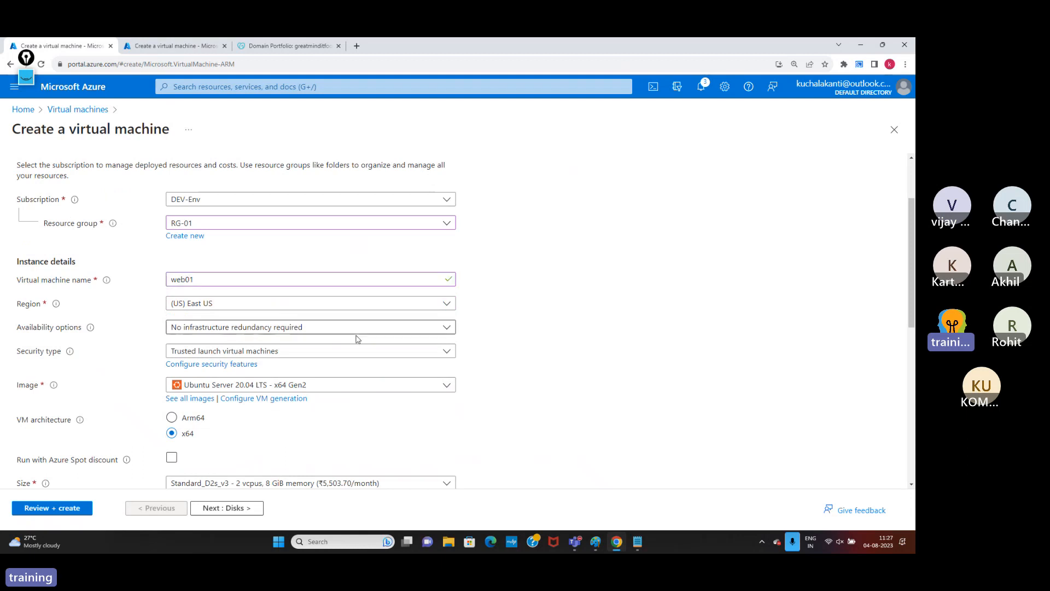
scroll(411, 326, "down", 2)
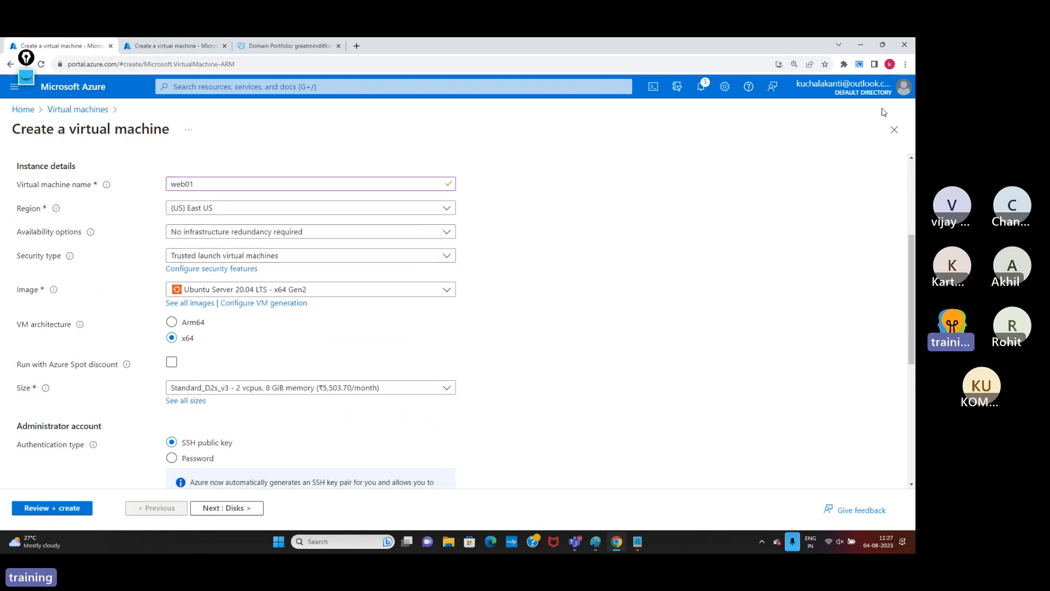
left_click(26, 78)
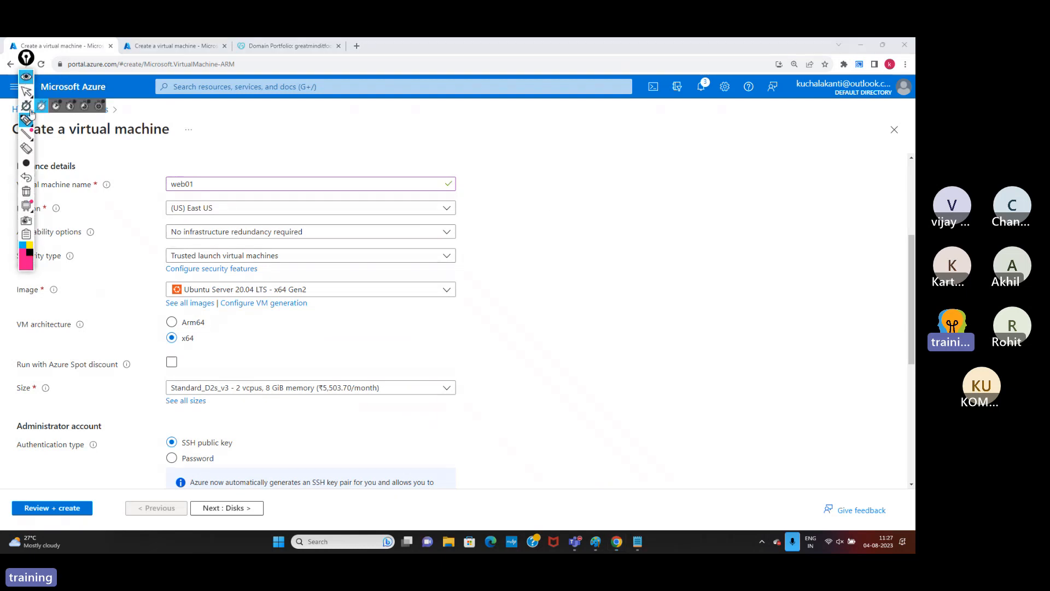
left_click(27, 119)
mouse_move(668, 153)
left_mouse_down()
mouse_move(694, 176)
mouse_move(753, 179)
mouse_move(695, 224)
left_mouse_up()
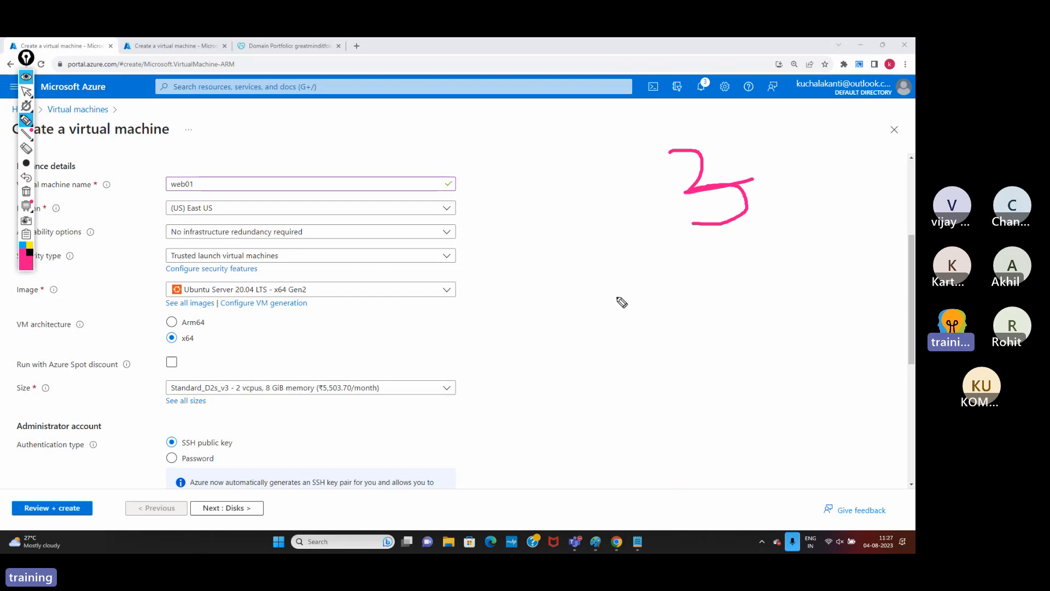
left_click_drag(709, 215, 613, 297)
left_click_drag(733, 219, 740, 295)
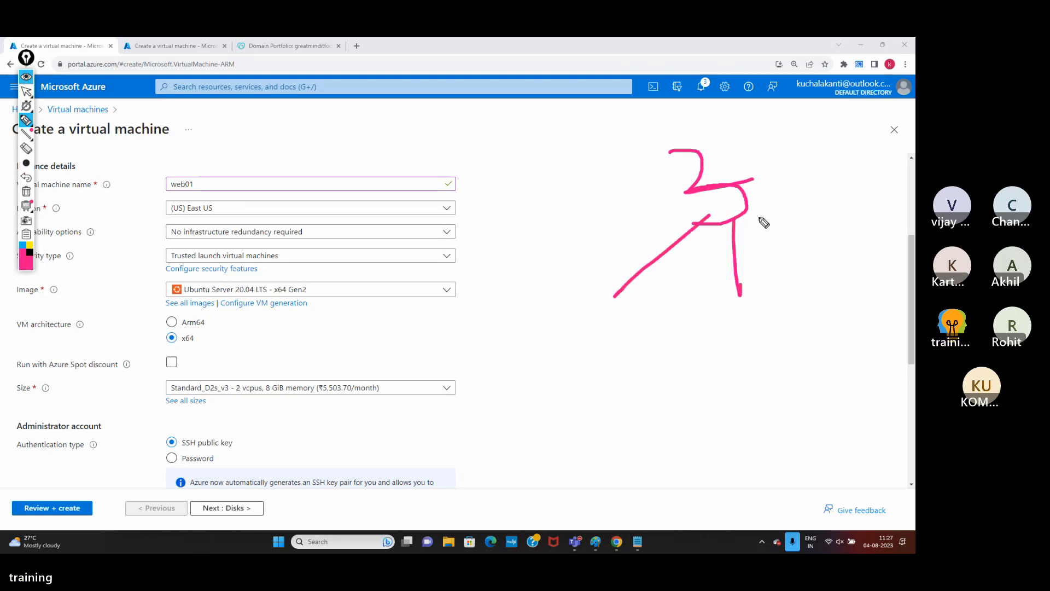
left_click_drag(759, 217, 819, 299)
mouse_move(580, 339)
left_mouse_down()
mouse_move(588, 328)
mouse_move(599, 370)
mouse_move(615, 356)
left_mouse_up()
left_click(707, 325)
left_click_drag(707, 325, 739, 344)
mouse_move(823, 318)
left_mouse_down()
mouse_move(832, 320)
mouse_move(818, 365)
left_mouse_up()
mouse_move(741, 130)
left_mouse_down()
mouse_move(715, 129)
mouse_move(905, 235)
mouse_move(645, 145)
left_mouse_up()
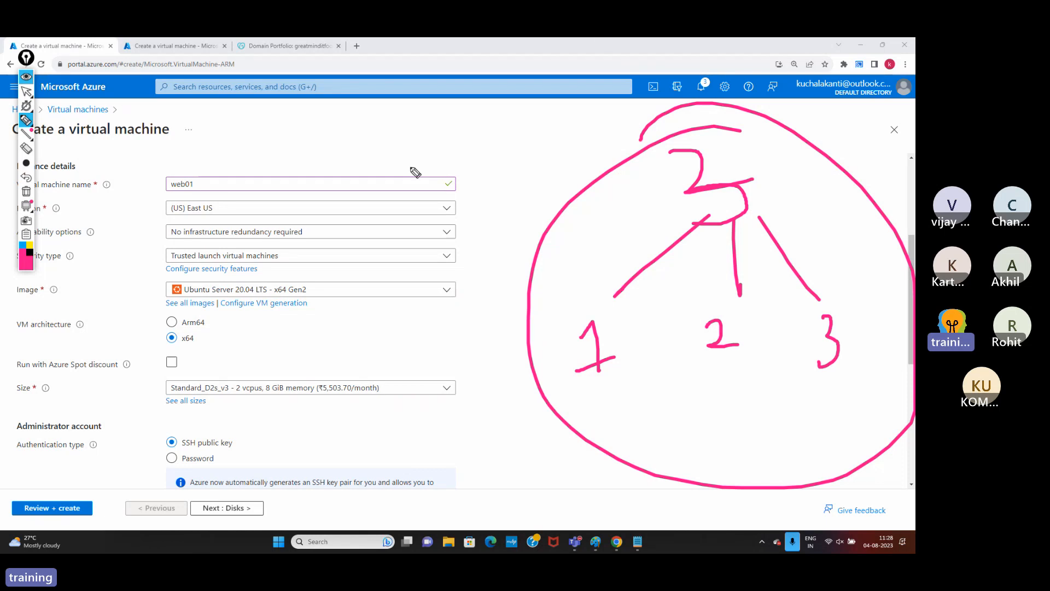
left_click(27, 192)
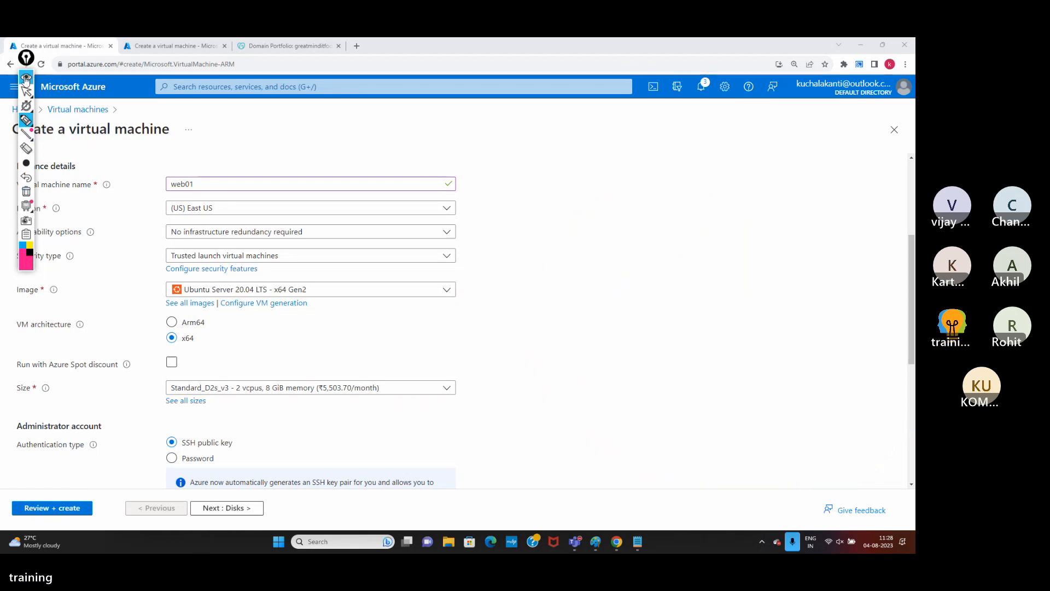
Place web01 in availability Zone 1 with Standard security type and size Standard_B1s
left_click(227, 232)
left_click(227, 264)
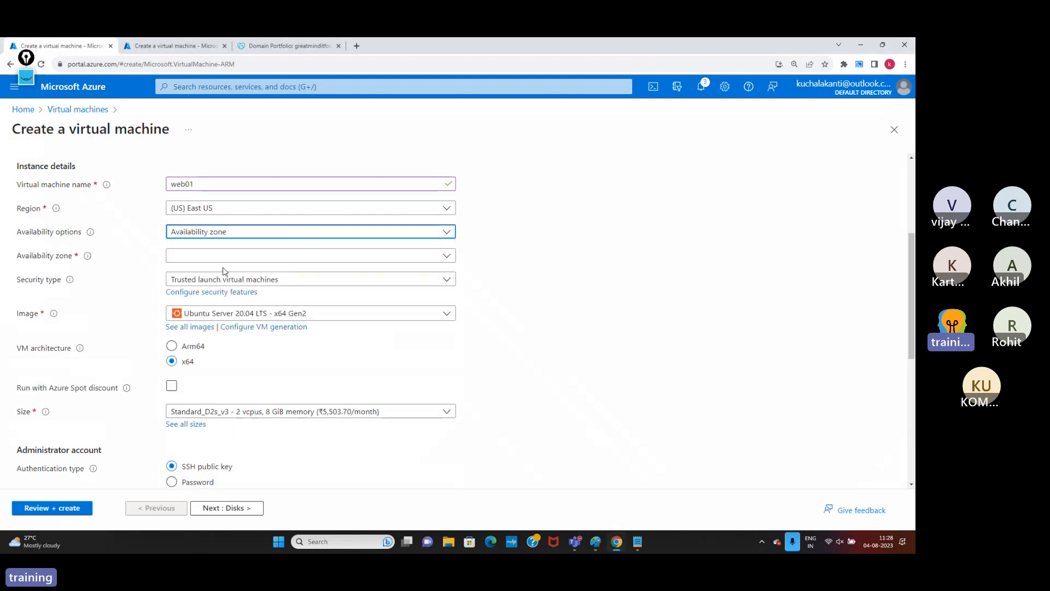
left_click(230, 256)
left_click(205, 274)
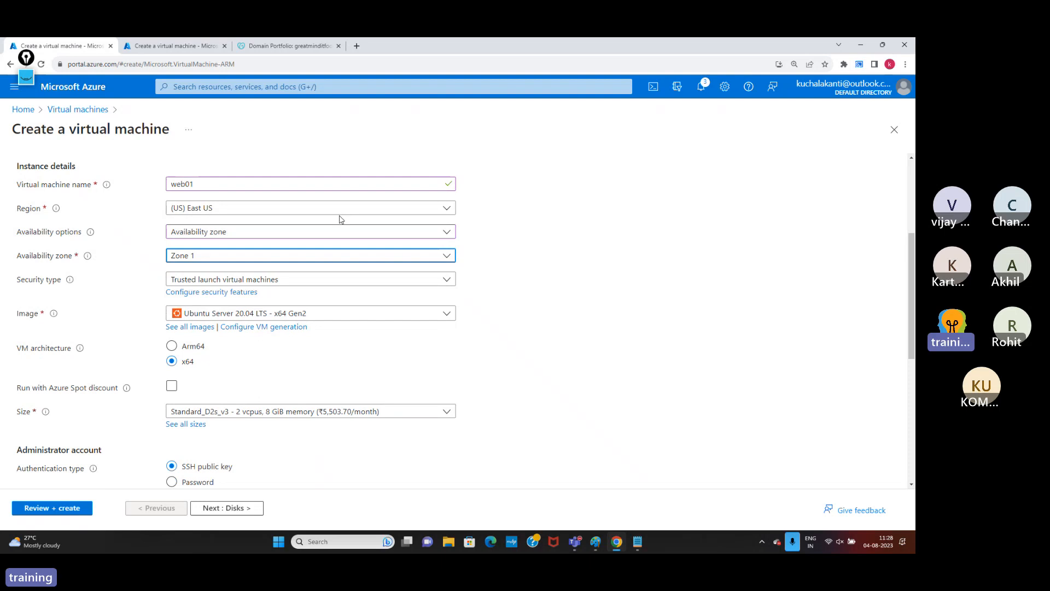
left_click(235, 279)
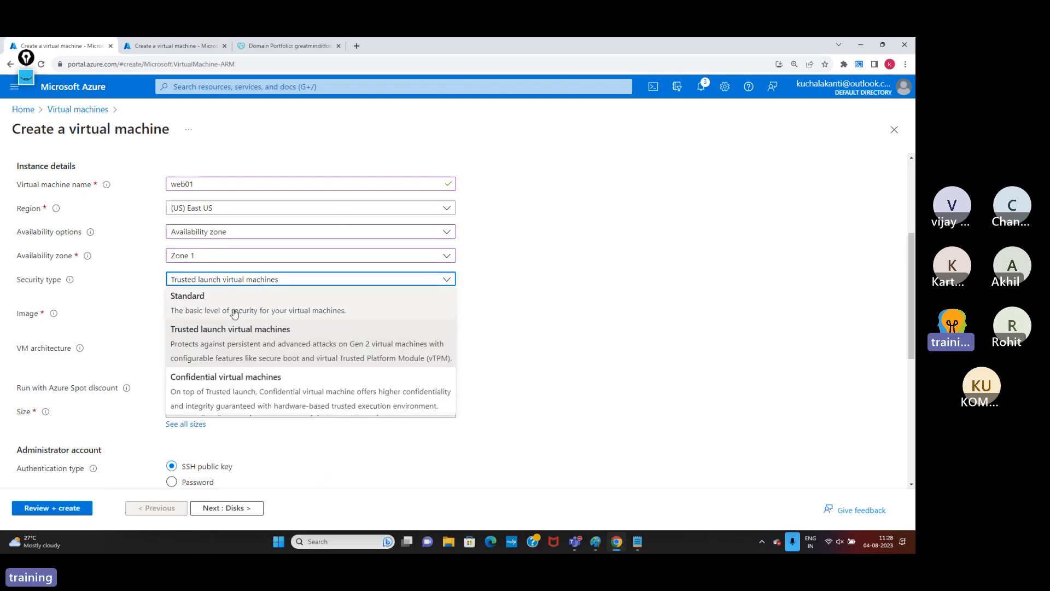
left_click(234, 309)
scroll(649, 350, "down", 2)
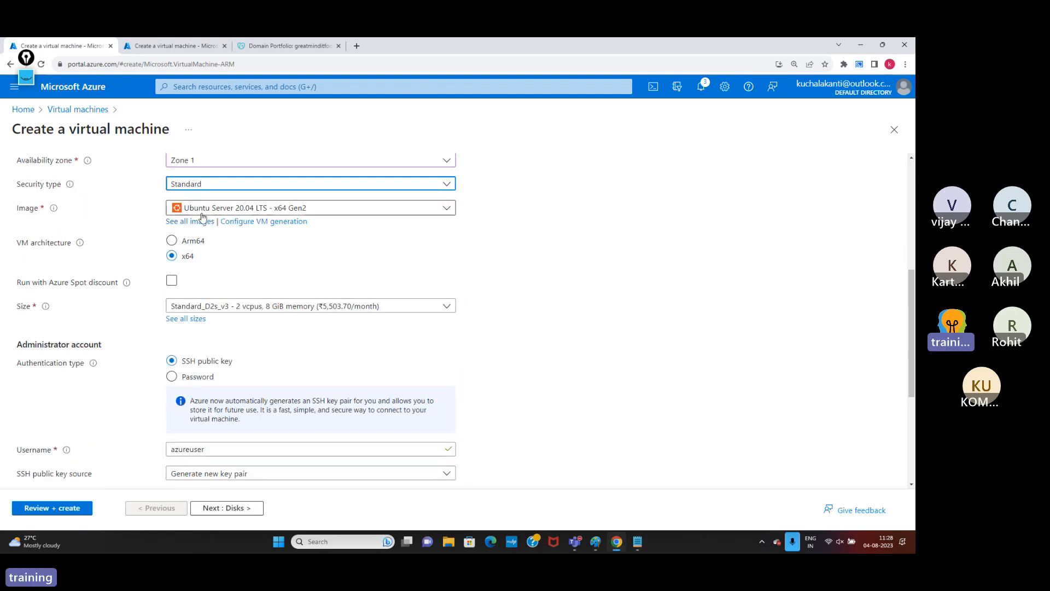
left_click(282, 308)
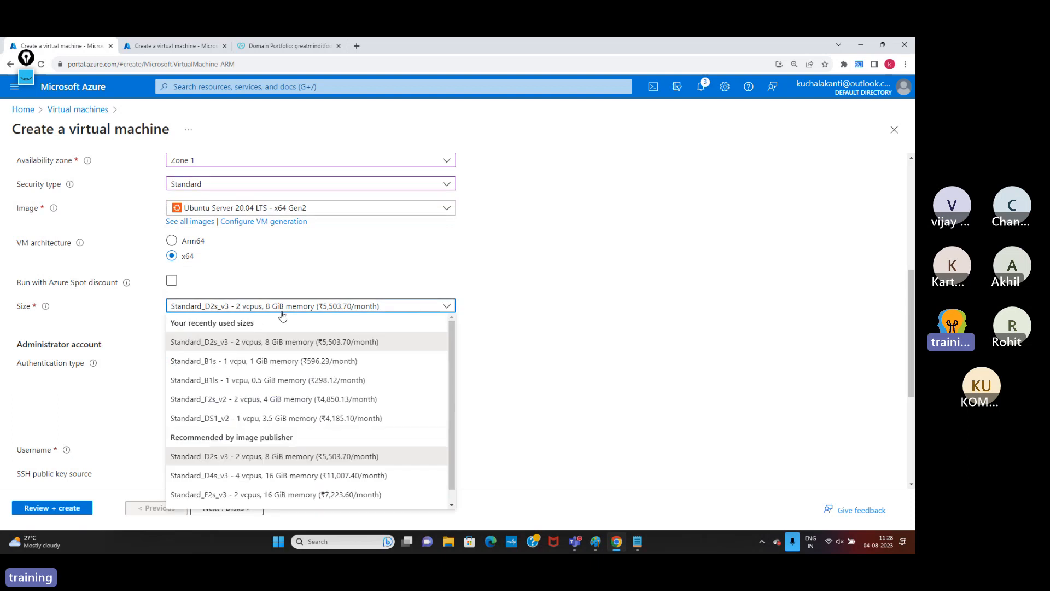
left_click(250, 362)
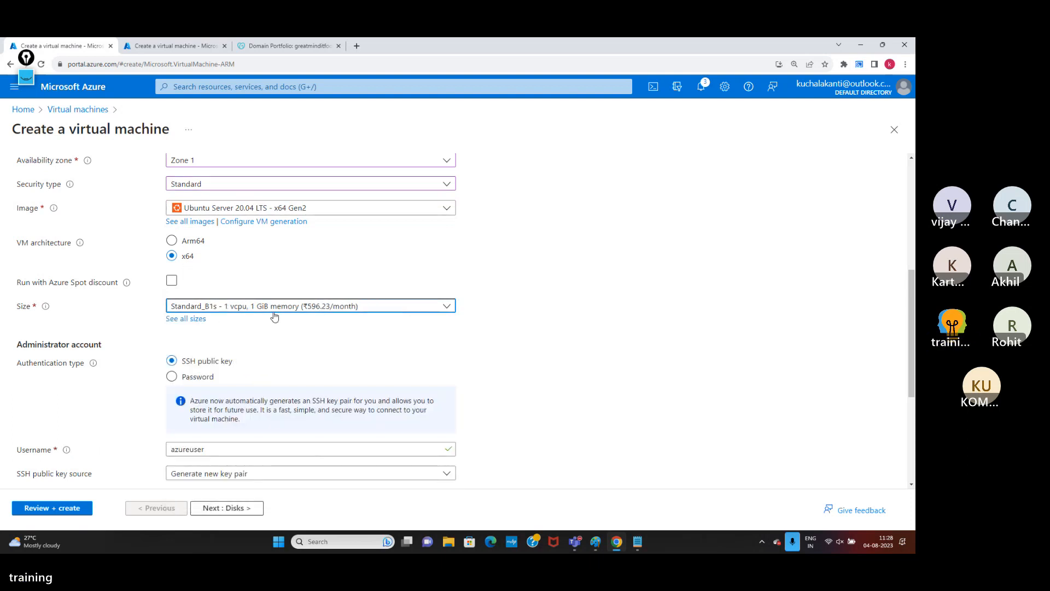
Use password authentication with admin username azadmin and the account password, then go to Disks
left_click(171, 376)
left_click(258, 403)
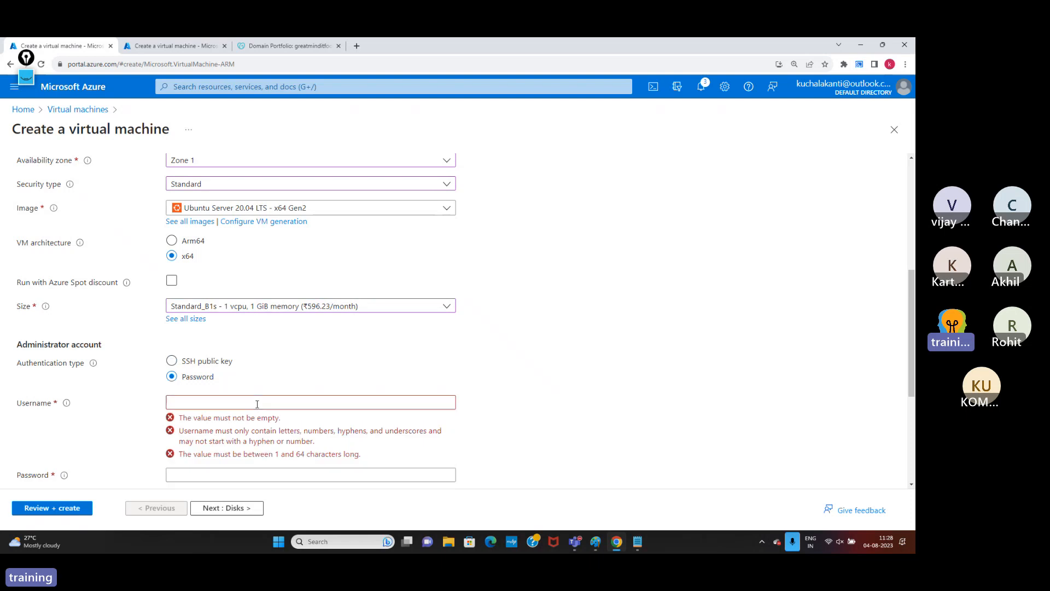
type("azadmin")
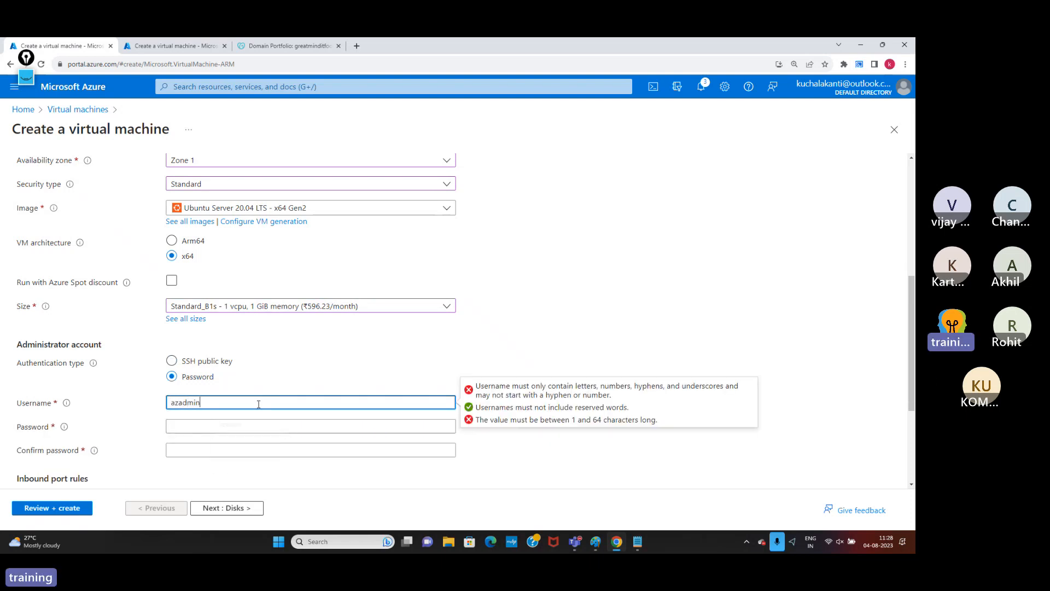
key("Tab")
type("A••••••")
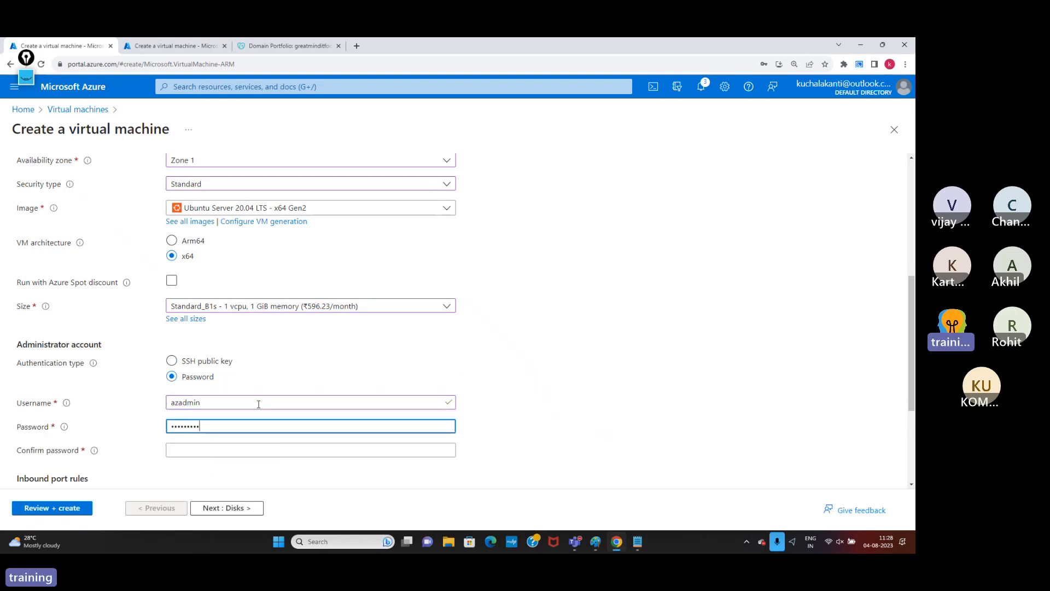
type("•••••")
key("Tab")
type("•••••••")
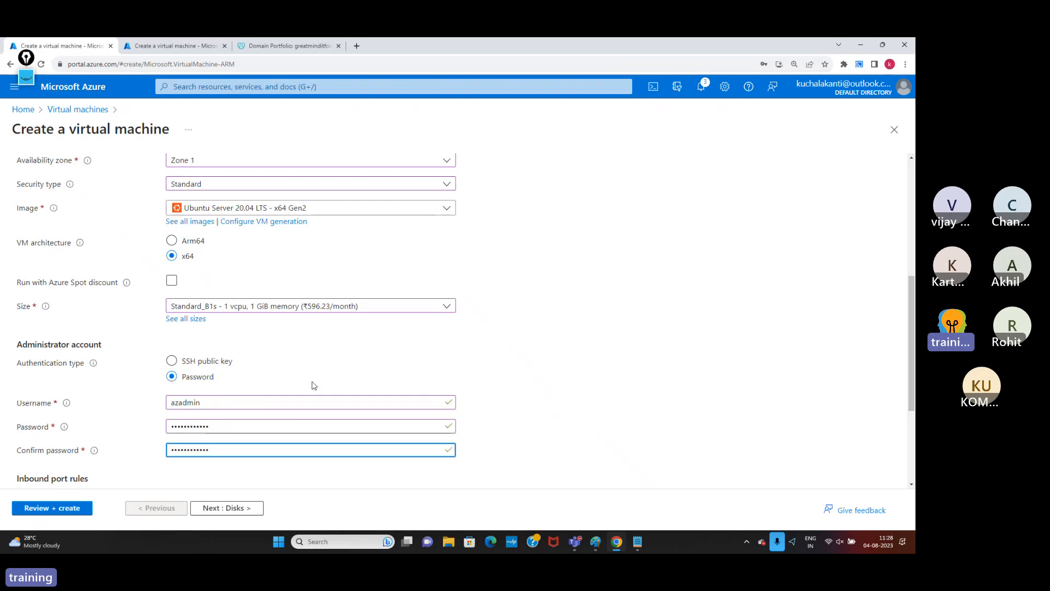
scroll(314, 385, "down", 5)
left_click(239, 508)
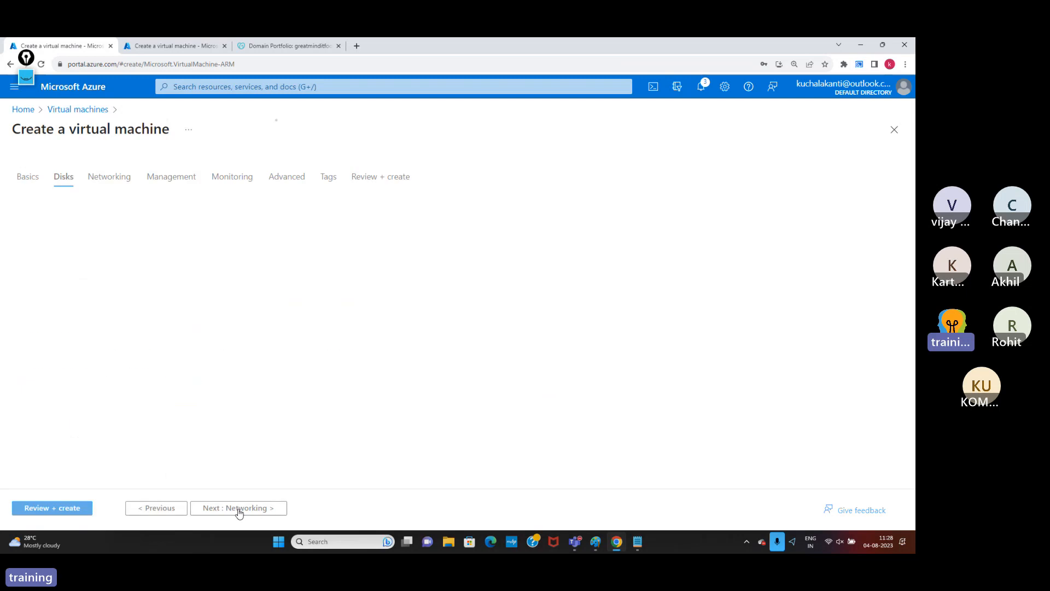
Validate and create web01 in RG-01, then move to the second VM form tab
left_click(256, 508)
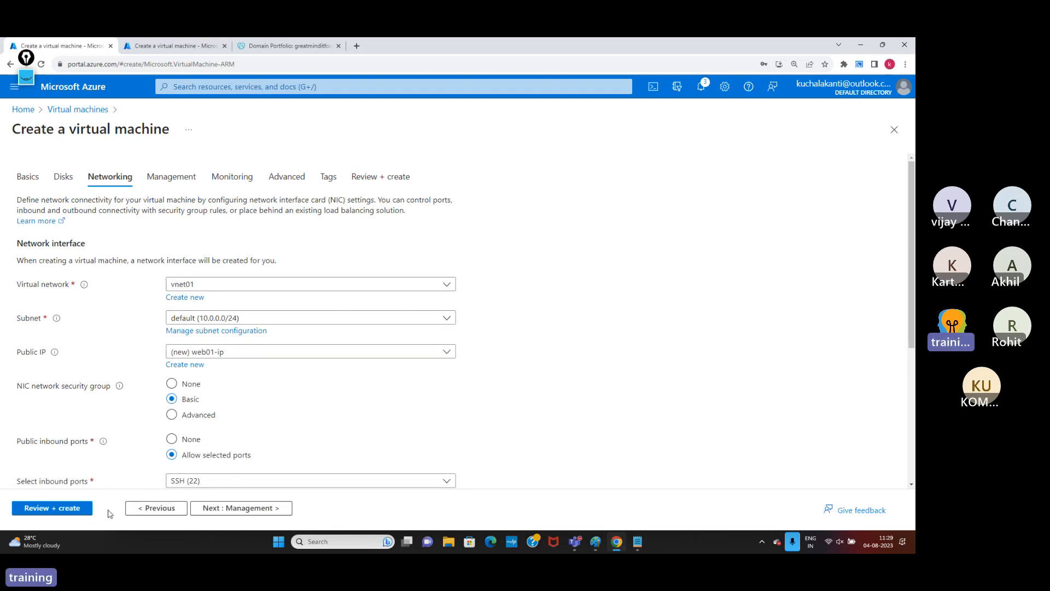
left_click(65, 510)
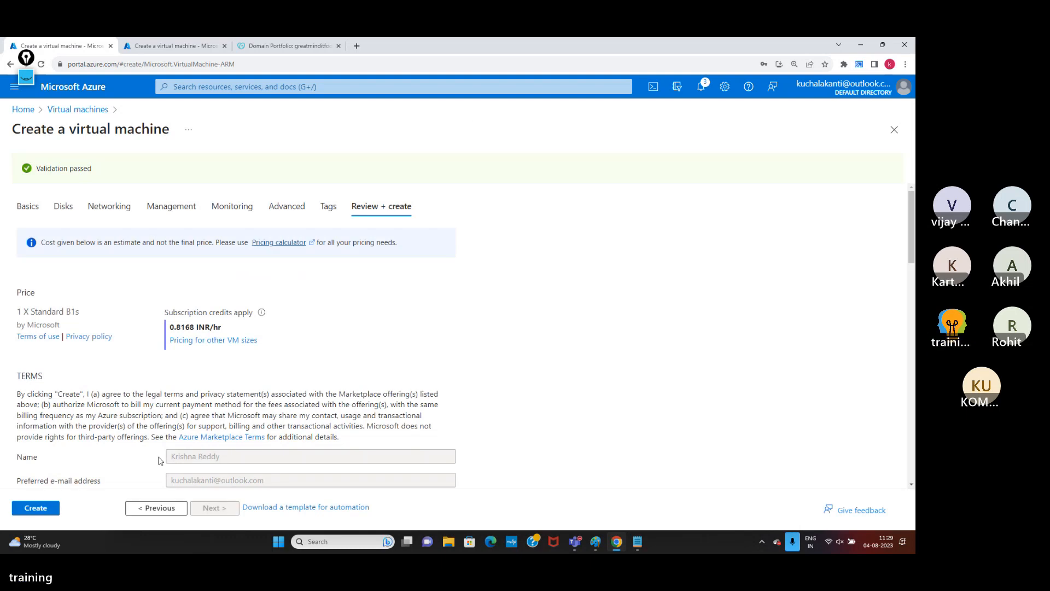
left_click(36, 507)
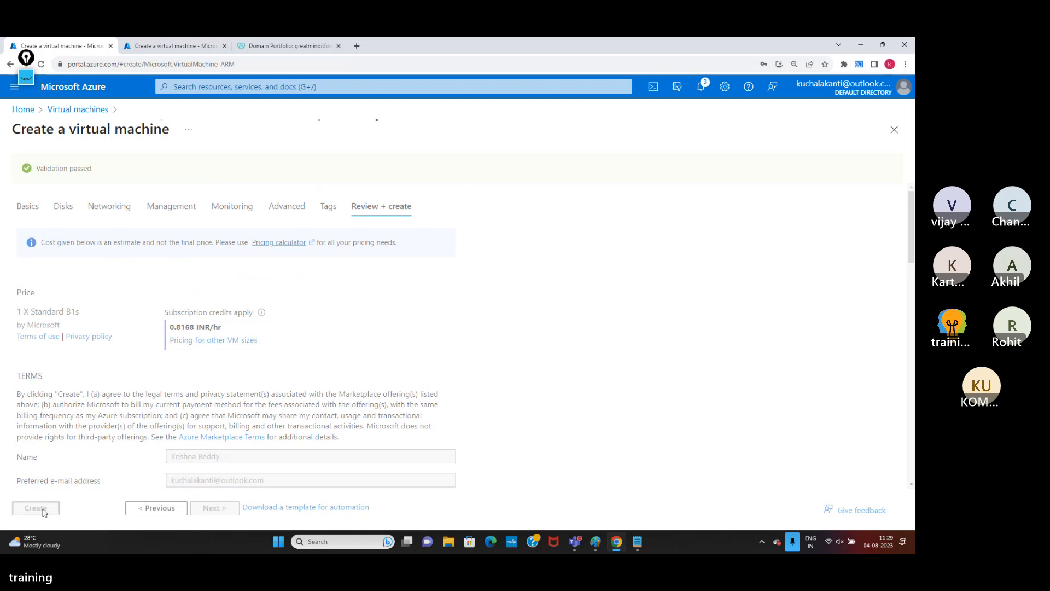
left_click(141, 48)
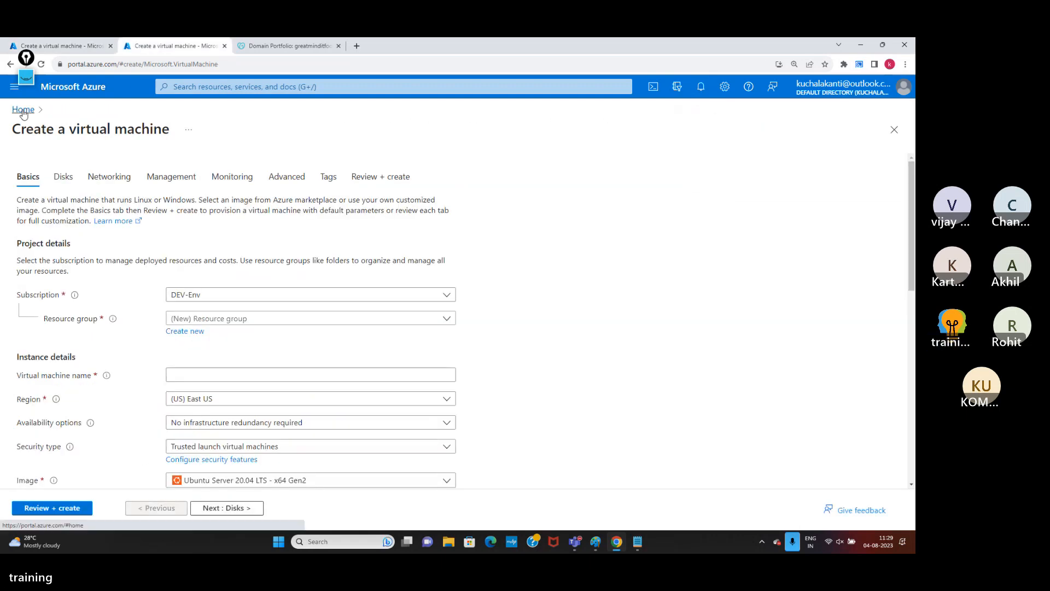
Start a new Azure virtual machine in resource group RG-01 named web02
left_click(23, 110)
left_click(233, 164)
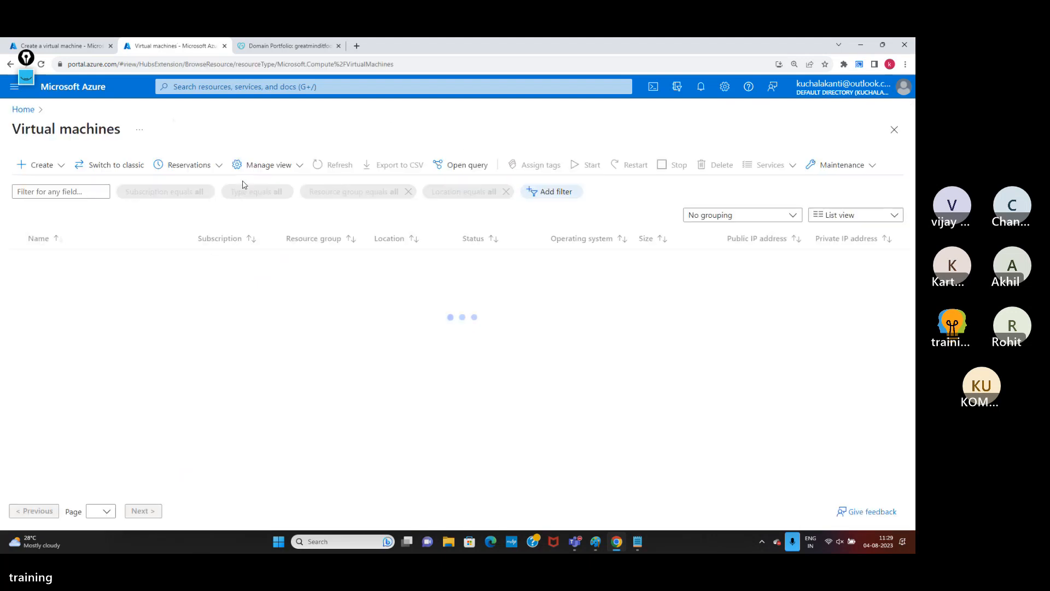
left_click(59, 165)
left_click(63, 190)
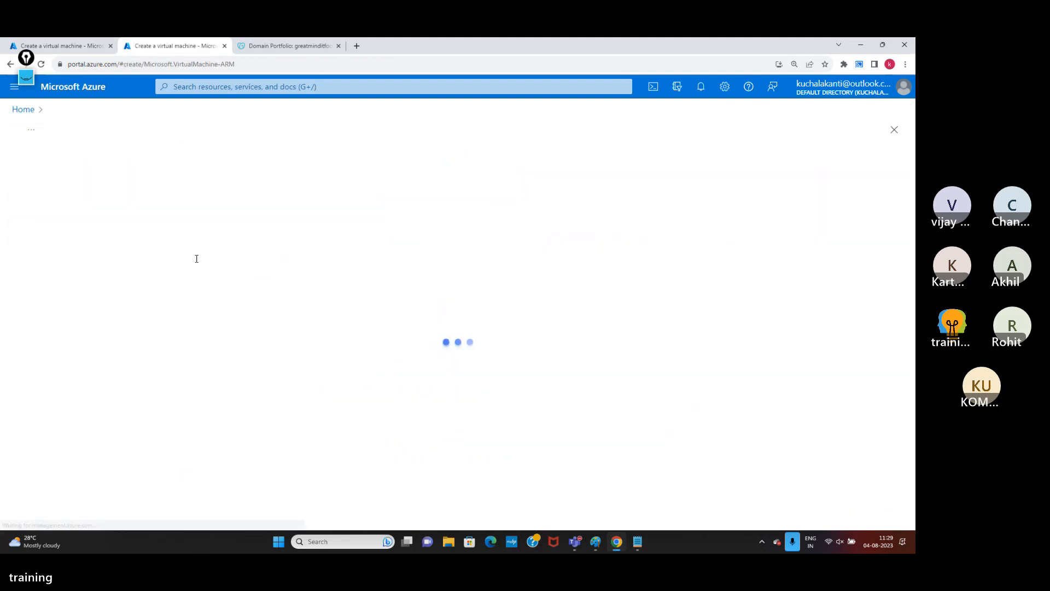
left_click(222, 322)
left_click(206, 418)
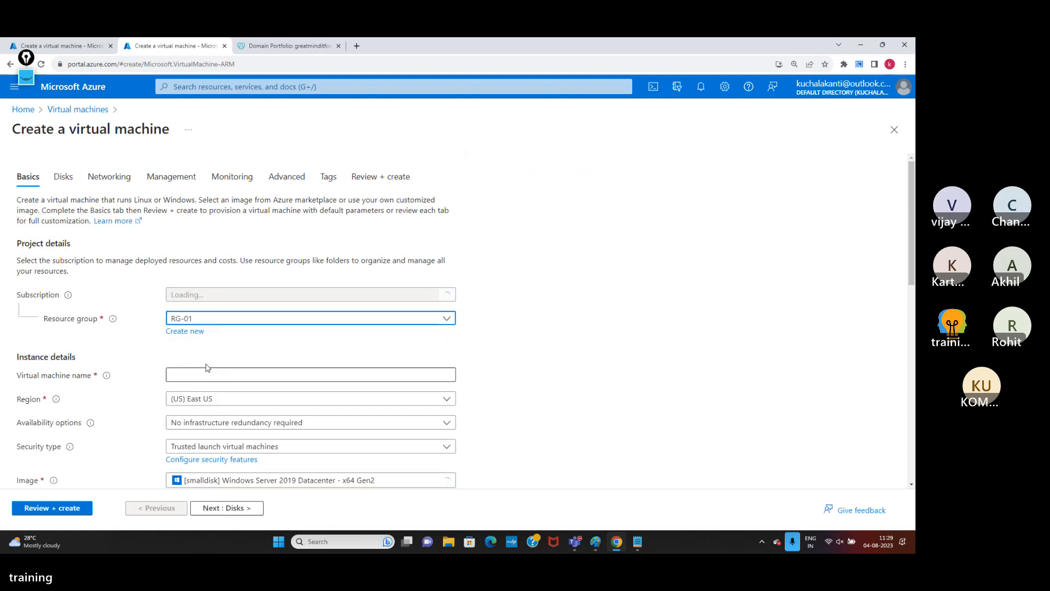
left_click(206, 373)
type("web02")
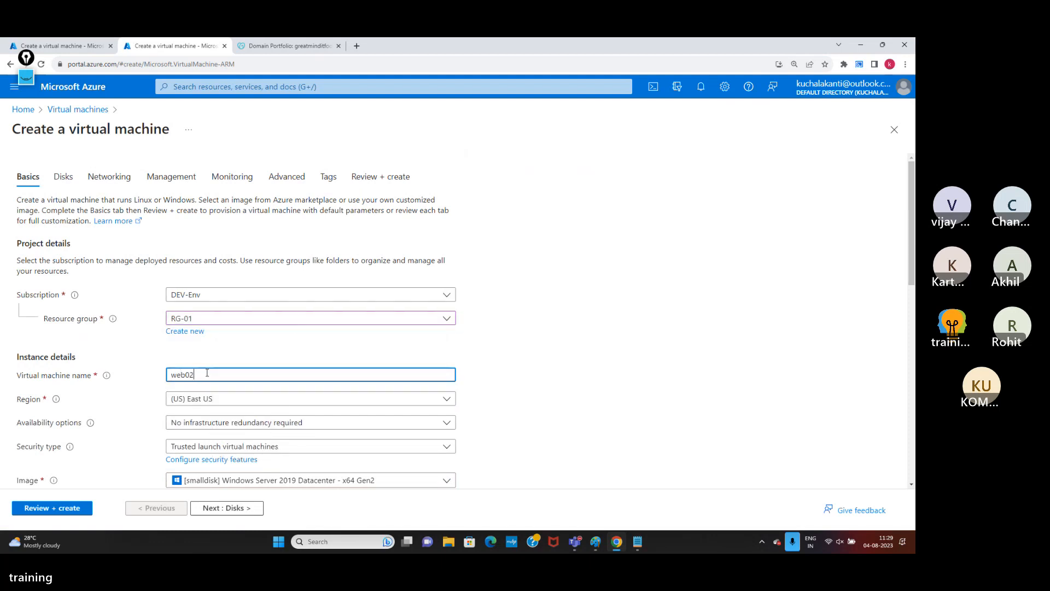
Set Zone 2, Standard security, Ubuntu Server 20.04 LTS Gen1 image and size Standard_B1s
scroll(562, 398, "down", 2)
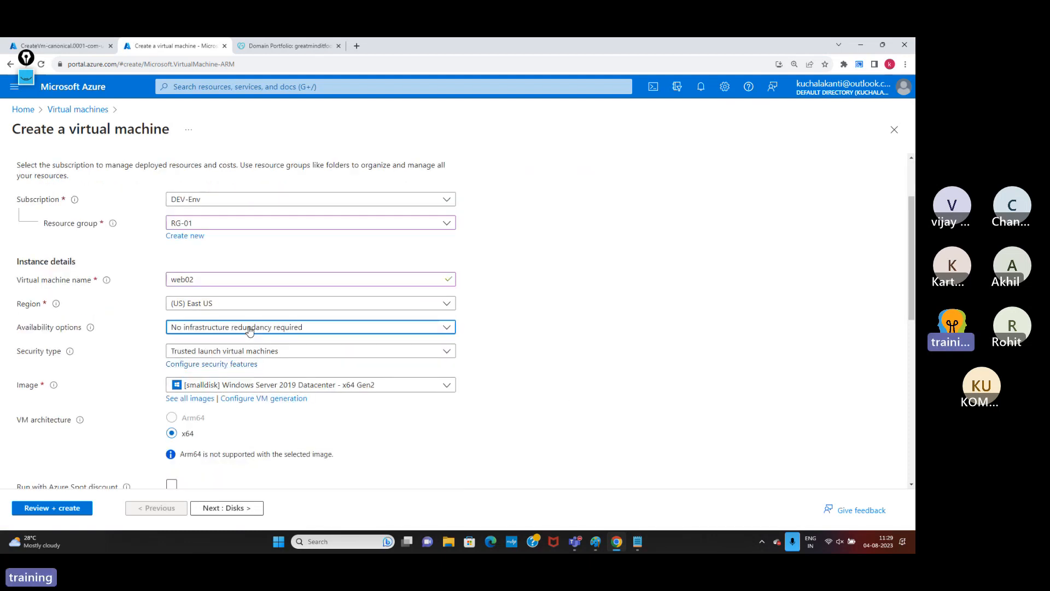
left_click(284, 327)
left_click(284, 373)
left_click(373, 352)
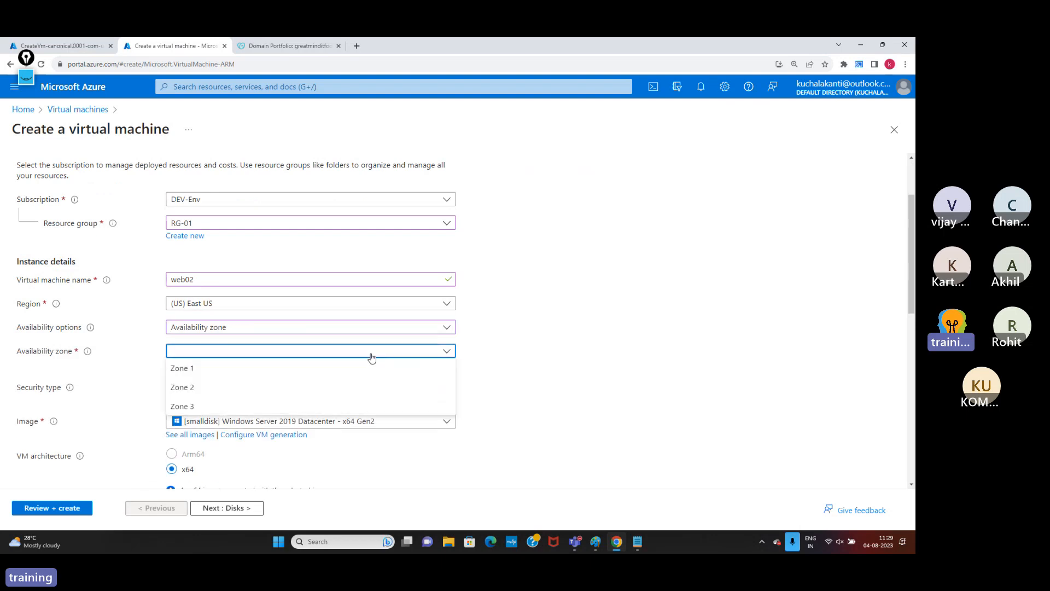
left_click(235, 388)
scroll(591, 356, "down", 2)
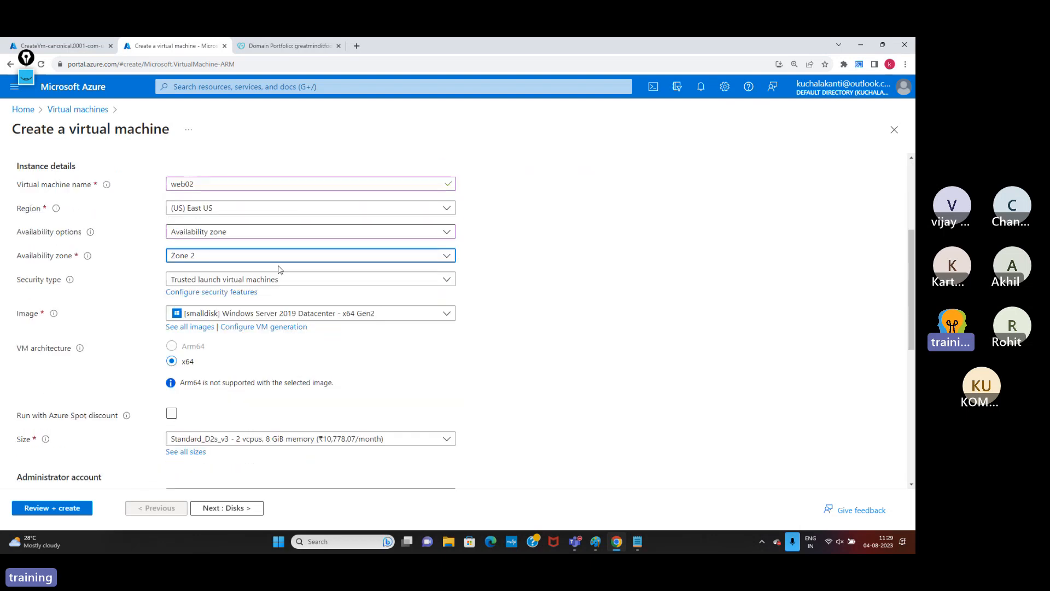
left_click(273, 279)
left_click(236, 317)
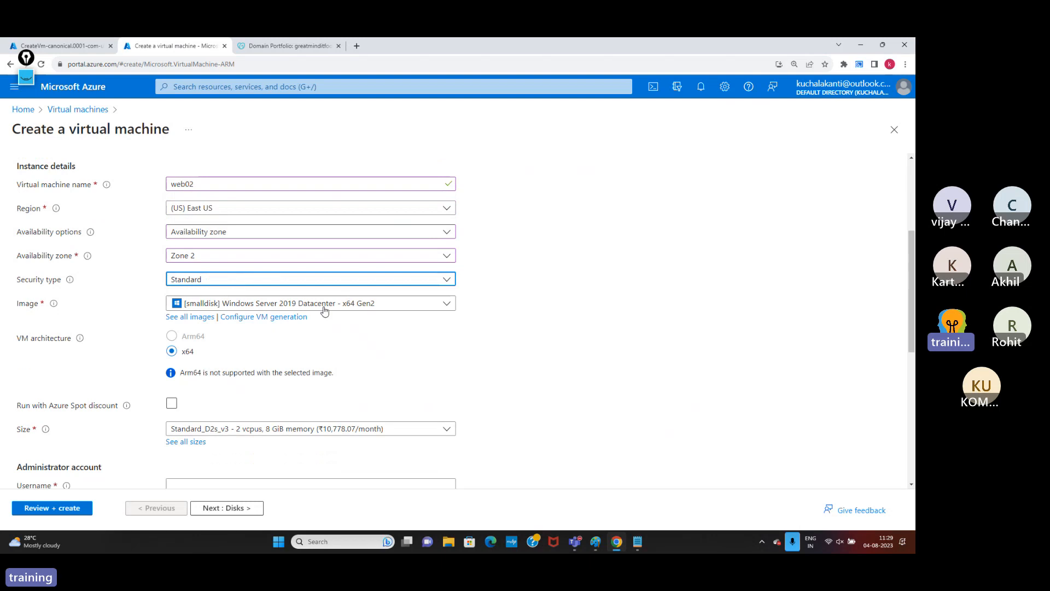
scroll(521, 333, "down", 2)
left_click(295, 208)
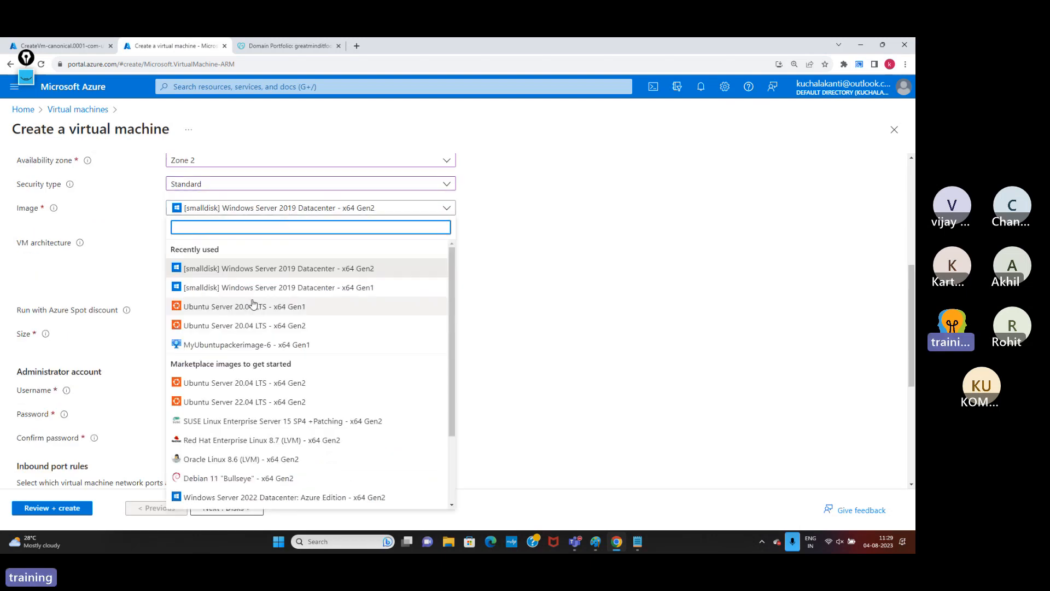
left_click(252, 309)
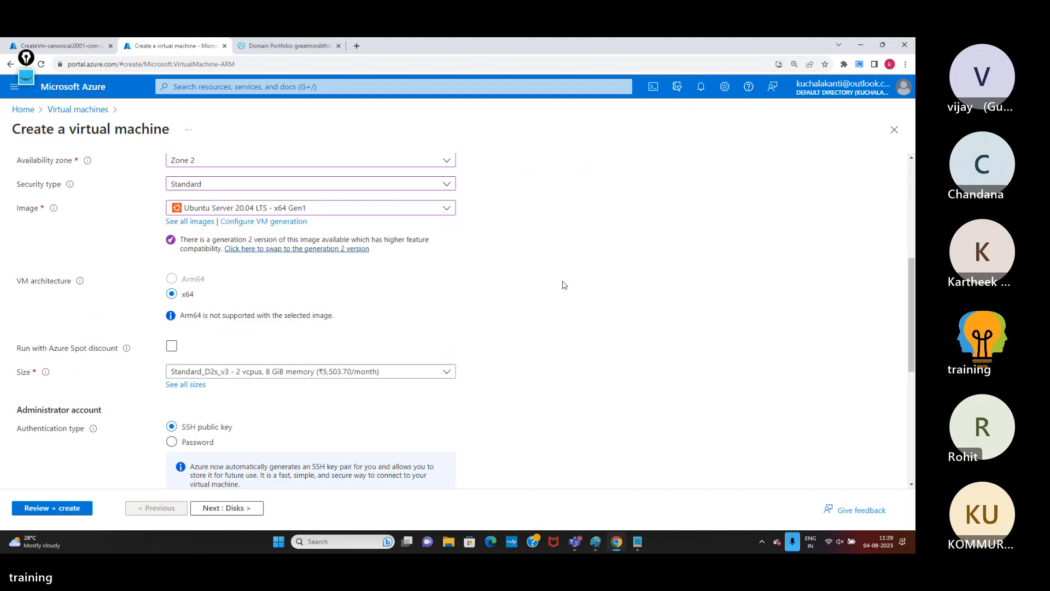
left_click(346, 371)
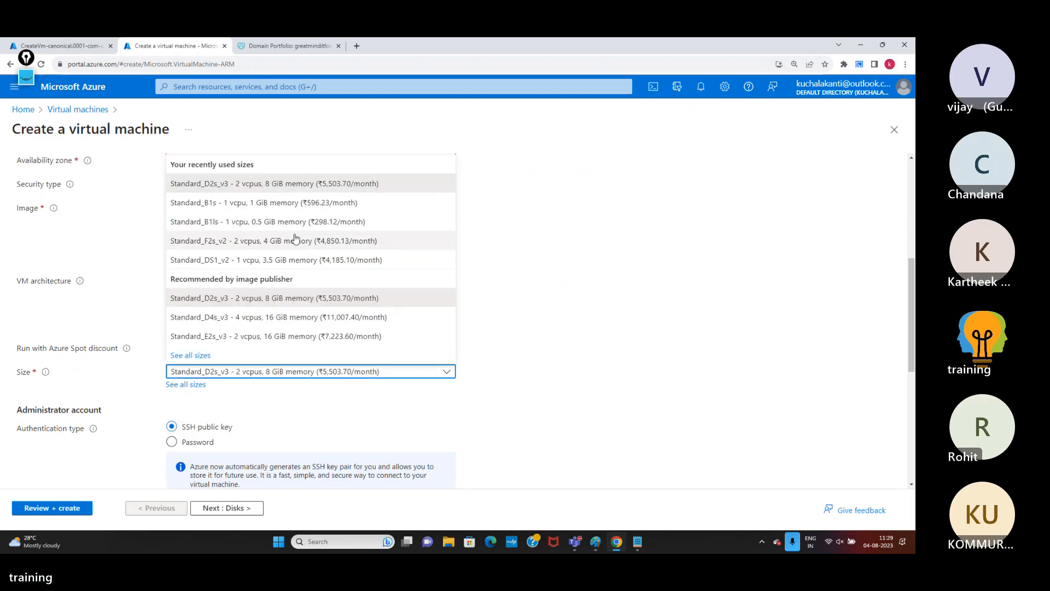
left_click(311, 207)
Switch to password login with admin username azadmin and the account password, then continue to Disks
scroll(572, 328, "down", 3)
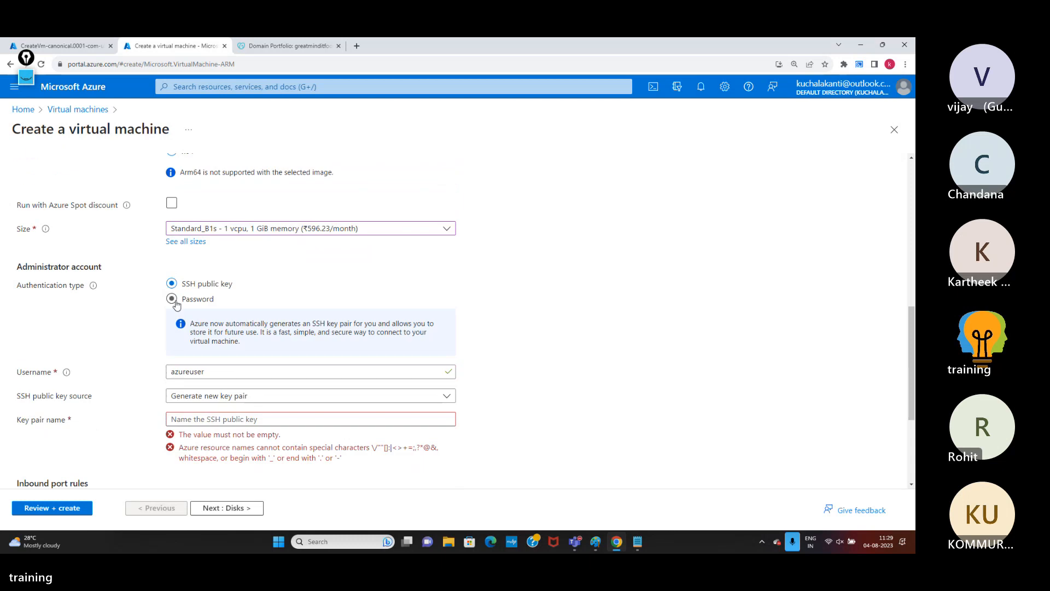
left_click(171, 299)
double_click(225, 325)
key("BackSpace")
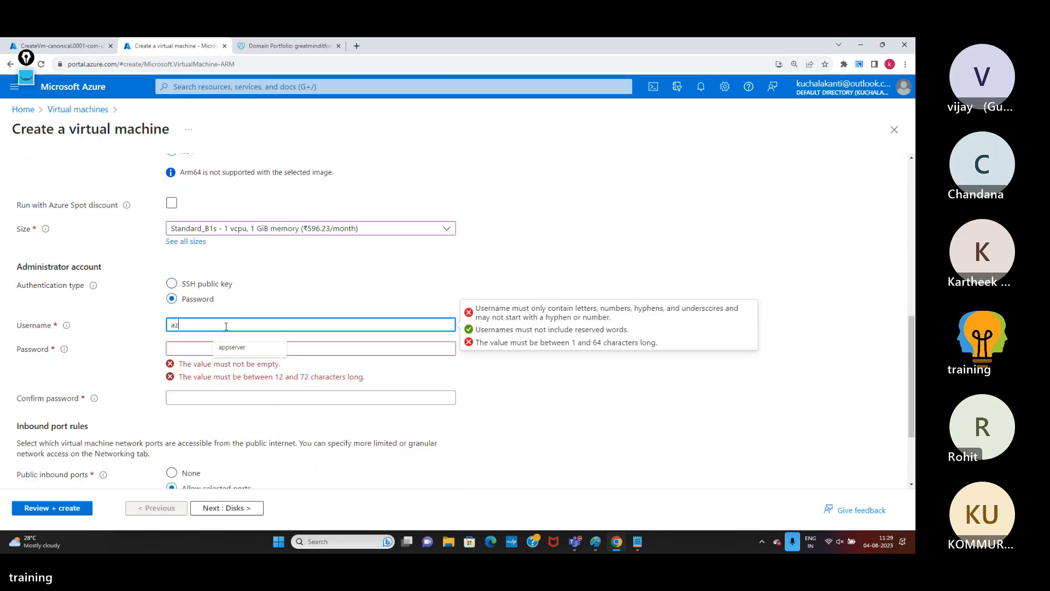
key("Tab")
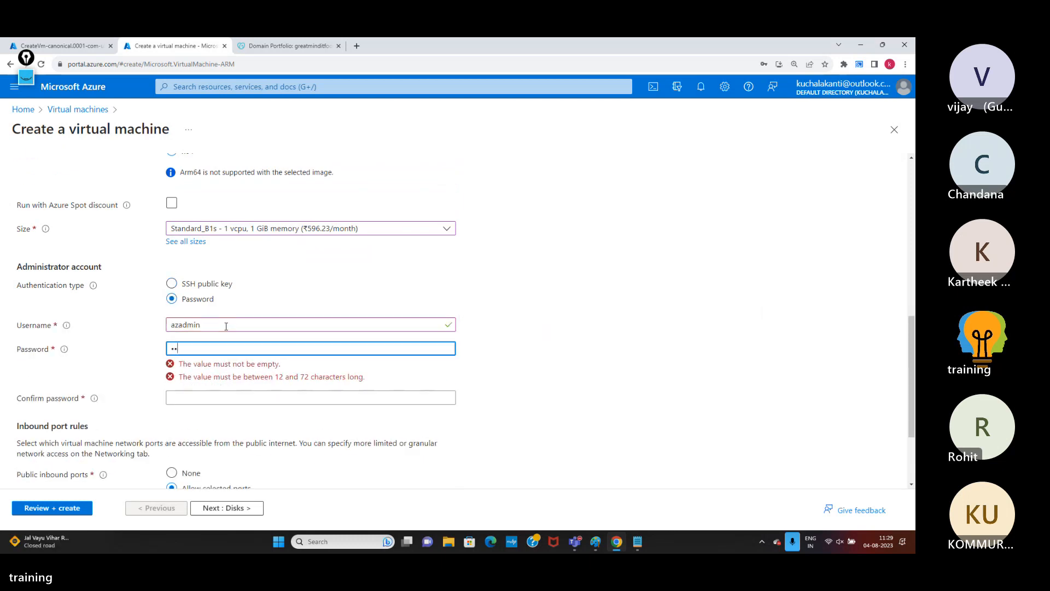
key("Tab")
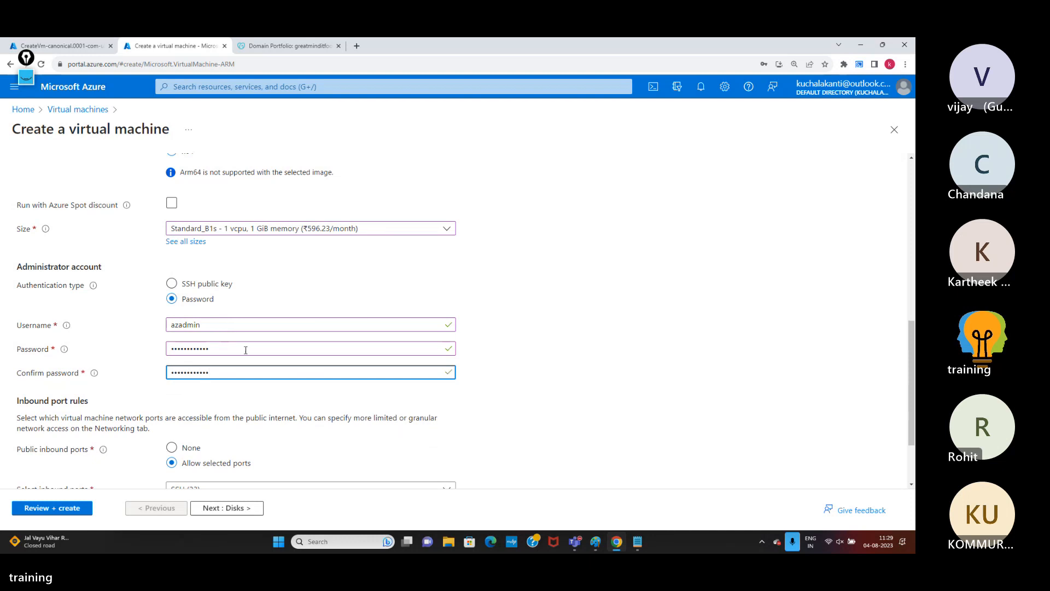
scroll(246, 350, "down", 3)
left_click(227, 508)
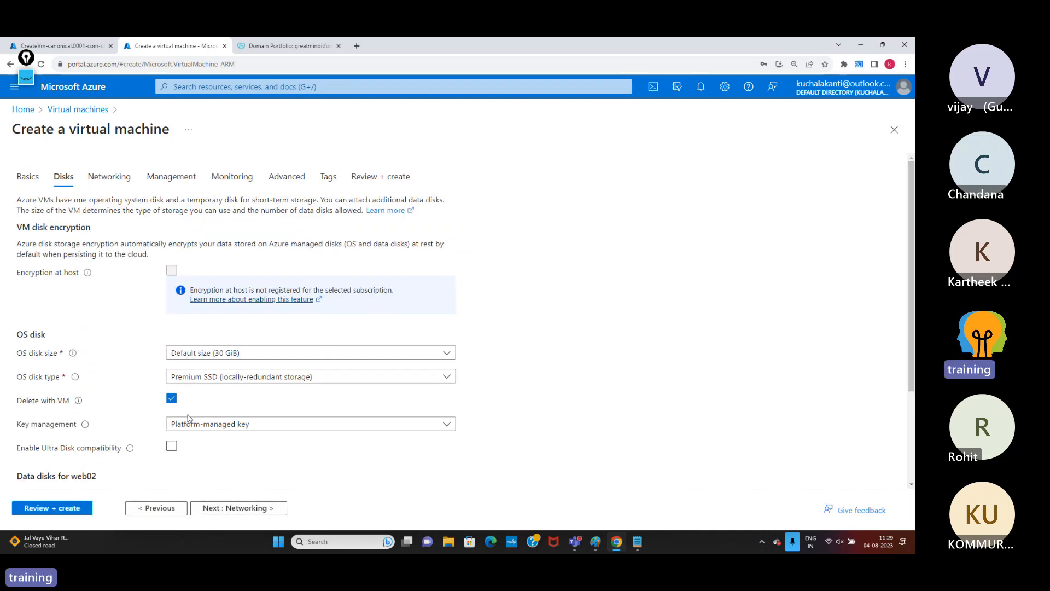
Use a Standard HDD OS disk and run Review + create validation for web02
left_click(253, 383)
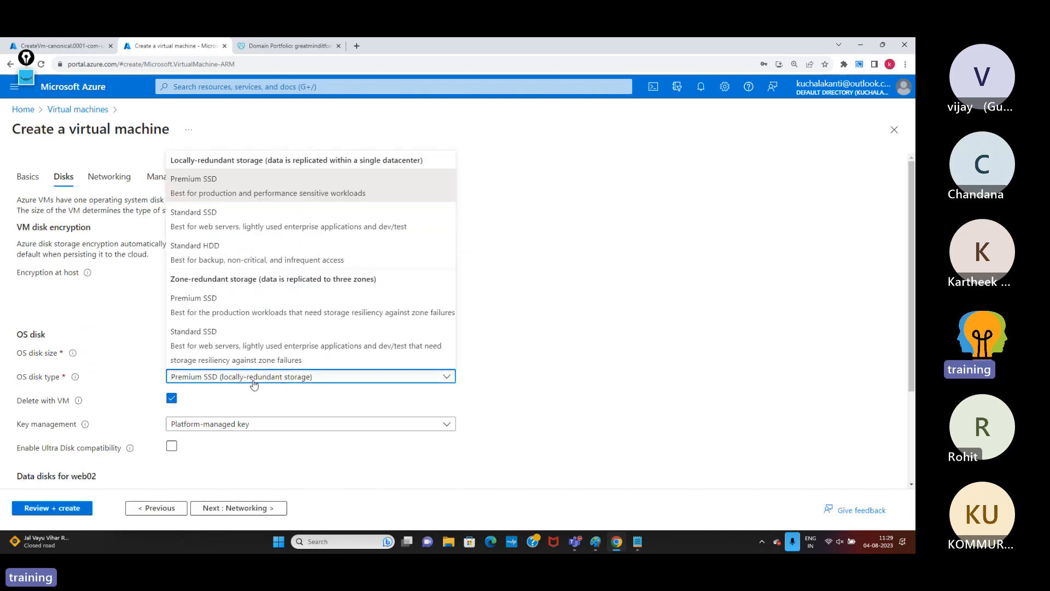
left_click(249, 253)
left_click(275, 507)
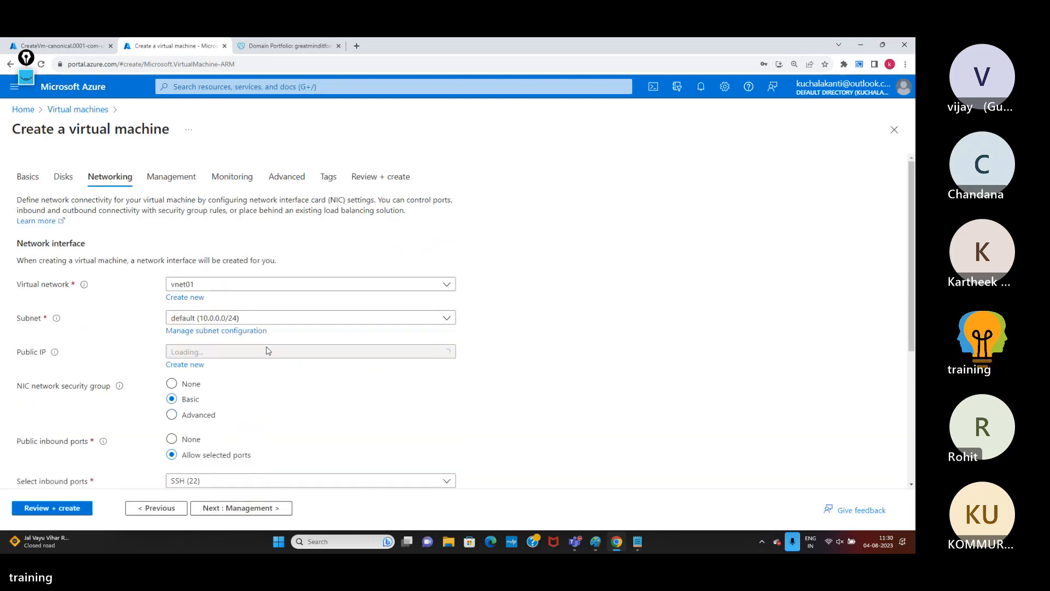
scroll(234, 394, "down", 4)
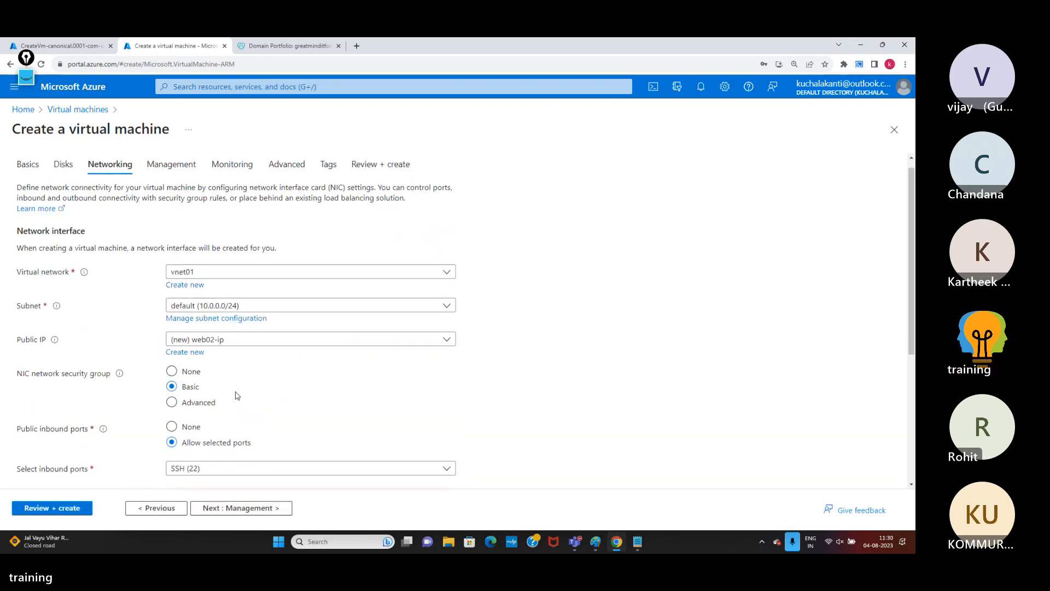
left_click(55, 513)
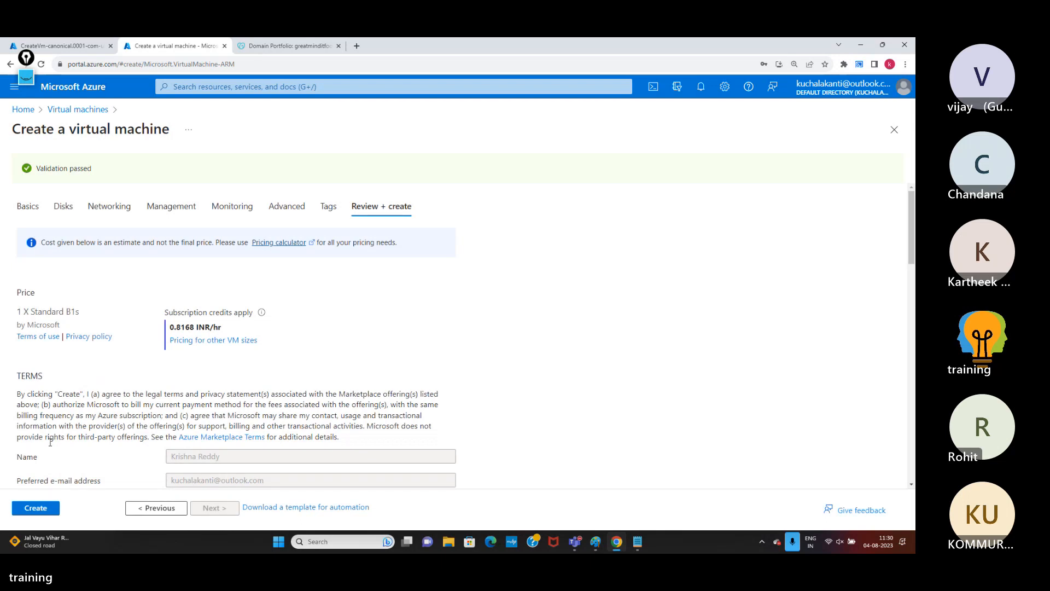
Create web02 and return to web01's completed deployment tab
left_click(38, 508)
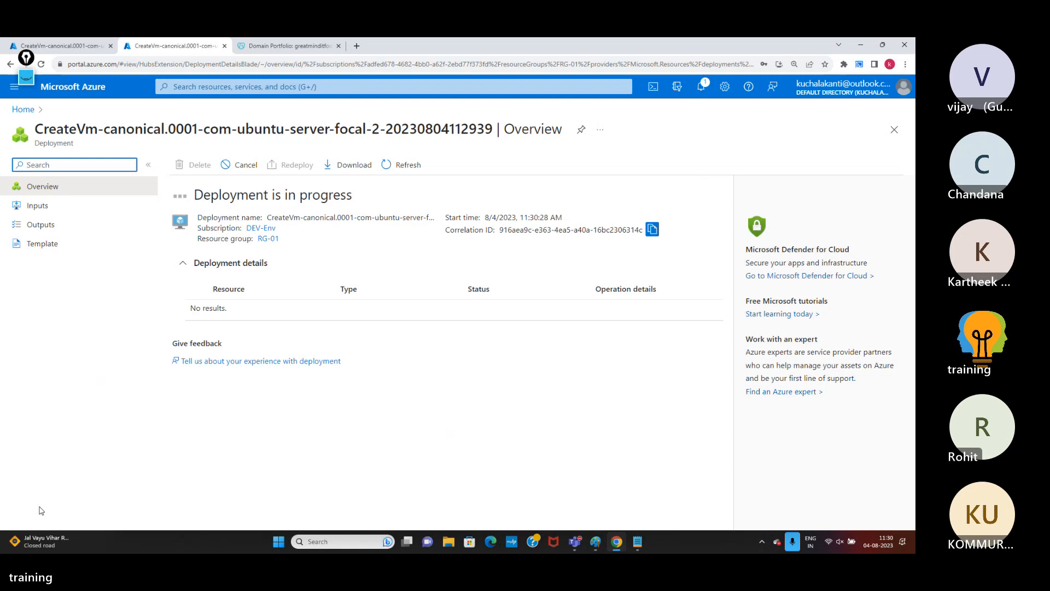
left_click(60, 45)
Open web01 and copy its public IP 20.106.224.41, closing a mistakenly opened PuTTY key generator
left_click(231, 362)
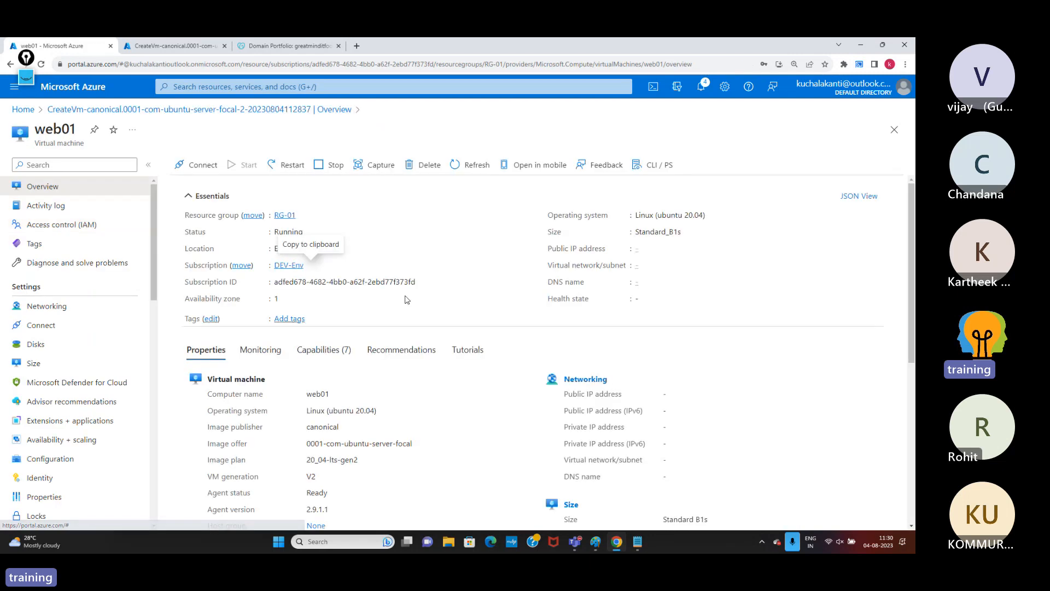
left_click(689, 250)
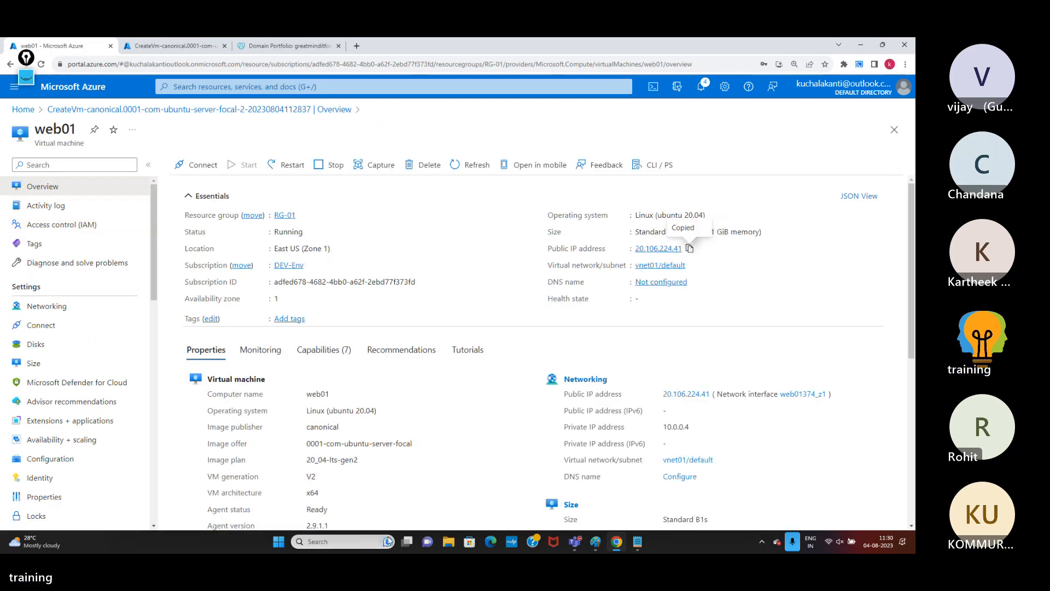
left_click(345, 541)
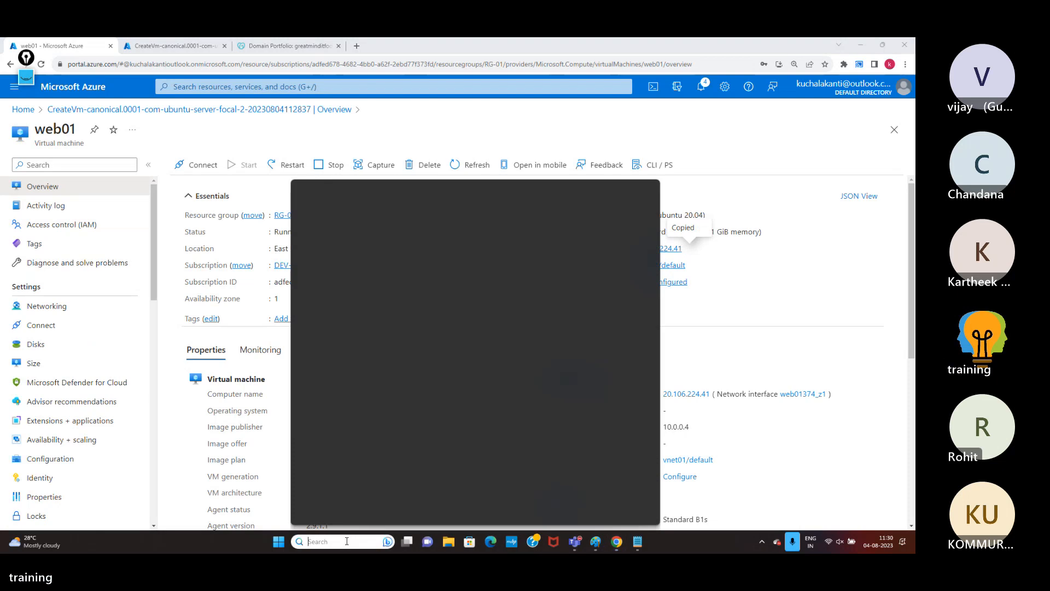
type("pu")
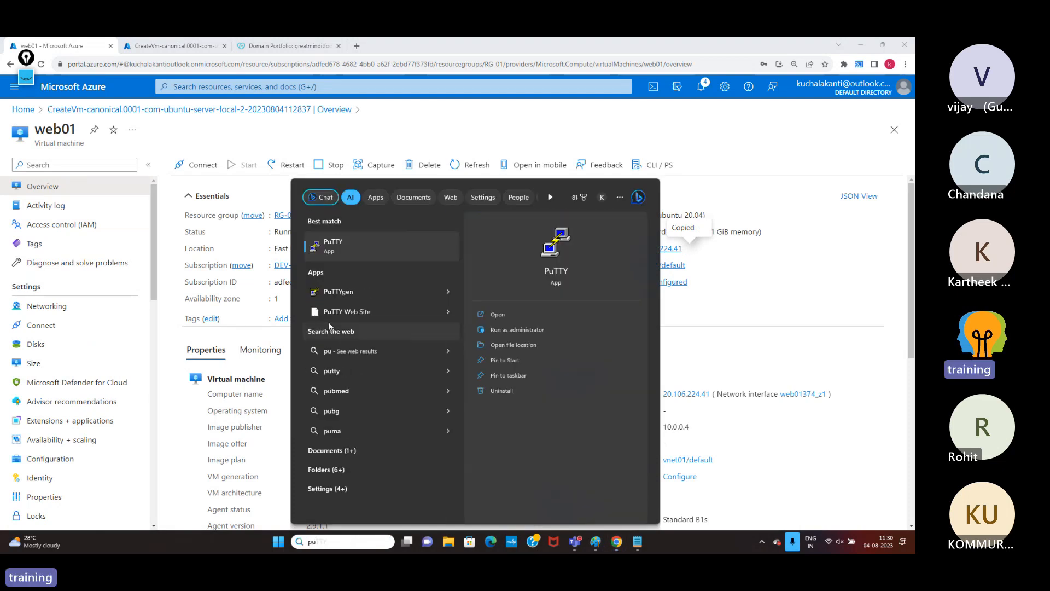
left_click(353, 295)
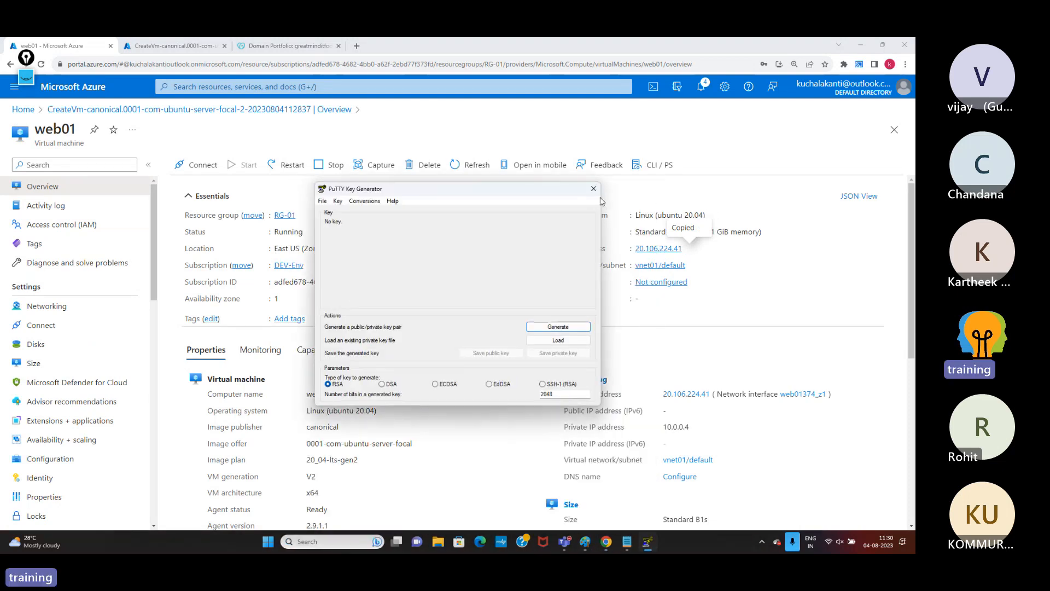
left_click(594, 188)
Launch PuTTY with 20.106.224.41 as host name and open the SSH connection
left_click(336, 544)
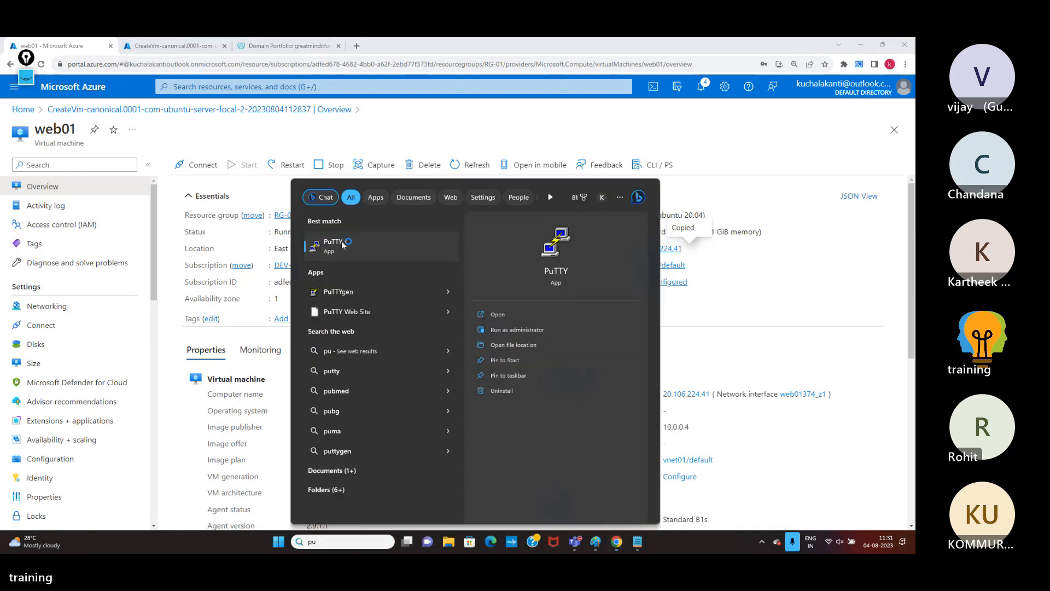
left_click(343, 244)
key("ctrl+v")
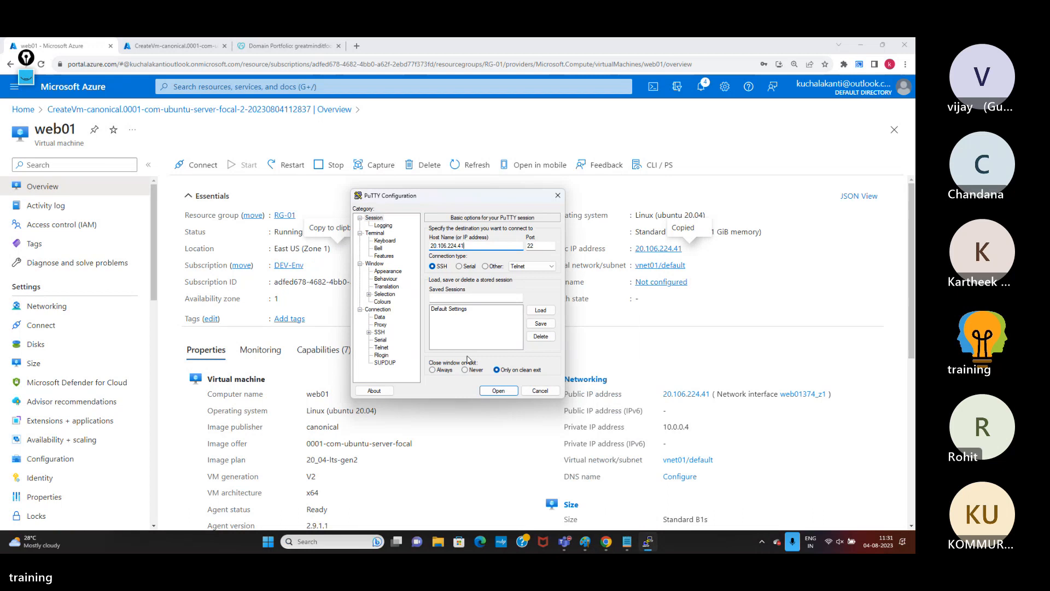
left_click(498, 390)
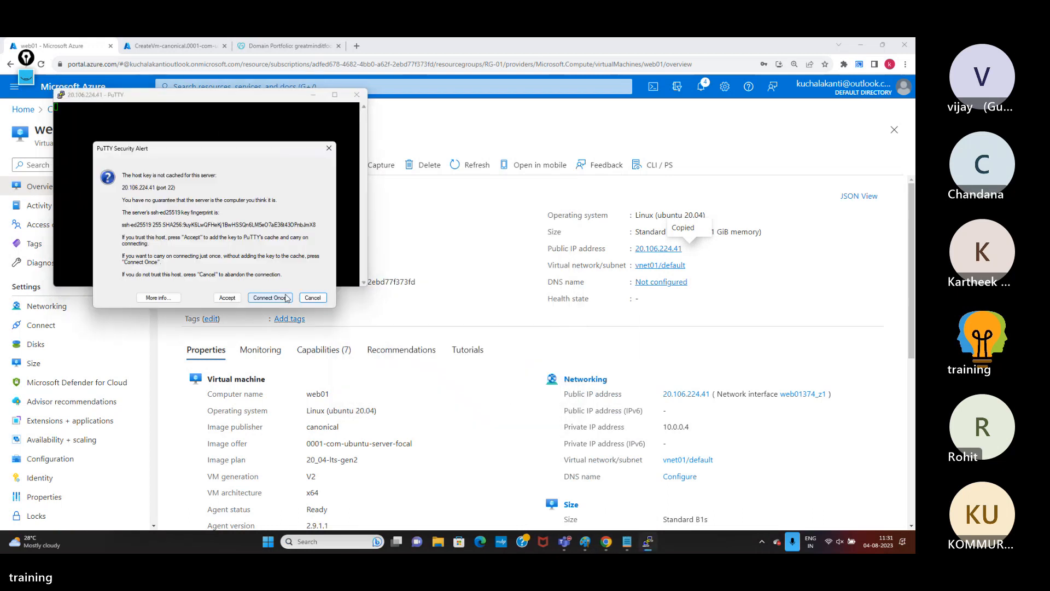
Connect once and log in to web01 as azadmin with the account password
left_click(271, 298)
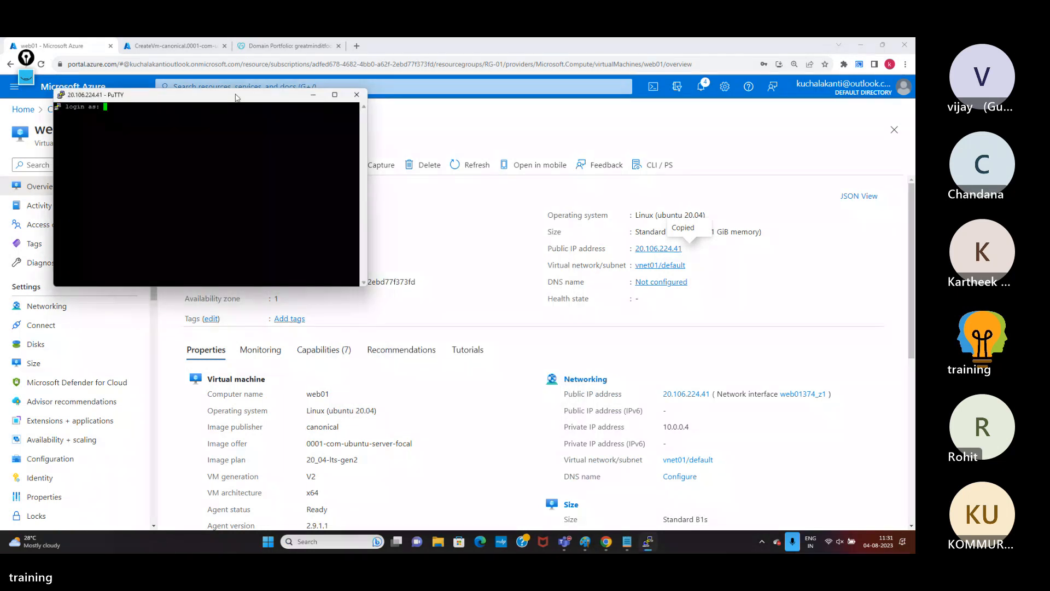
type("azadmin")
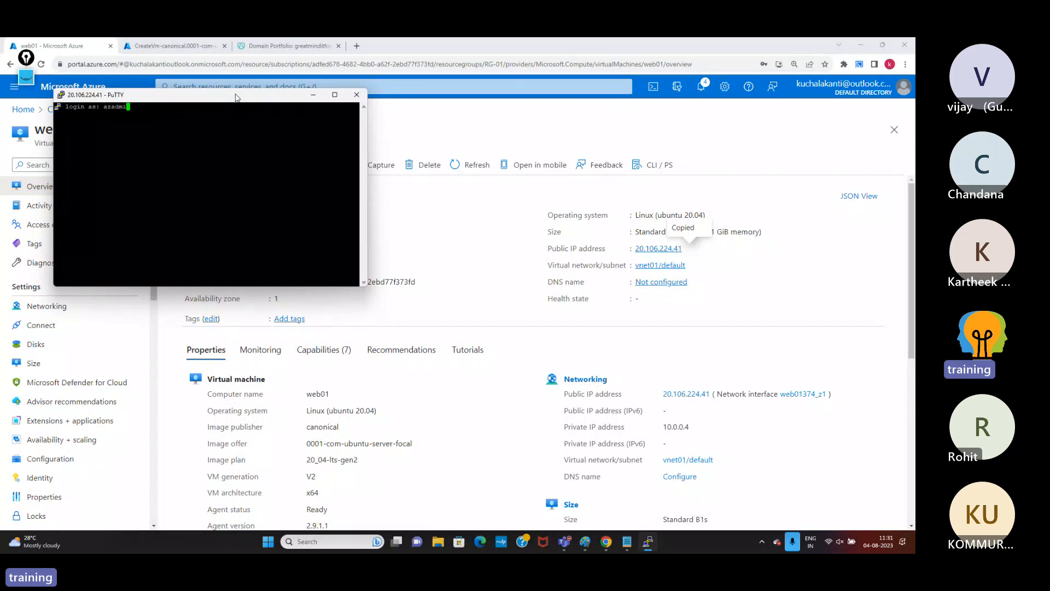
key("Return")
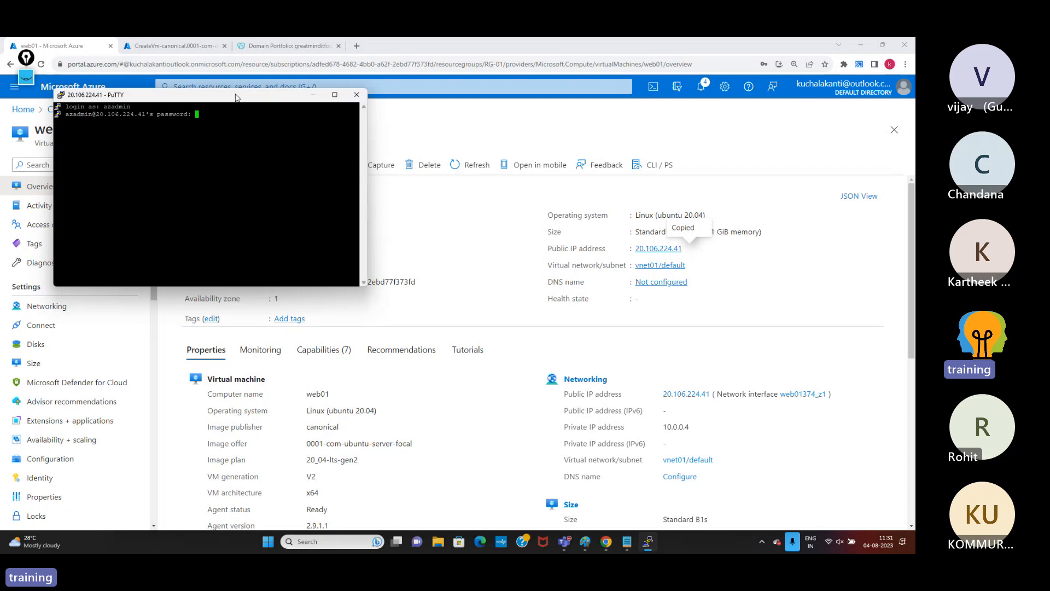
key("Return")
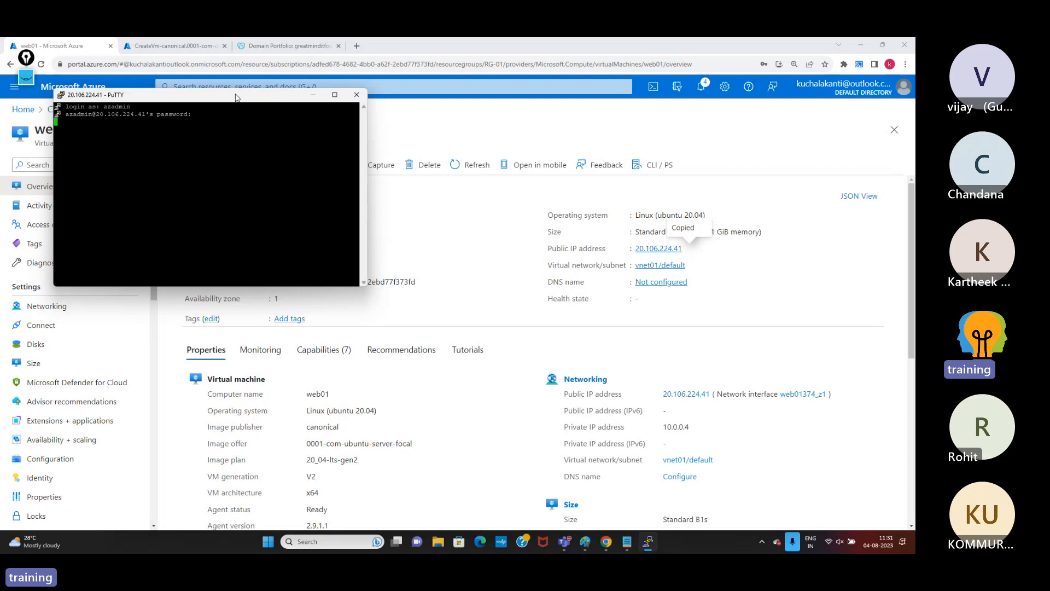
Change the PuTTY terminal font to 14-point Courier New and centre the window
right_click(186, 101)
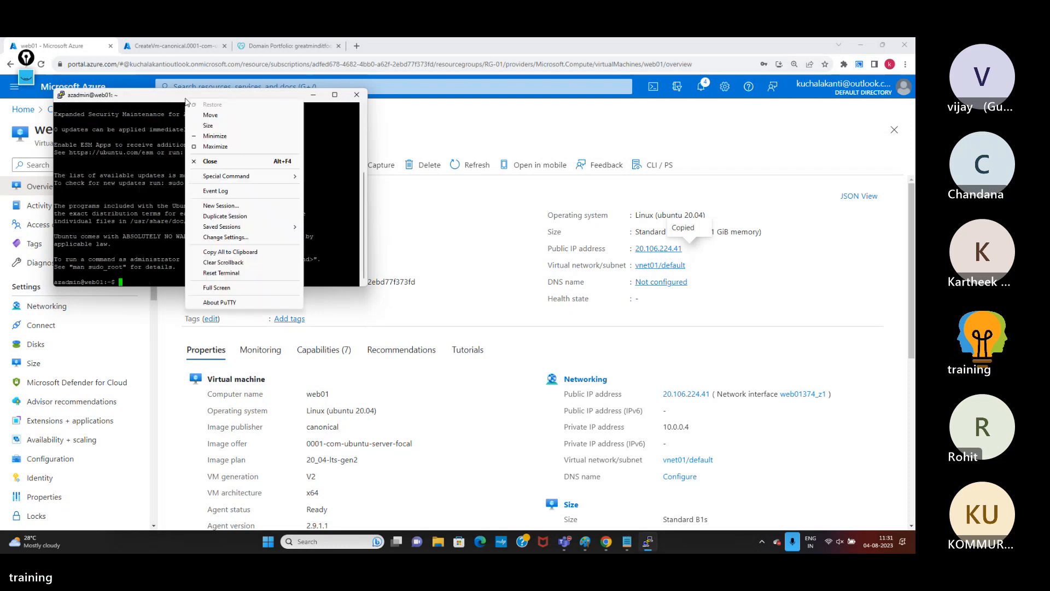
left_click(240, 239)
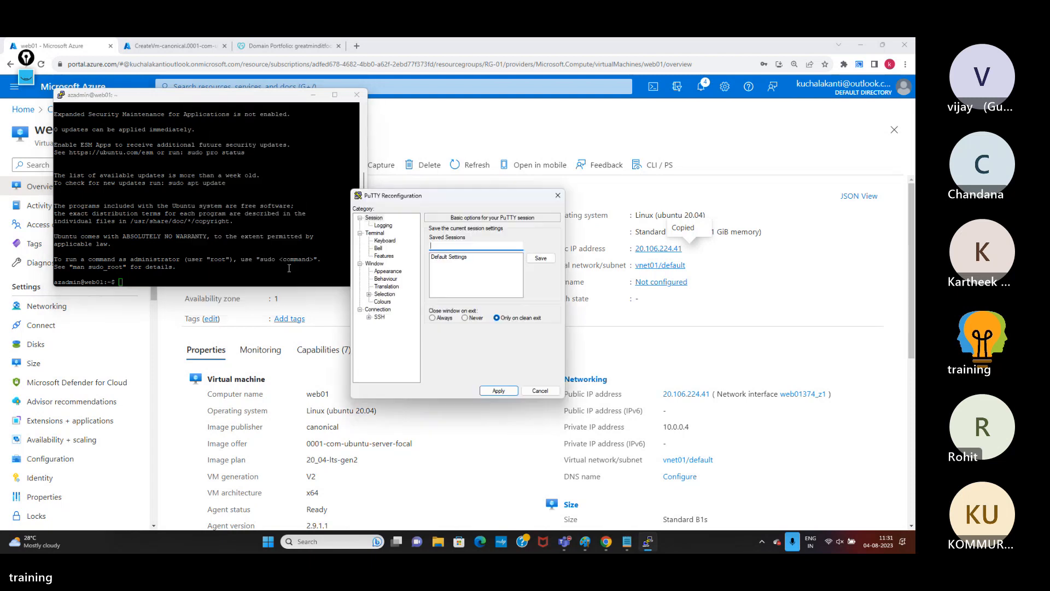
left_click(387, 271)
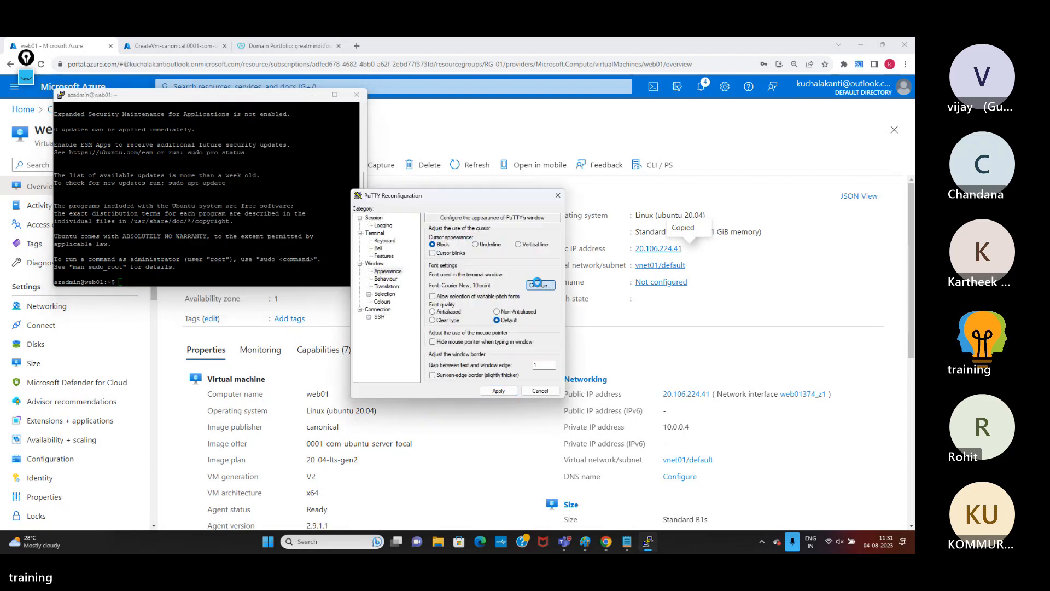
left_click(539, 283)
left_click(536, 317)
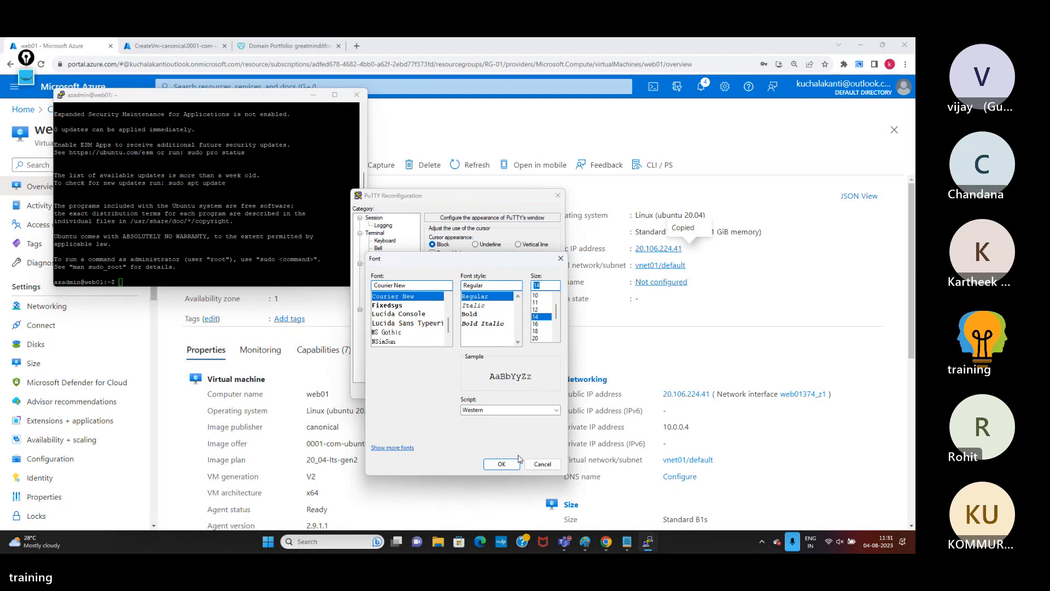
left_click(502, 463)
left_click(496, 390)
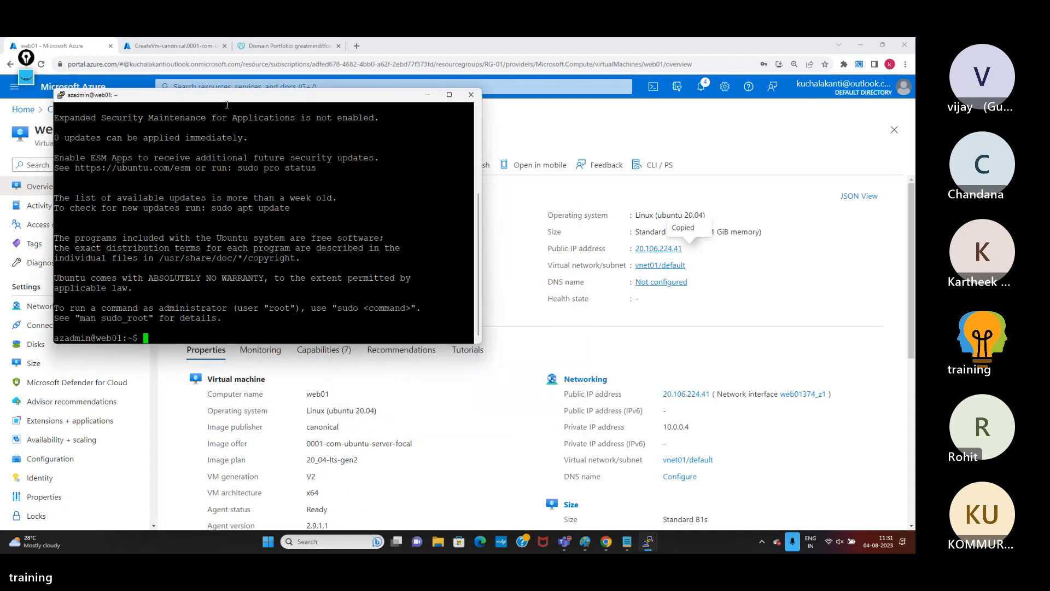
left_click_drag(228, 100, 366, 177)
Clear the terminal and switch to a root shell on web01 with sudo su
type("clea")
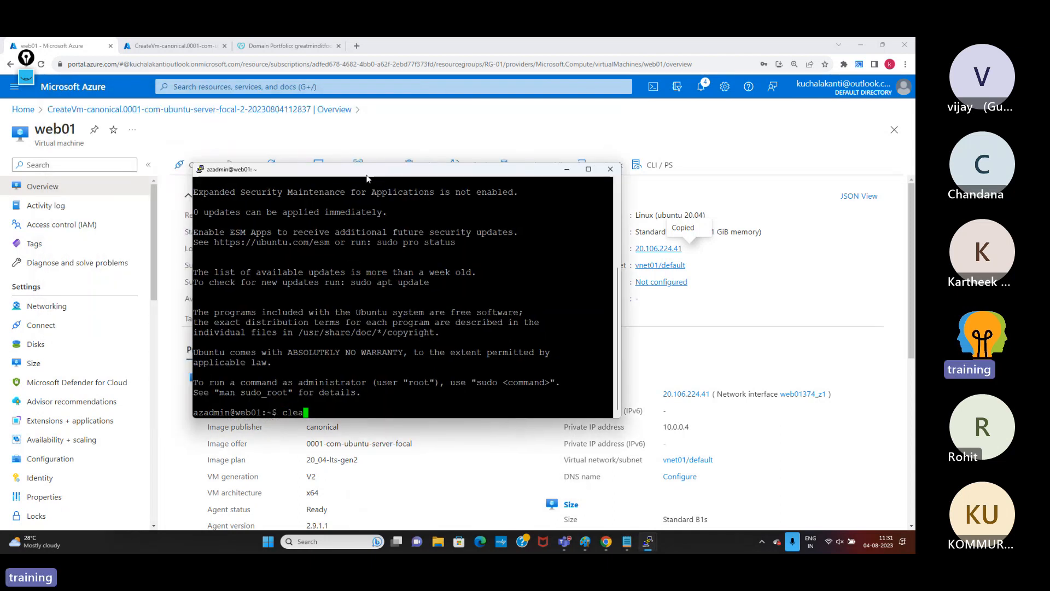
type("r")
key("Return")
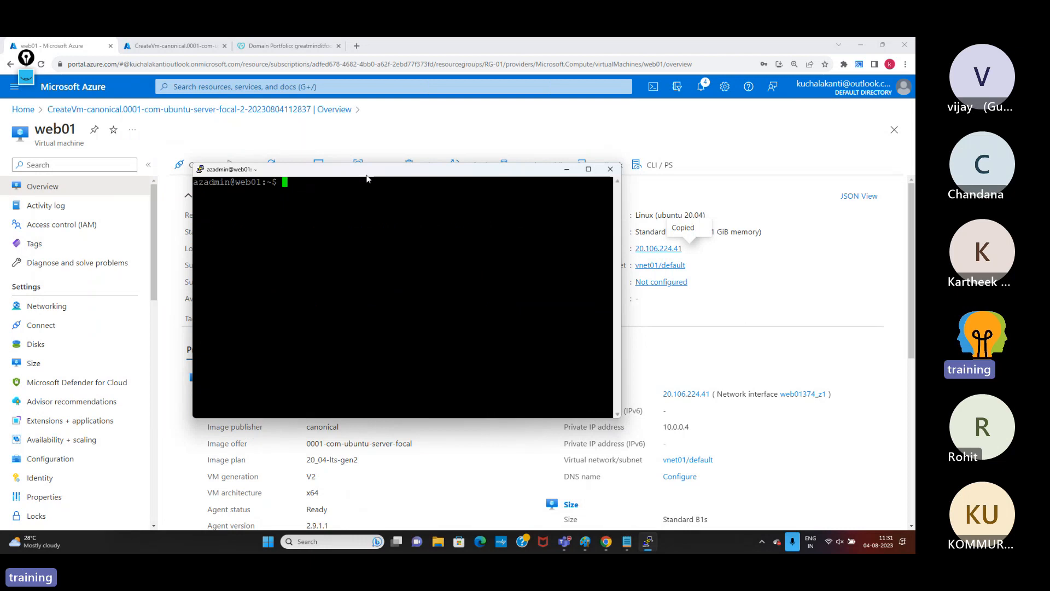
double_click(211, 182)
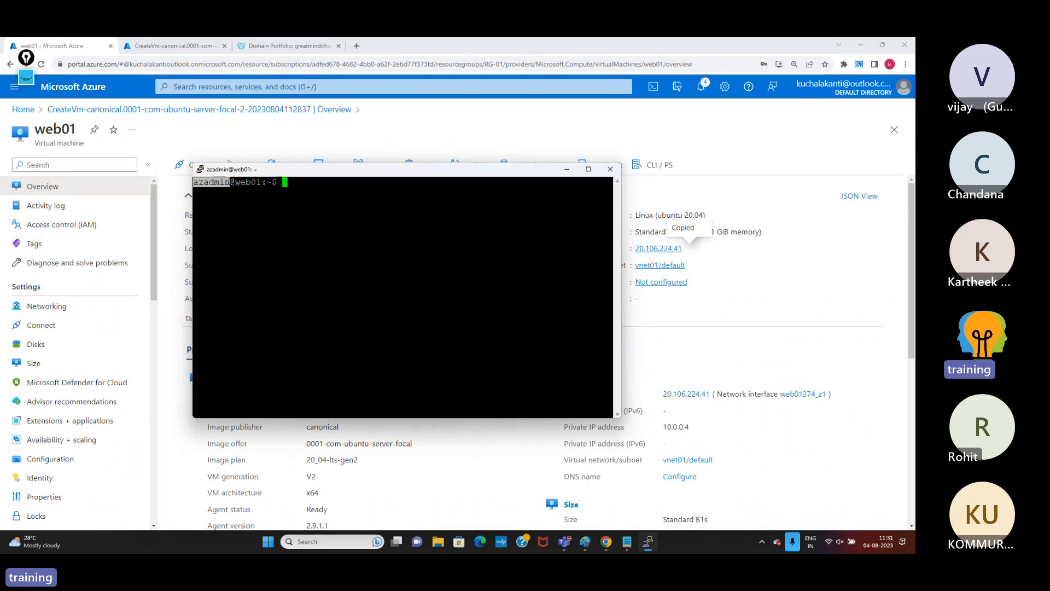
left_click(345, 193)
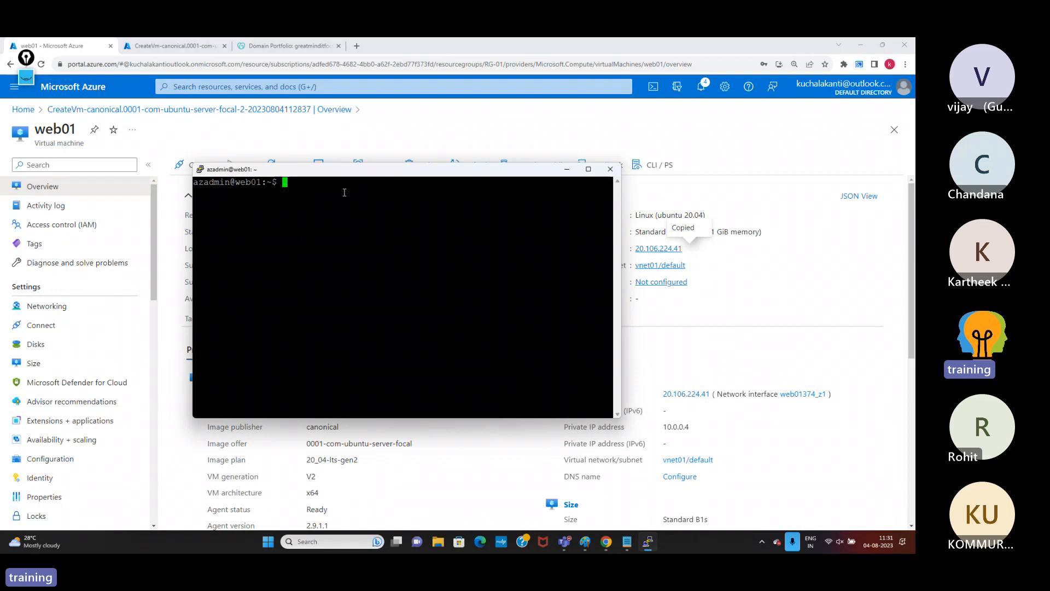
type("sudo su")
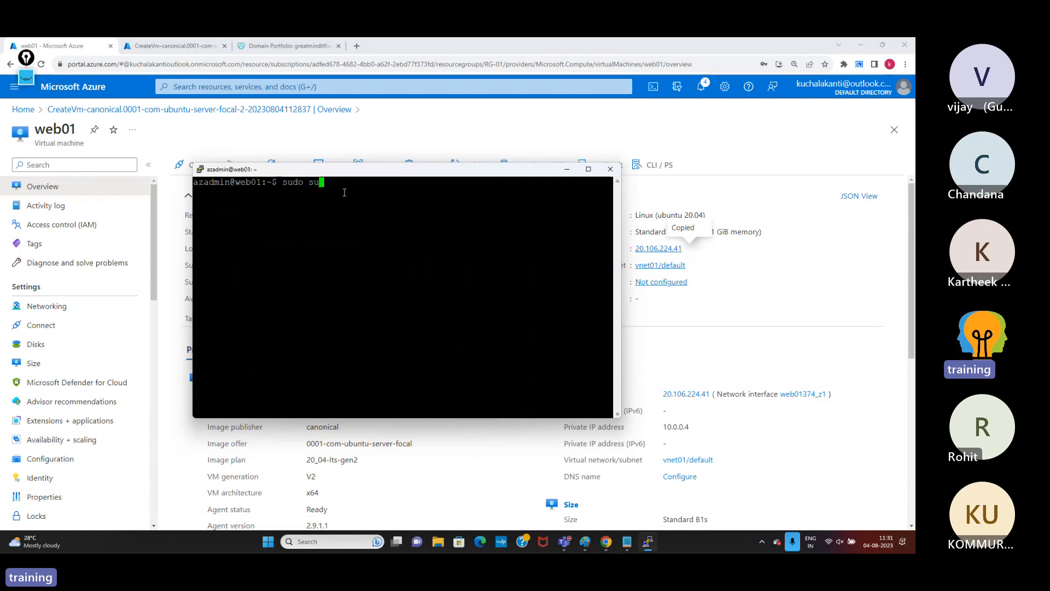
key("Return")
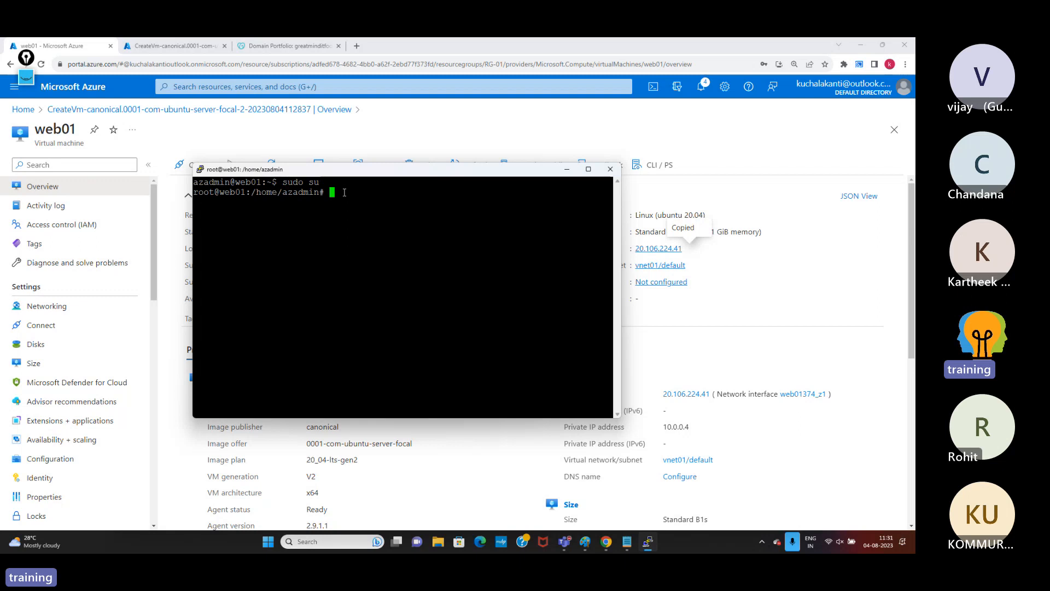
Run apt update, install nginx with apt install nginx -y, and copy web01's public IP 20.106.224.41
type("apt update")
key("Return")
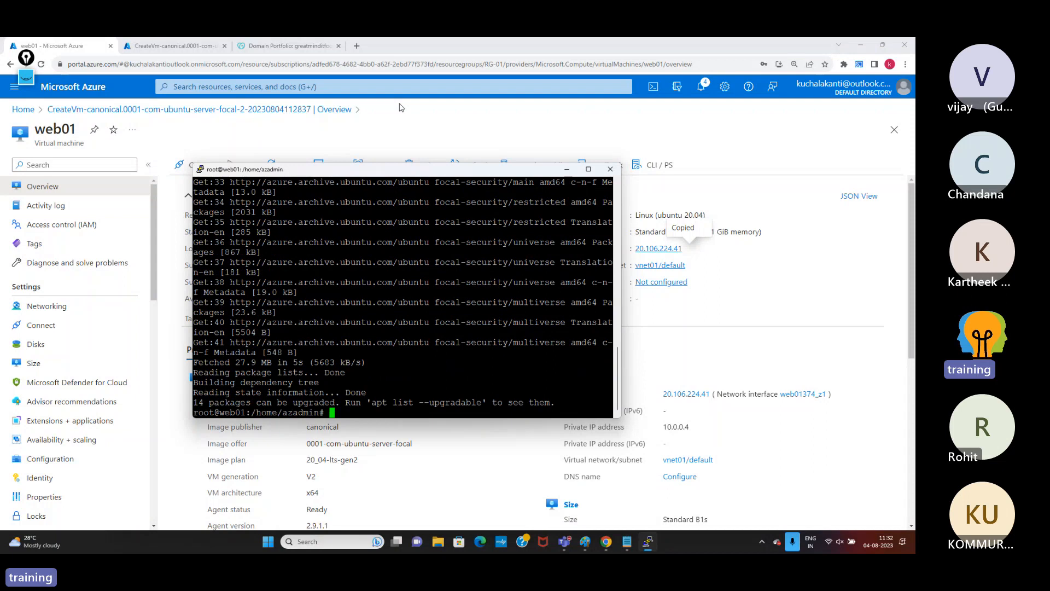
type("apt install ")
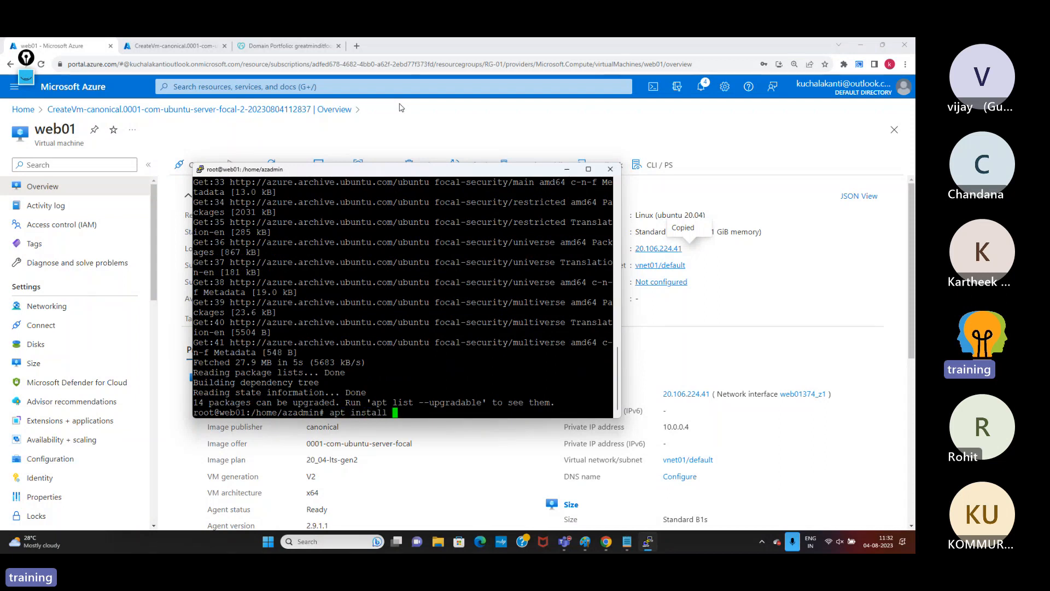
type("nginx -y")
key("Return")
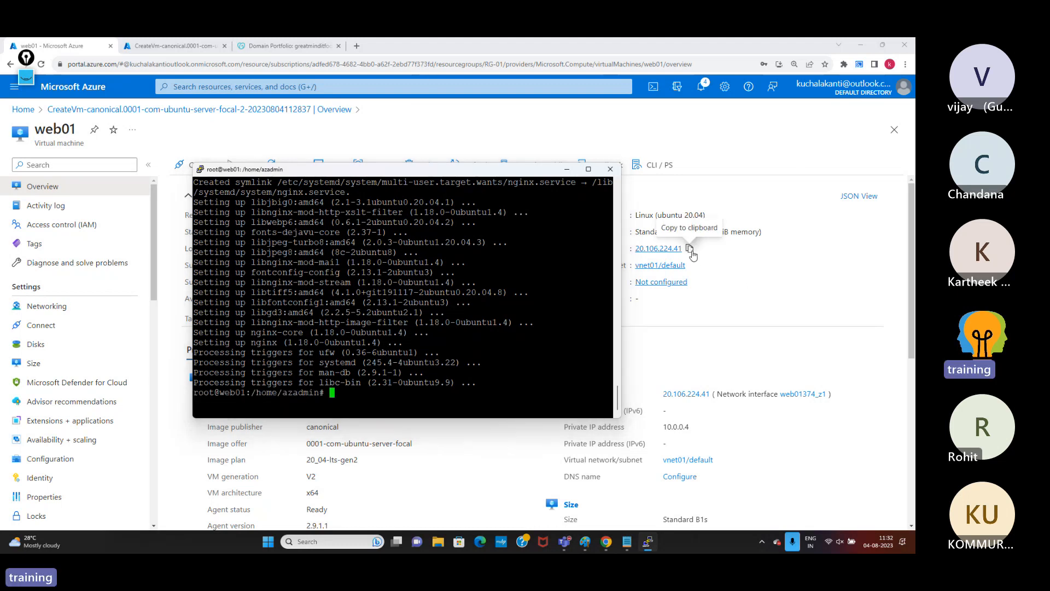
left_click(691, 252)
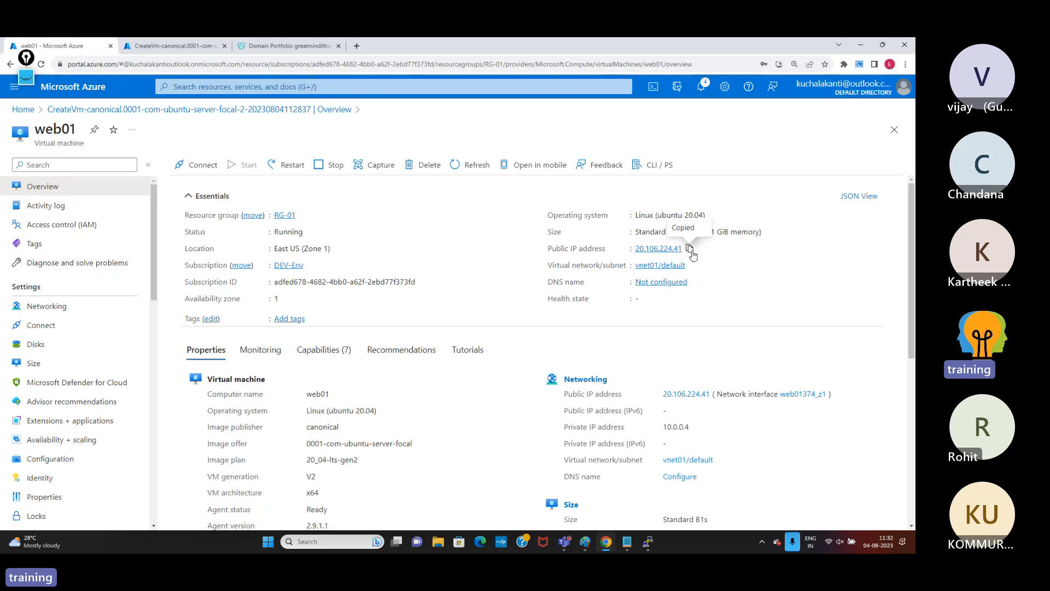
Load web01's public IP address in a new browser tab
left_click(356, 45)
left_click(358, 62)
key("ctrl+v")
key("Return")
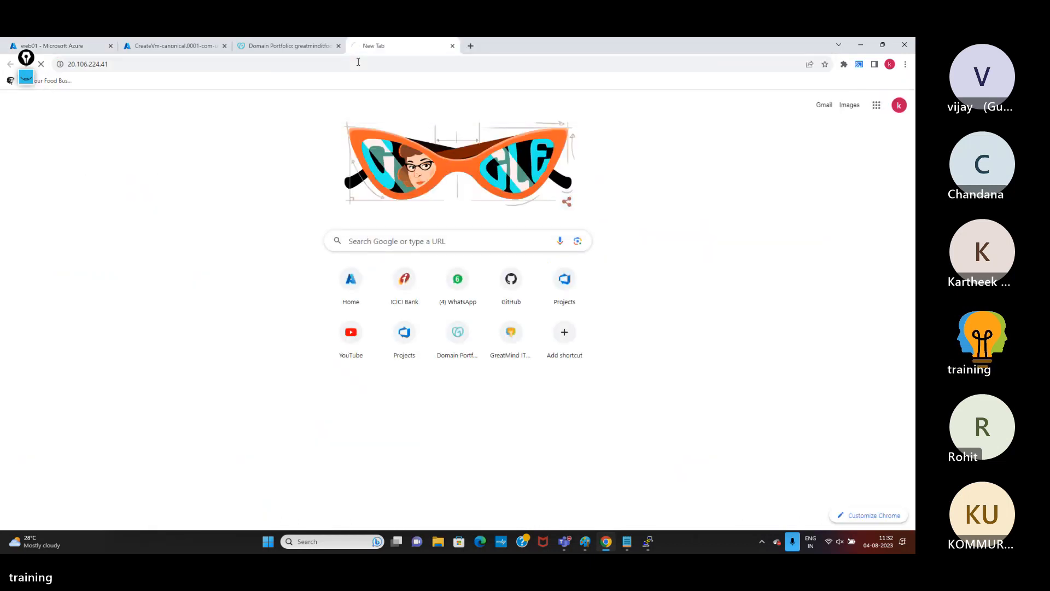
Copy web02's public IP 20.127.150.102 and start a PuTTY SSH session to it
left_click(164, 47)
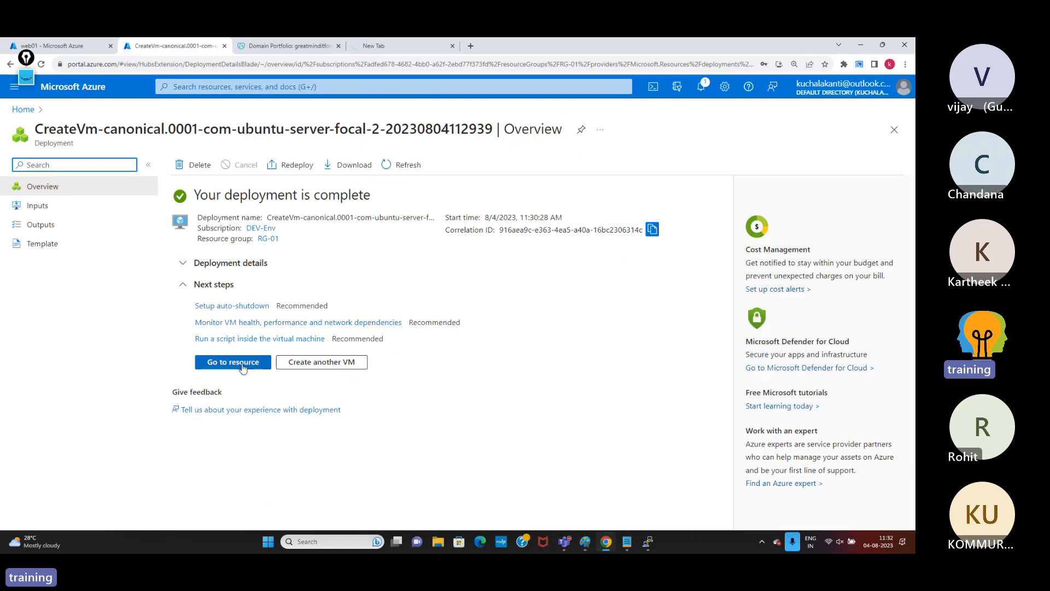
left_click(233, 362)
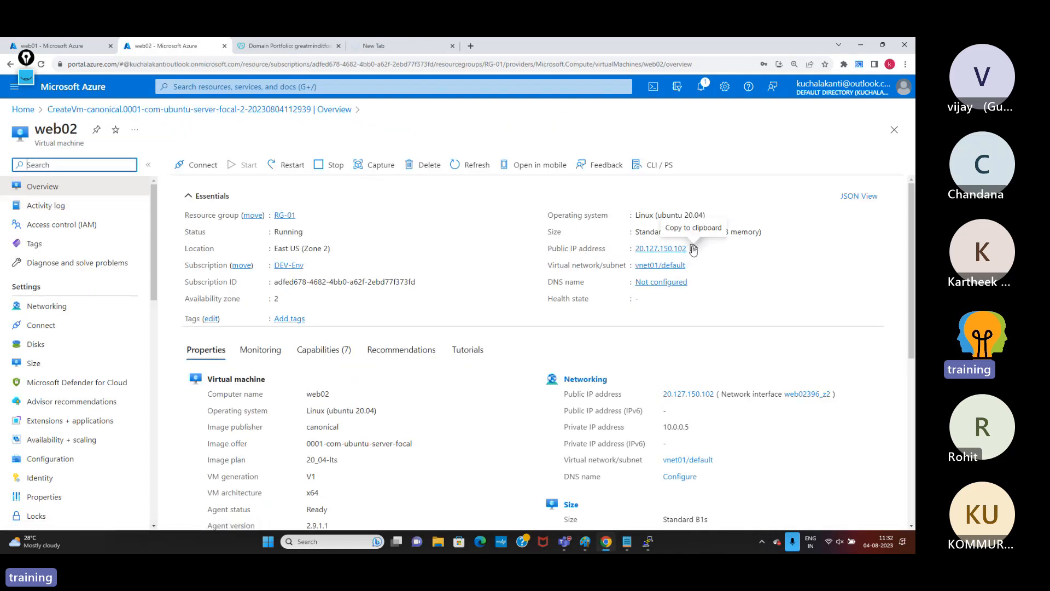
left_click(693, 247)
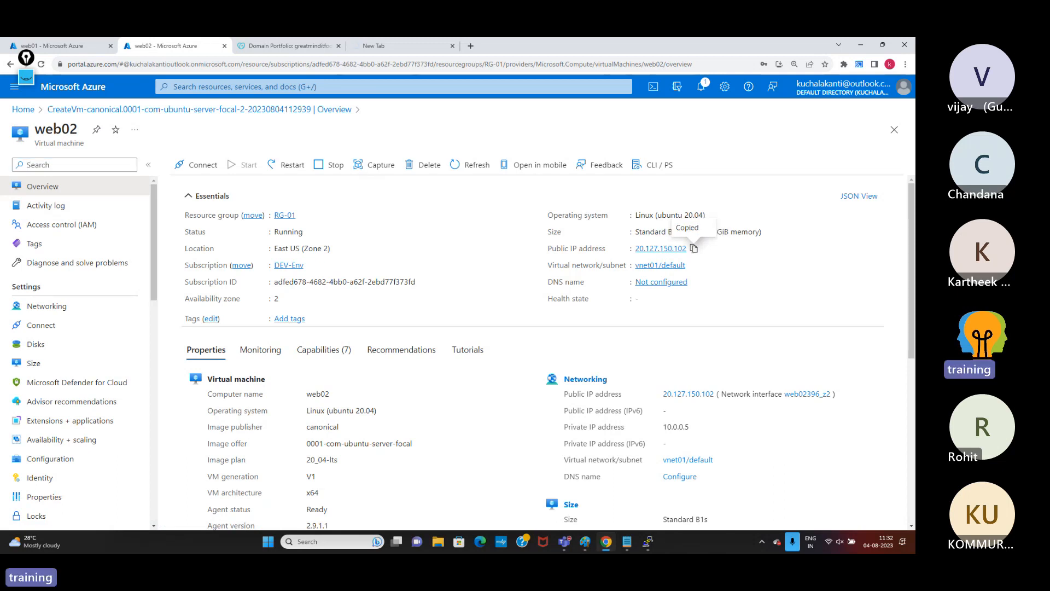
left_click(328, 541)
type("put")
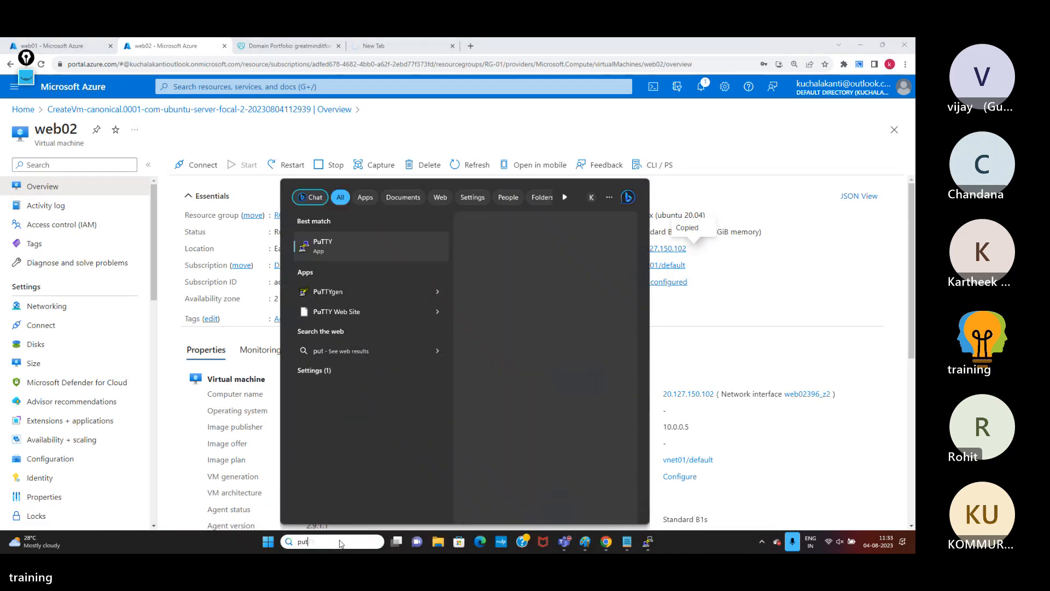
left_click(337, 246)
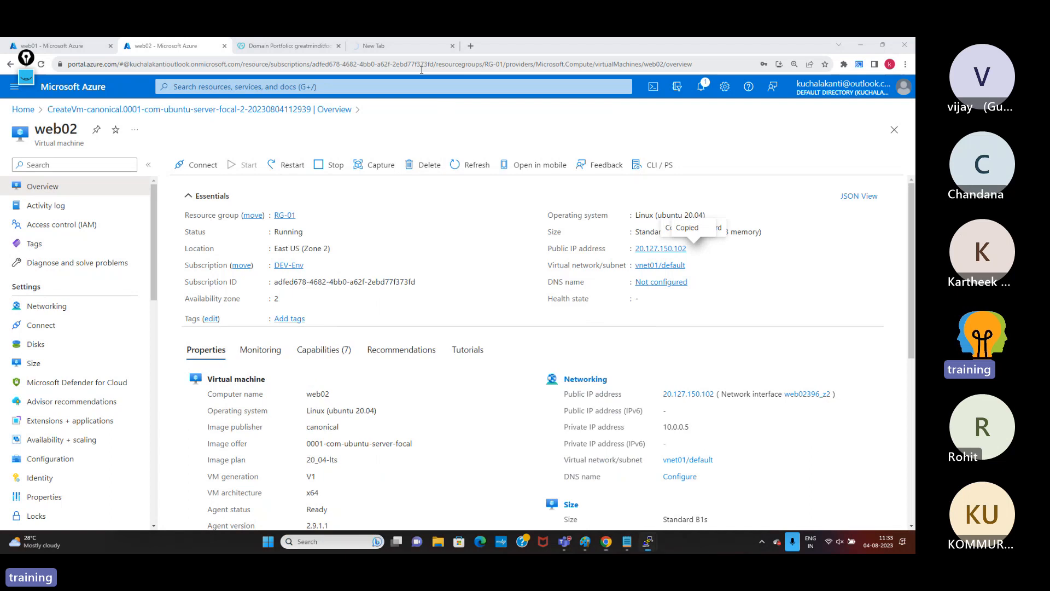
key("ctrl+v")
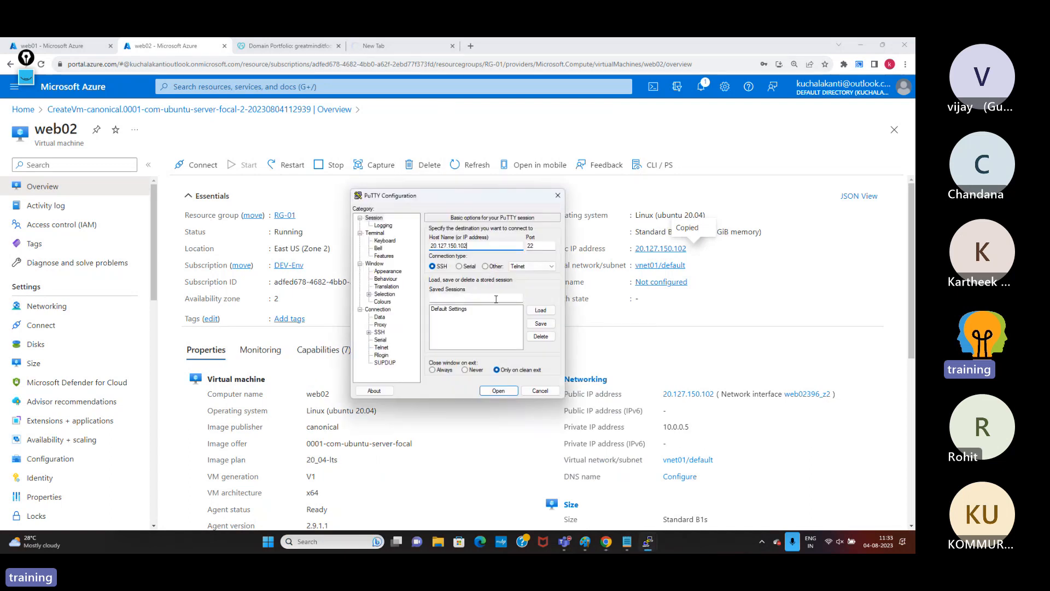
left_click(498, 391)
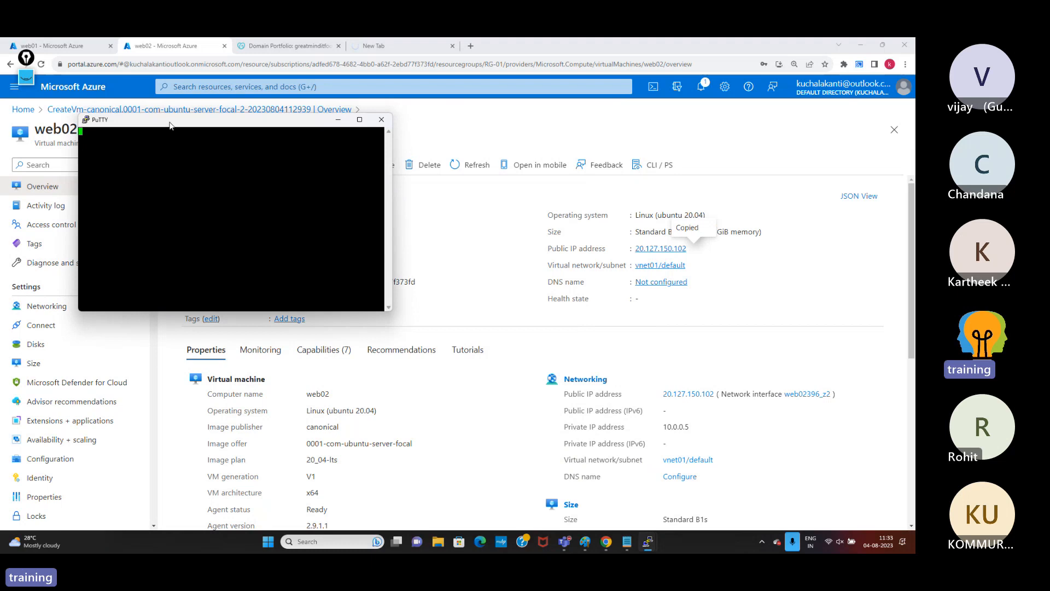
Accept web02's host key and log in as azadmin with the account password
left_click_drag(170, 126, 278, 160)
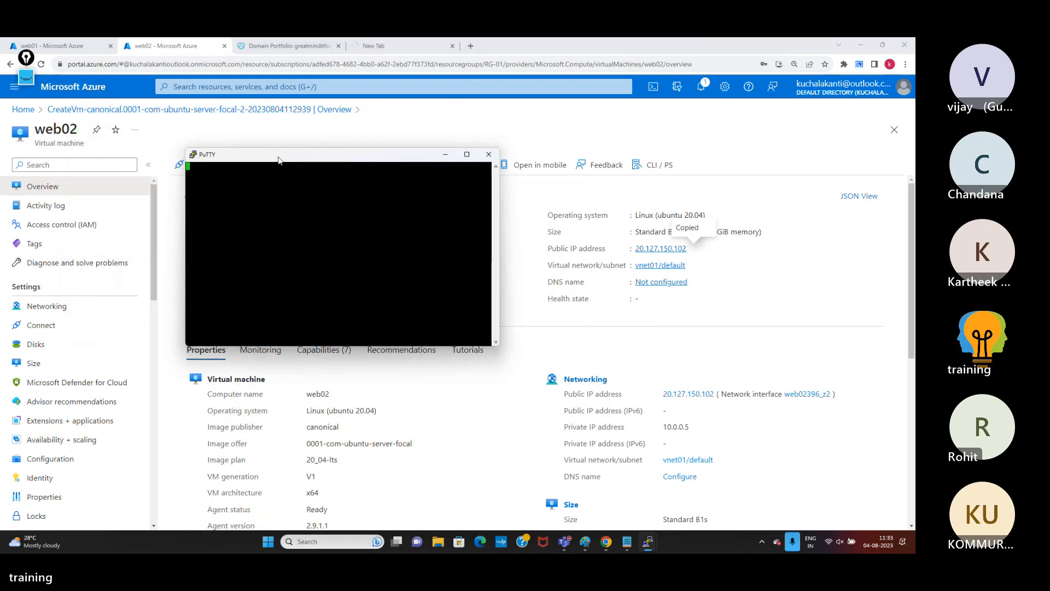
left_click(360, 357)
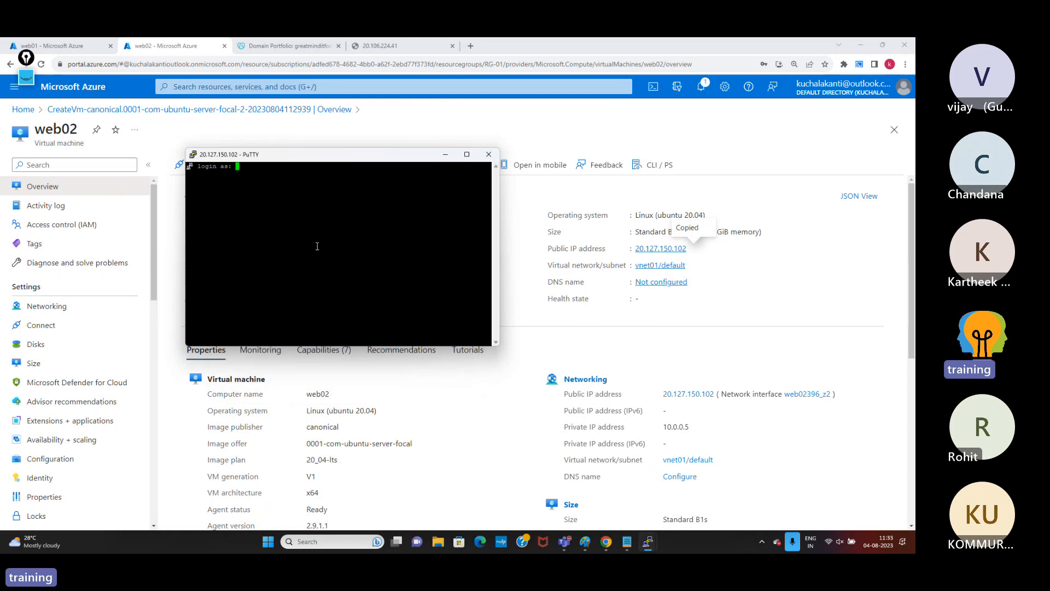
type("azadmin")
key("Return")
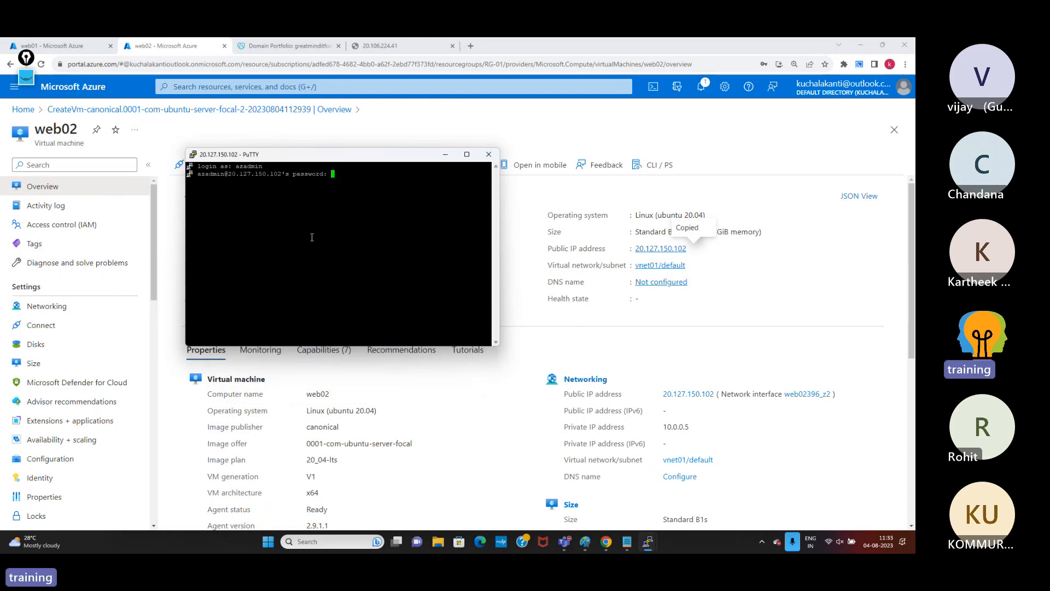
key("Return")
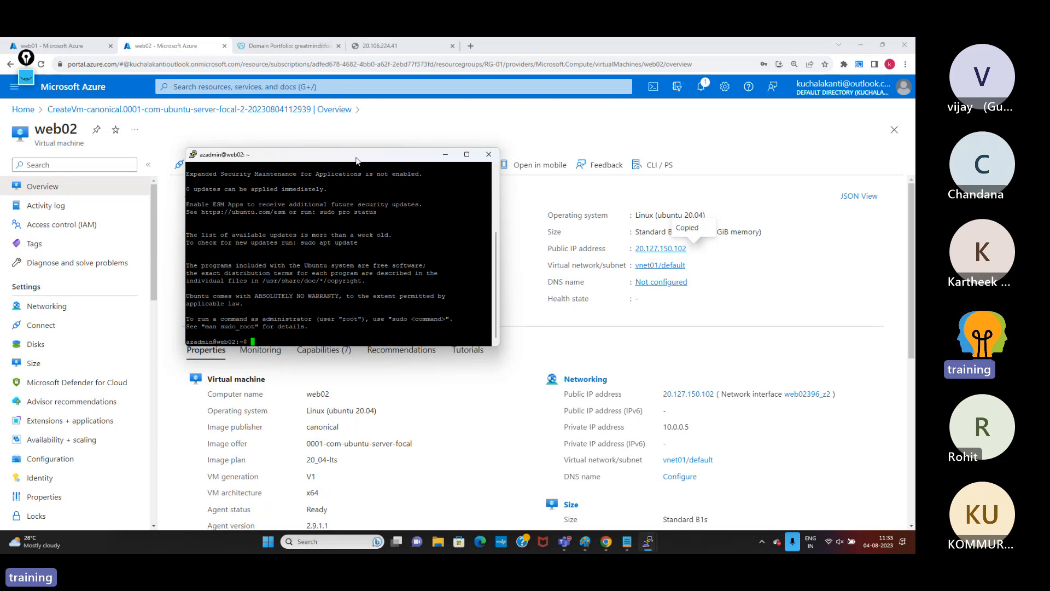
Change the PuTTY terminal font to 14-point Courier New and apply it
left_click_drag(354, 161, 391, 173)
right_click(391, 174)
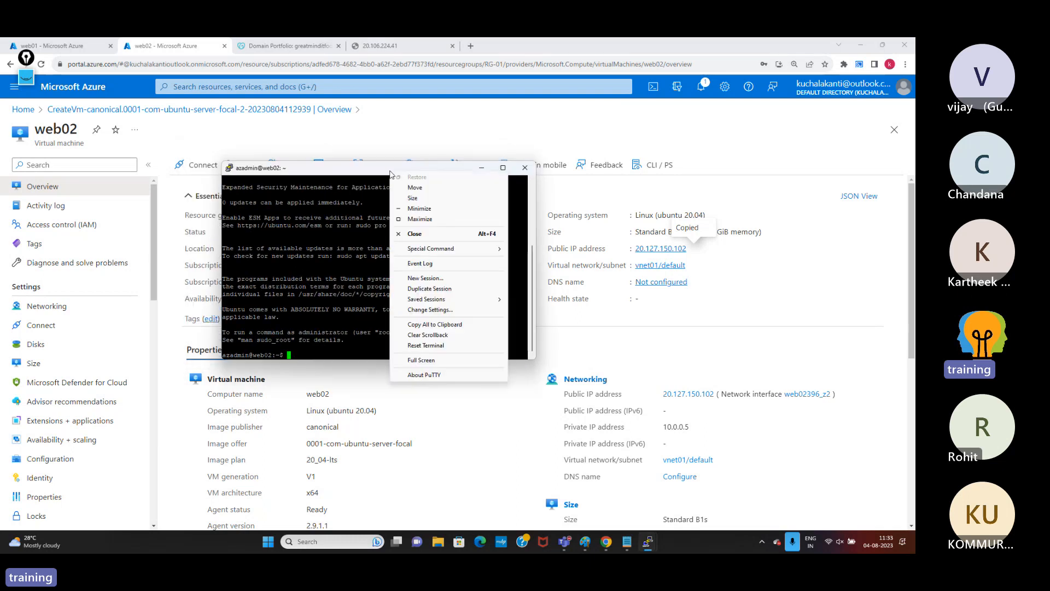
left_click(430, 309)
left_click(389, 271)
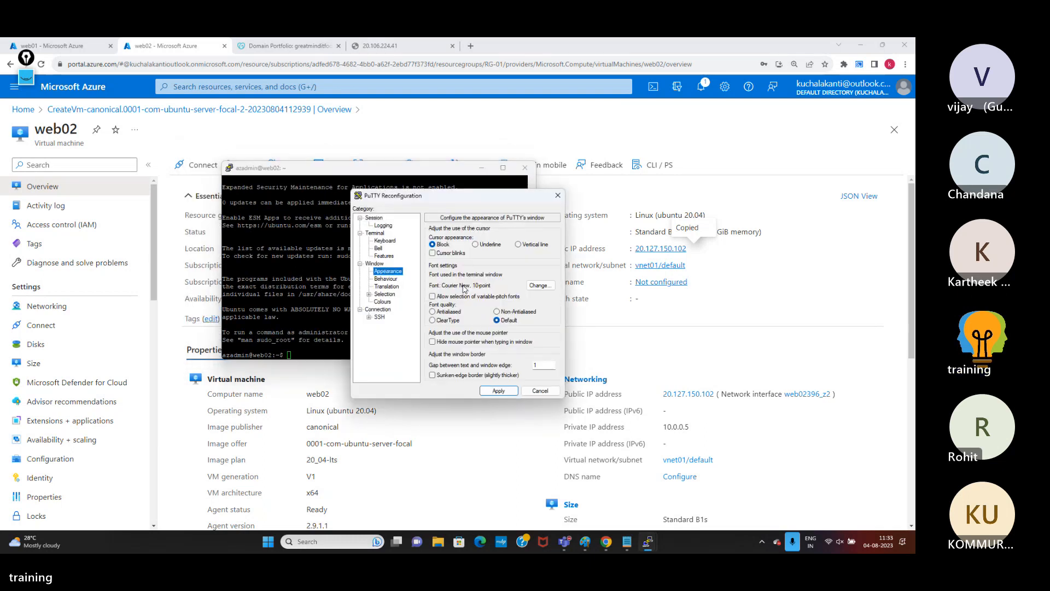
left_click(540, 287)
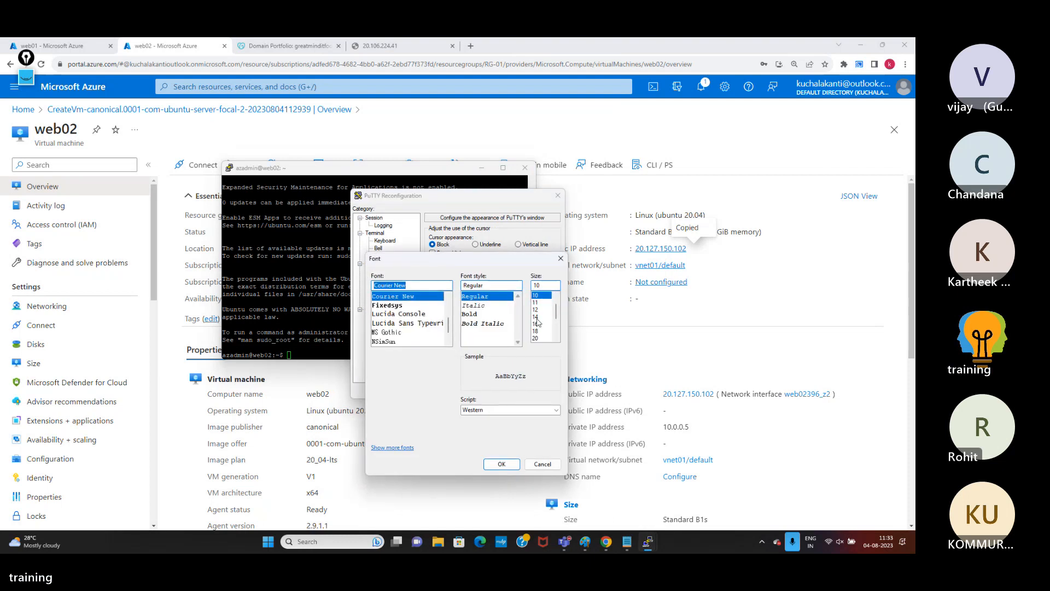
left_click(536, 317)
left_click(502, 464)
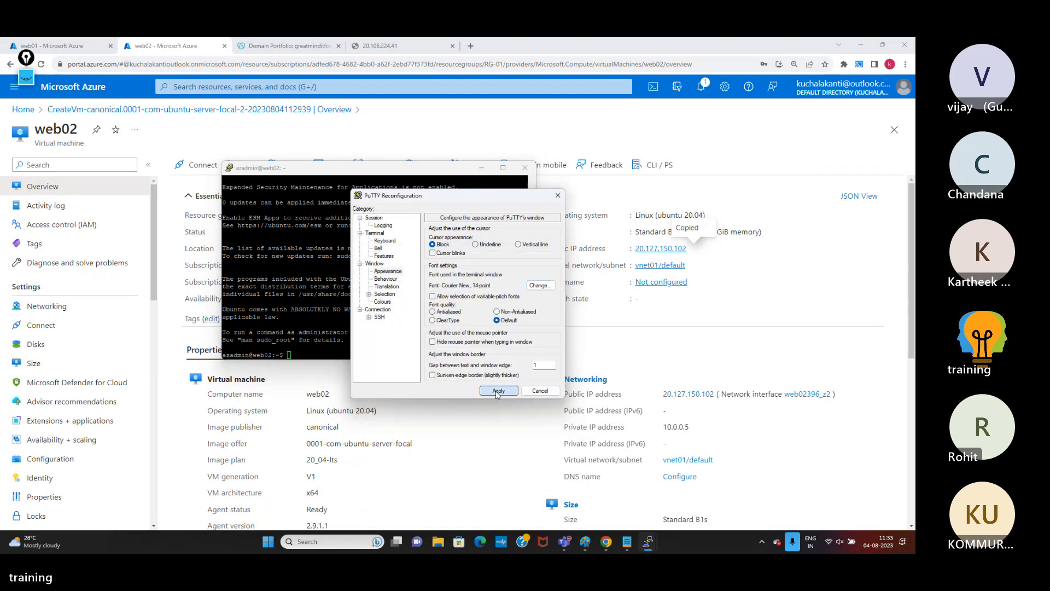
left_click(499, 393)
Clear the screen, become root on web02, and run apt update
type("clear")
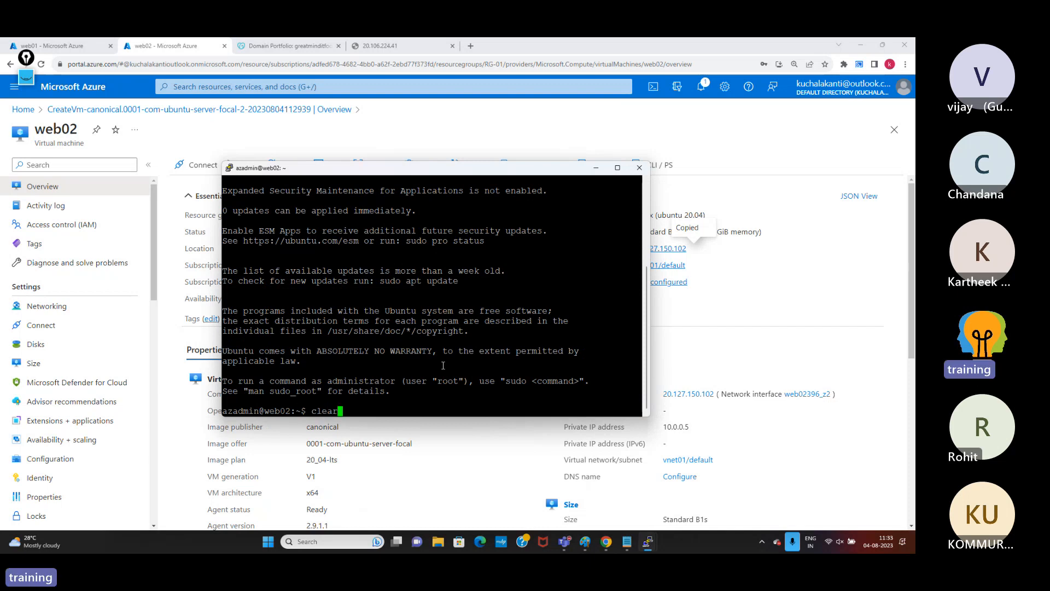
key("Return")
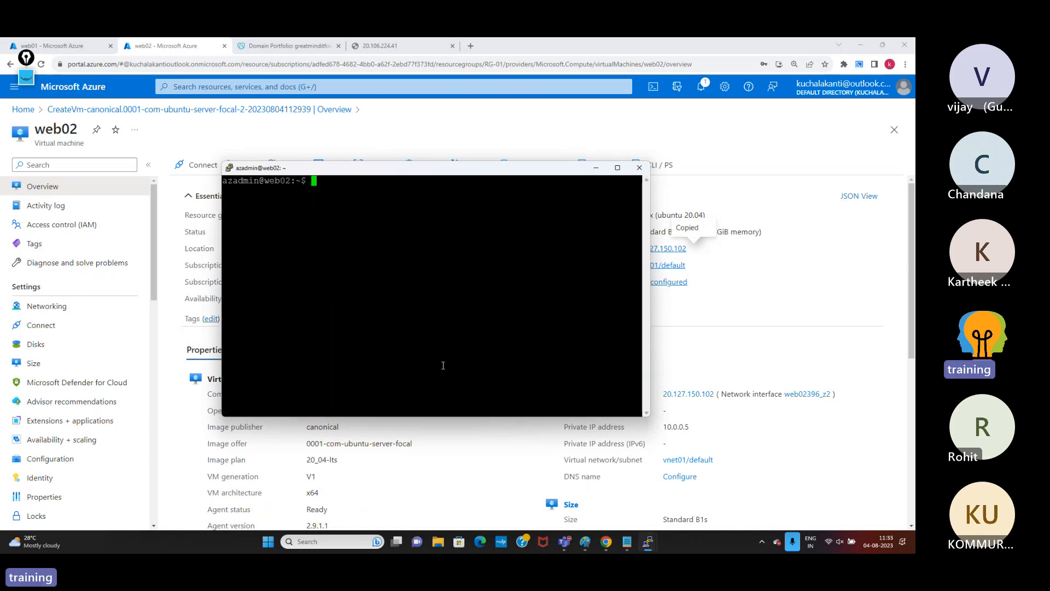
type("sudo su")
key("Return")
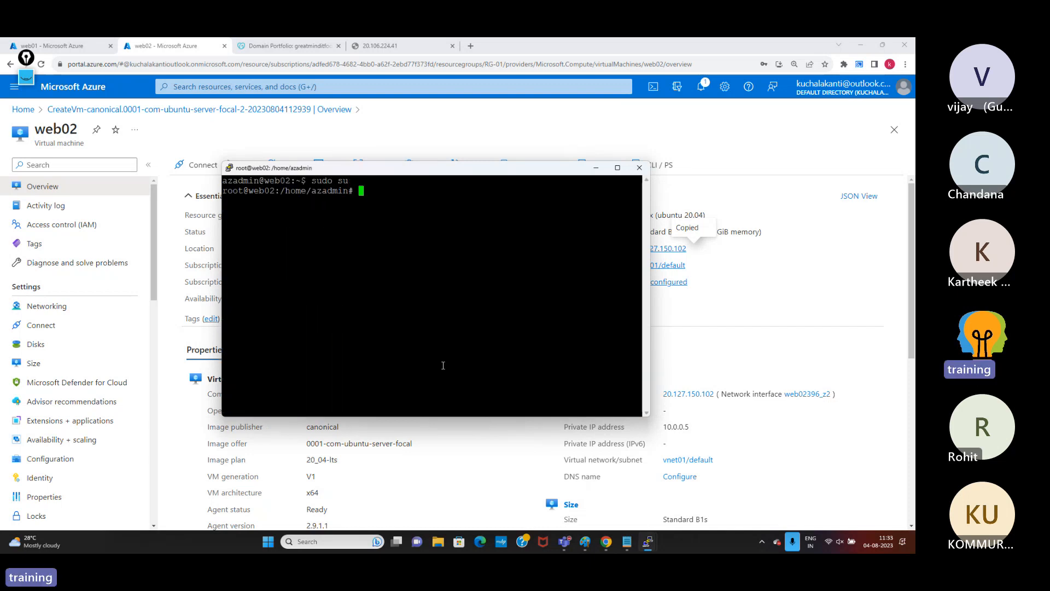
type("apt update")
key("Return")
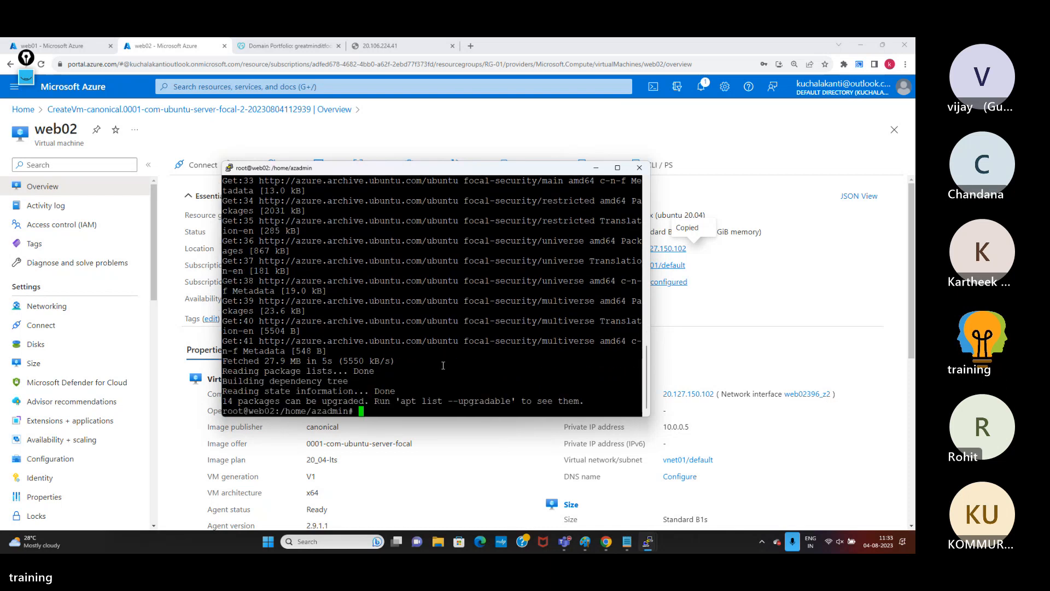
Install nginx with apt install nginx -y, correcting the misspelled package name
type("apt inst")
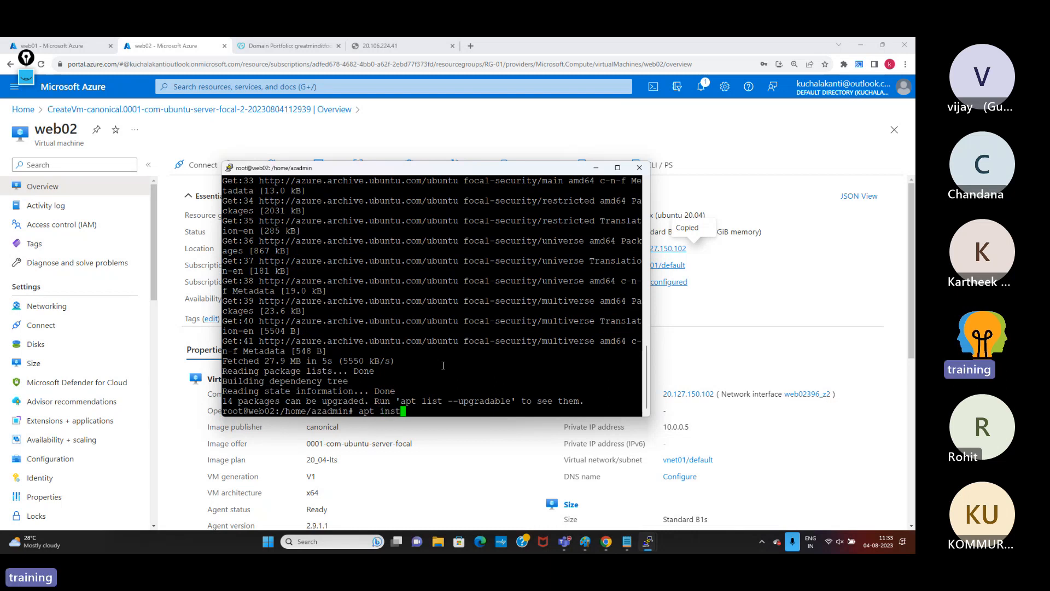
type("all ngio")
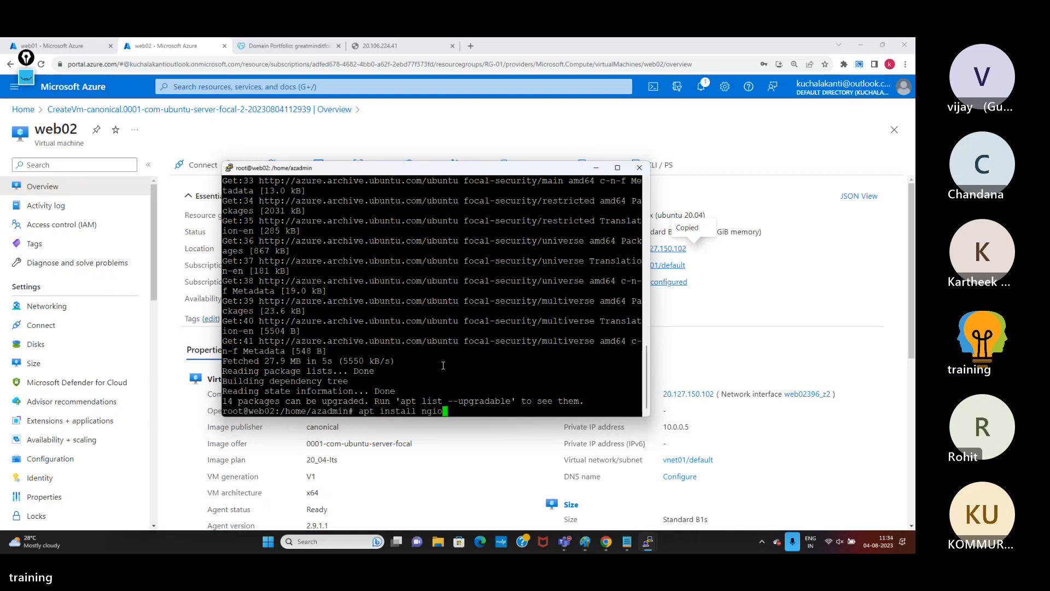
key("BackSpace")
type("nx -y")
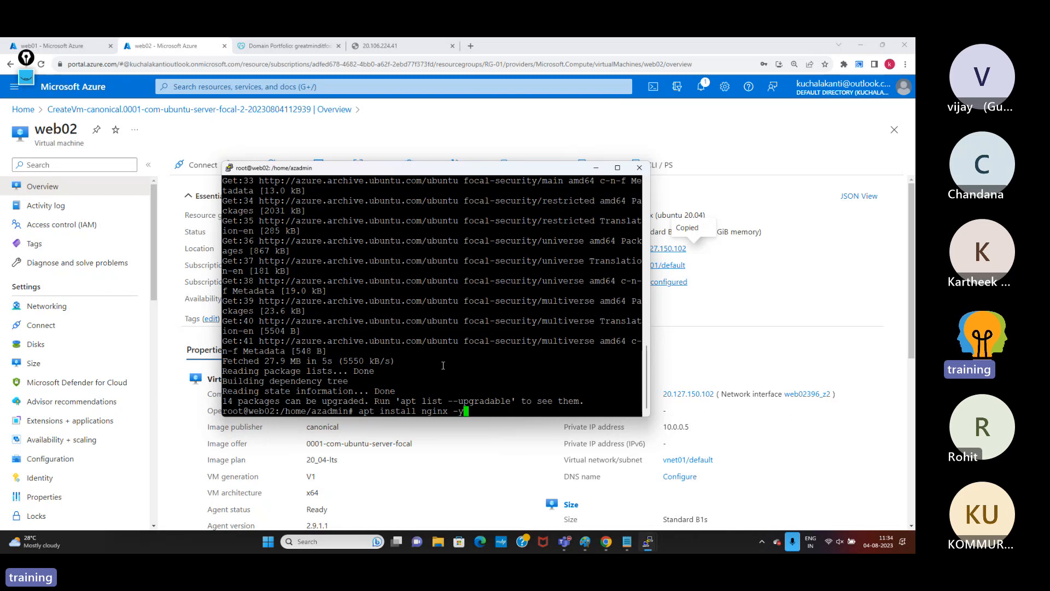
key("Return")
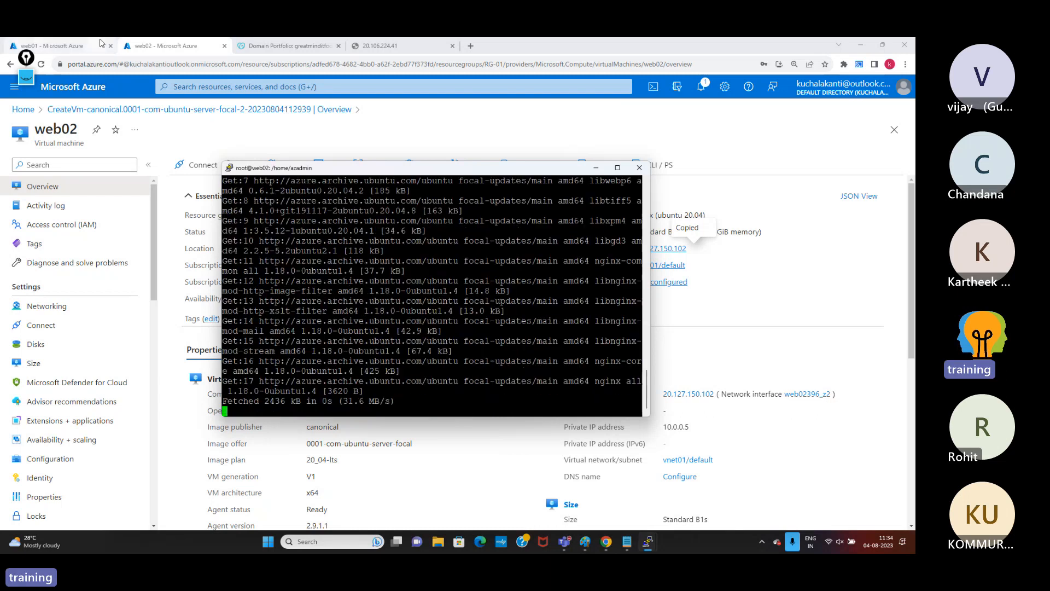
On web01's Networking page, start a new inbound port rule with destination port 80
left_click(60, 45)
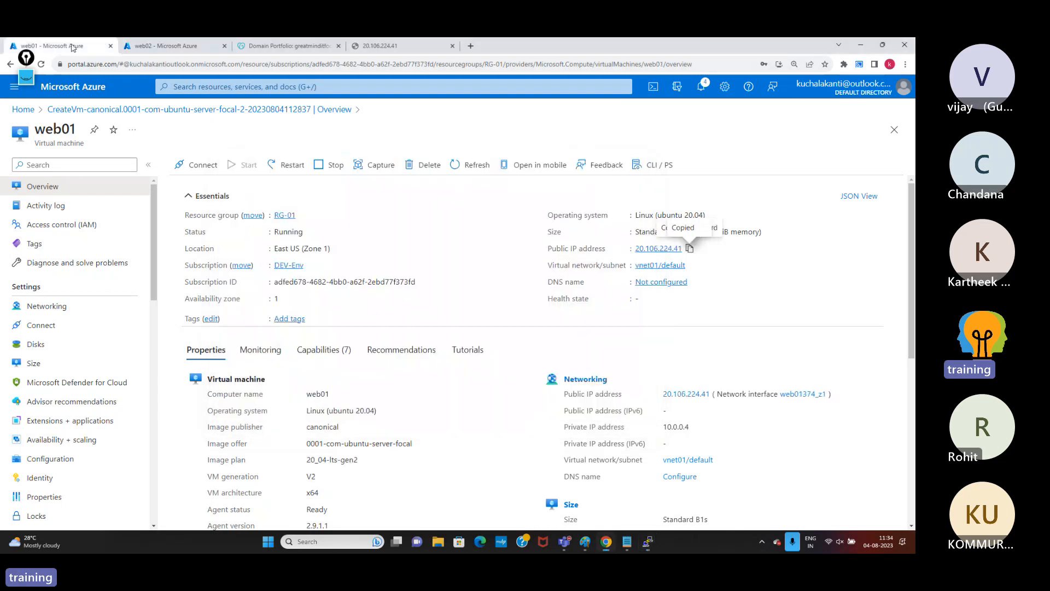
left_click(63, 307)
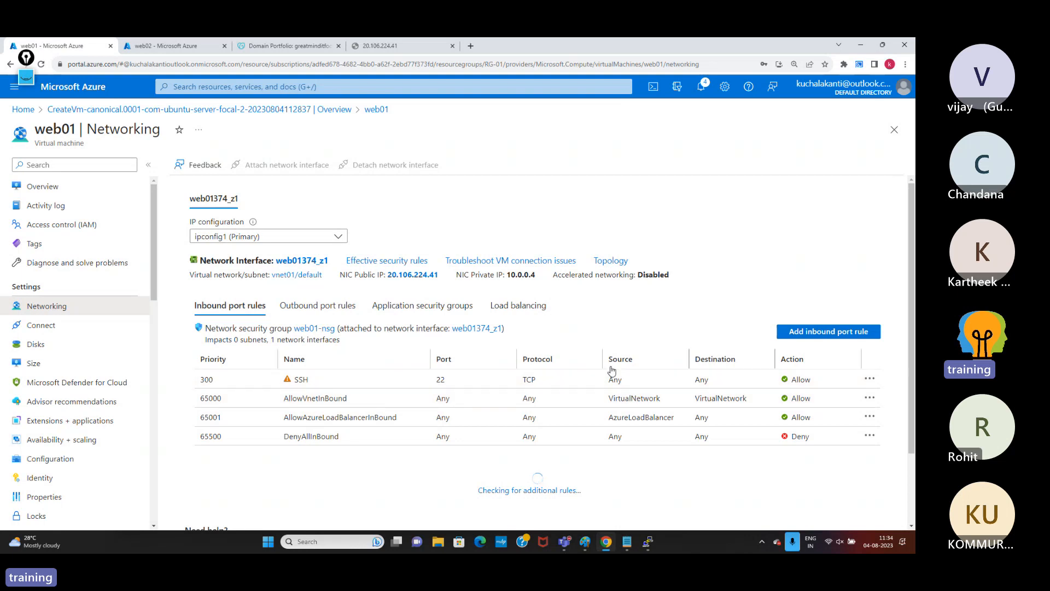
left_click(804, 334)
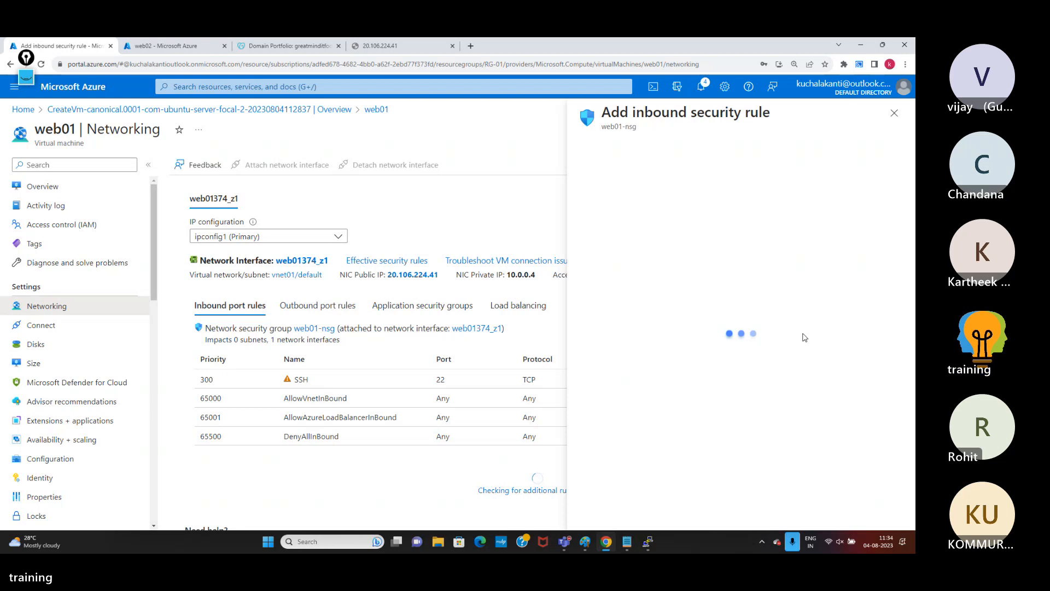
left_click_drag(613, 313, 491, 313)
type("8")
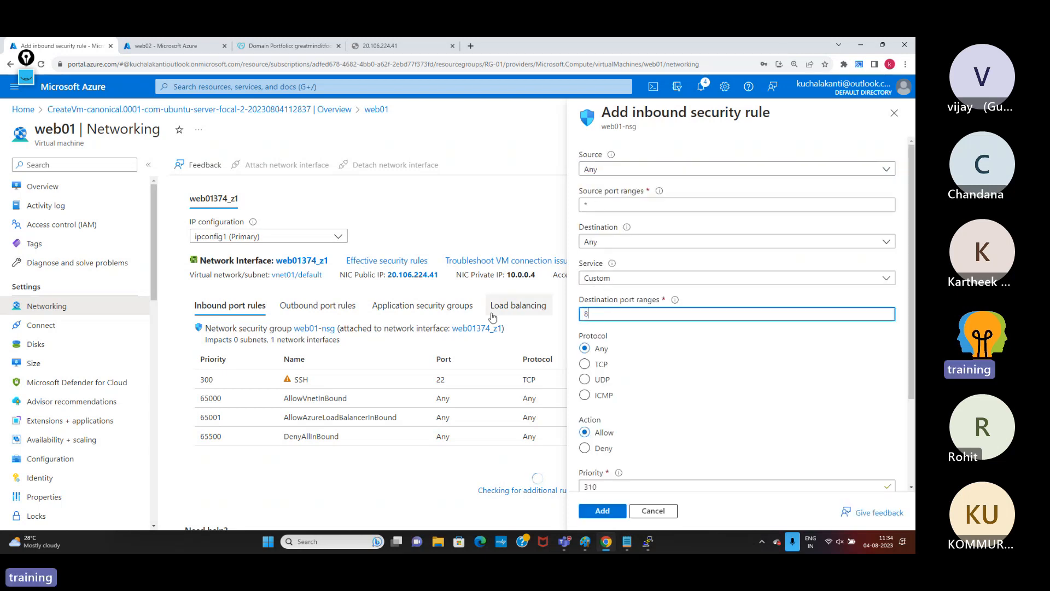
type("0")
Reload web01's IP page, add the port 80 rule, and open web02's Networking page
left_click(383, 45)
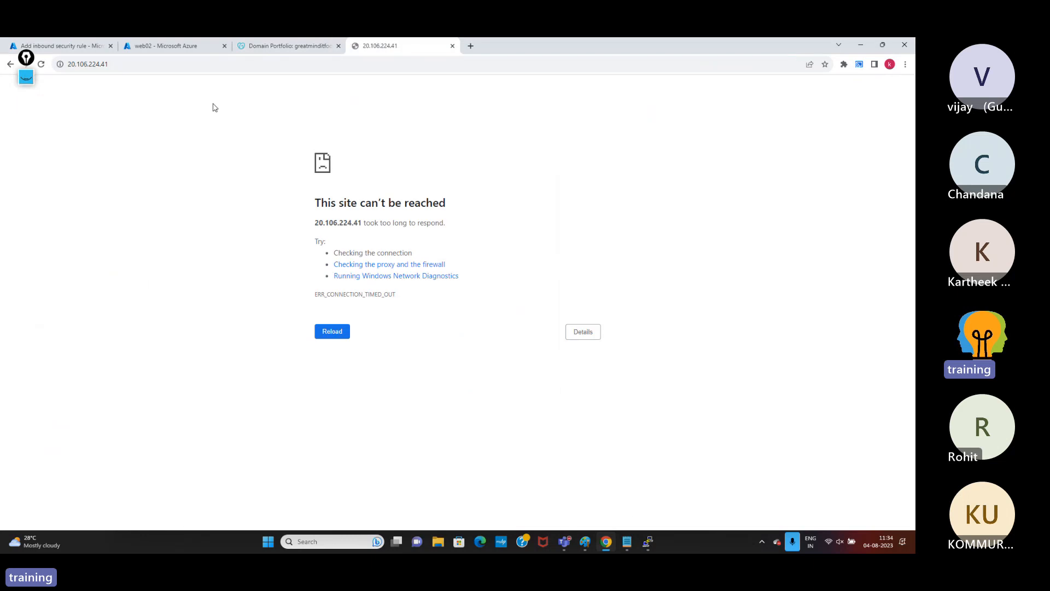
key("F5")
left_click(76, 49)
scroll(656, 438, "down", 2)
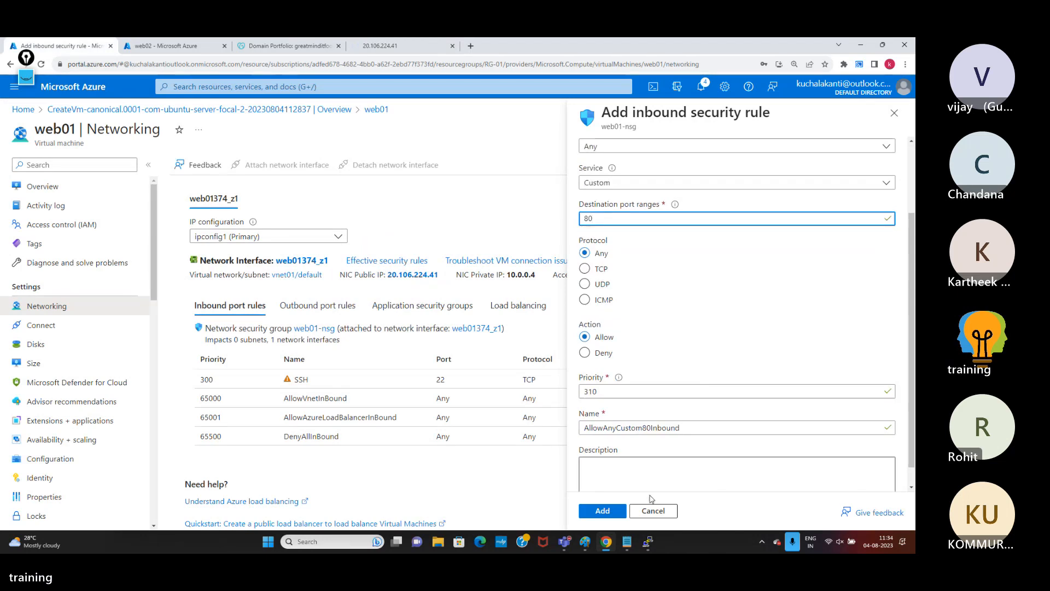
left_click(607, 517)
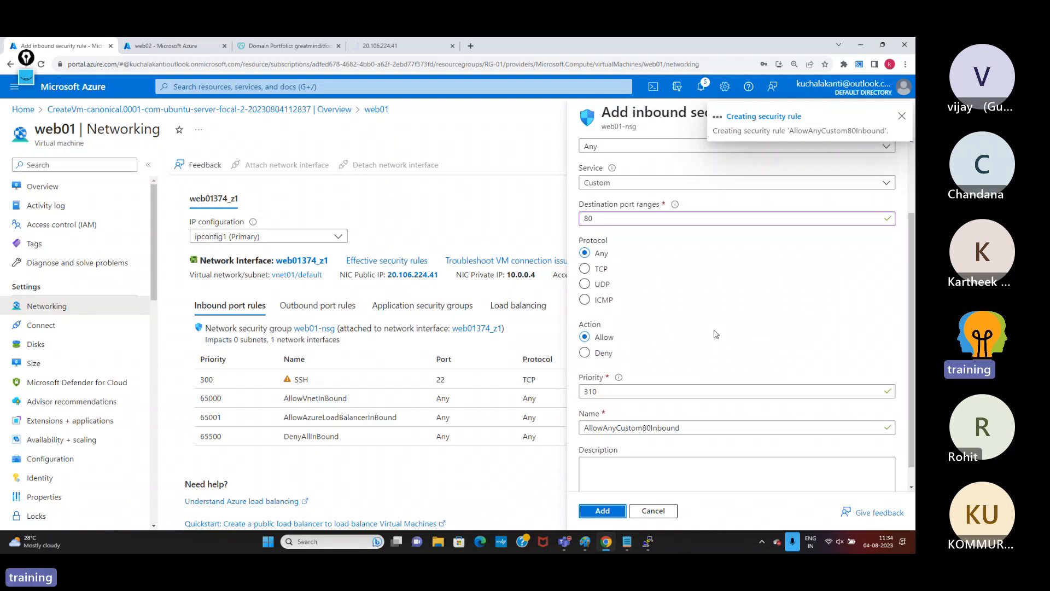
left_click(167, 45)
left_click(58, 310)
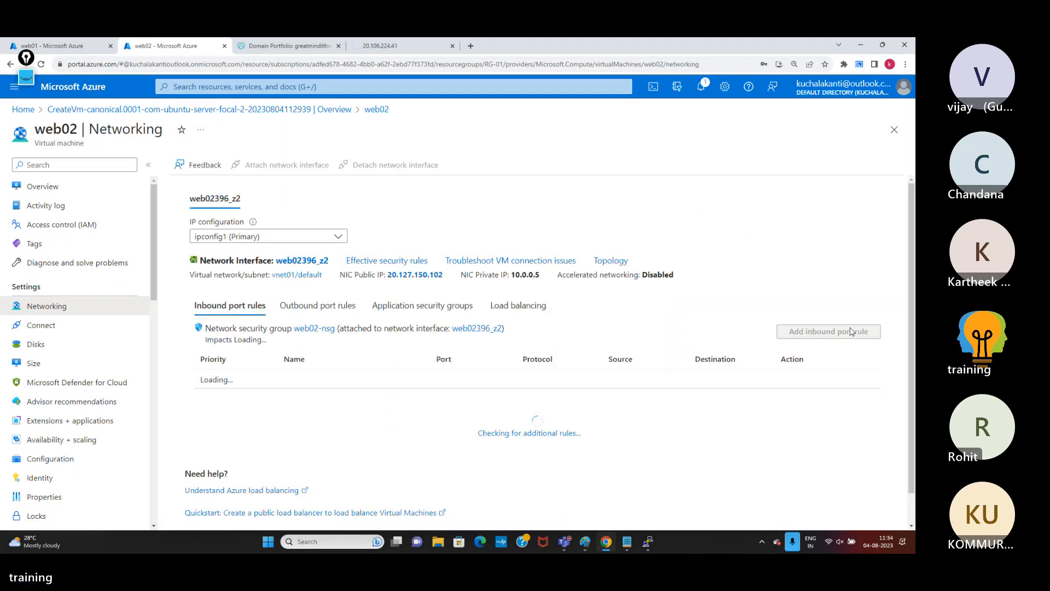
Add web02's AllowAnyCustom80Inbound rule, priority 310, changing destination port 8080 to 80
left_click(842, 335)
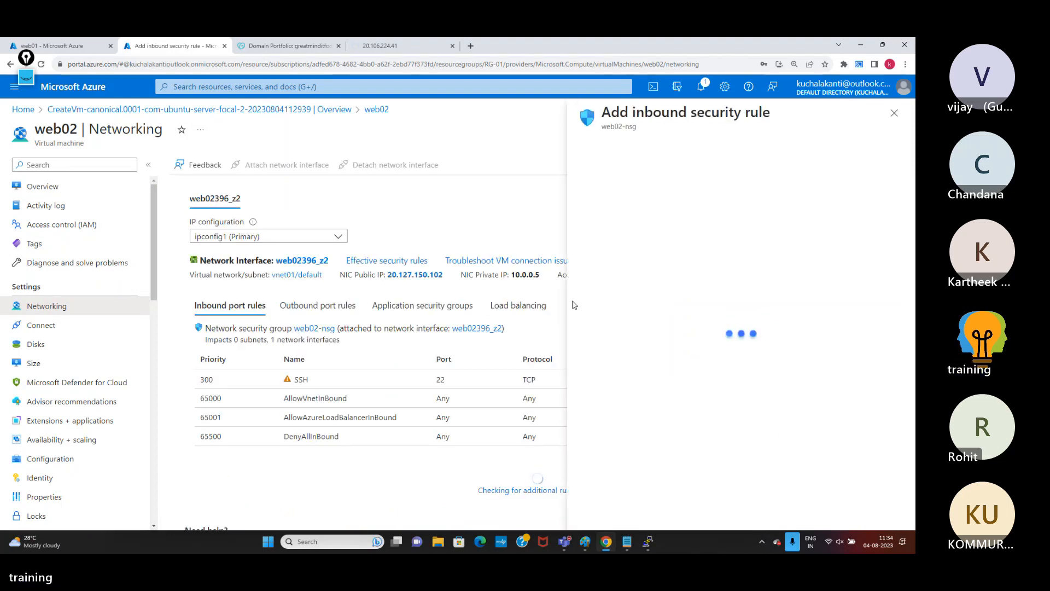
left_click_drag(619, 317, 437, 319)
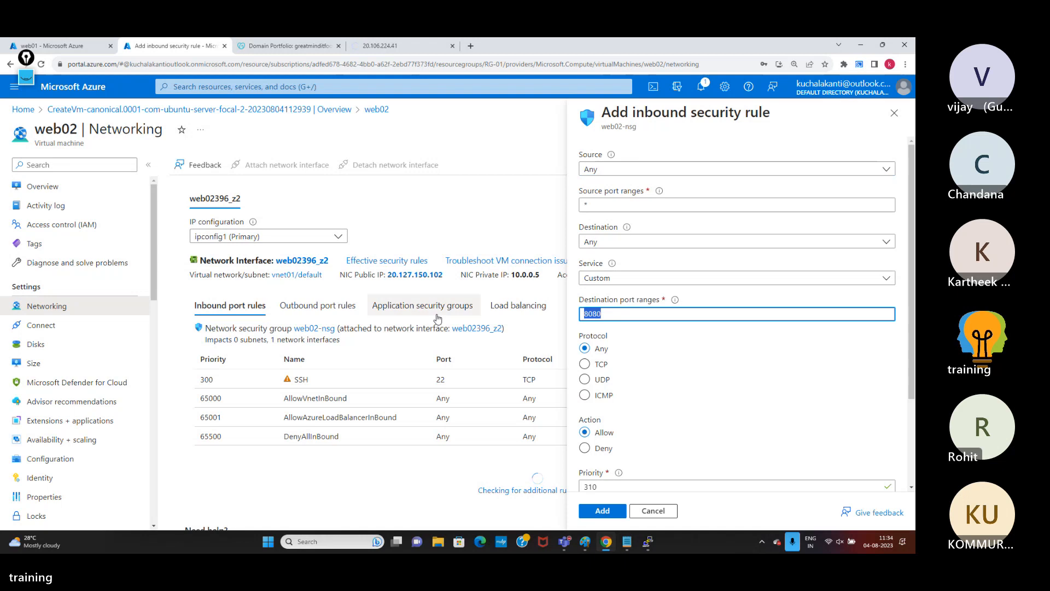
type("80")
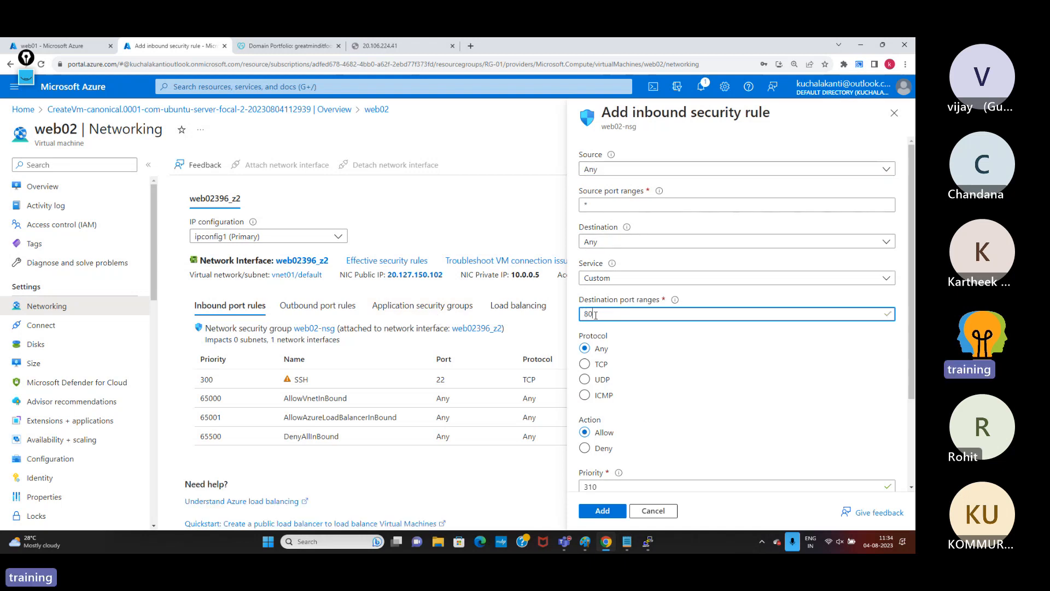
left_click_drag(595, 315, 565, 322)
left_click(605, 512)
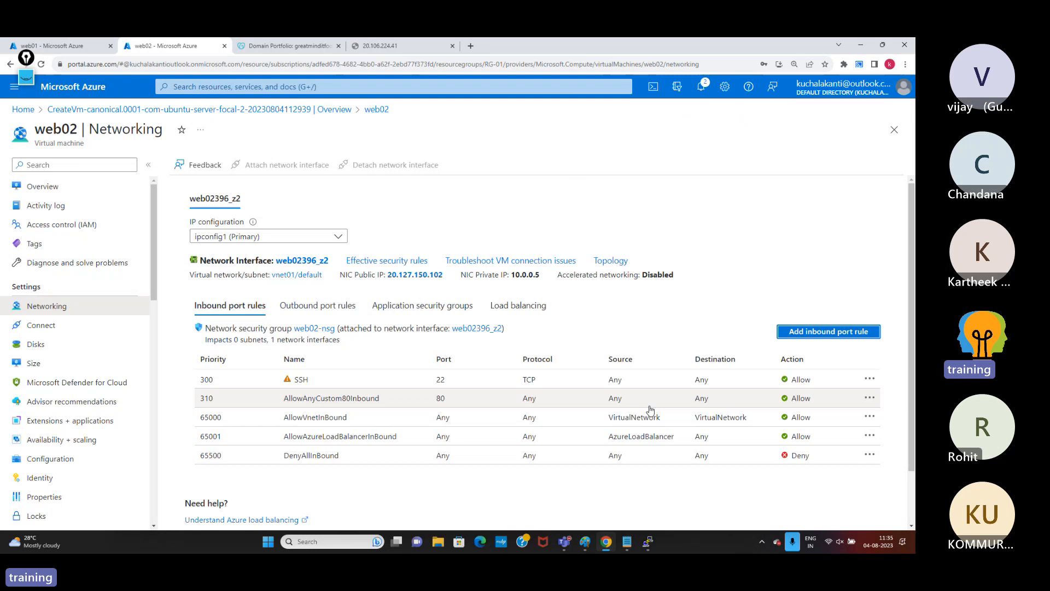
Reload 20.106.224.41 to show web01's Welcome to nginx! page
left_click(379, 45)
left_click(373, 65)
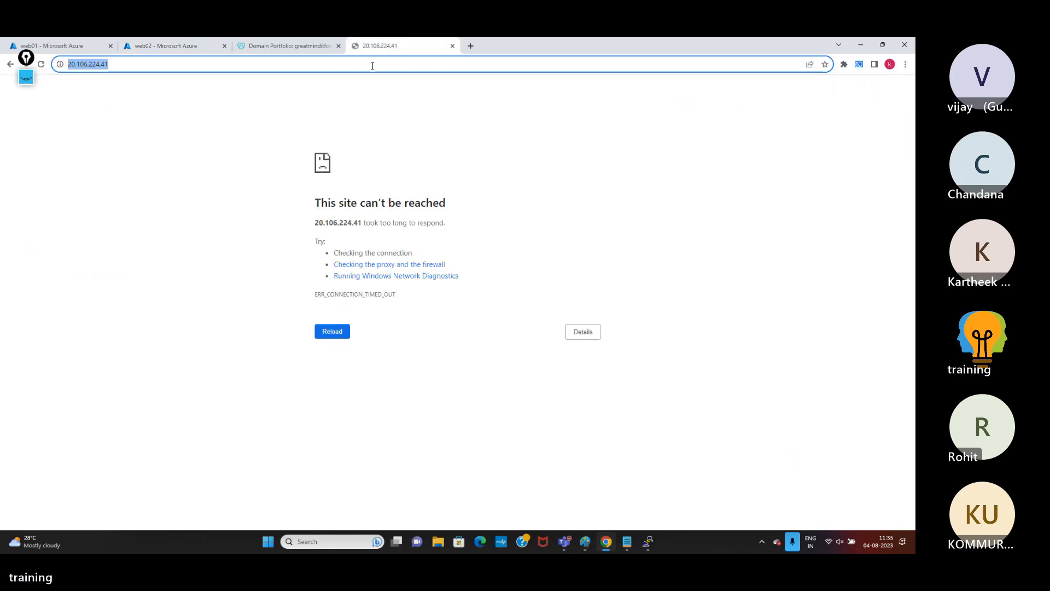
key("Return")
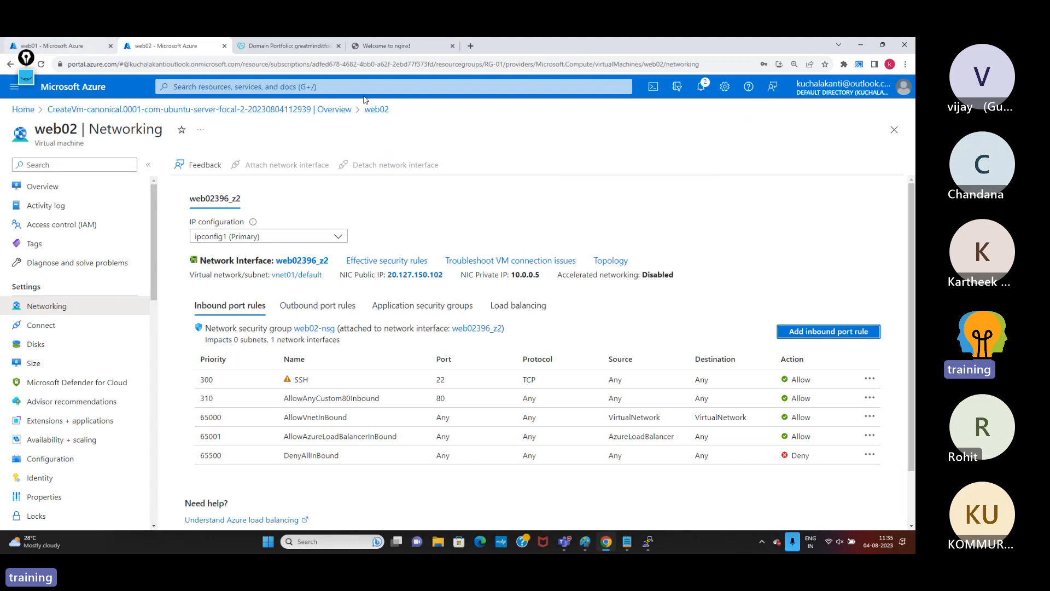
left_click(368, 47)
Load web02's IP 20.127.150.102 in a new tab, then bring Paint forward
left_click(165, 46)
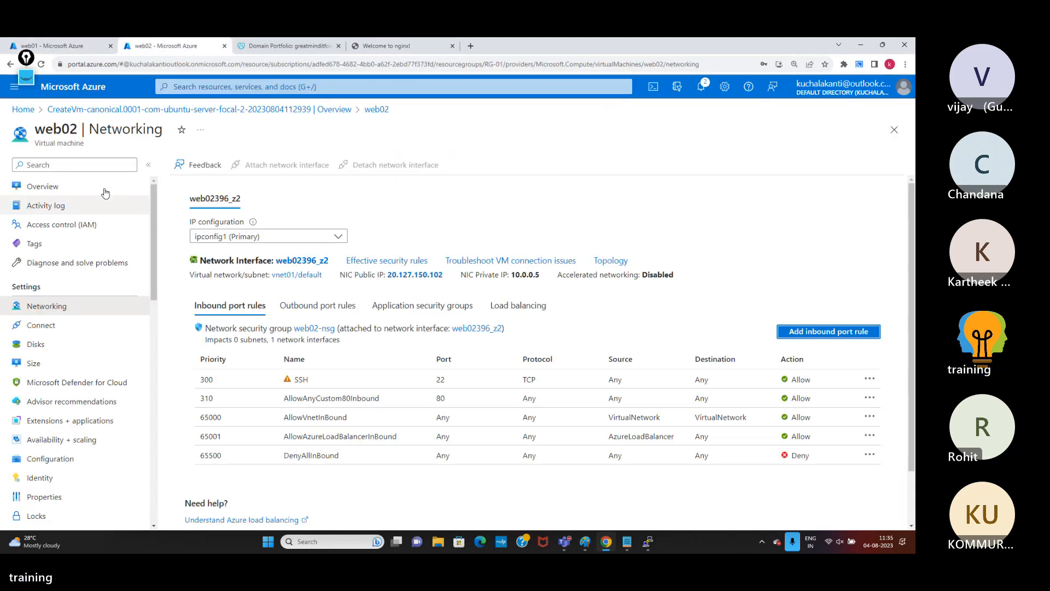
left_click(65, 187)
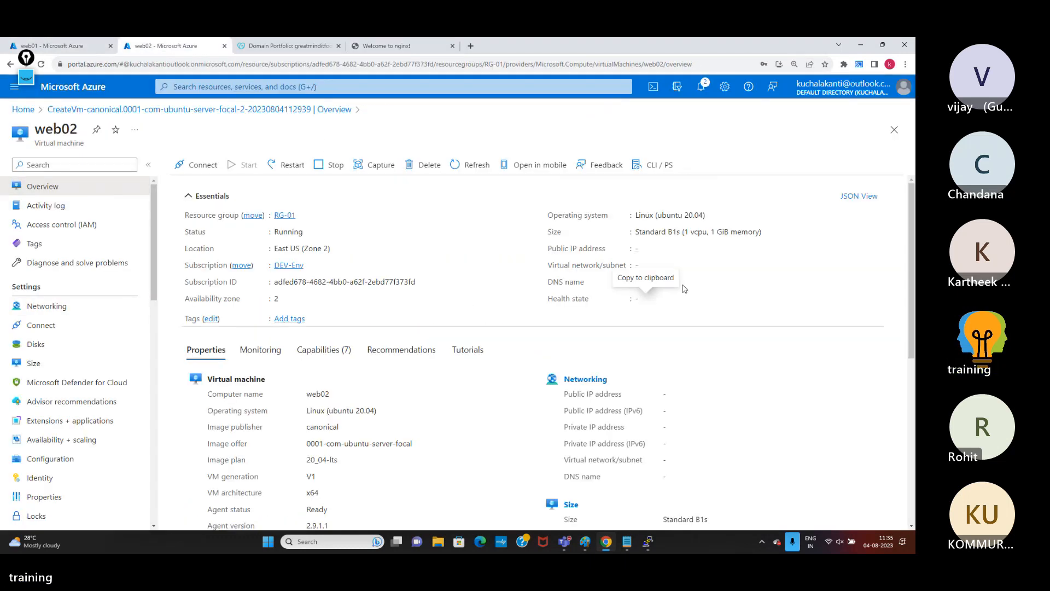
left_click(694, 248)
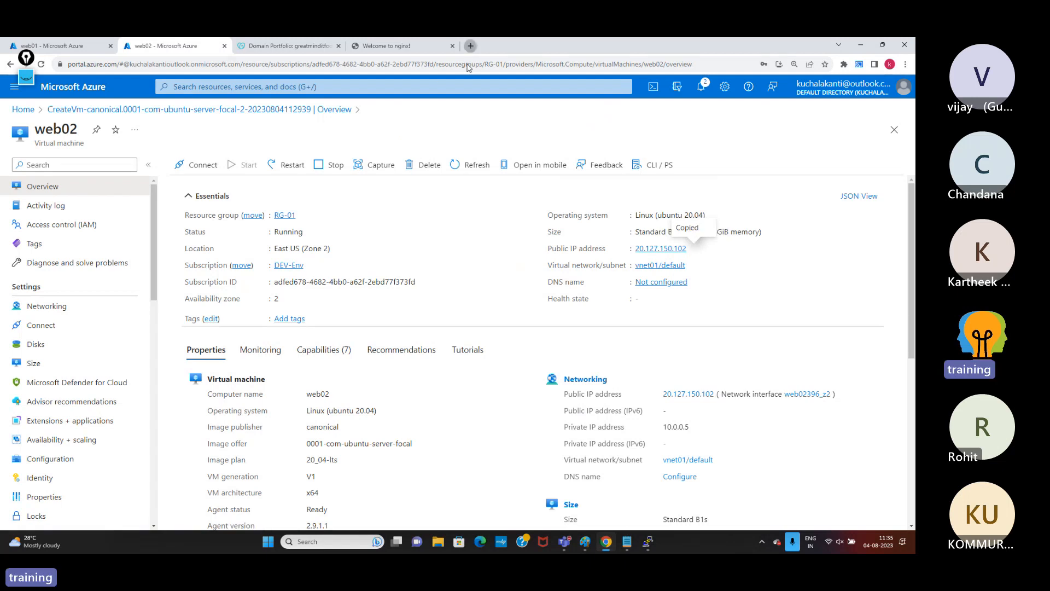
left_click(470, 46)
left_click(463, 65)
key("ctrl+v")
key("Return")
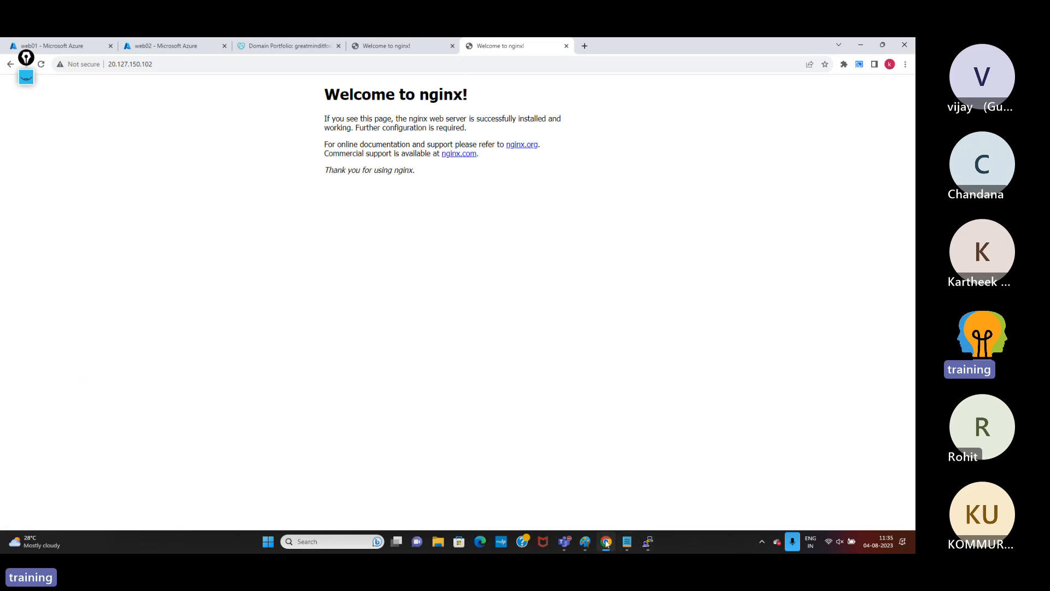
left_click(588, 543)
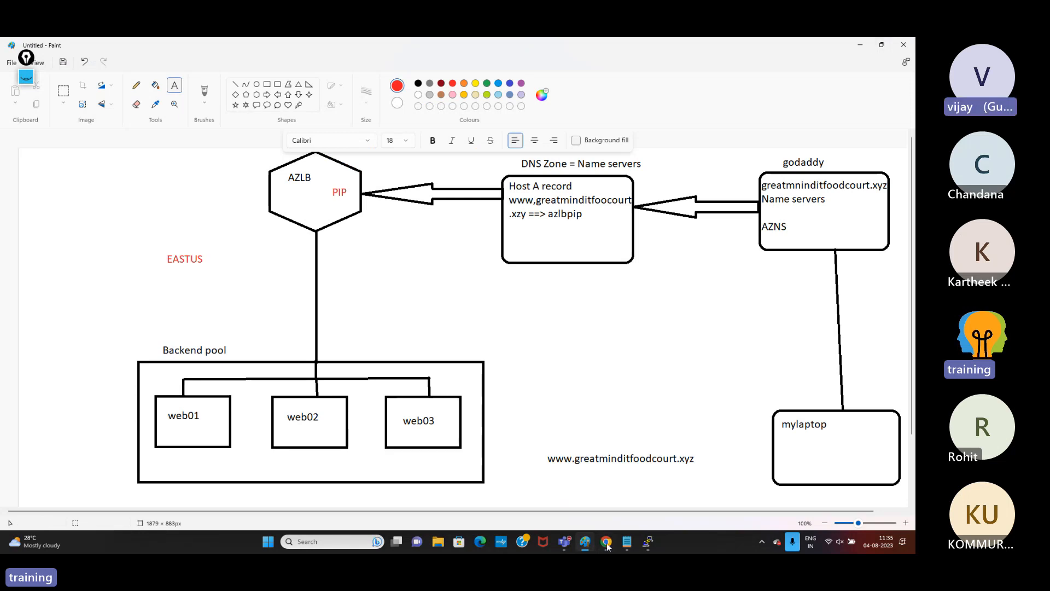
Add an 'SKU ==> model' line below the round robin note in Notepad
left_click(625, 545)
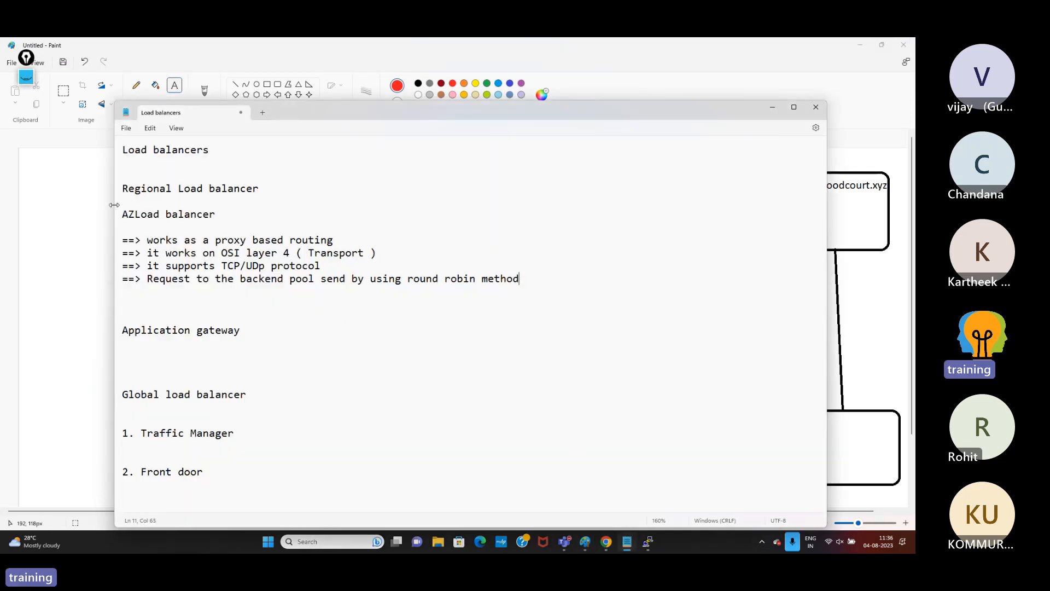
key("Return")
key("Return")
key("Return")
key("Return")
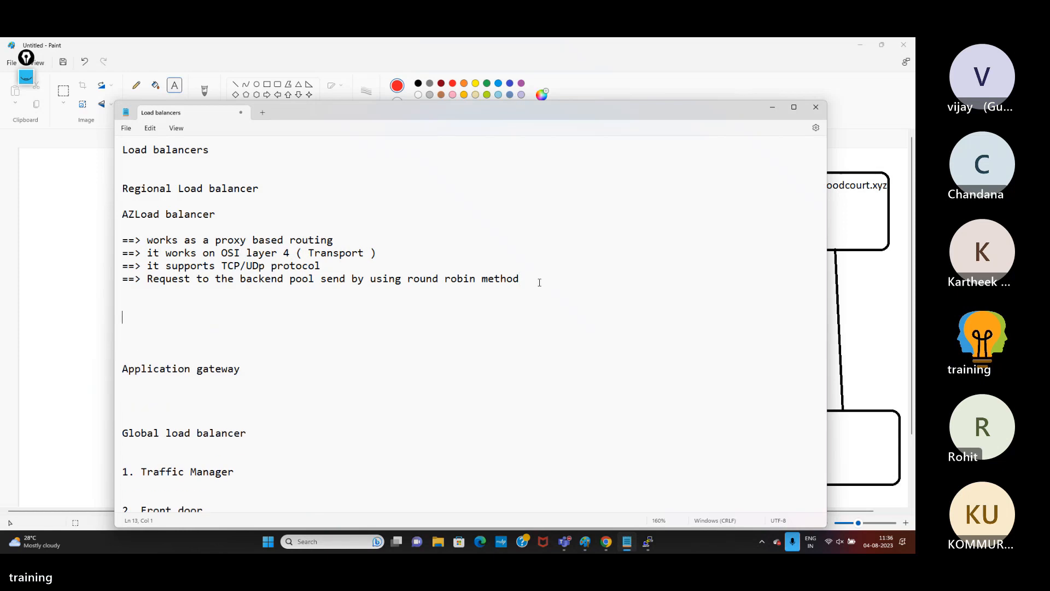
key("Return")
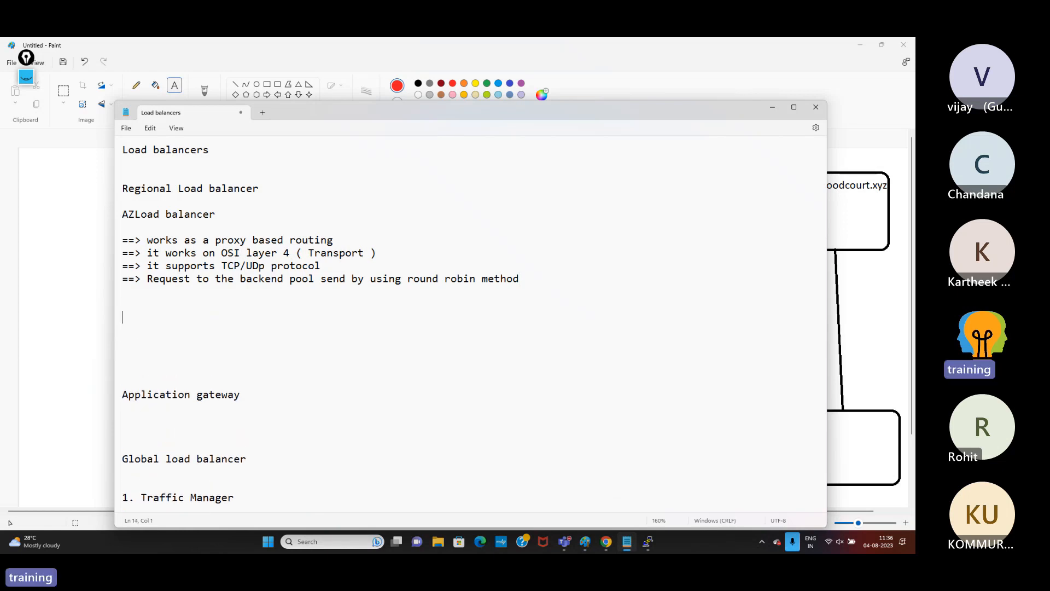
type("SJ")
key("BackSpace")
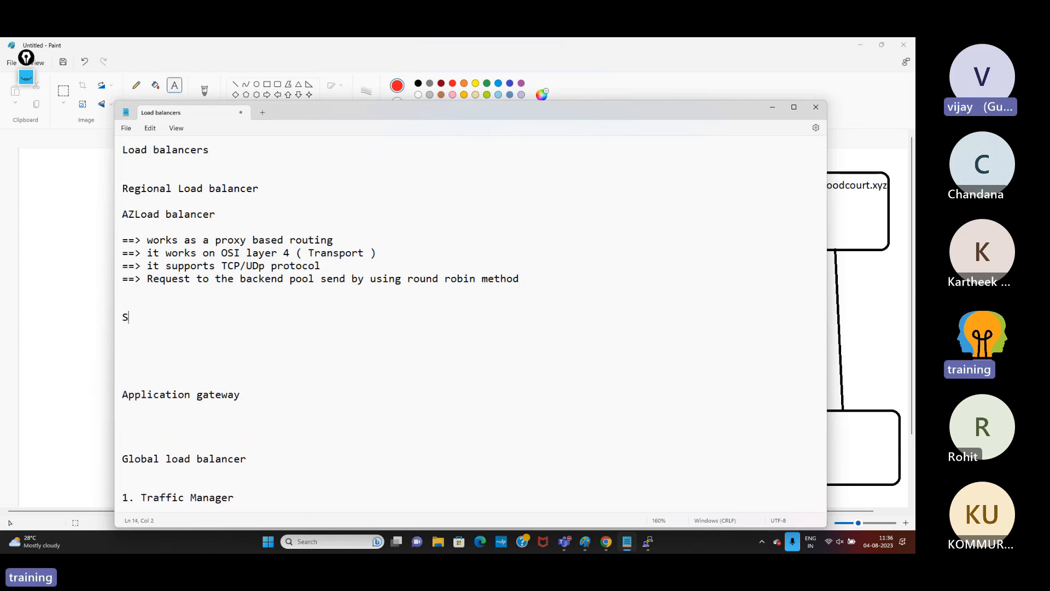
type("HJ")
key("BackSpace")
key("BackSpace")
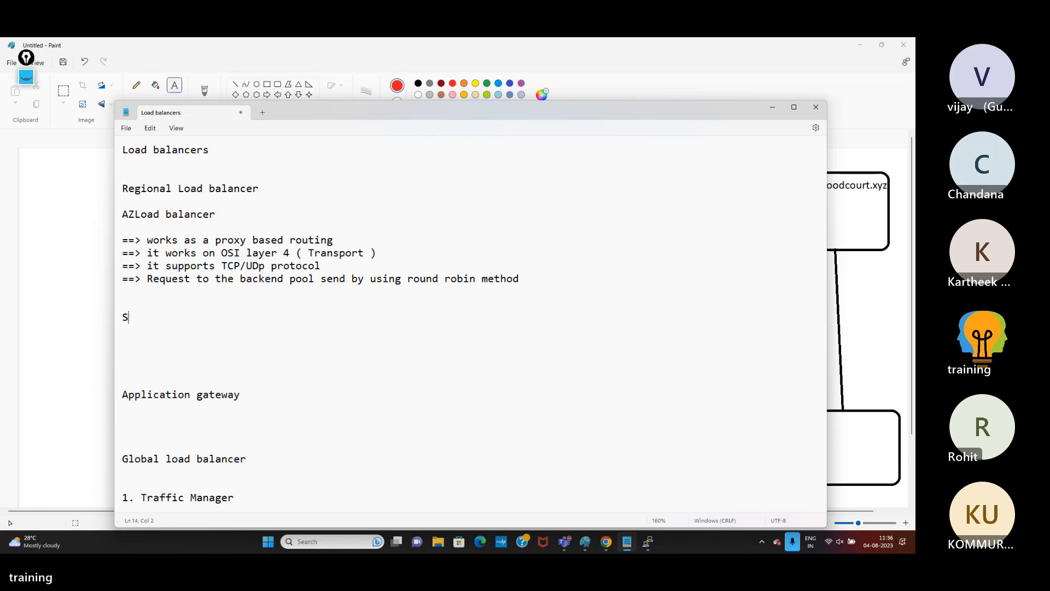
type("KU ==> ")
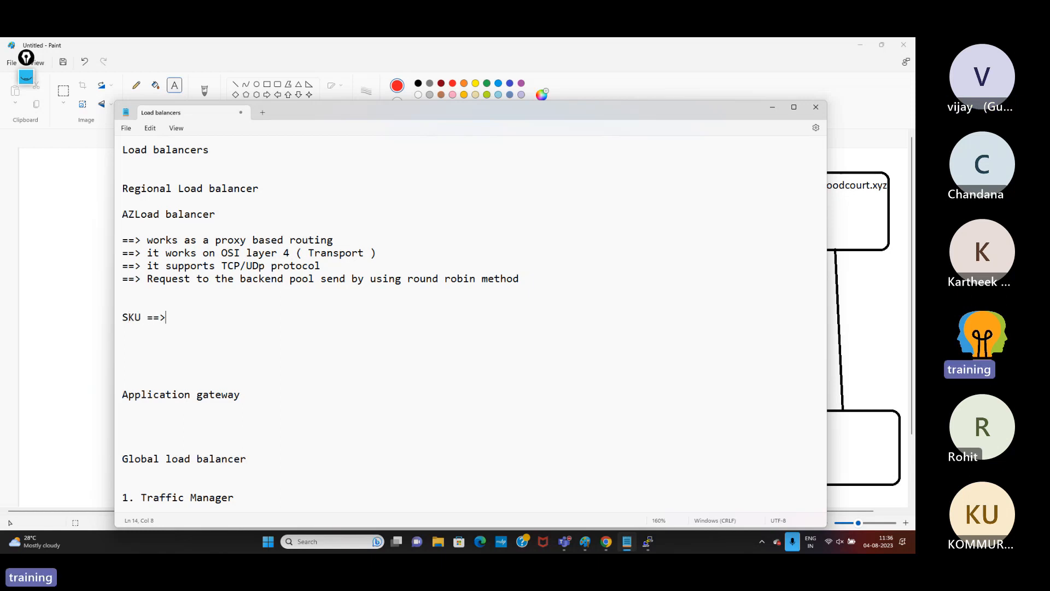
type("model")
key("Return")
key("Return")
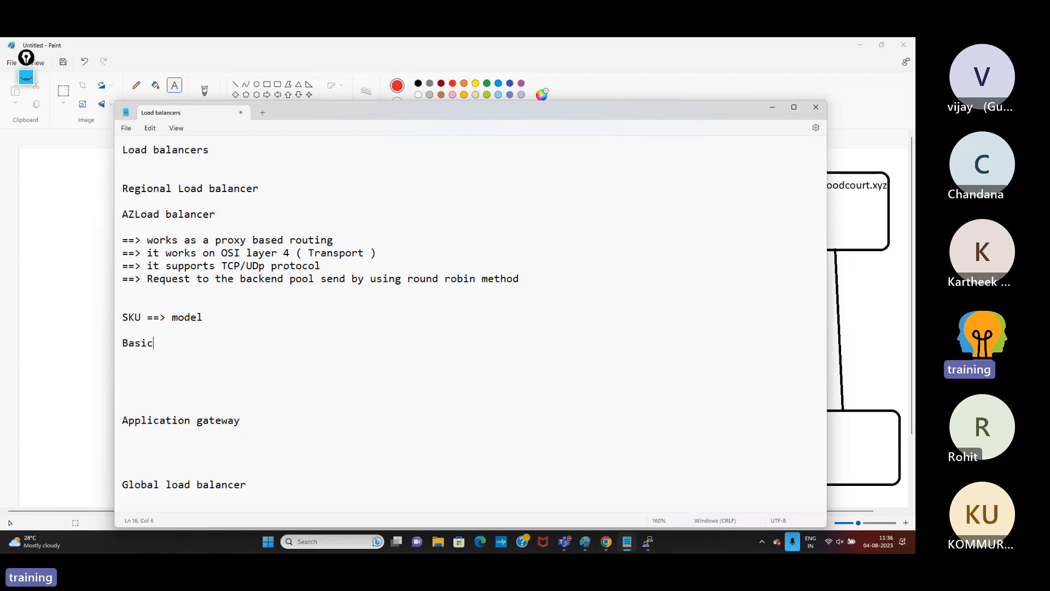
Add Basic and Standard entries; note Basic is free, no SLA, supports 100 instances
type("Basic")
key("Return")
key("Return")
type("Standard")
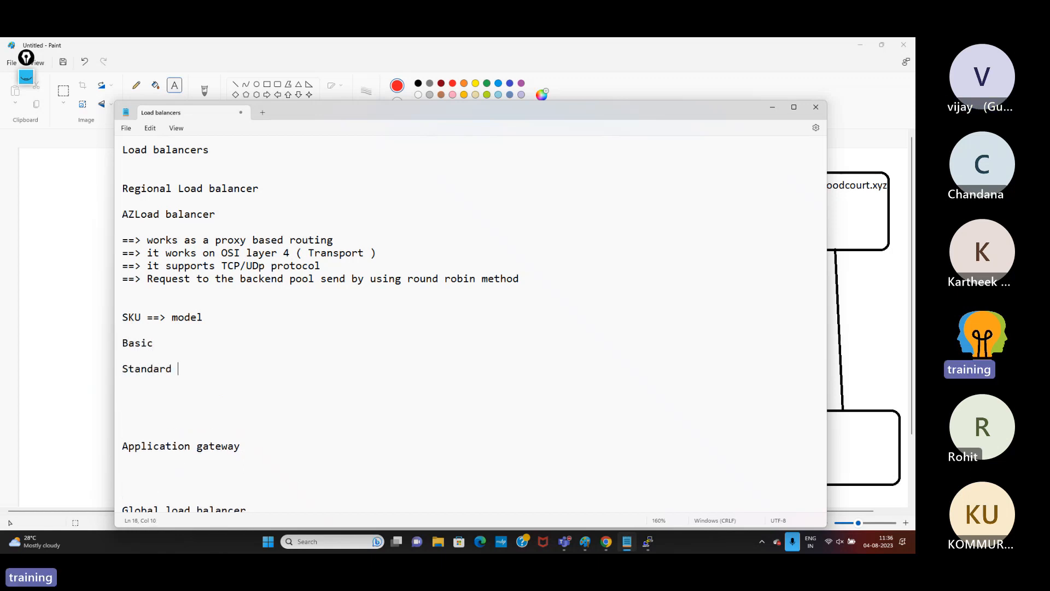
key("Left")
type("=> it is free of c")
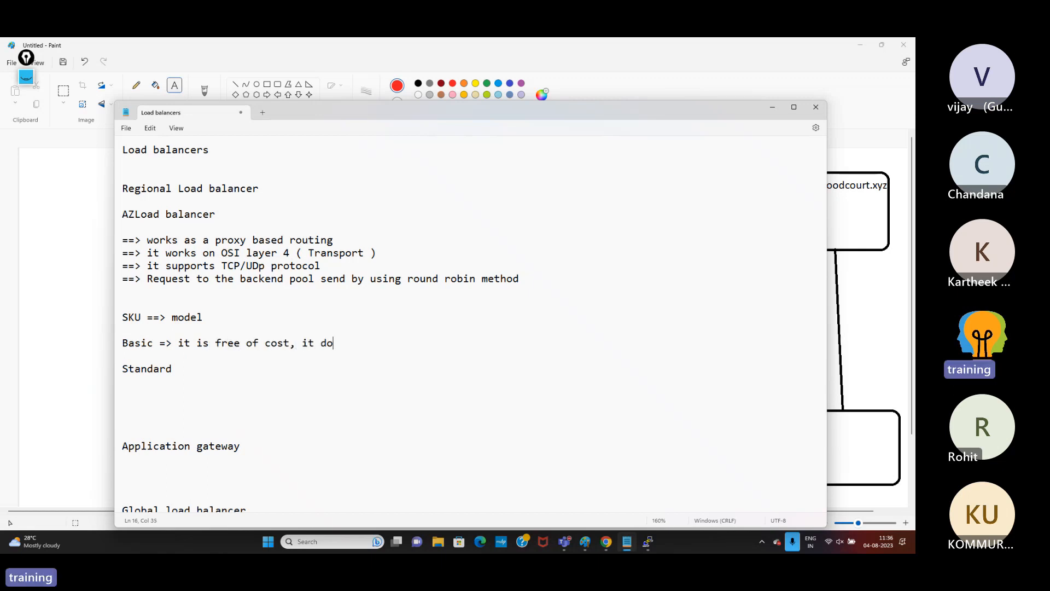
type("ost, it does not provid")
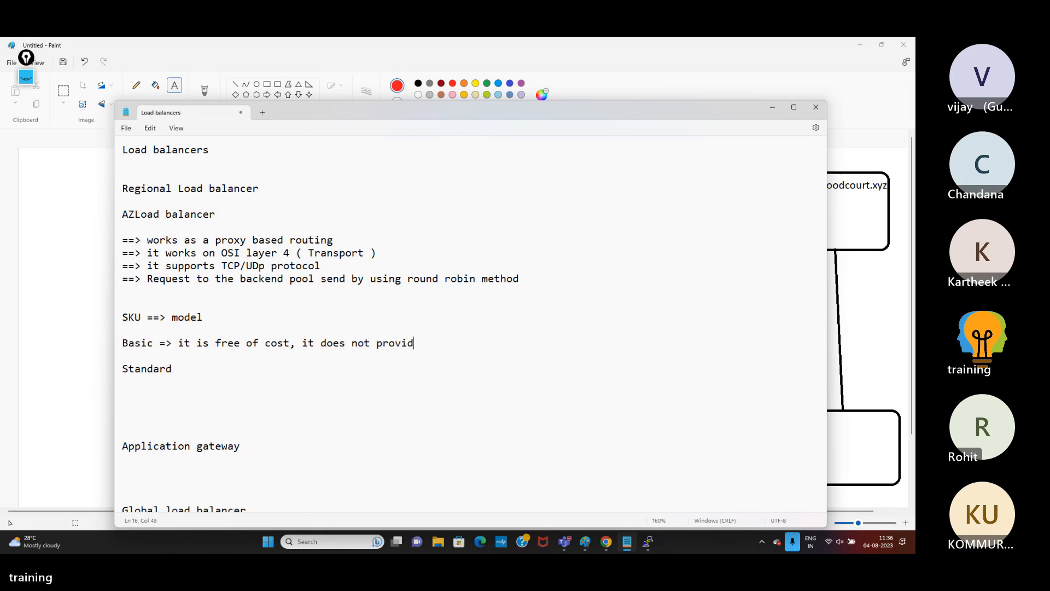
type("e SLA (")
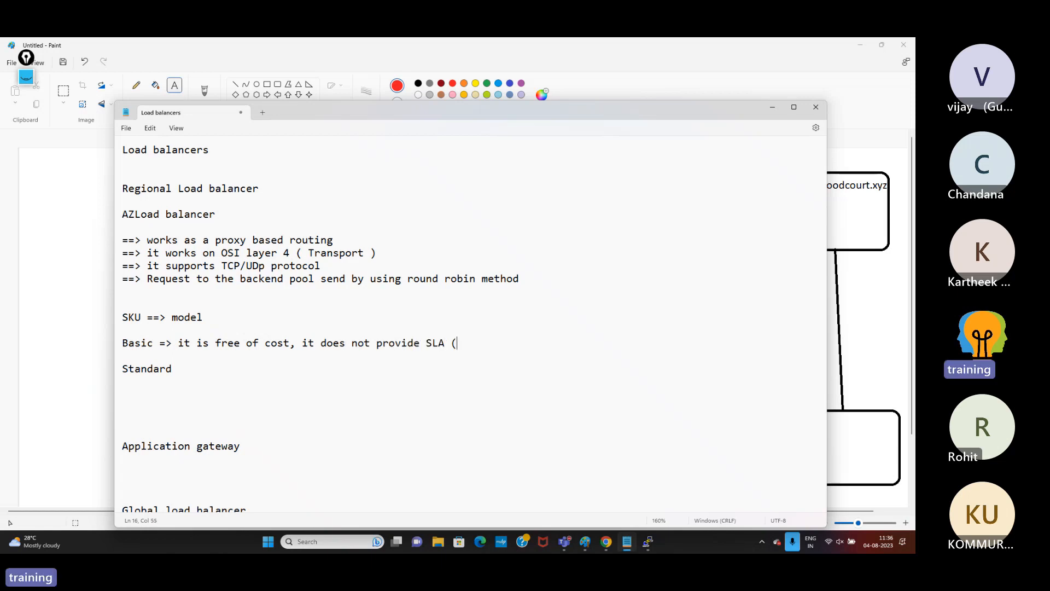
type(" service level agreeemnt")
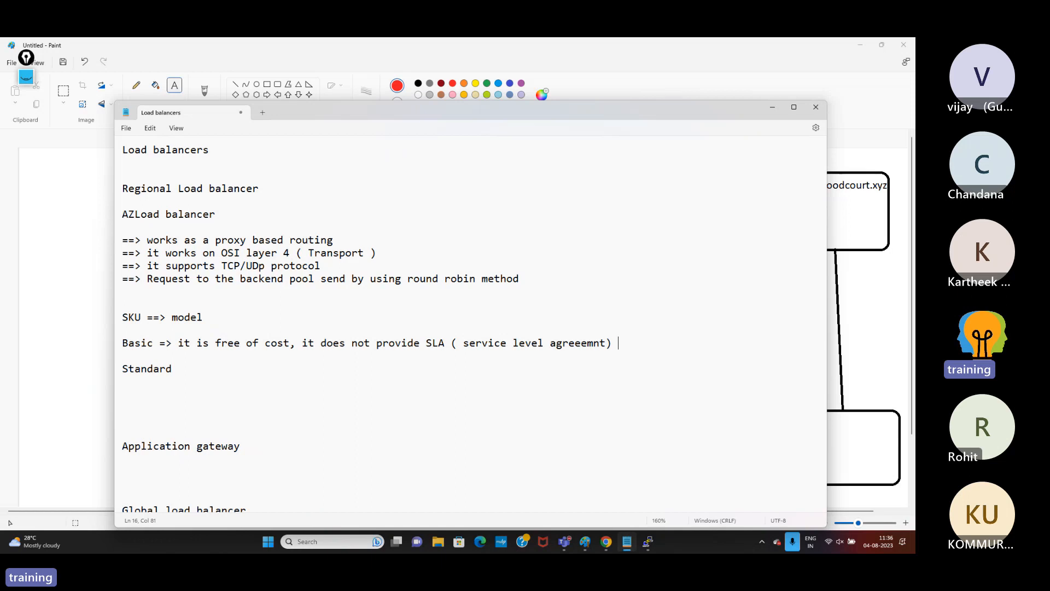
type("it supports 100 instances")
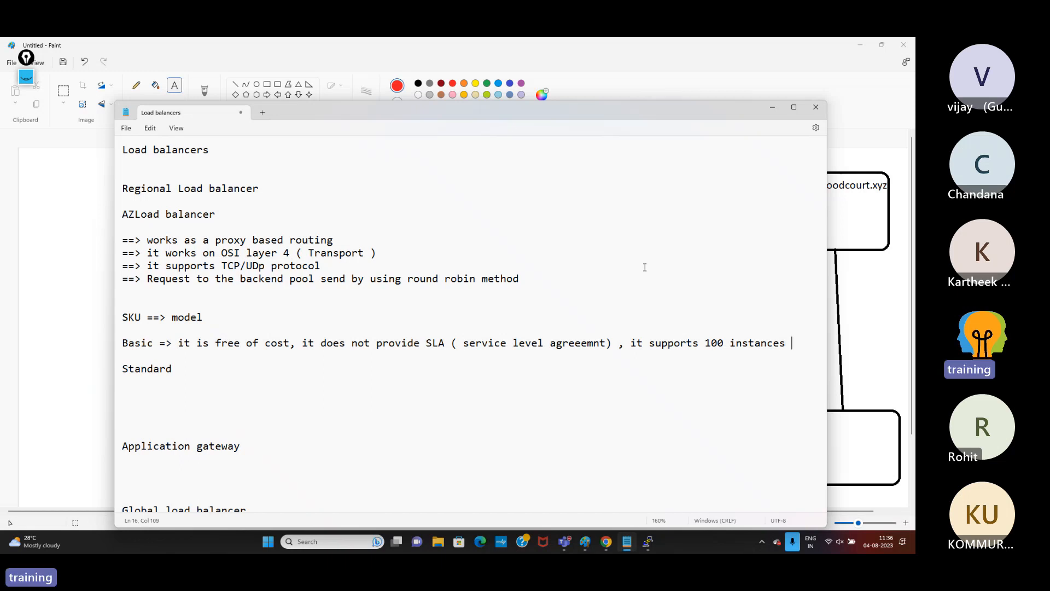
left_click_drag(631, 343, 753, 343)
Note that Standard has a cost, provides an SLA guarantee, and supports 1000 instances
left_click(866, 332)
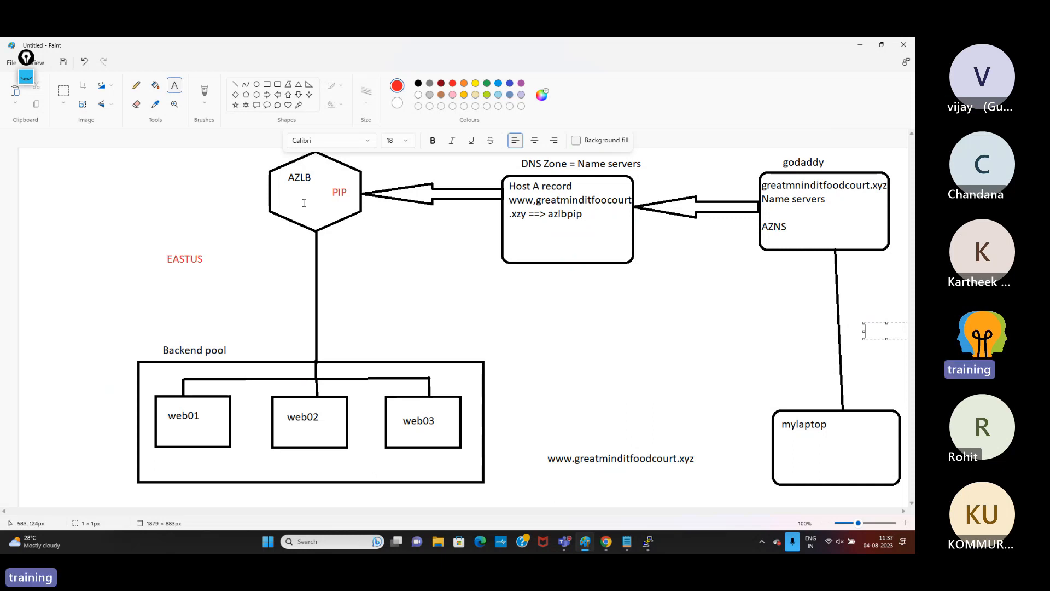
left_click(626, 541)
left_click(191, 371)
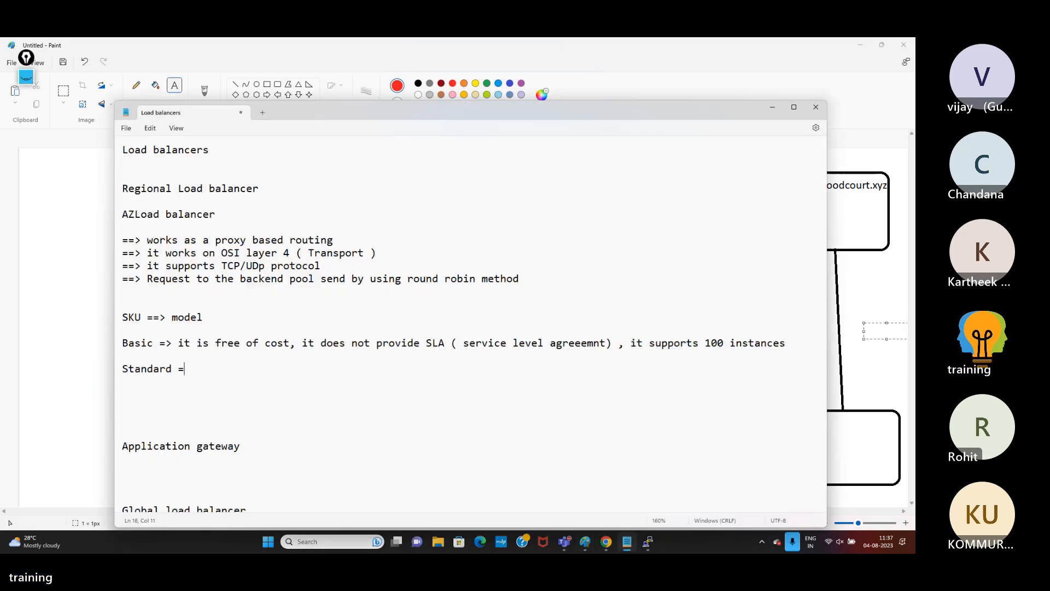
type("it")
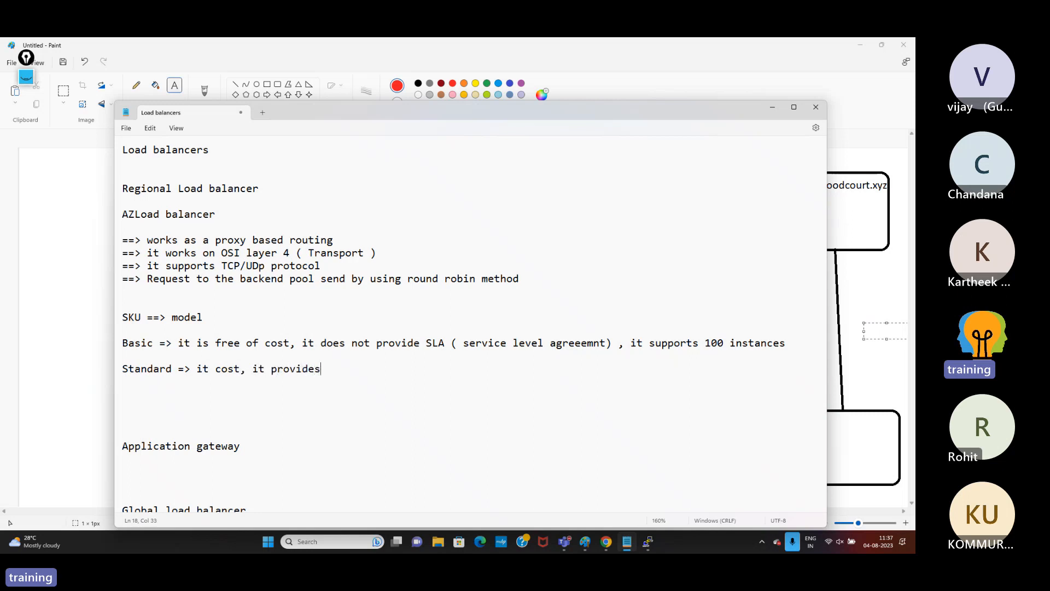
type("cost, it provides gurantee 99.12 9's ==> it sup")
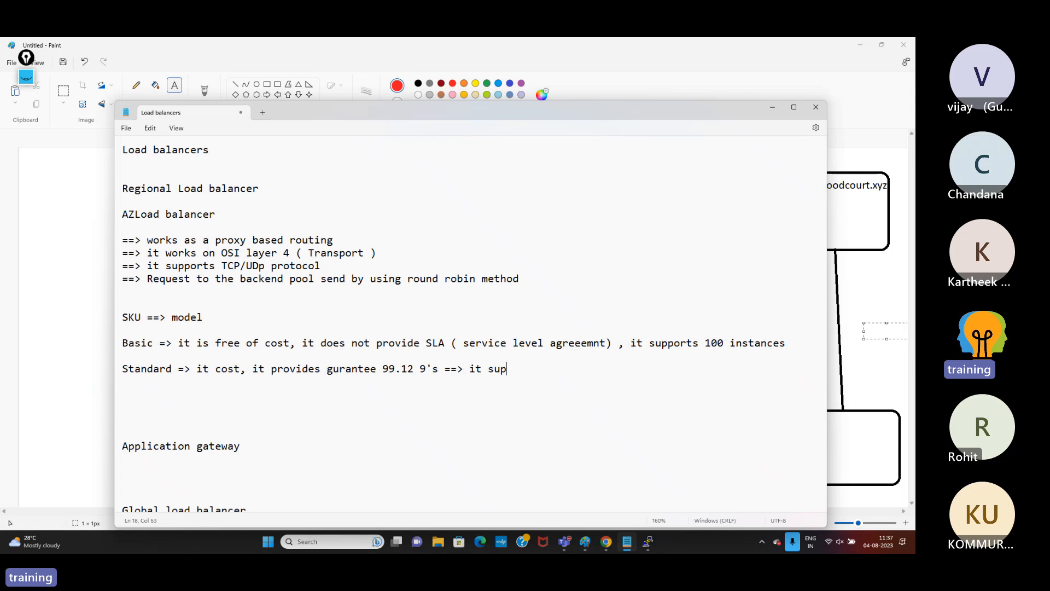
type("por")
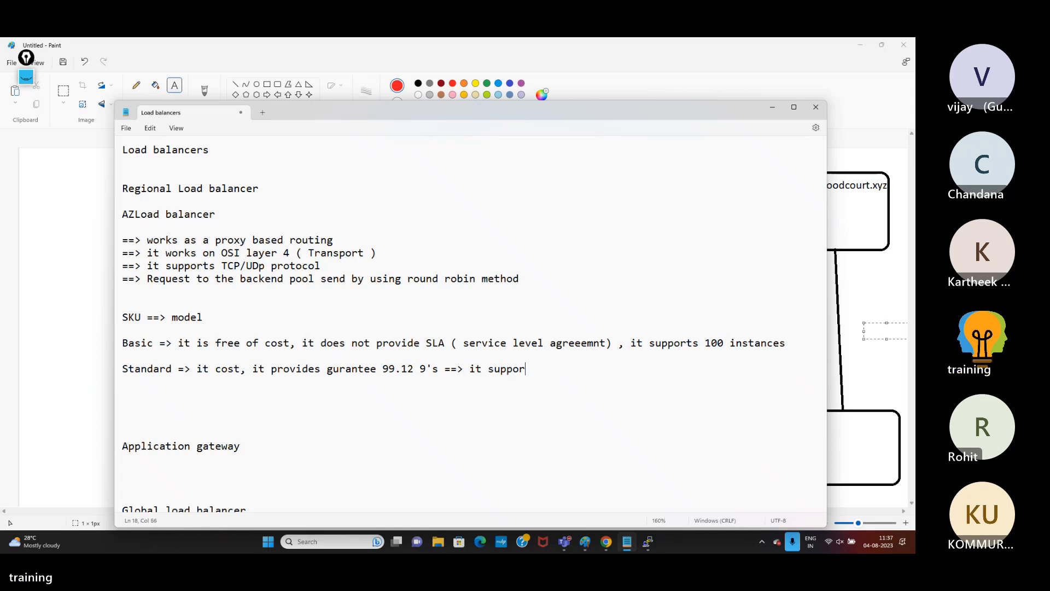
type("ts 1000 instances")
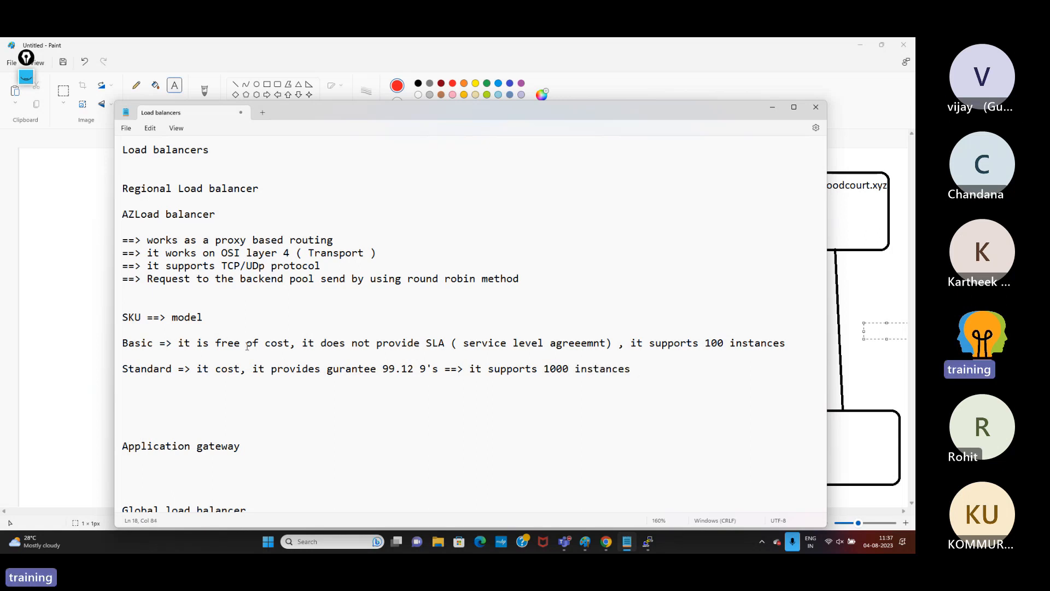
left_click(771, 107)
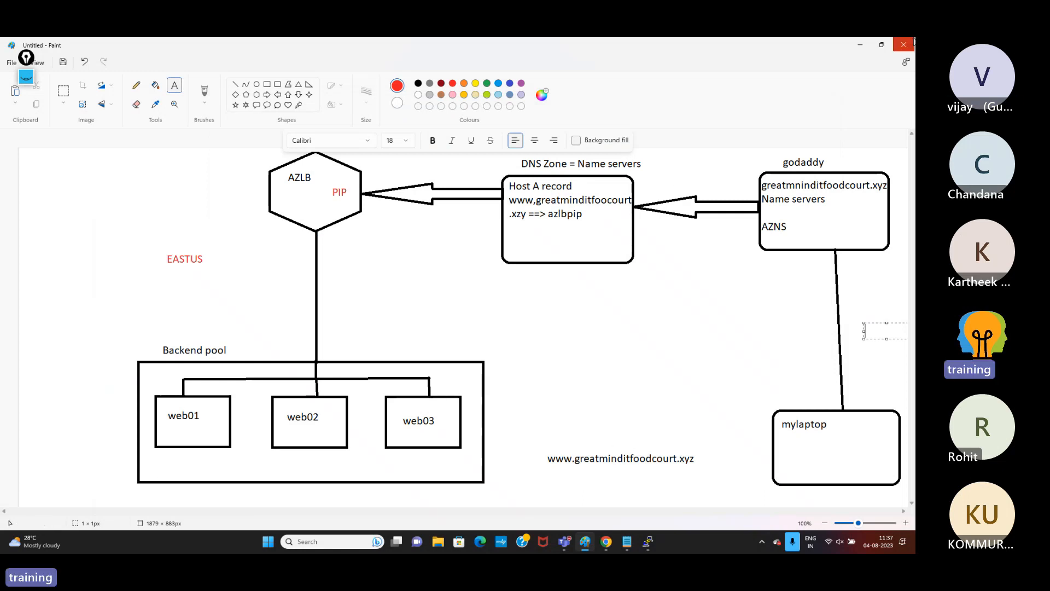
Search for Load balancers in the portal and start creating a new one
left_click(860, 45)
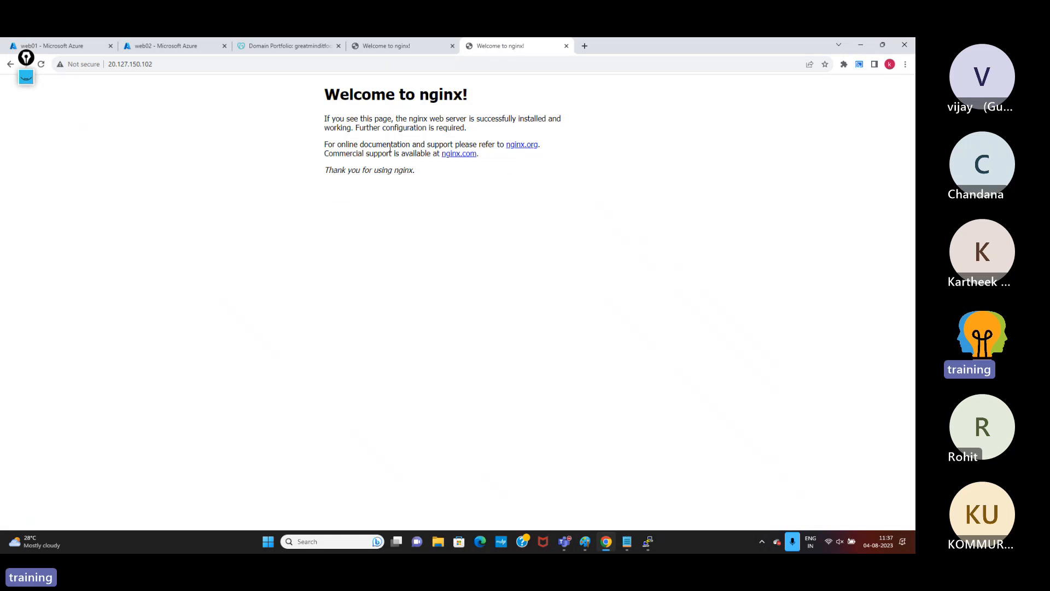
left_click(126, 46)
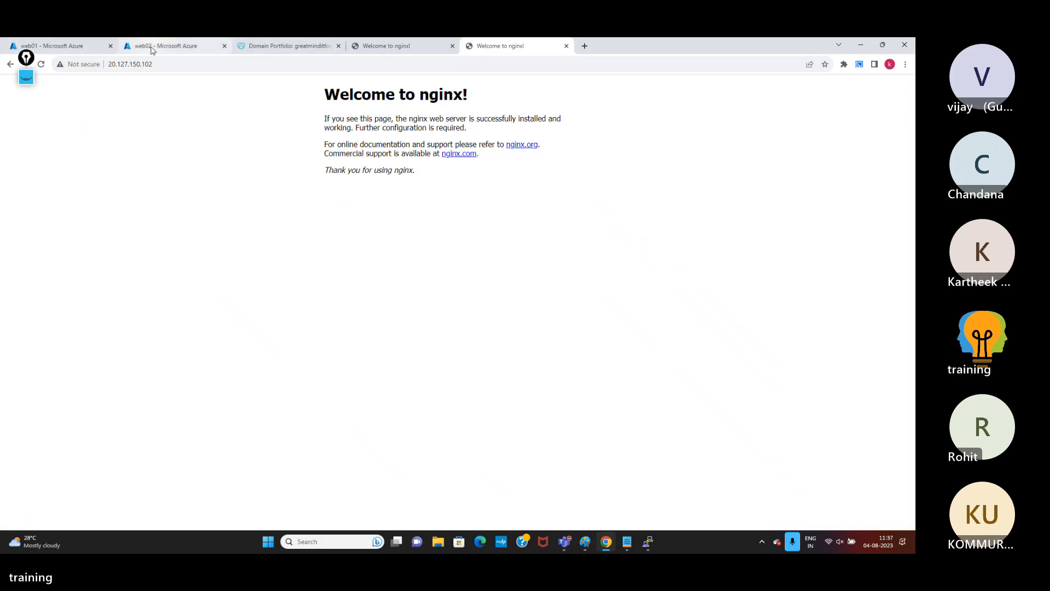
left_click(299, 87)
type("loca")
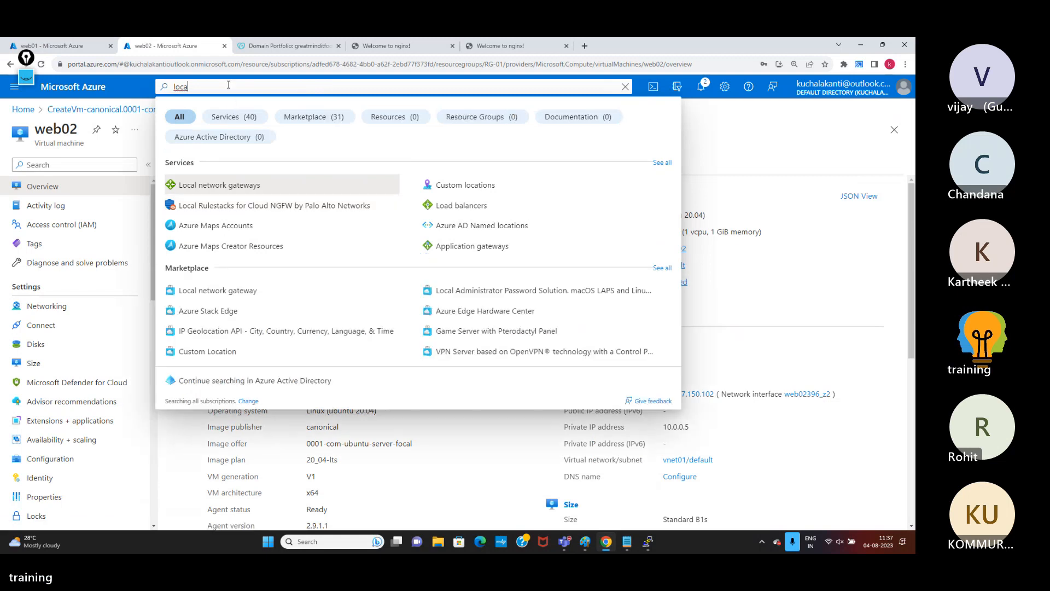
key("BackSpace")
key("BackSpace")
type("ad")
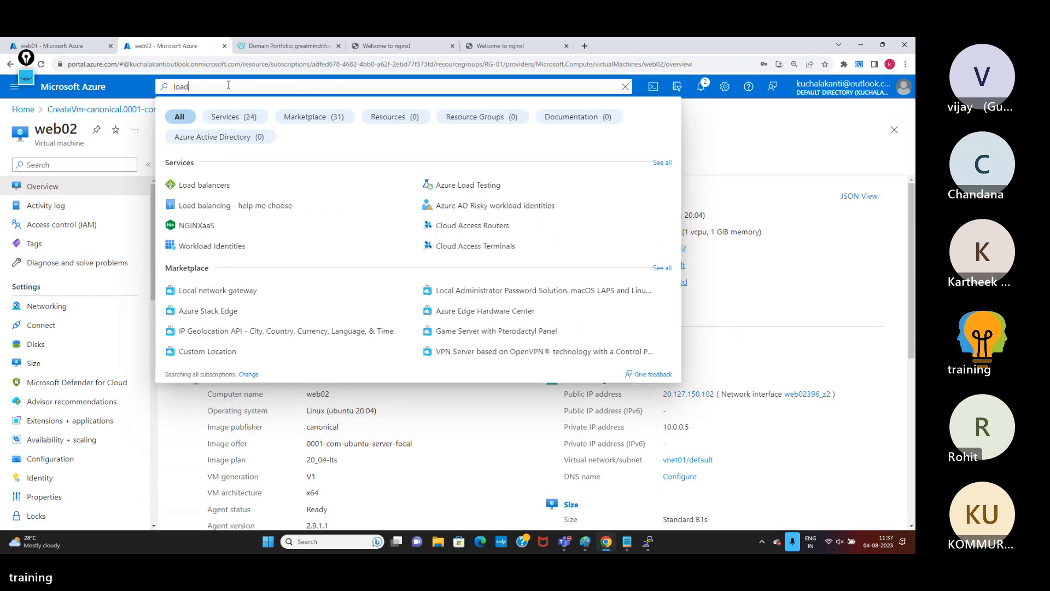
left_click(209, 183)
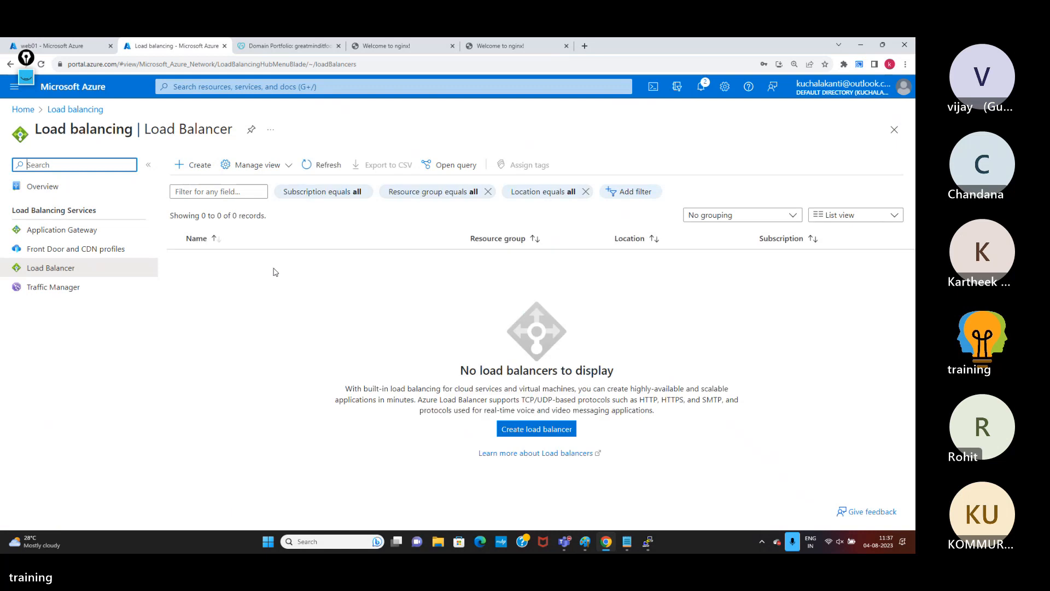
left_click(526, 429)
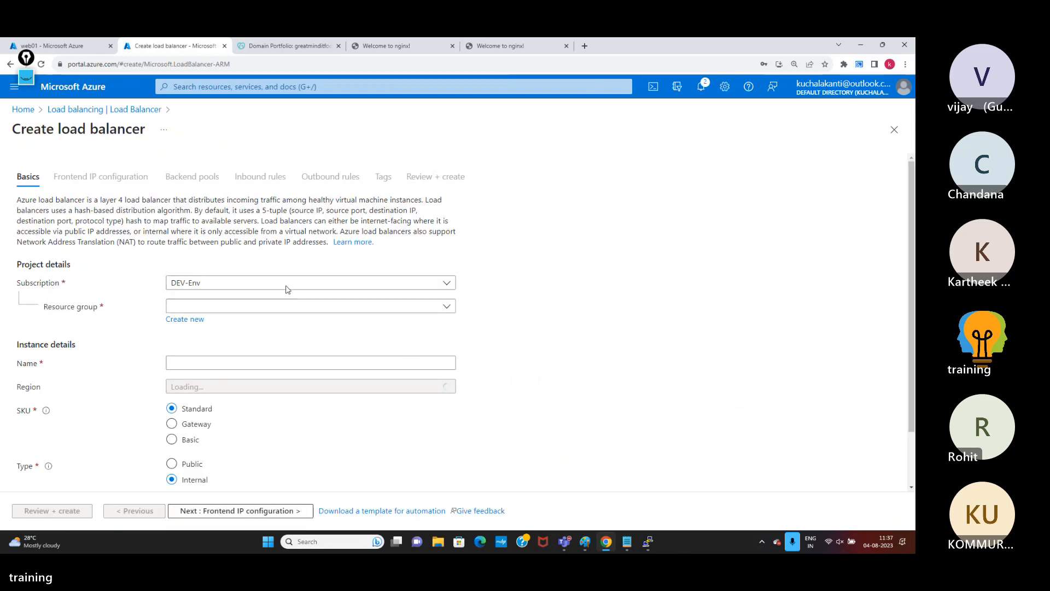
Put the load balancer in resource group RG-01 and name it azlb01
scroll(79, 244, "down", 1)
left_click(246, 258)
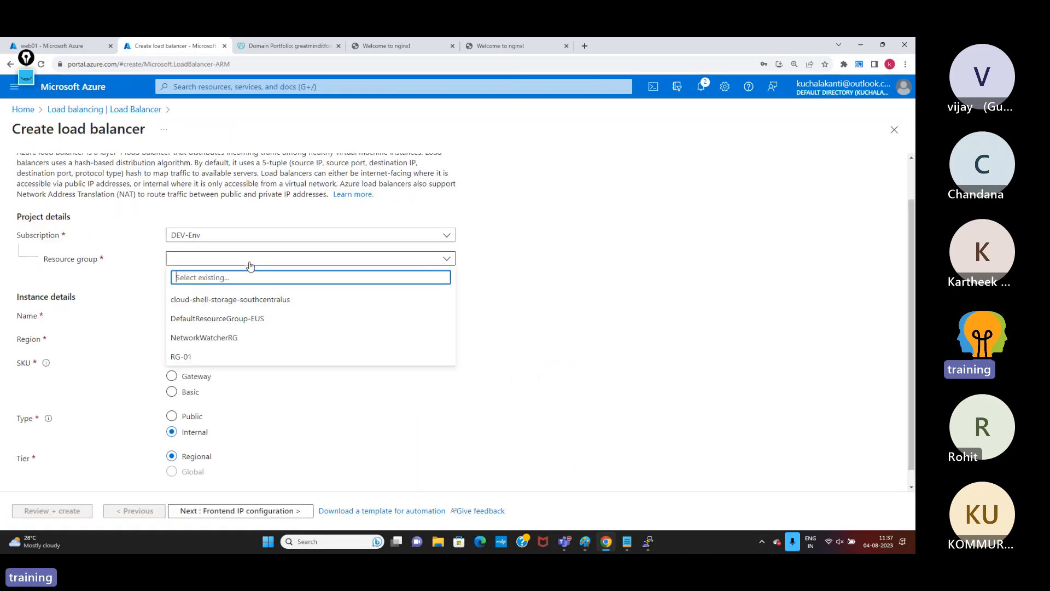
left_click(217, 358)
scroll(626, 337, "down", 1)
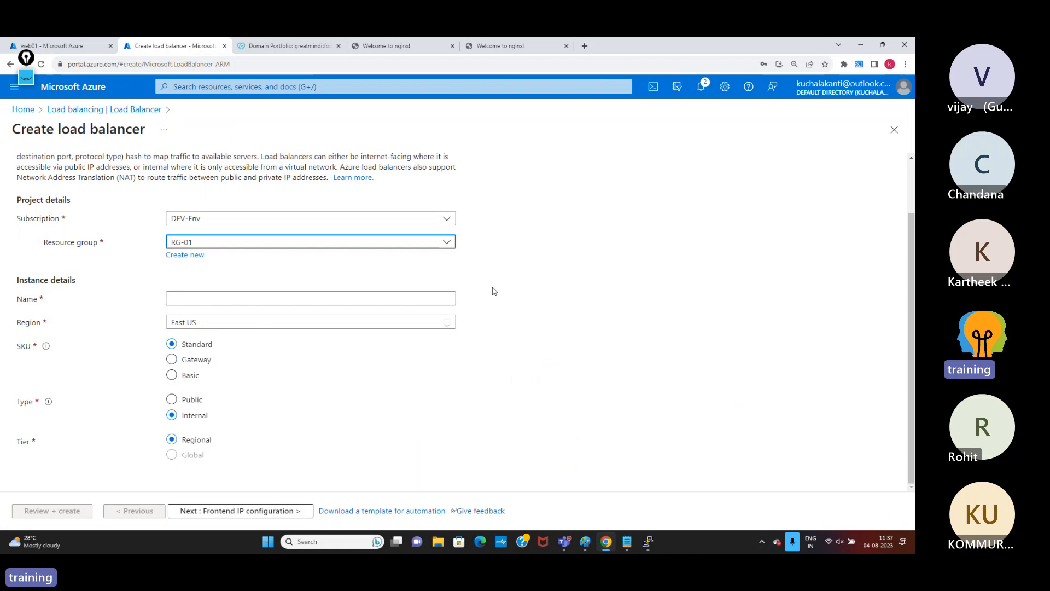
left_click(192, 297)
type("lb")
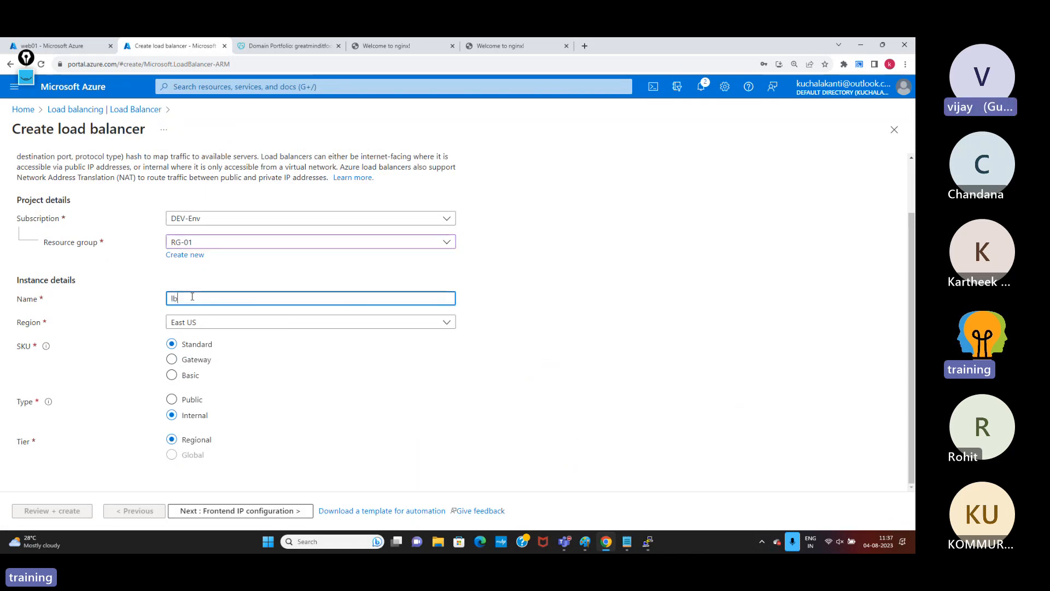
type("01az")
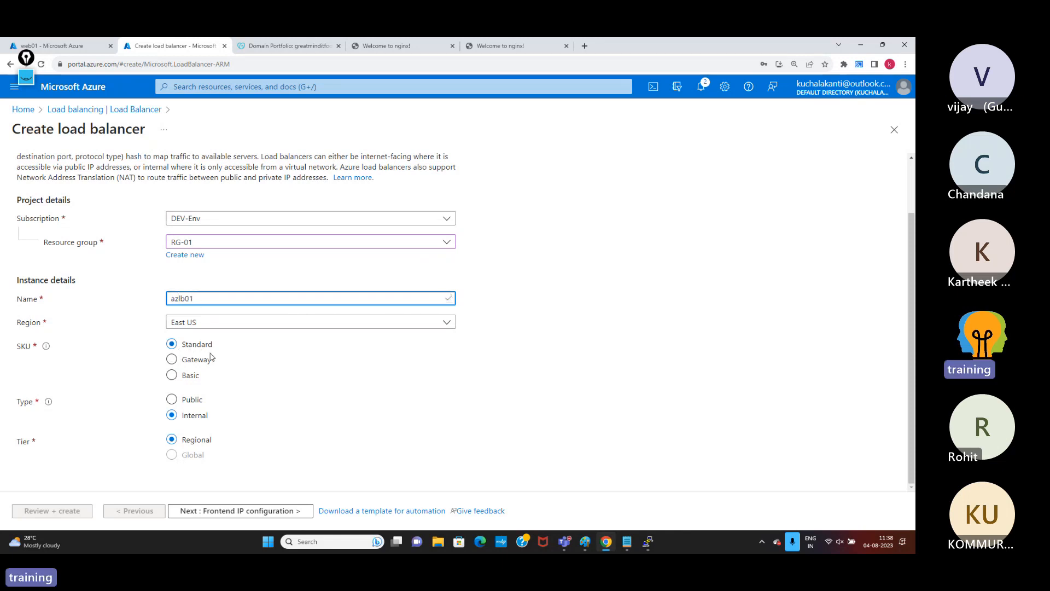
Set the load balancer type to Public, keeping the Standard SKU
left_click(171, 399)
left_click(172, 415)
left_click(171, 399)
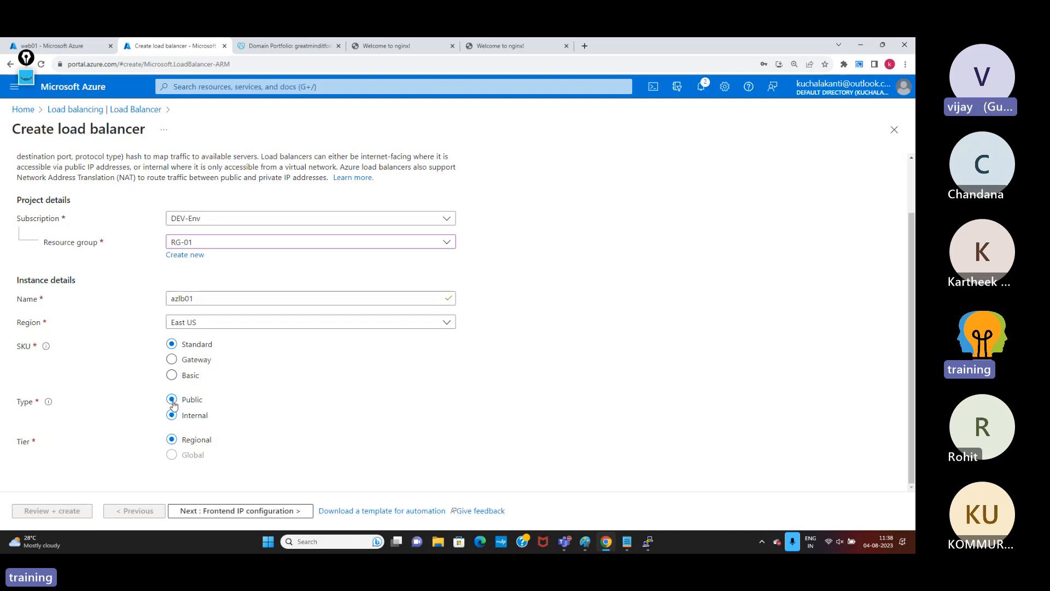
left_click(171, 415)
left_click(169, 400)
left_click(168, 415)
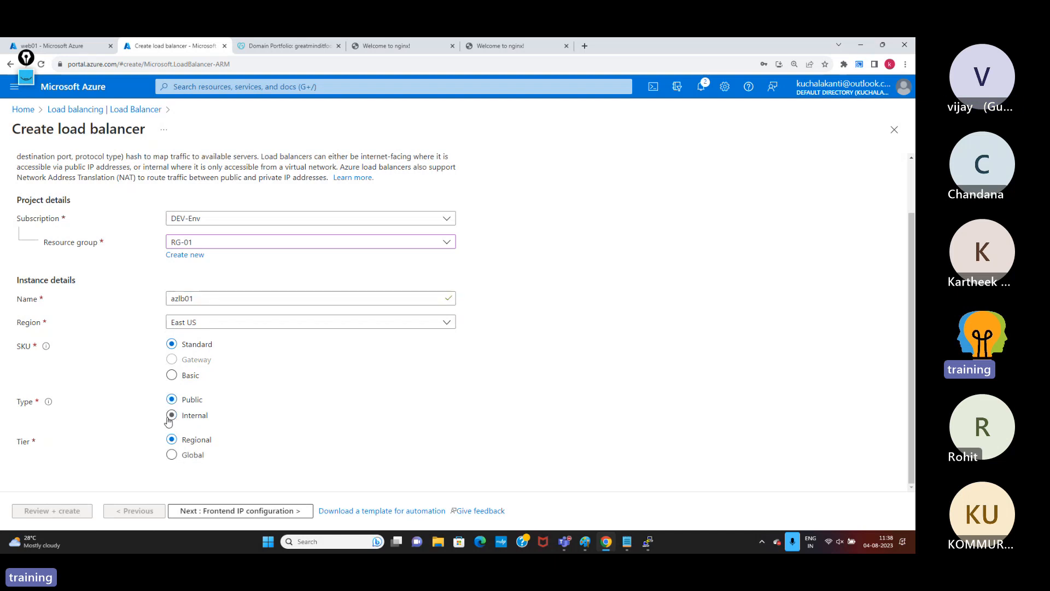
left_click(169, 417)
left_click(171, 400)
left_click(586, 541)
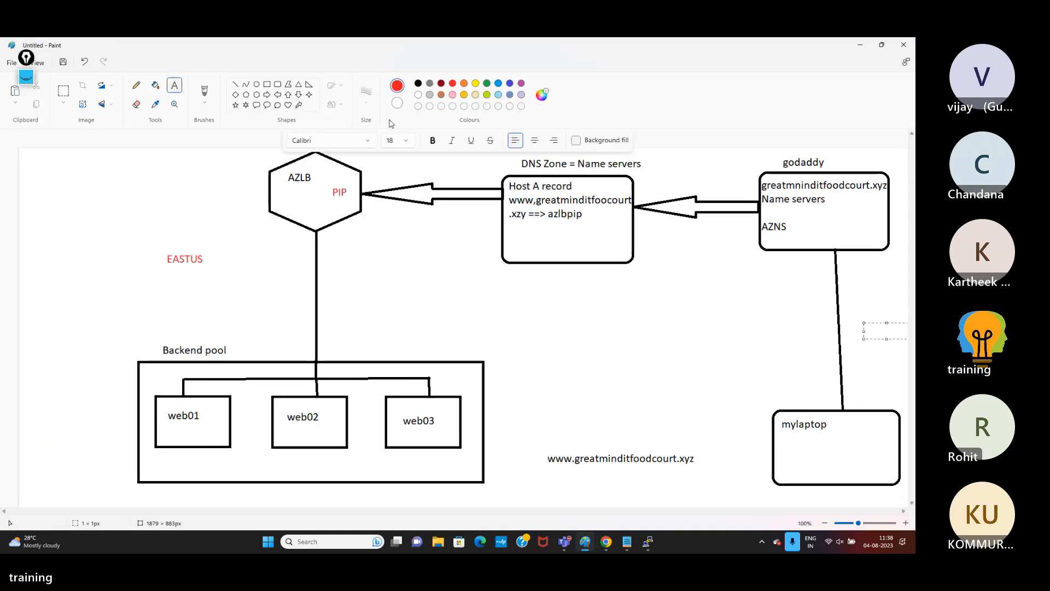
left_click(26, 77)
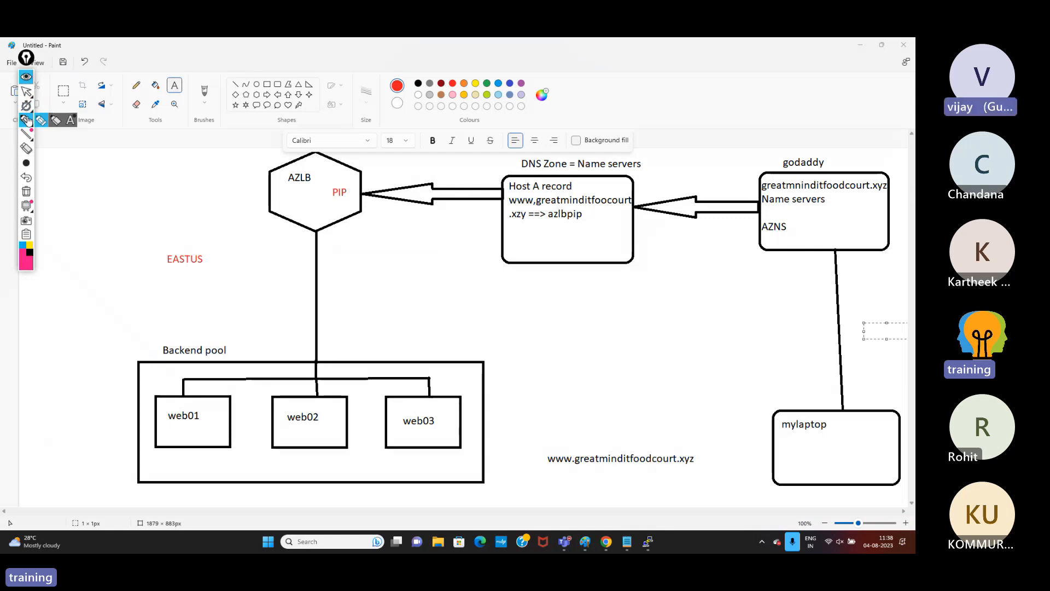
mouse_move(742, 199)
left_mouse_down()
mouse_move(378, 186)
mouse_move(342, 194)
left_mouse_up()
mouse_move(320, 144)
left_mouse_down()
mouse_move(345, 259)
mouse_move(358, 158)
mouse_move(293, 168)
left_mouse_up()
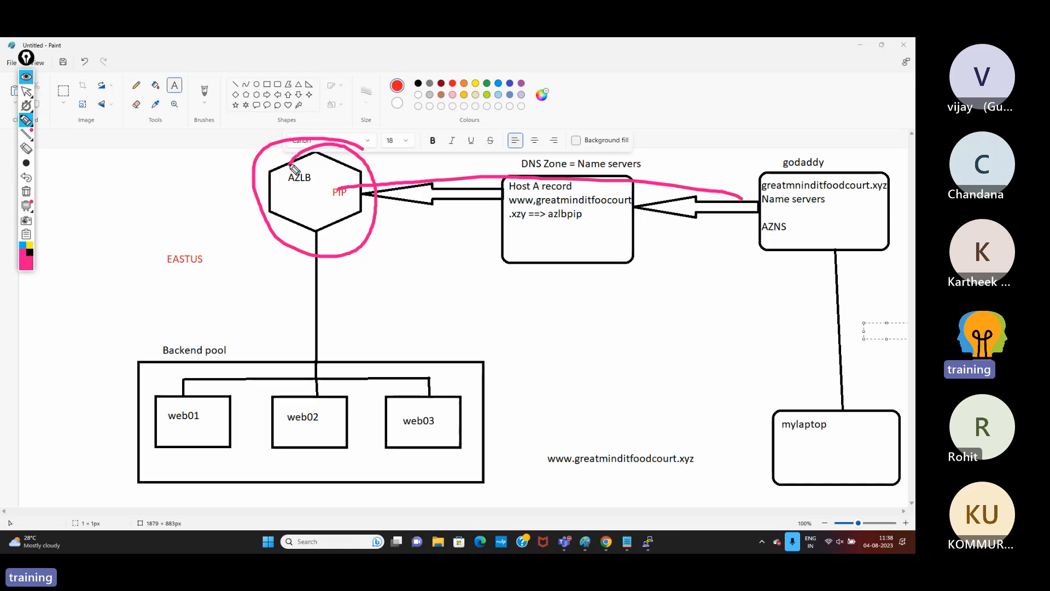
left_click(27, 191)
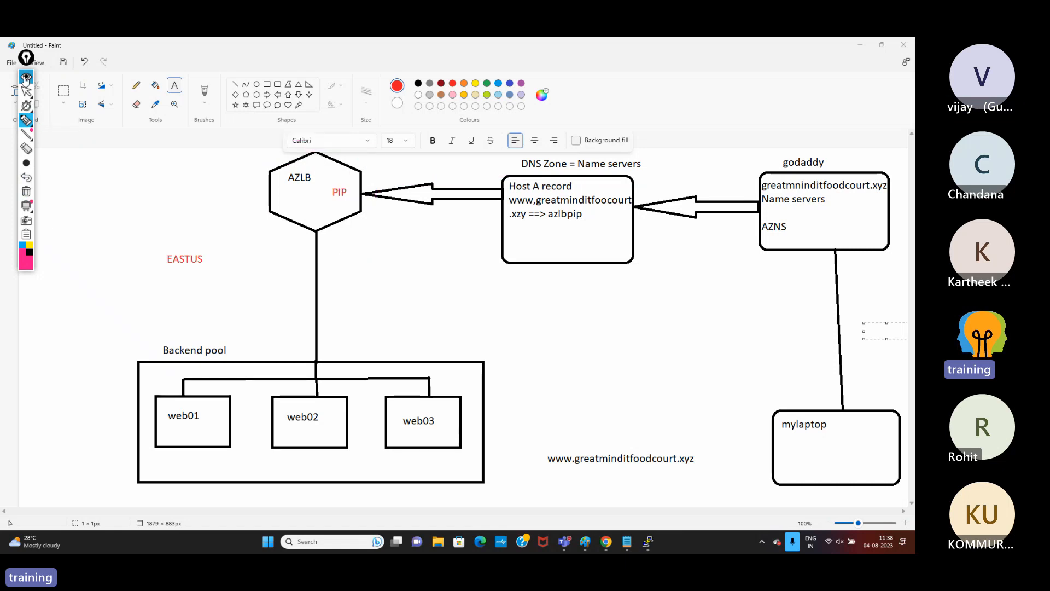
Add frontend IP configuration fo01 using new public IP azlbpip, then go to Review + create
left_click(606, 542)
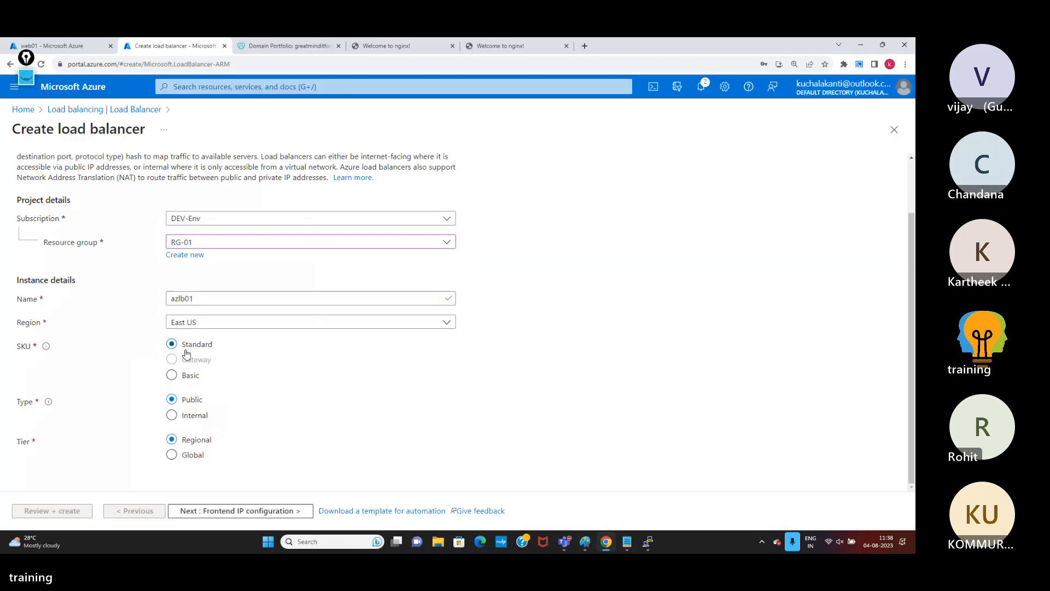
left_click(257, 517)
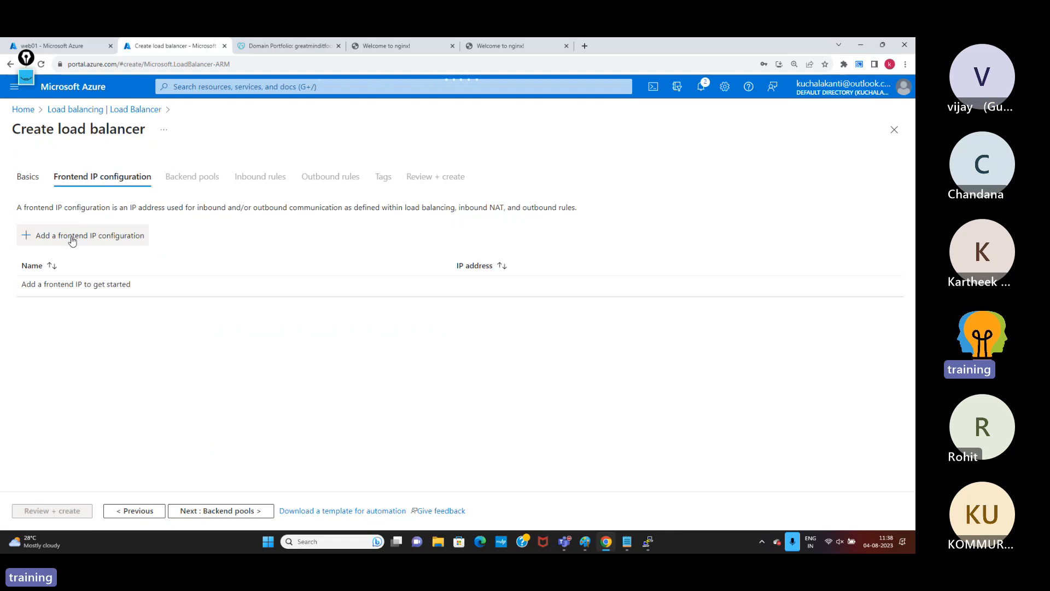
left_click(72, 242)
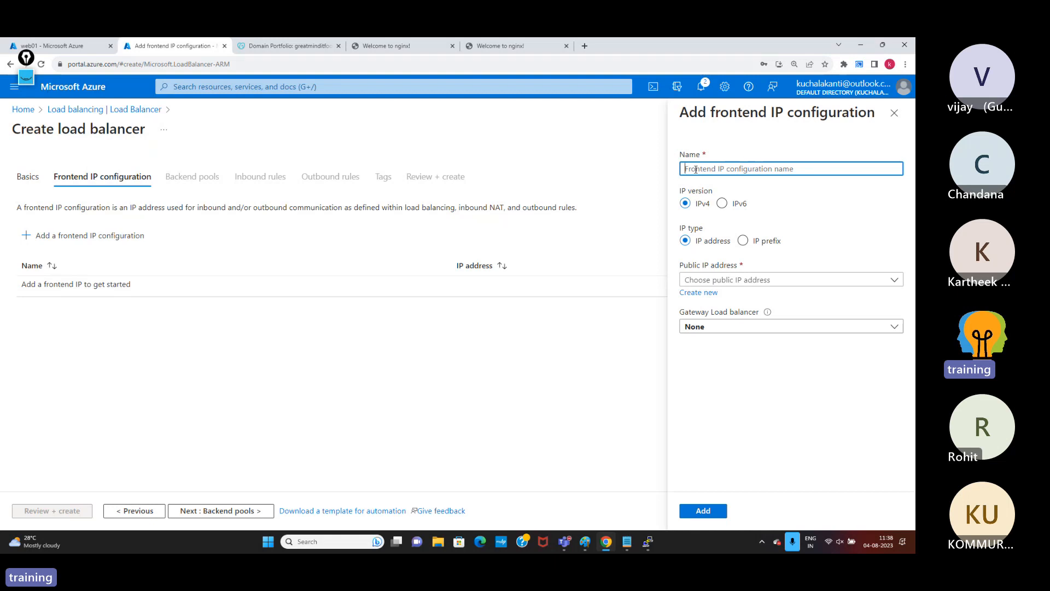
type("foo")
type("1")
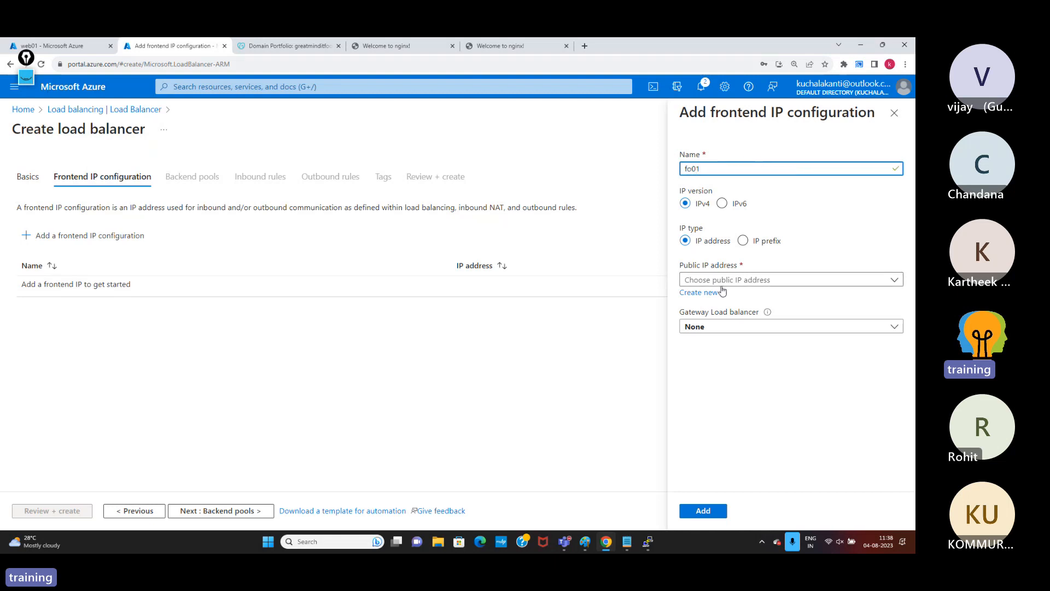
left_click(703, 294)
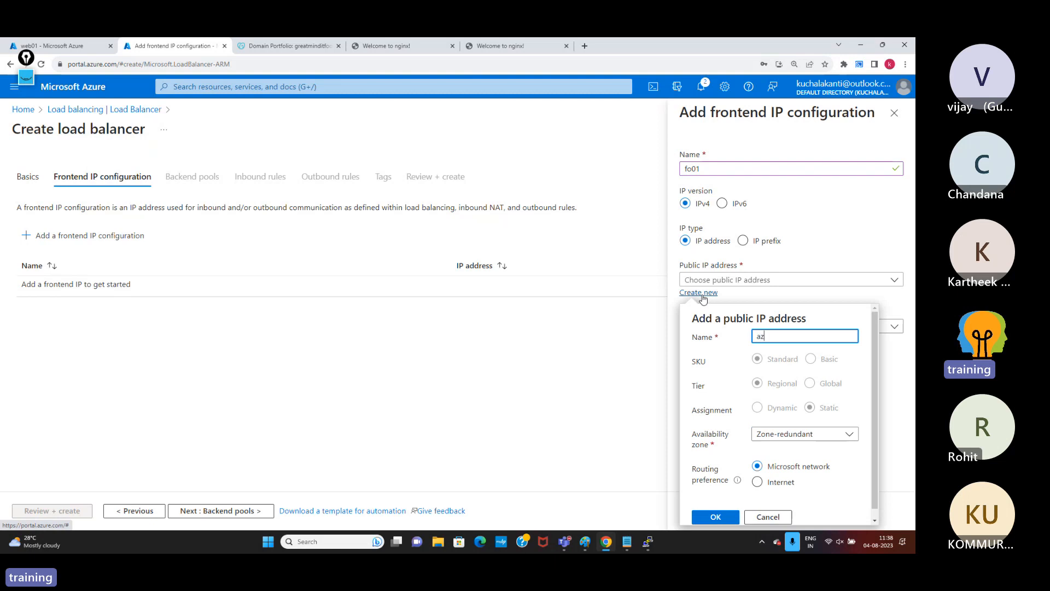
type("azlbpip")
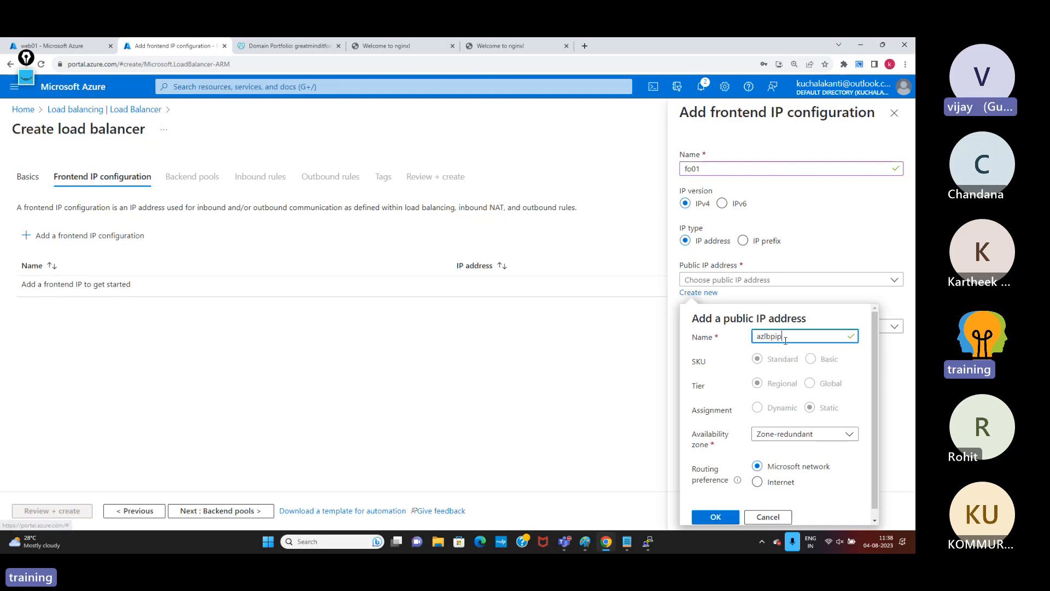
left_click(717, 517)
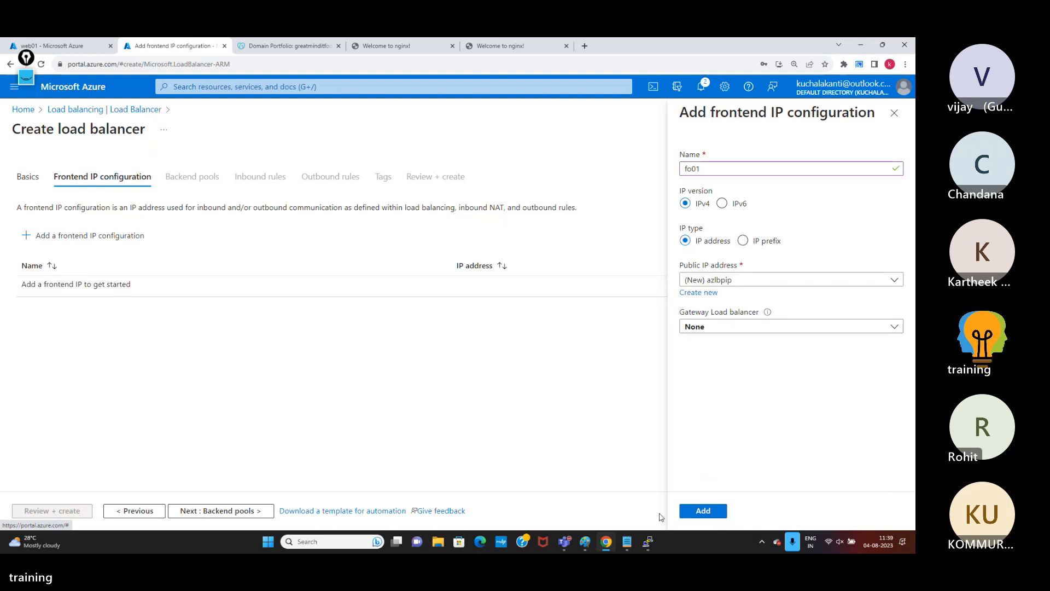
left_click(703, 510)
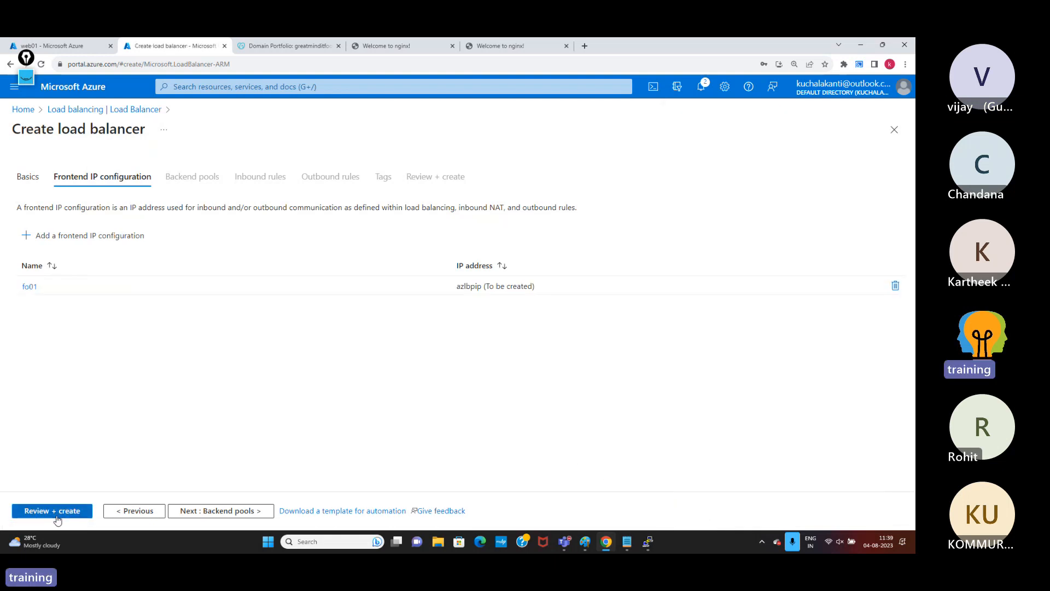
left_click(57, 512)
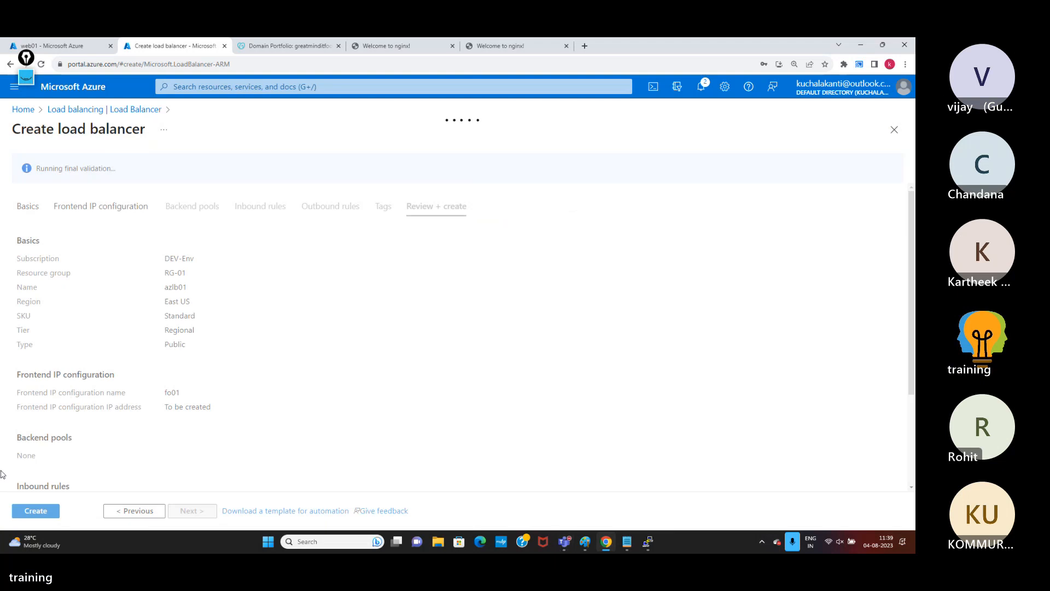
Check greatminditfoodcourt.xyz's Azure DNS nameservers in GoDaddy, then return to the load balancer review
left_click(290, 46)
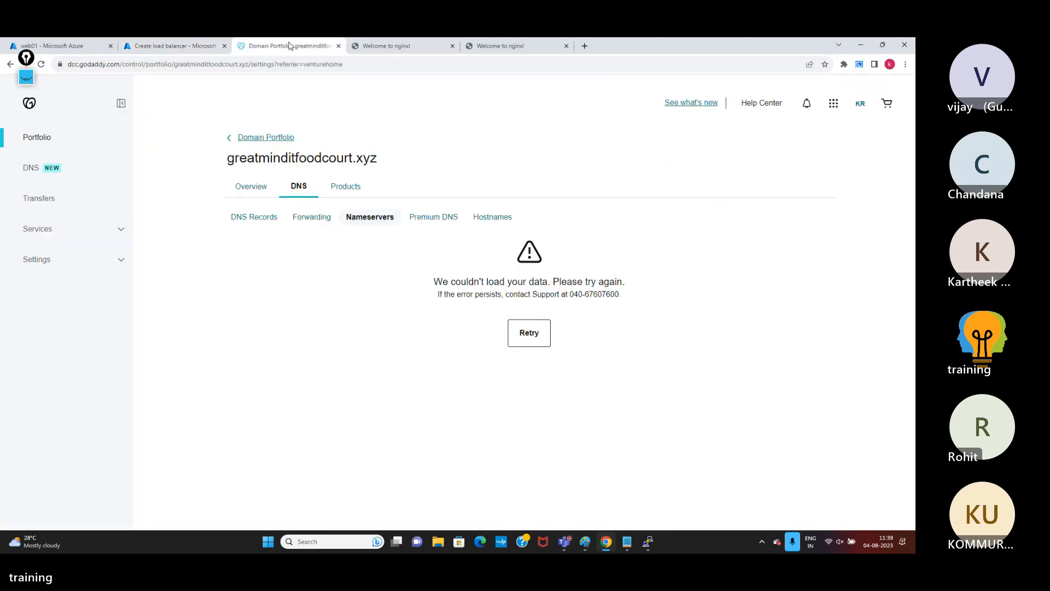
left_click(41, 65)
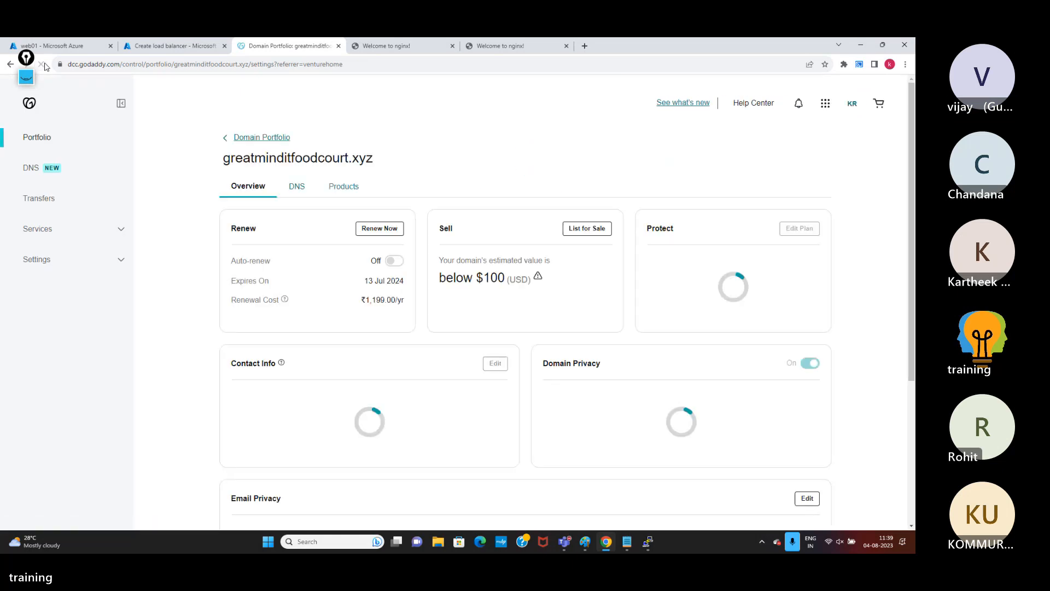
left_click(296, 186)
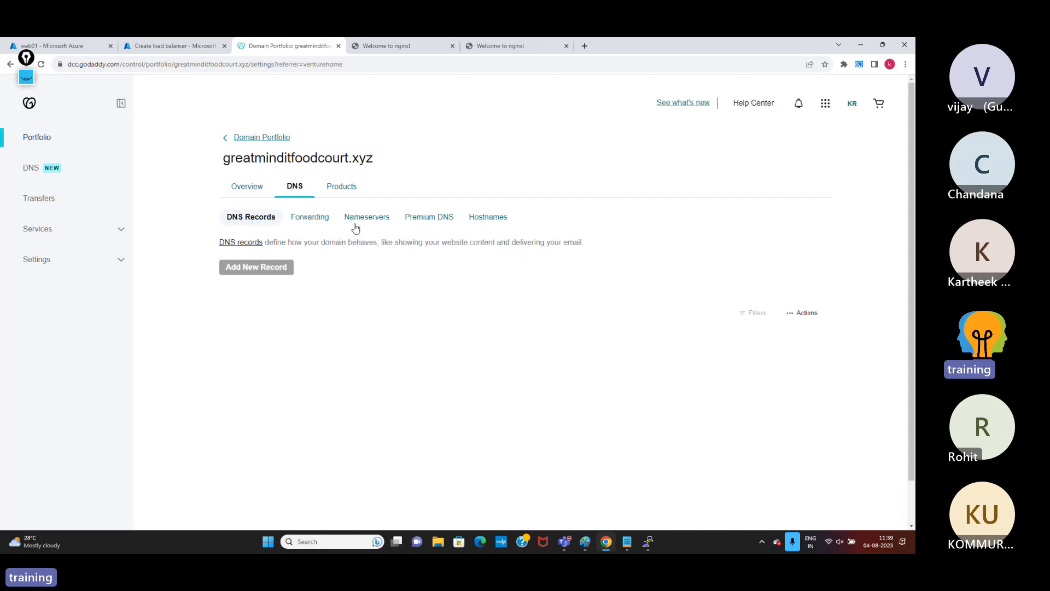
left_click(365, 217)
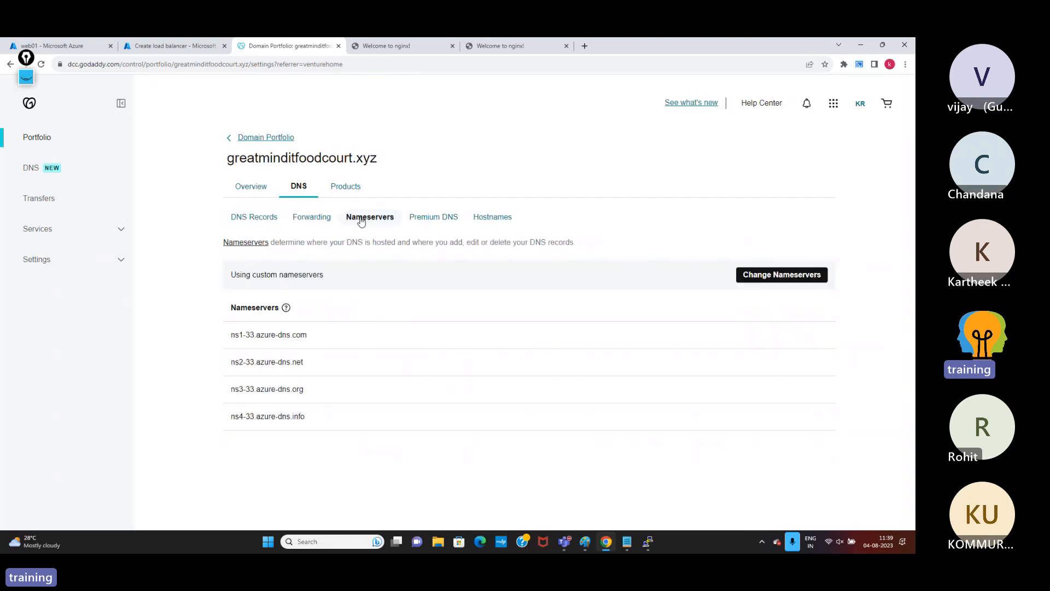
left_click(60, 46)
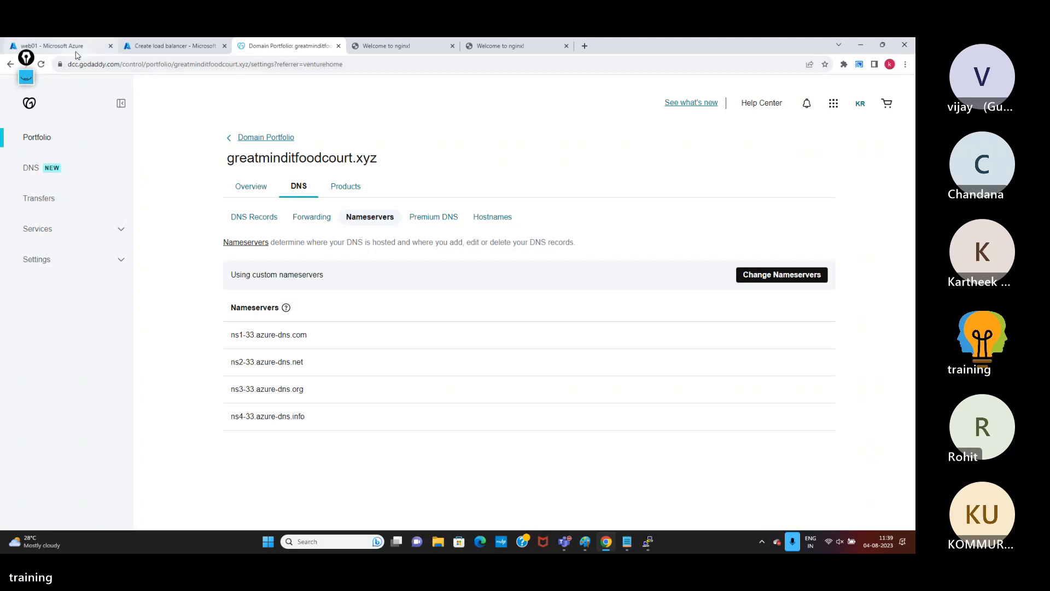
left_click(167, 44)
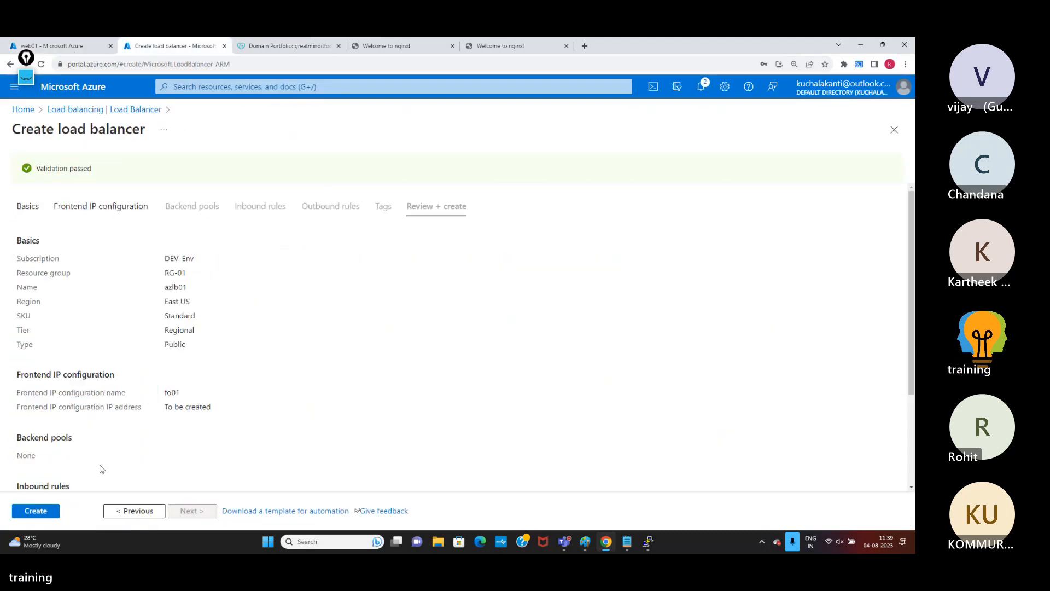
Start deploying the azlb01 load balancer to RG-01, then return to the Paint diagram
left_click(34, 511)
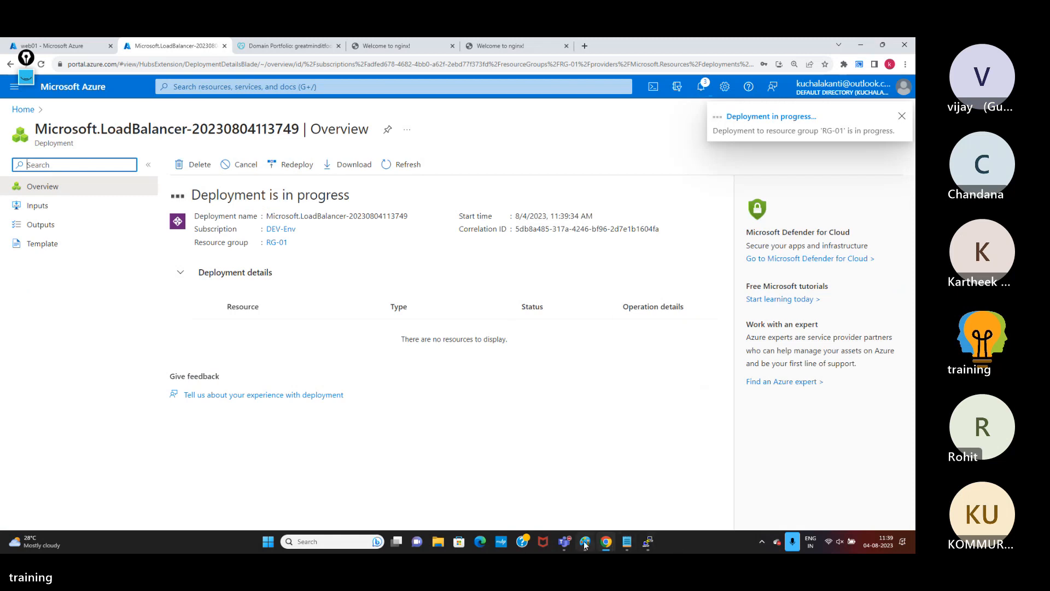
key("alt+Tab")
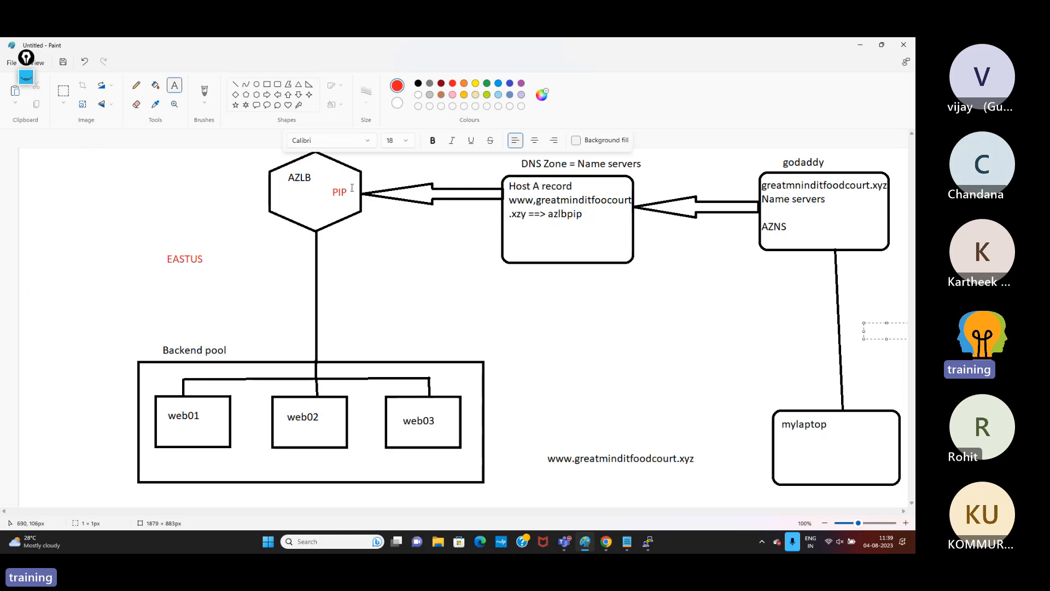
Write 'frontend', 'backendpools' and 'health probes load balancing rules' as separate lines at the canvas top-left
left_click(175, 86)
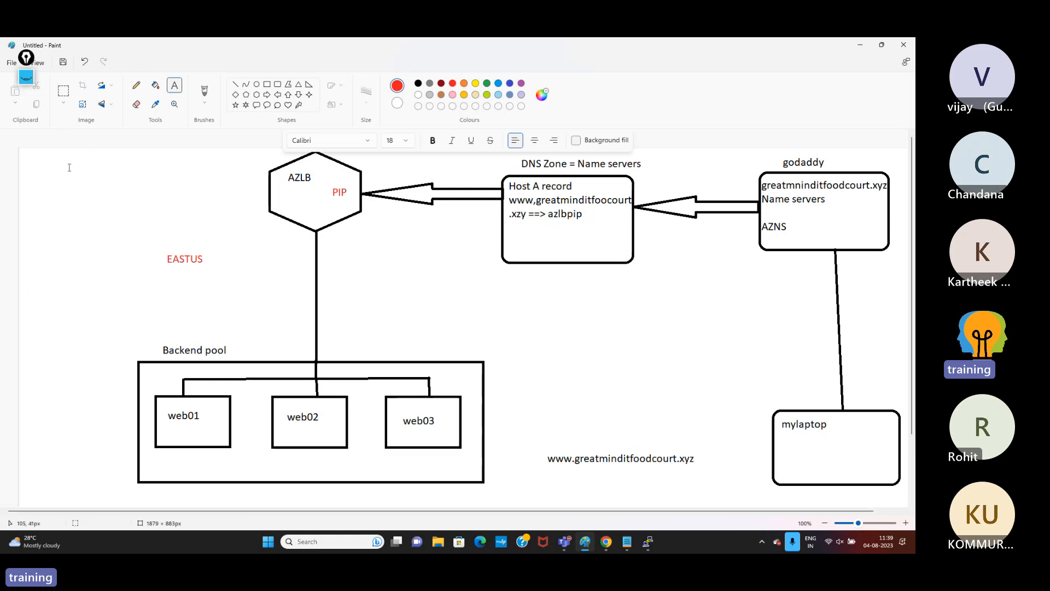
left_click(69, 167)
type("fronte")
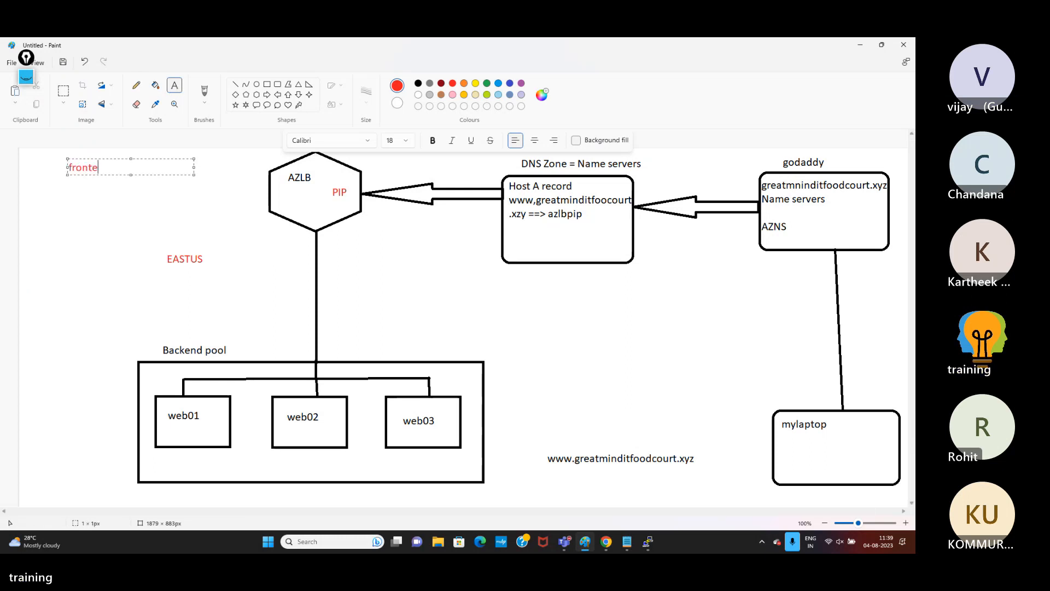
type("nd IP")
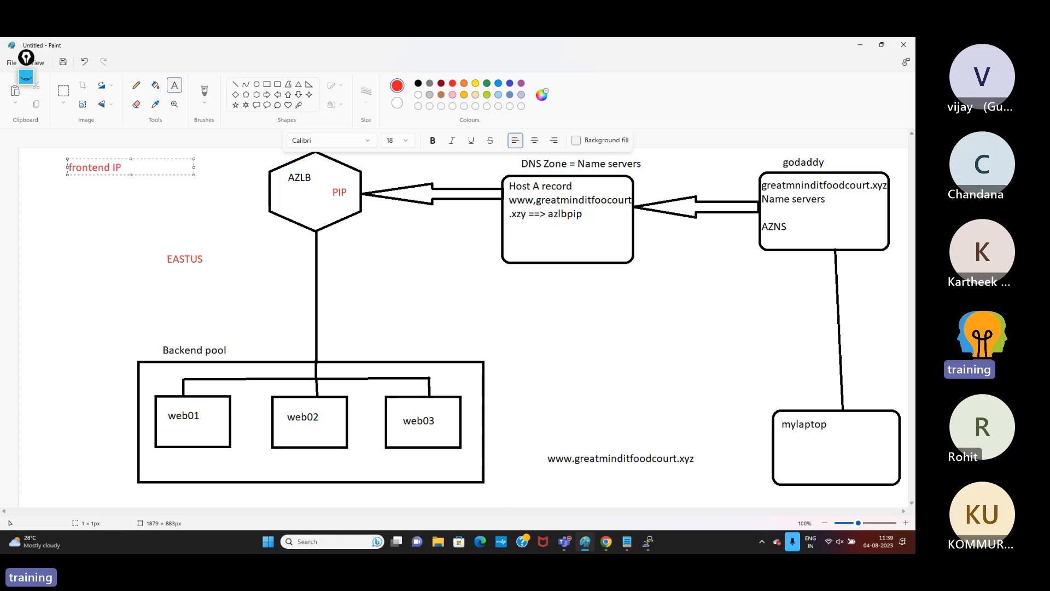
key("Return")
type("backendpools")
key("Return")
type("health probes ")
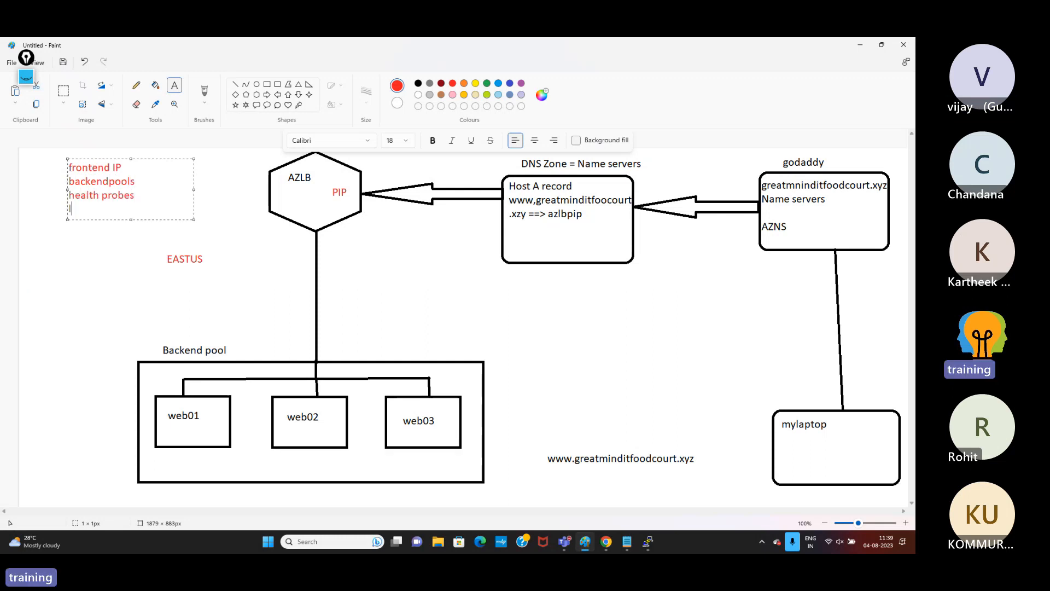
type("load balancing rules")
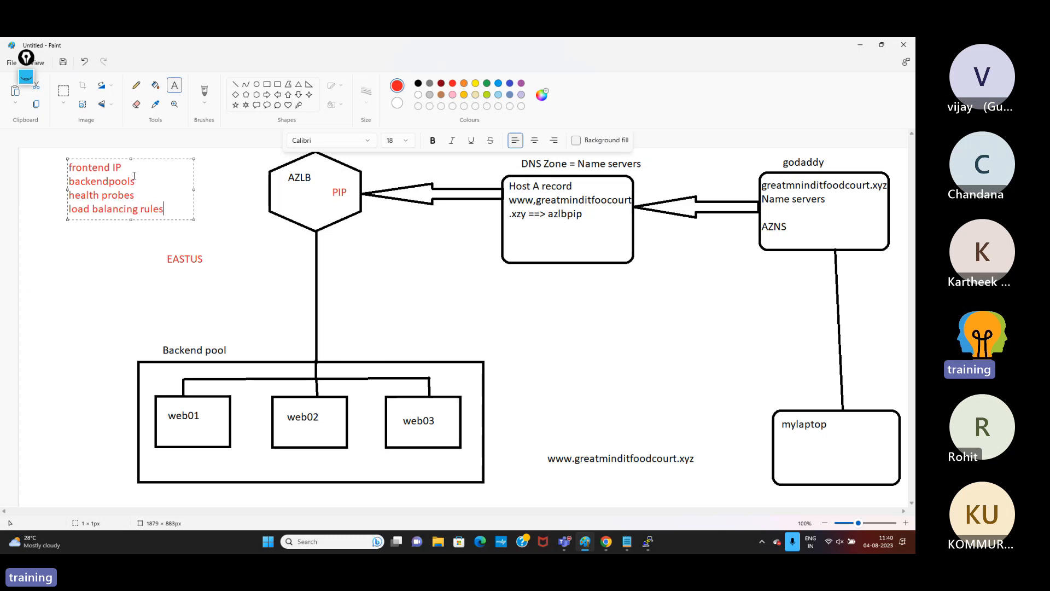
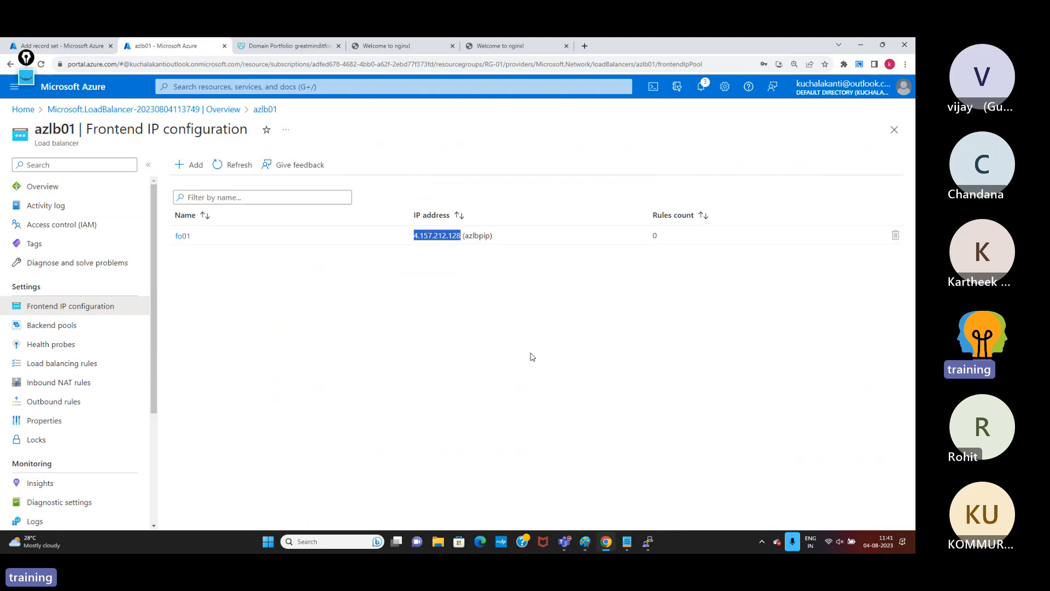
Paste the load balancer IP 4.157.212.128 into the www A record's IP address field
left_click(57, 43)
left_click(716, 328)
type("4.157.212.128")
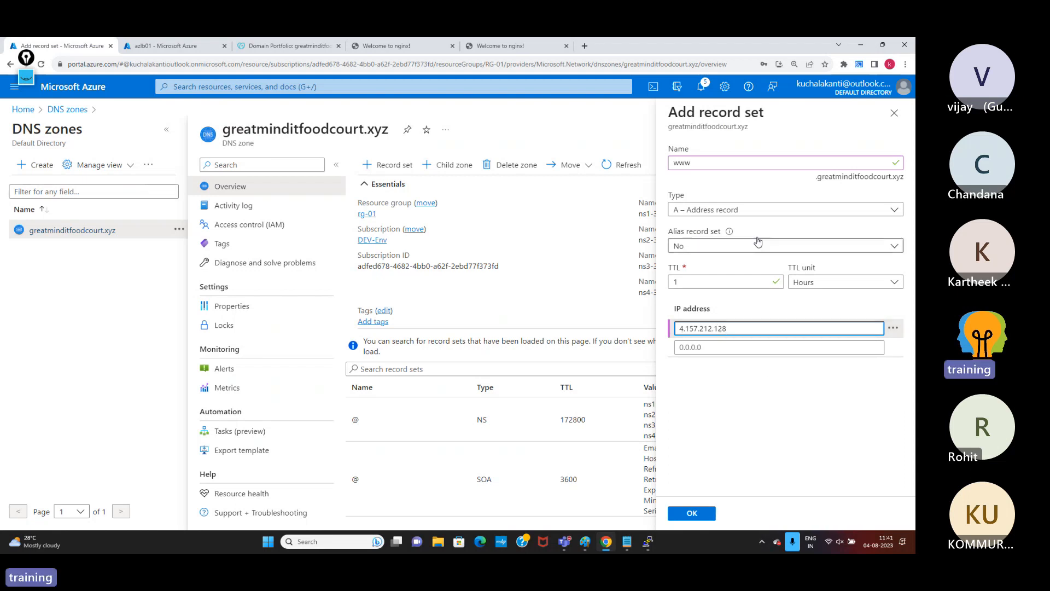
Make www an alias record set targeting the azlbpip public IP, then create it
left_click(693, 246)
left_click(693, 264)
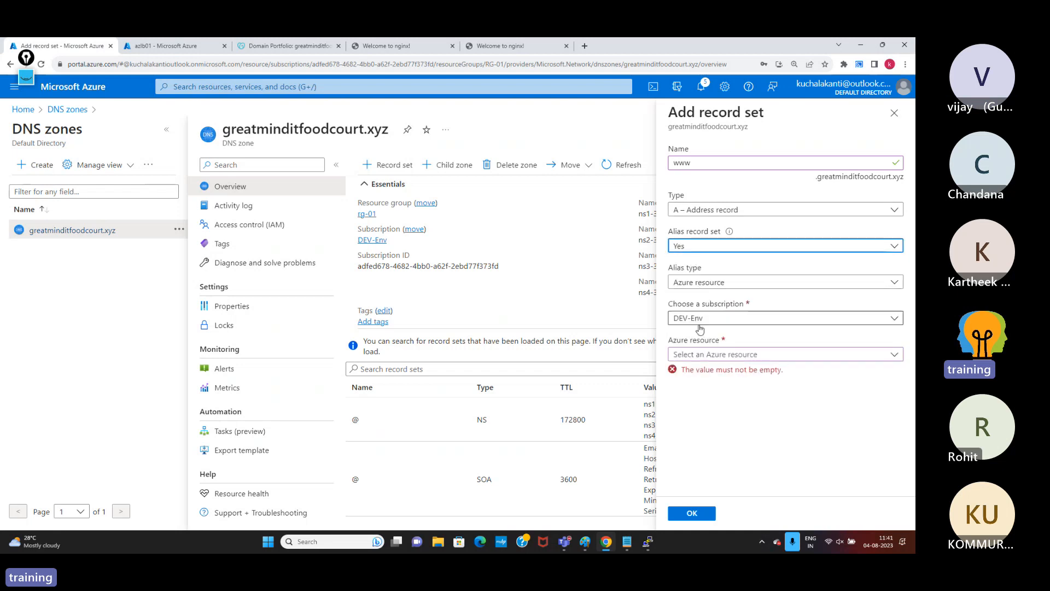
left_click(702, 354)
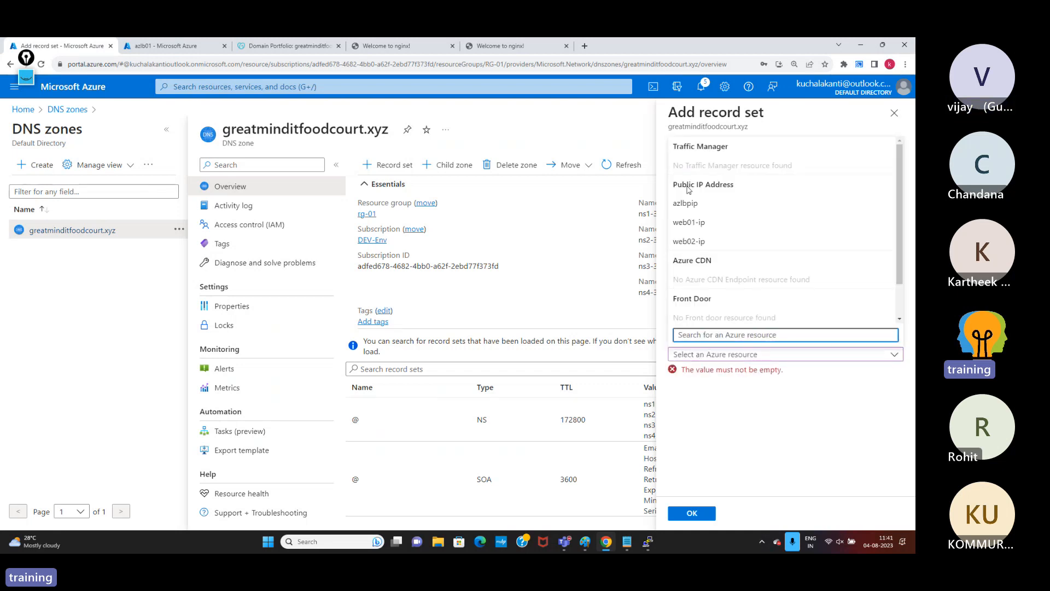
left_click(690, 206)
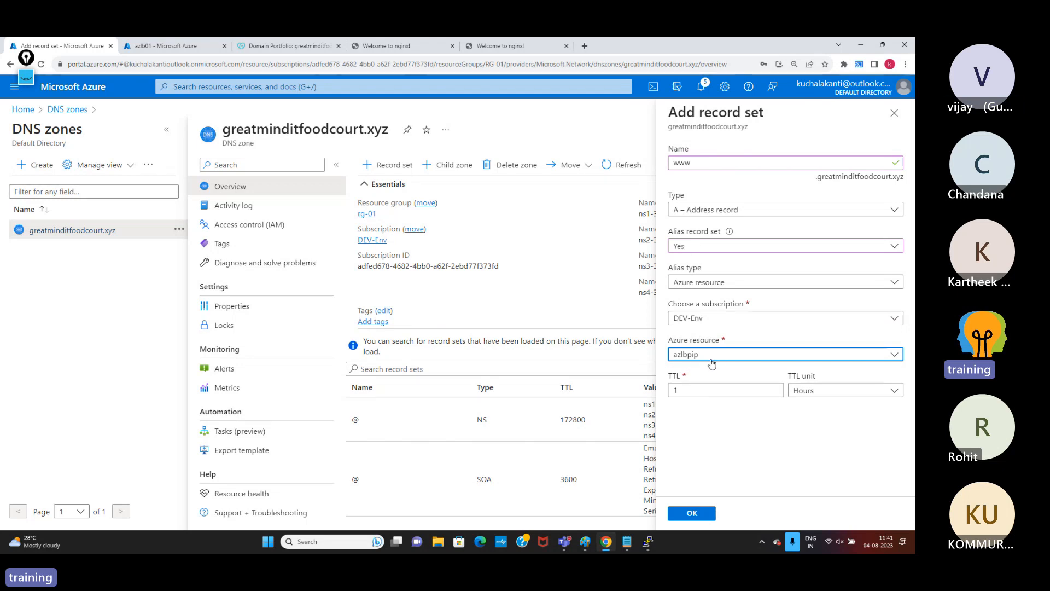
left_click(694, 248)
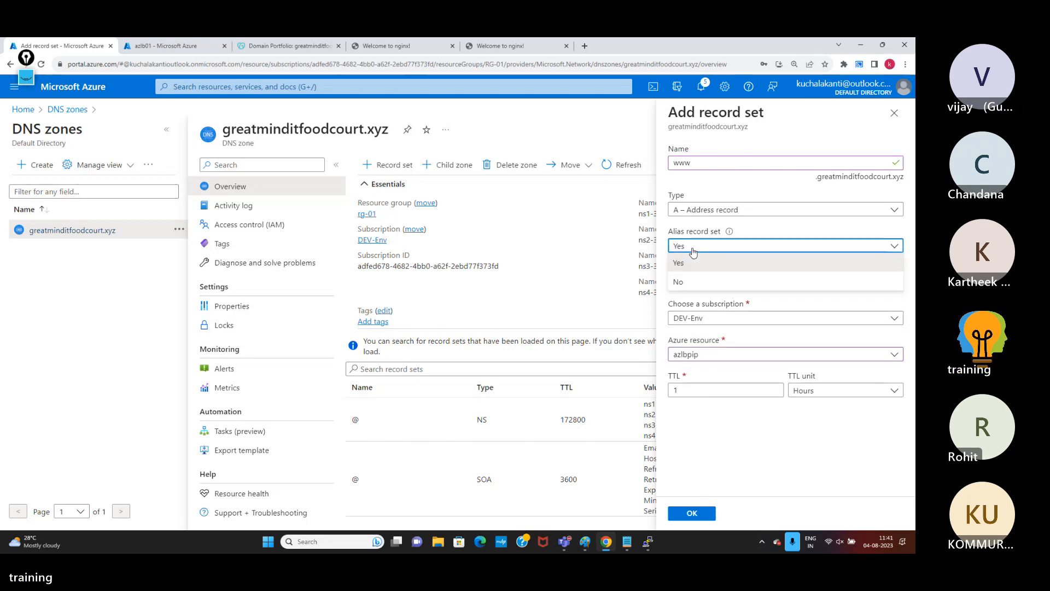
left_click(690, 282)
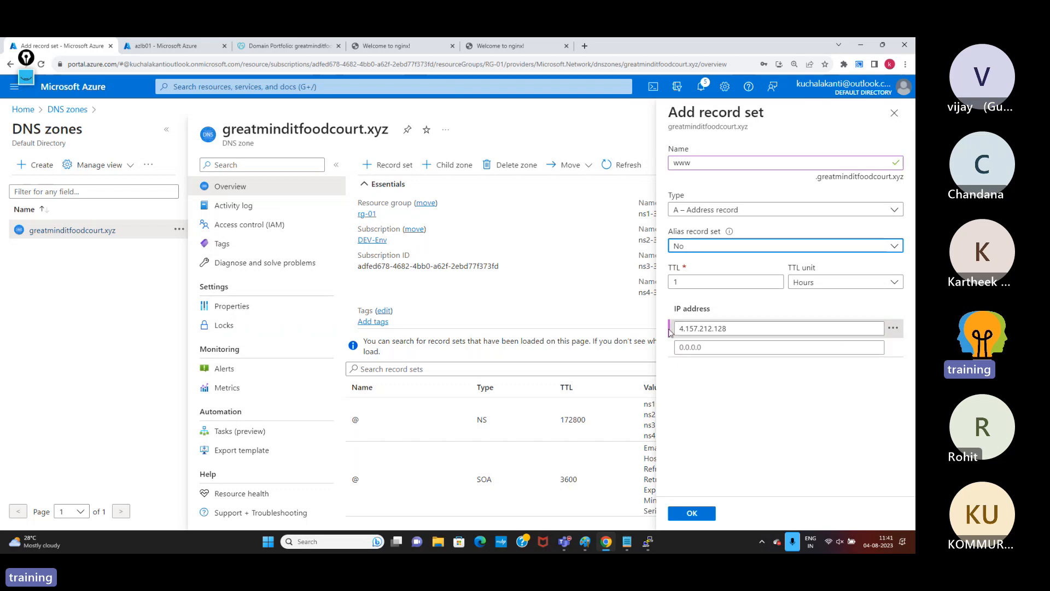
left_click(684, 248)
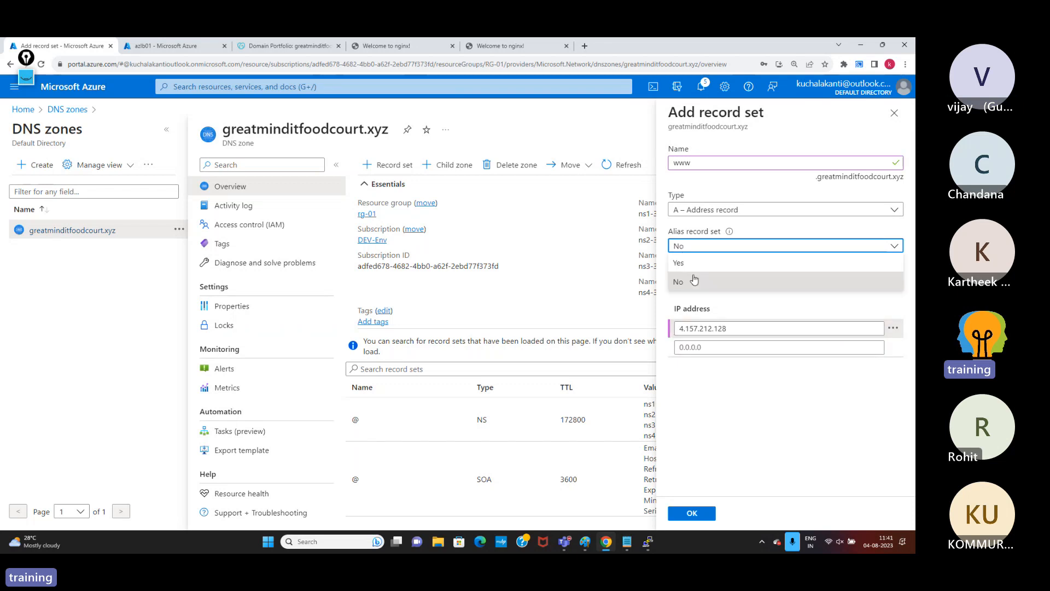
left_click(691, 266)
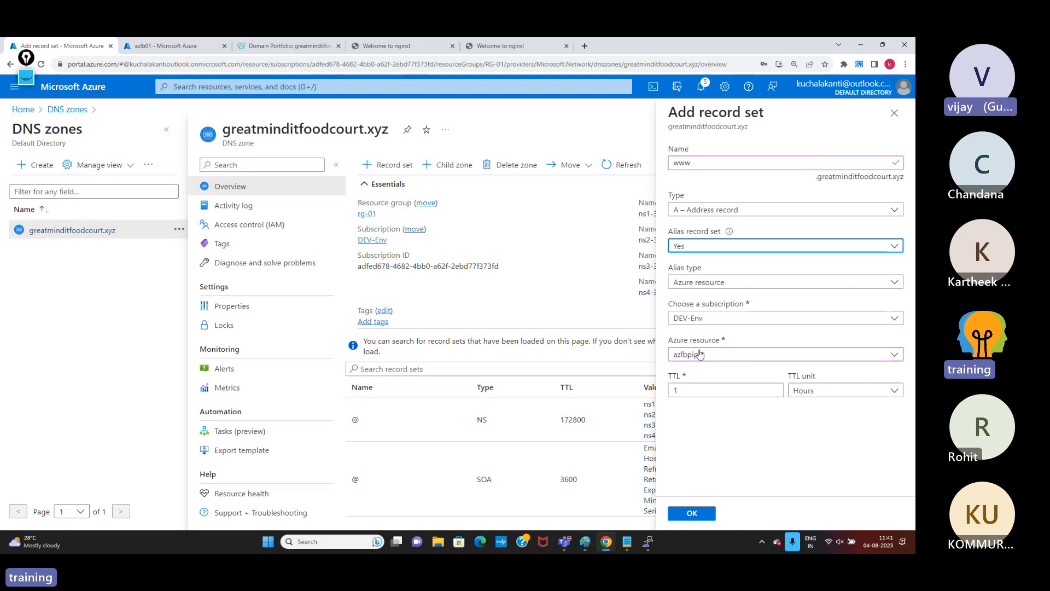
left_click(705, 519)
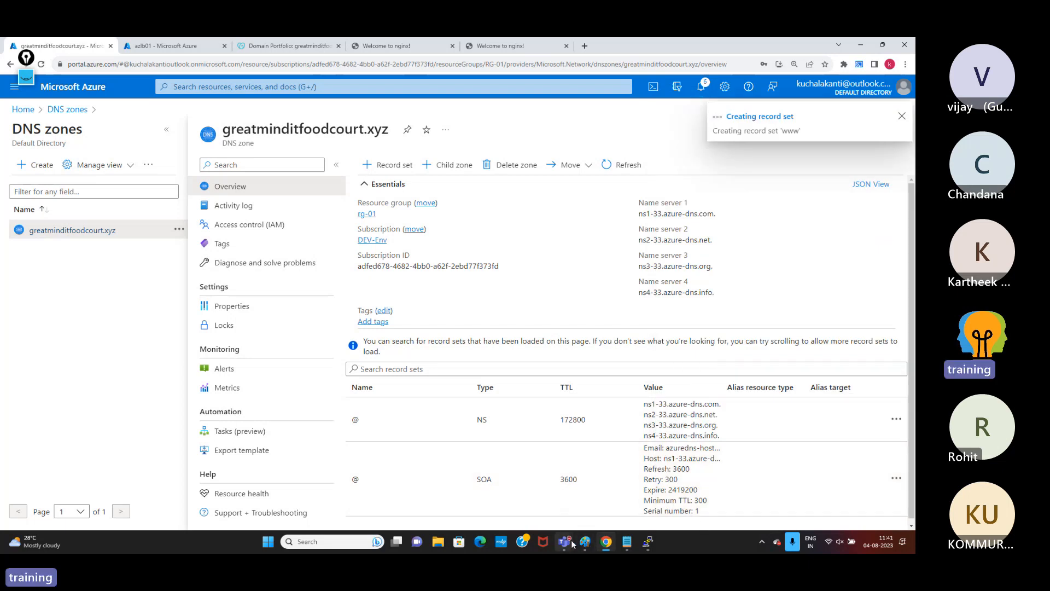
Mute the microphone in the Teams meeting window
mouse_move(565, 541)
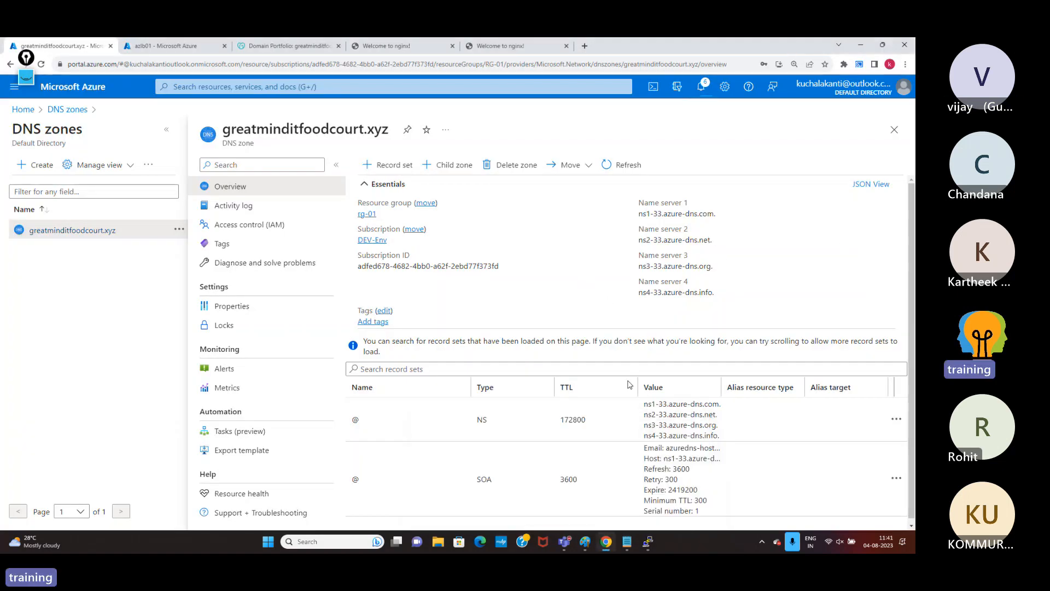
scroll(600, 409, "down", 1)
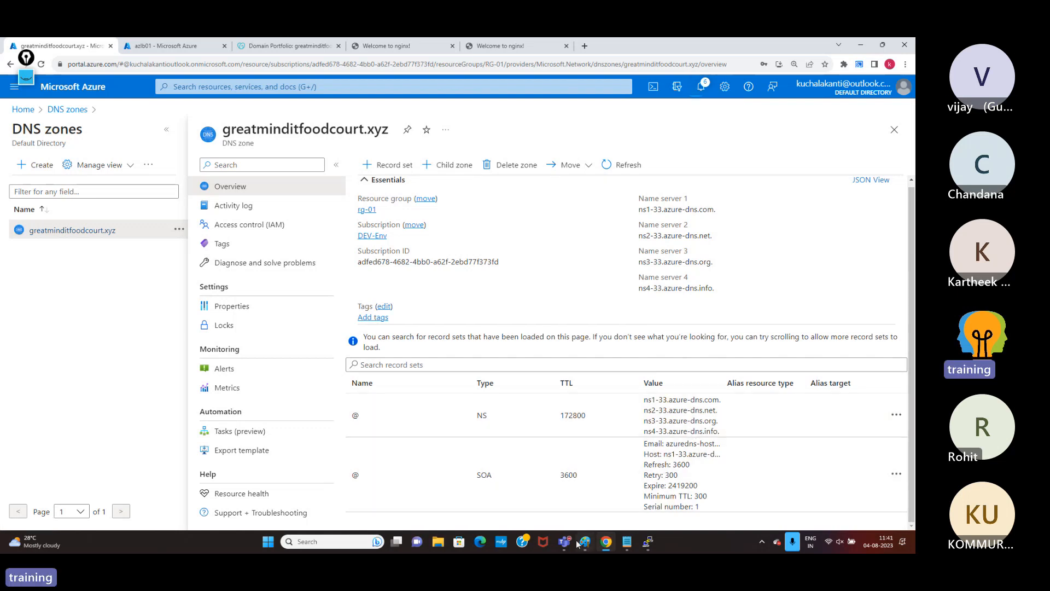
left_click(621, 485)
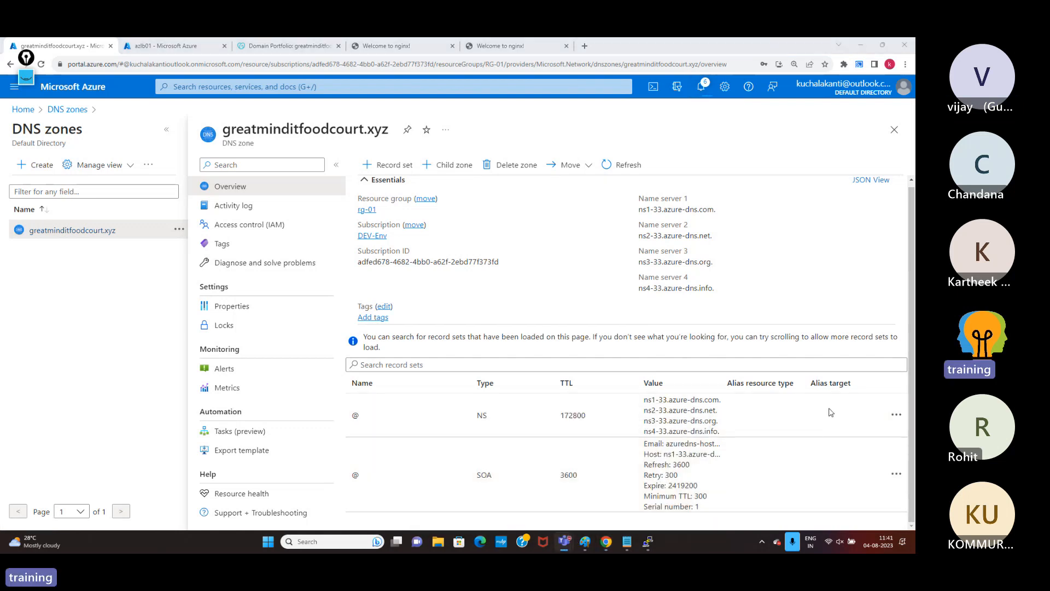
left_click(853, 427)
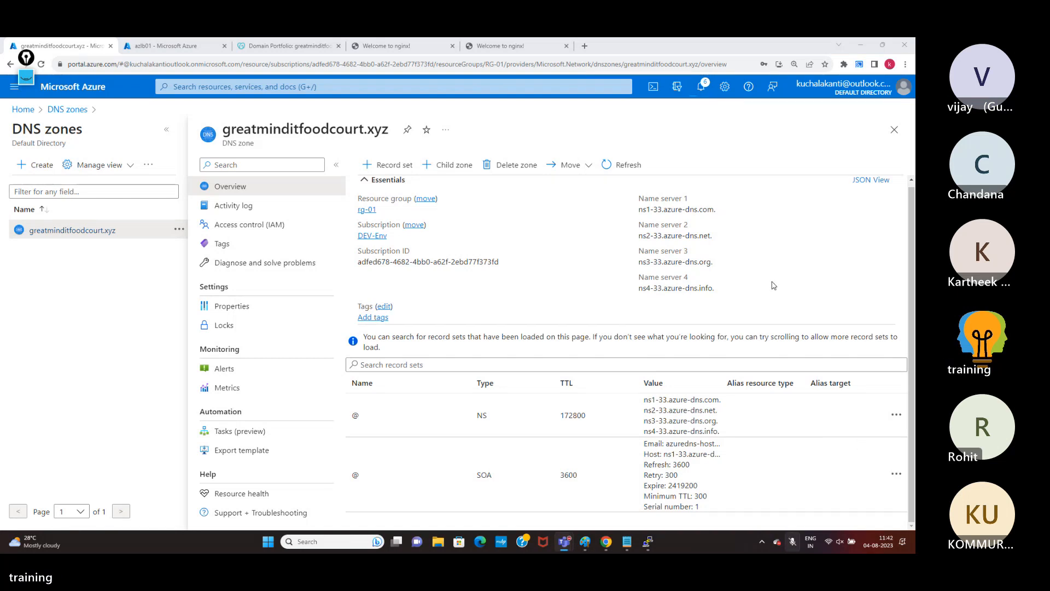
Confirm the www record appears in the record list, then return to the azlb01 page
left_click(701, 87)
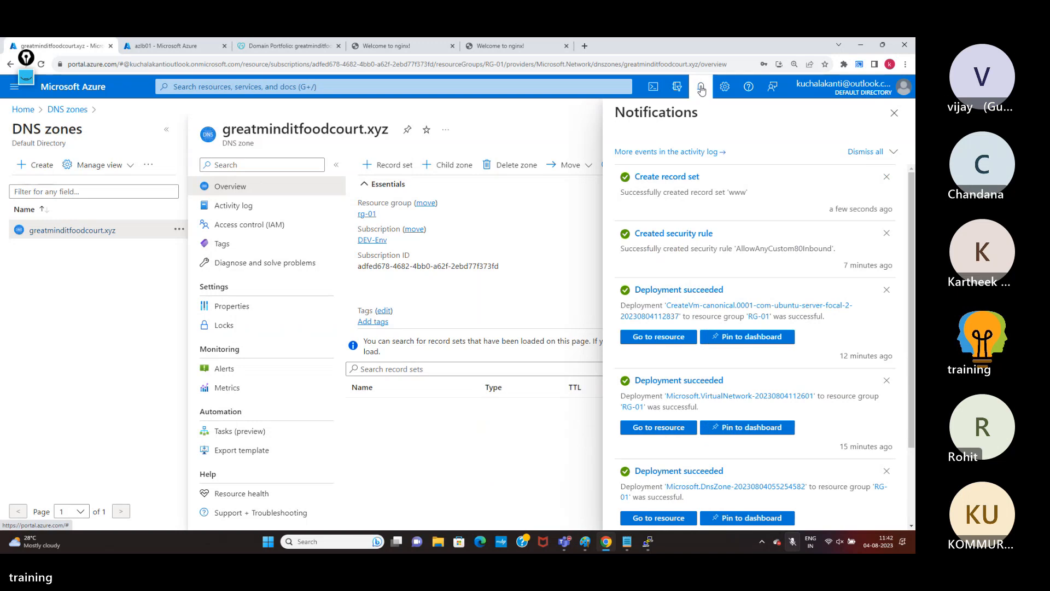
left_click(894, 113)
scroll(688, 214, "down", 1)
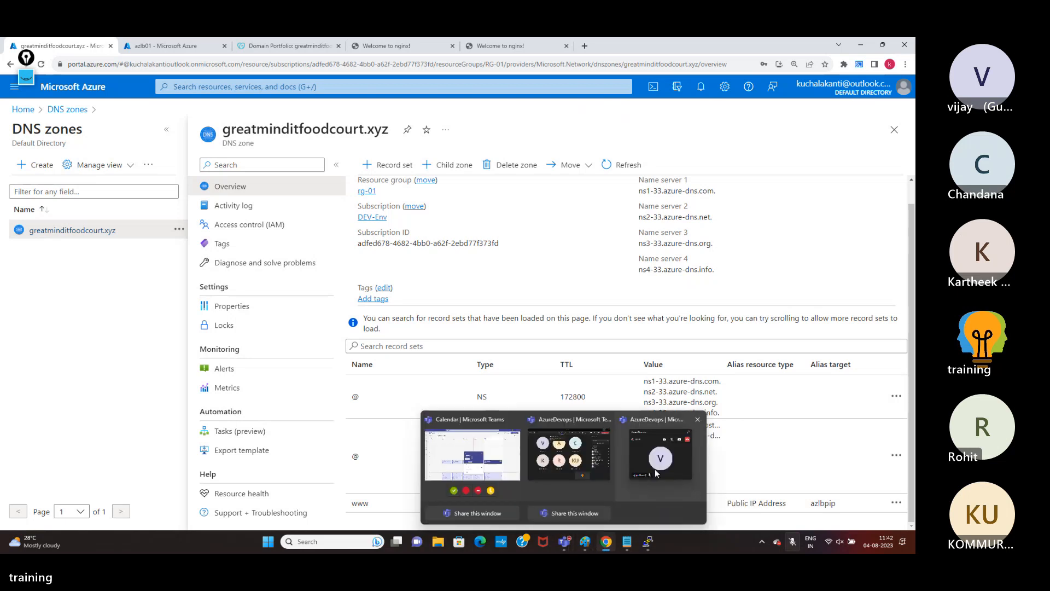
key("super+d")
key("super+d")
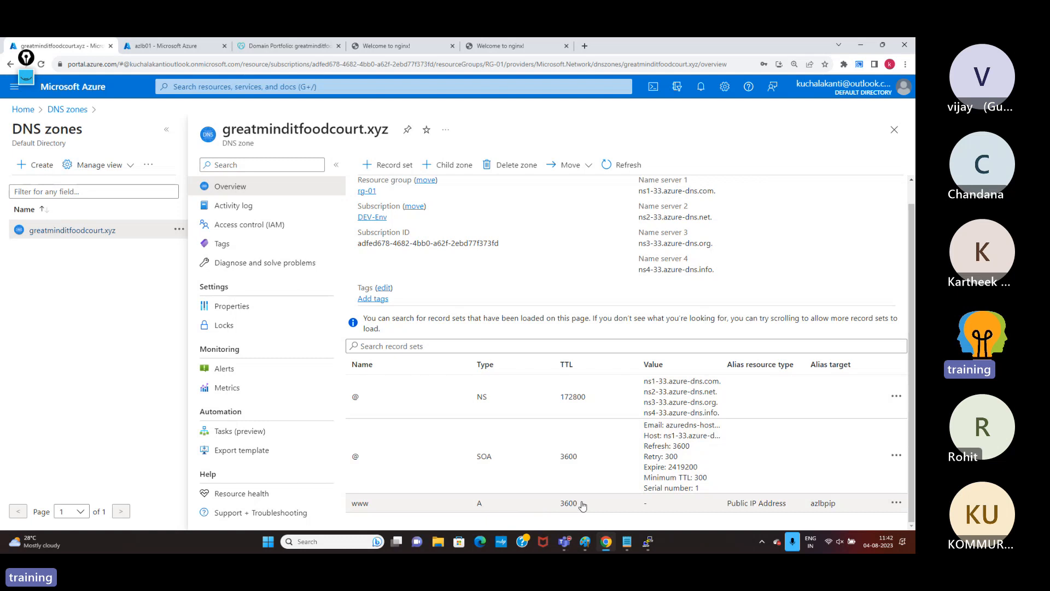
left_click(187, 46)
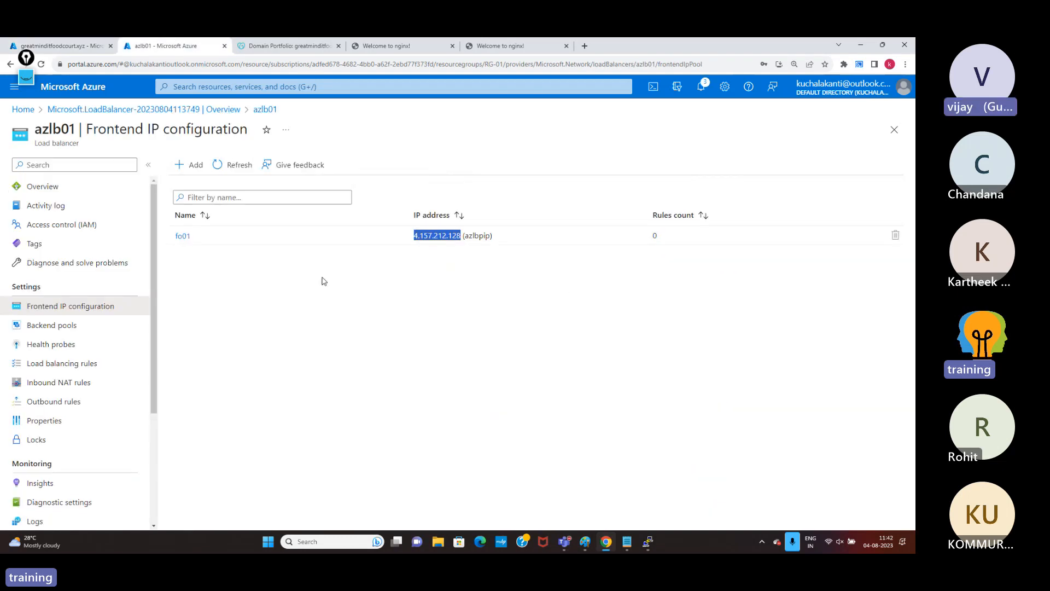
Go to azlb01's Backend pools, glance at the Paint diagram, and start a new pool
left_click(59, 326)
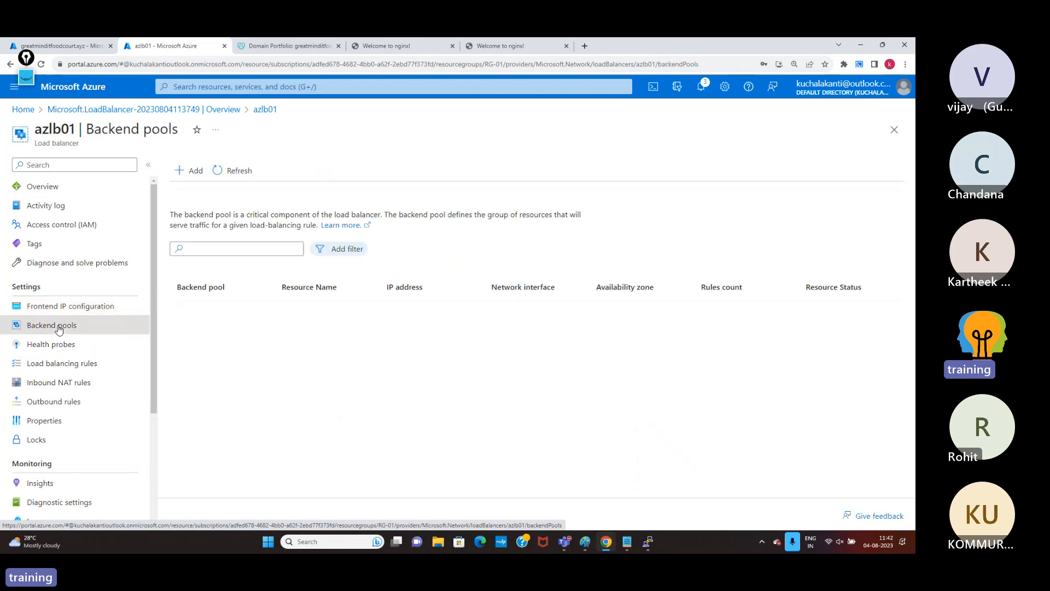
left_click(585, 542)
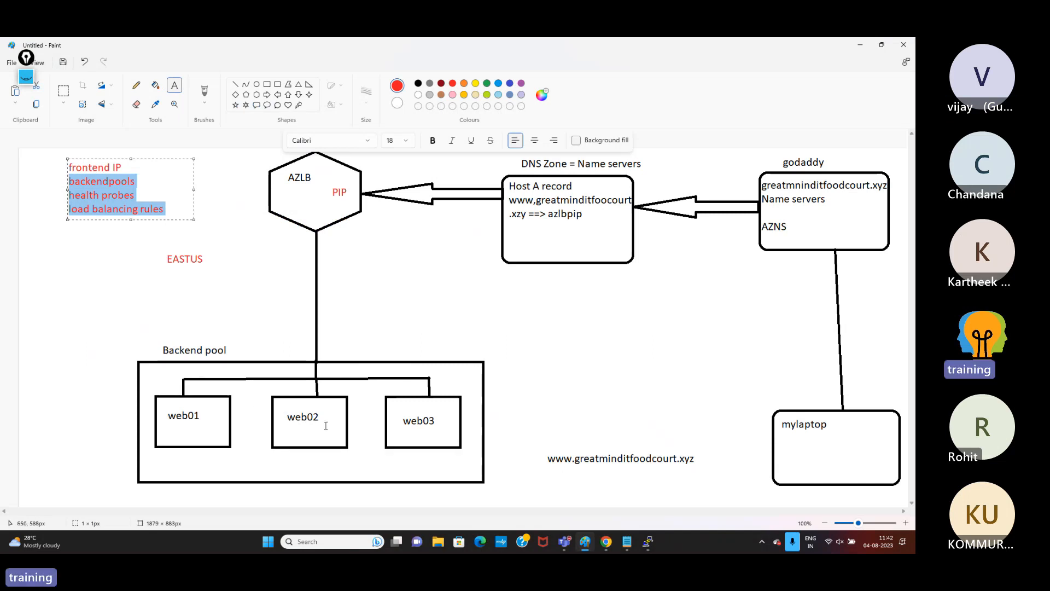
left_click(860, 48)
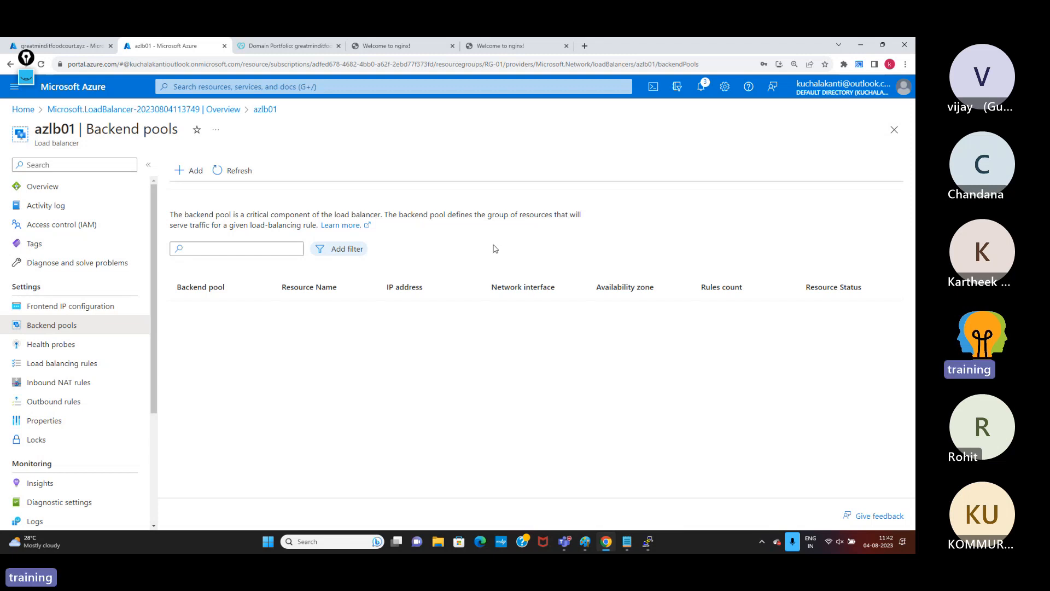
left_click(195, 171)
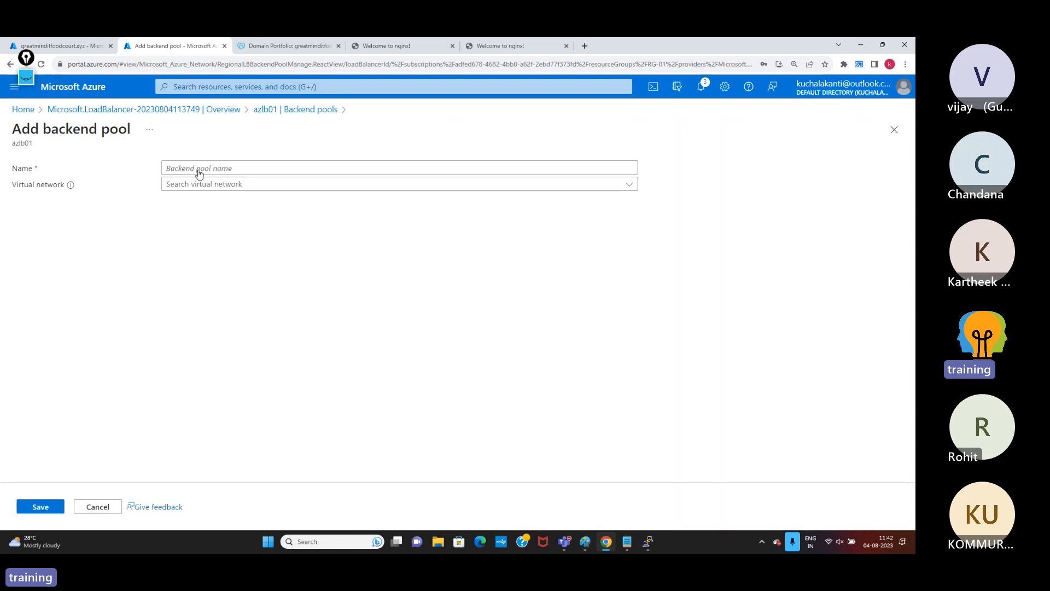
Name the pool be-pool, pick vnet01, add VMs web01 and web02, and save
left_click(198, 174)
type("b")
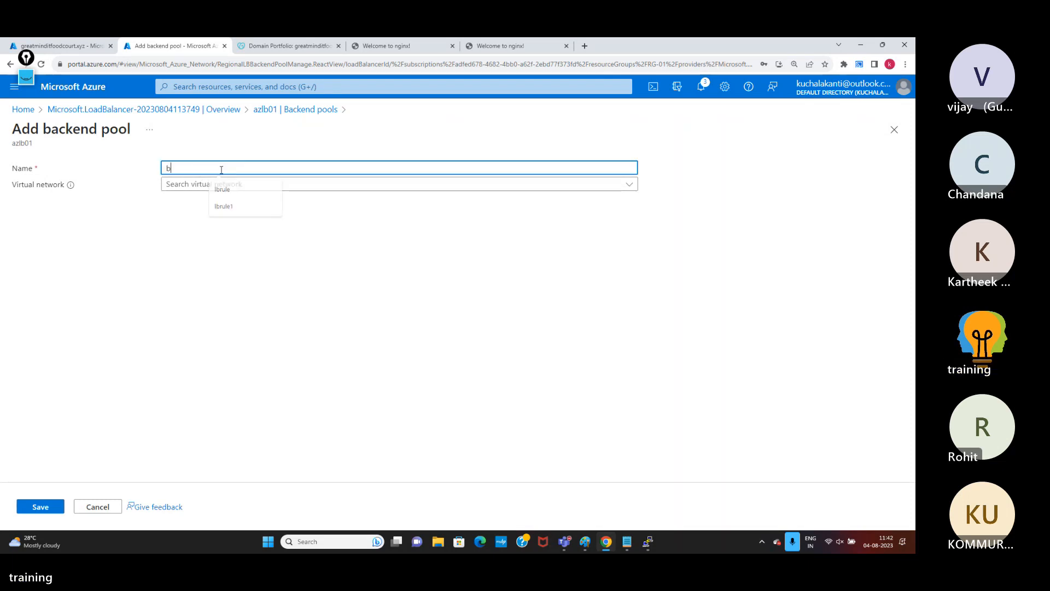
type("e-pool")
left_click(232, 187)
left_click(203, 202)
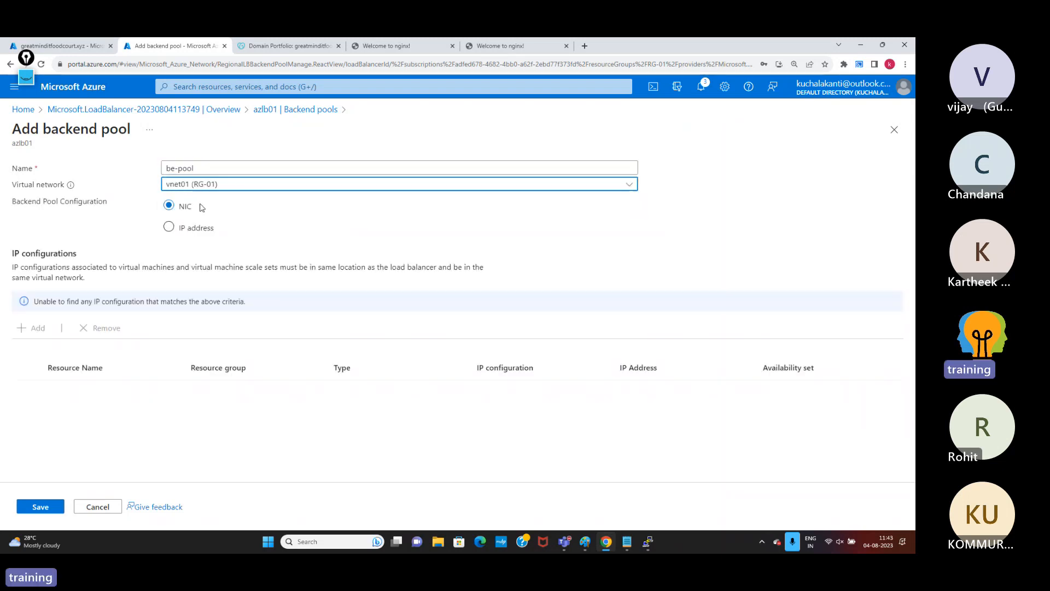
left_click(35, 307)
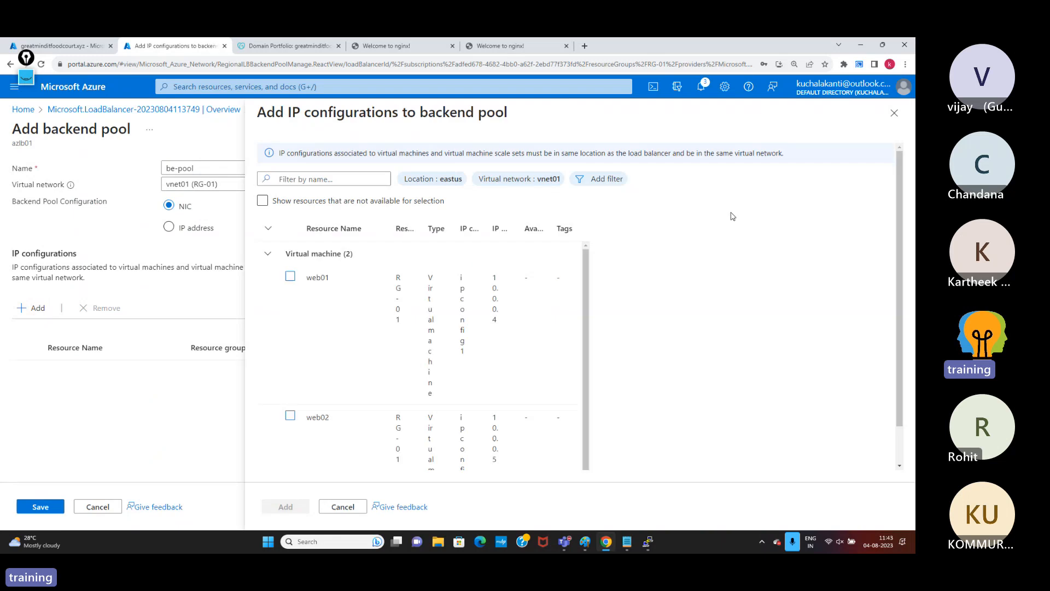
left_click(290, 276)
left_click(289, 300)
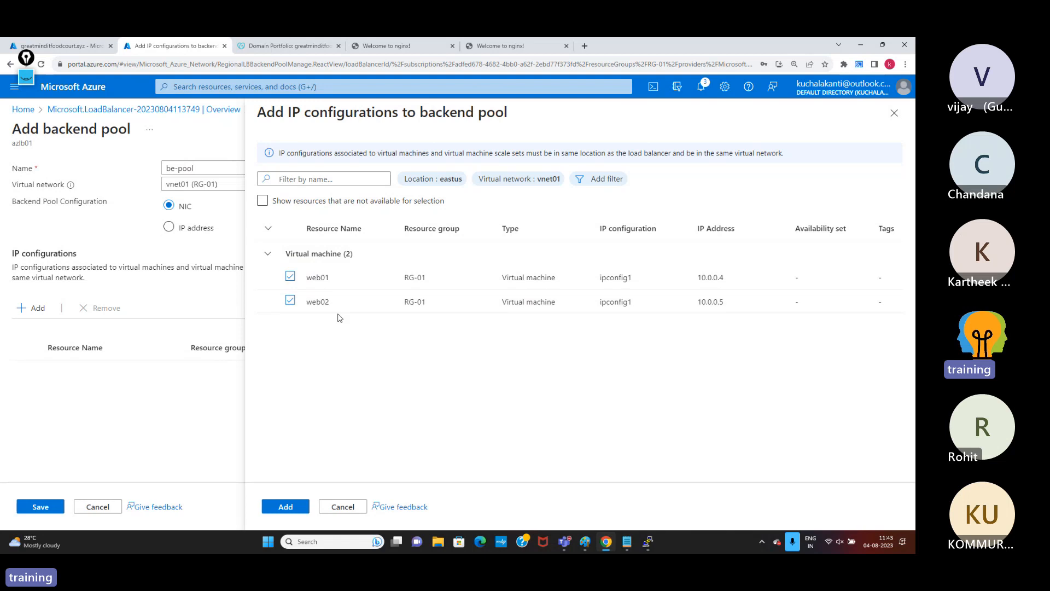
left_click(291, 508)
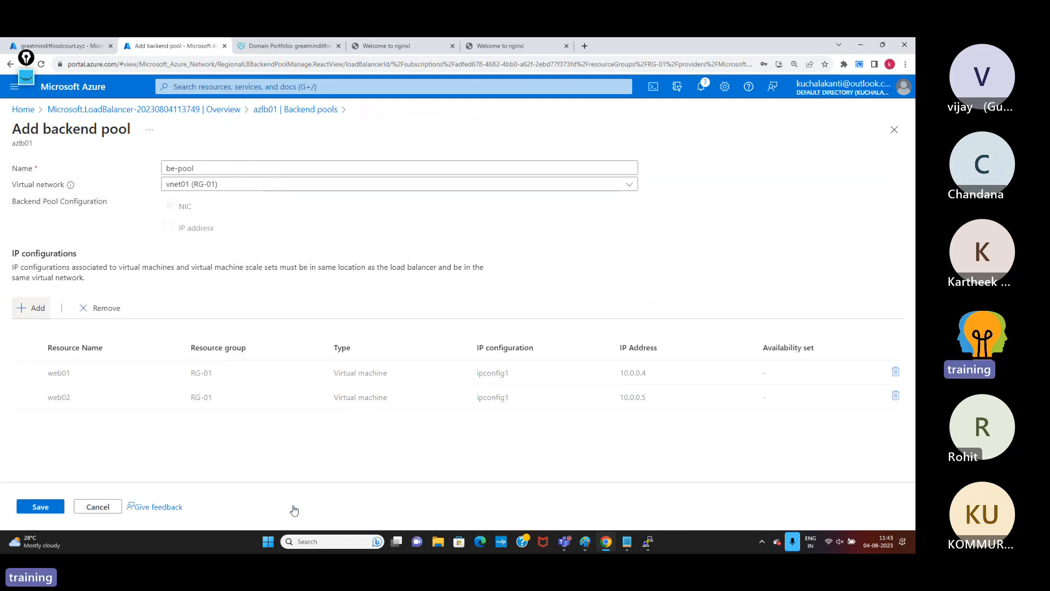
left_click(37, 510)
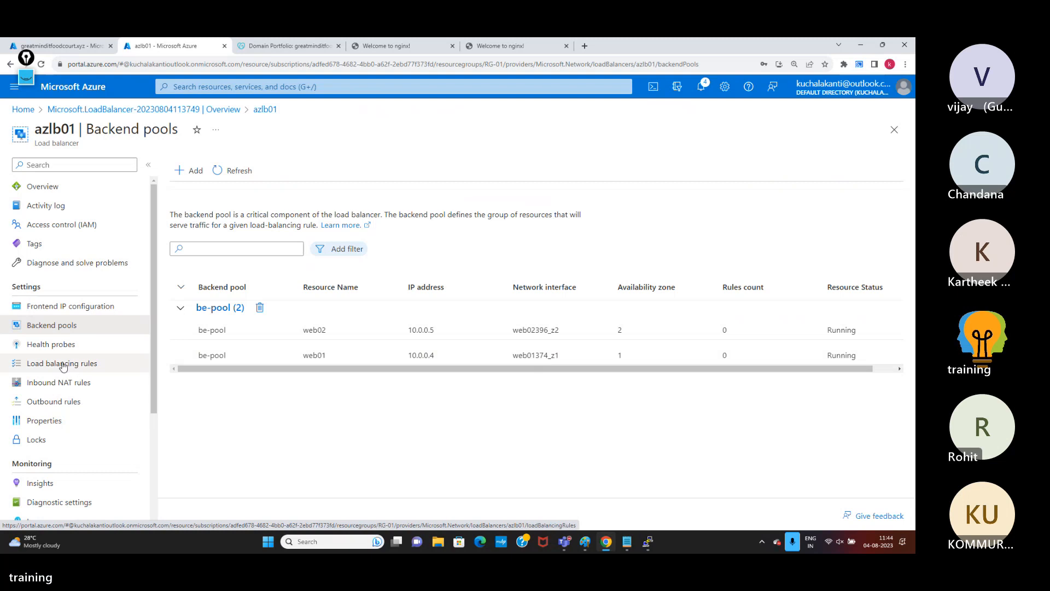
View azlb01's empty Health probes page, then bring up the Paint diagram
left_click(53, 345)
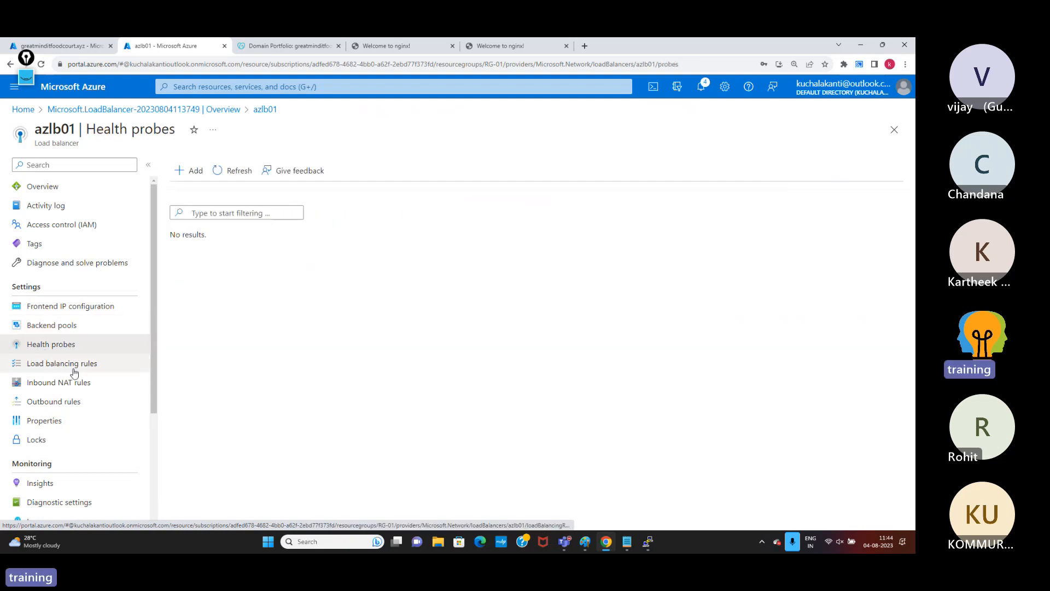
left_click(583, 543)
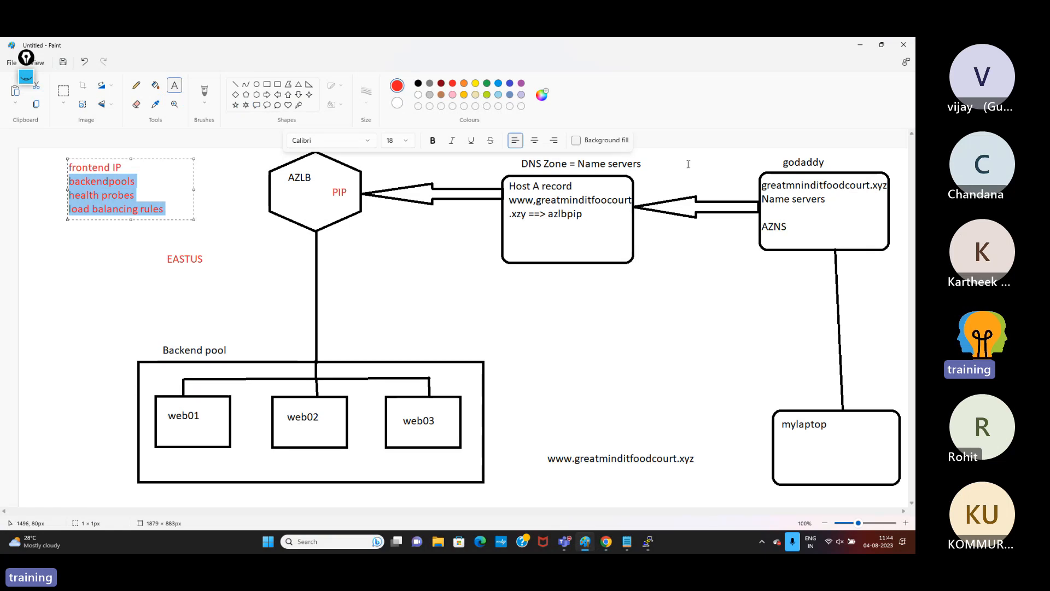
Sketch the path from mylaptop via GoDaddy and DNS to AZLB and web VMs, then erase it
left_click(25, 81)
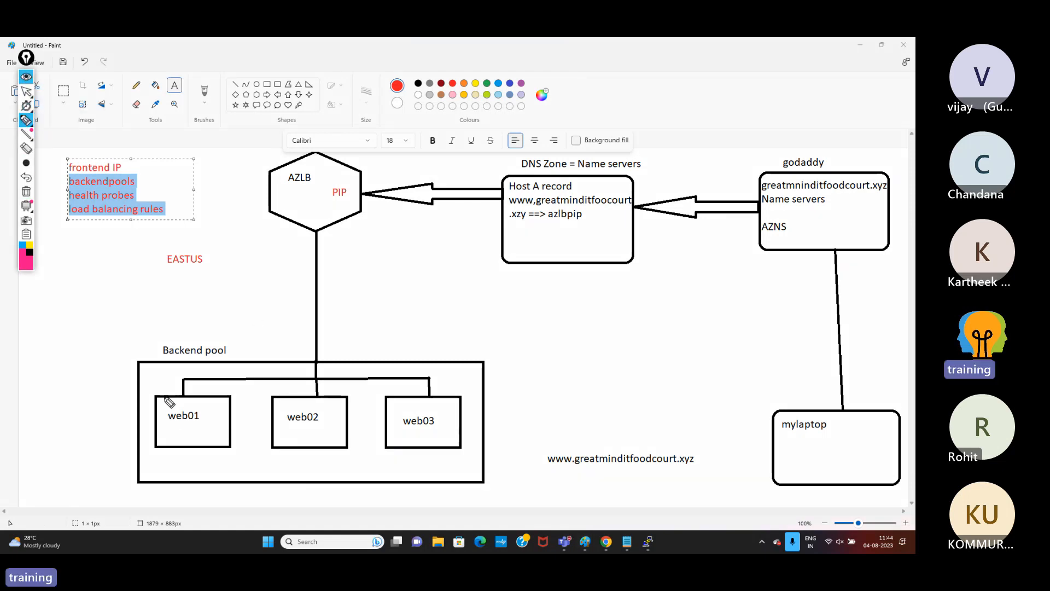
left_click_drag(163, 390, 198, 451)
left_click_drag(180, 381, 219, 465)
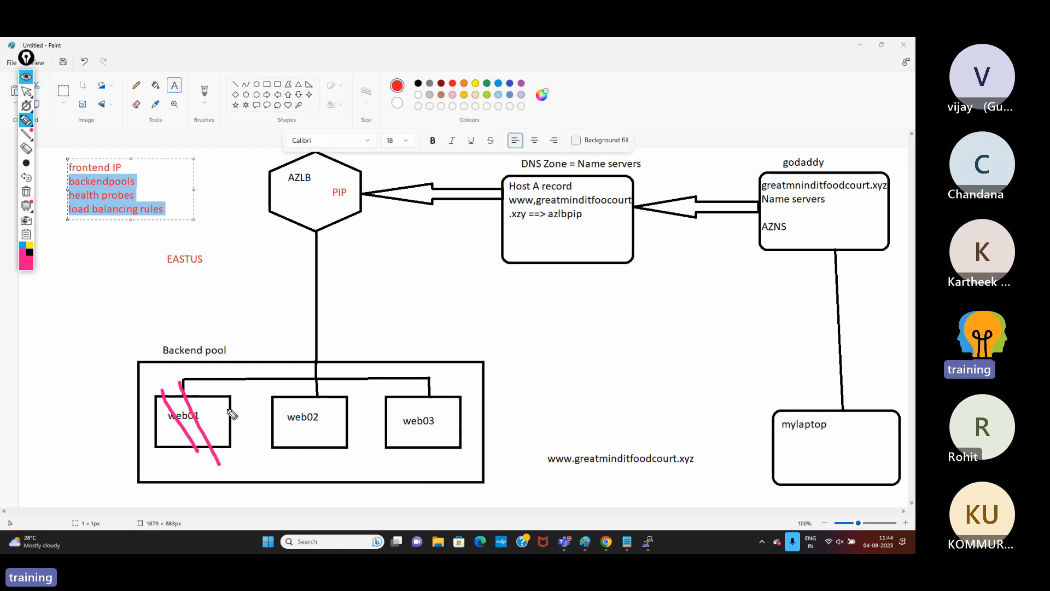
mouse_move(208, 405)
left_mouse_down()
mouse_move(303, 216)
mouse_move(300, 240)
left_mouse_up()
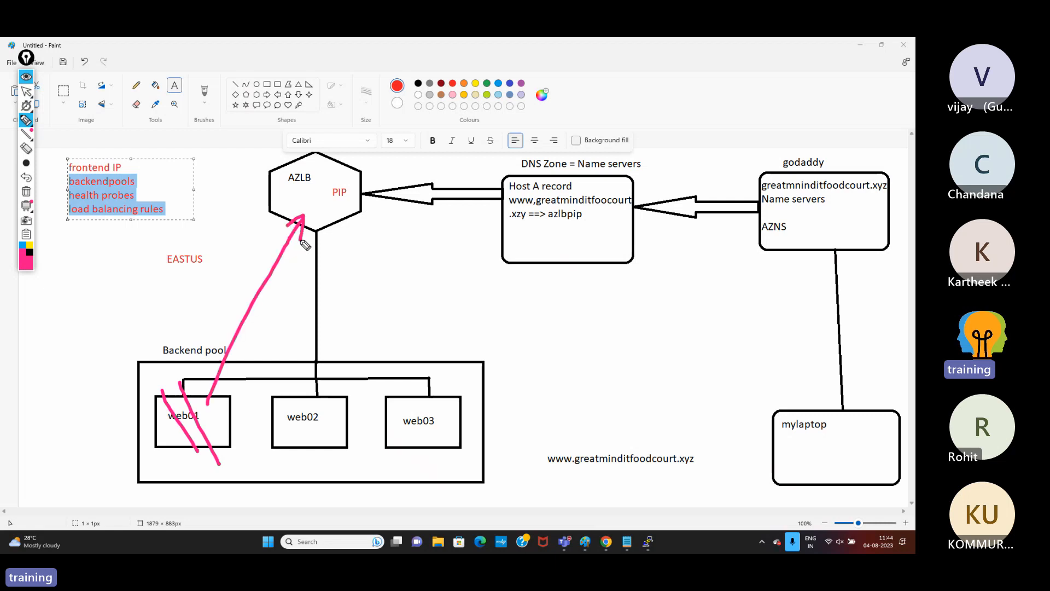
mouse_move(809, 326)
left_mouse_down()
mouse_move(849, 221)
mouse_move(333, 206)
mouse_move(327, 394)
left_mouse_up()
left_click_drag(319, 220, 468, 432)
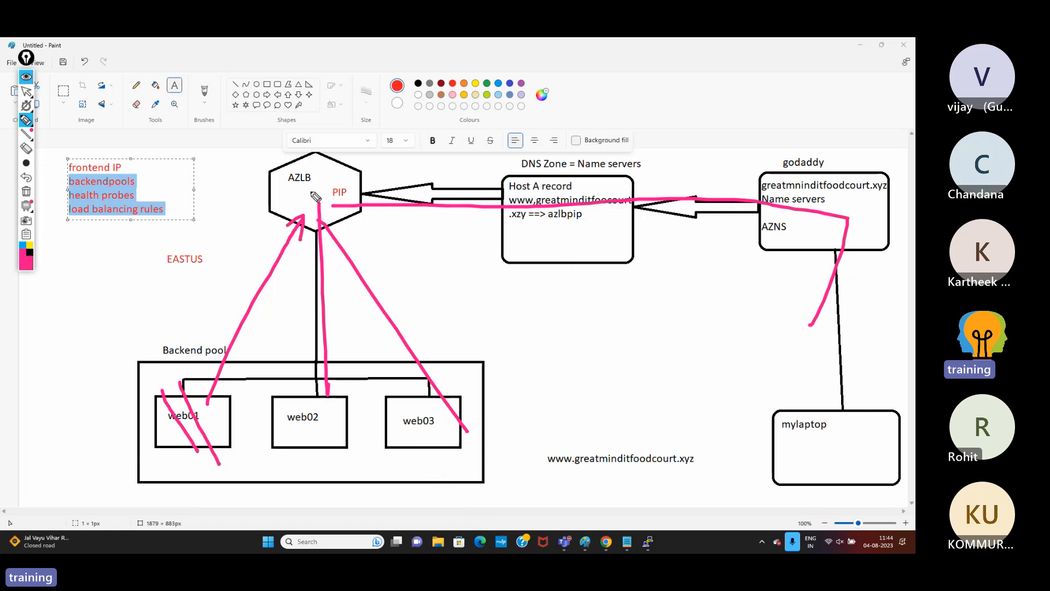
left_click_drag(282, 208, 215, 383)
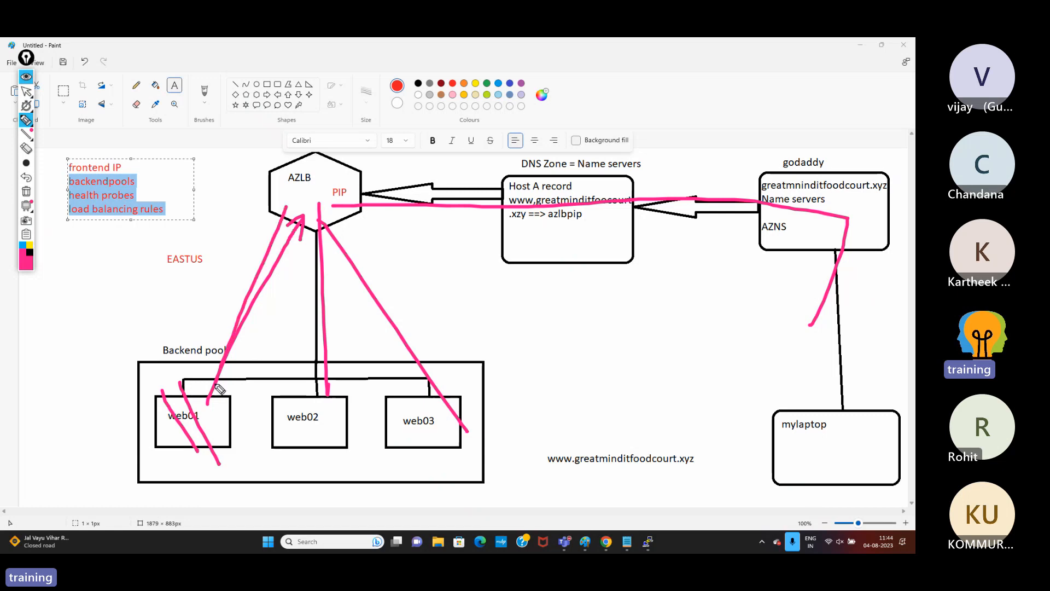
mouse_move(278, 208)
left_mouse_down()
mouse_move(207, 403)
mouse_move(304, 215)
left_mouse_up()
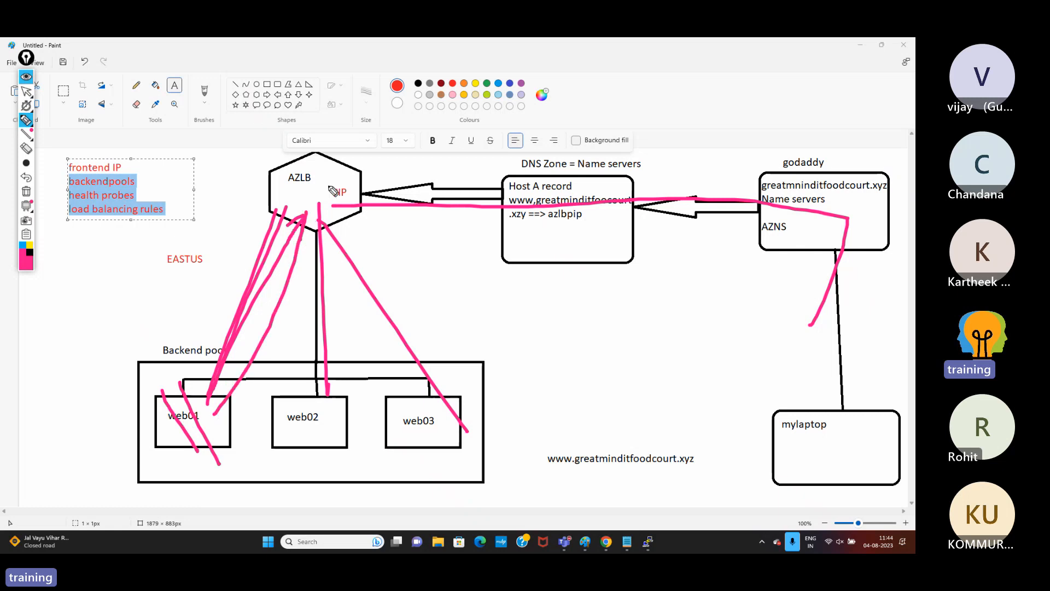
left_click(30, 201)
mouse_move(742, 352)
left_mouse_down()
mouse_move(368, 202)
mouse_move(187, 431)
left_mouse_up()
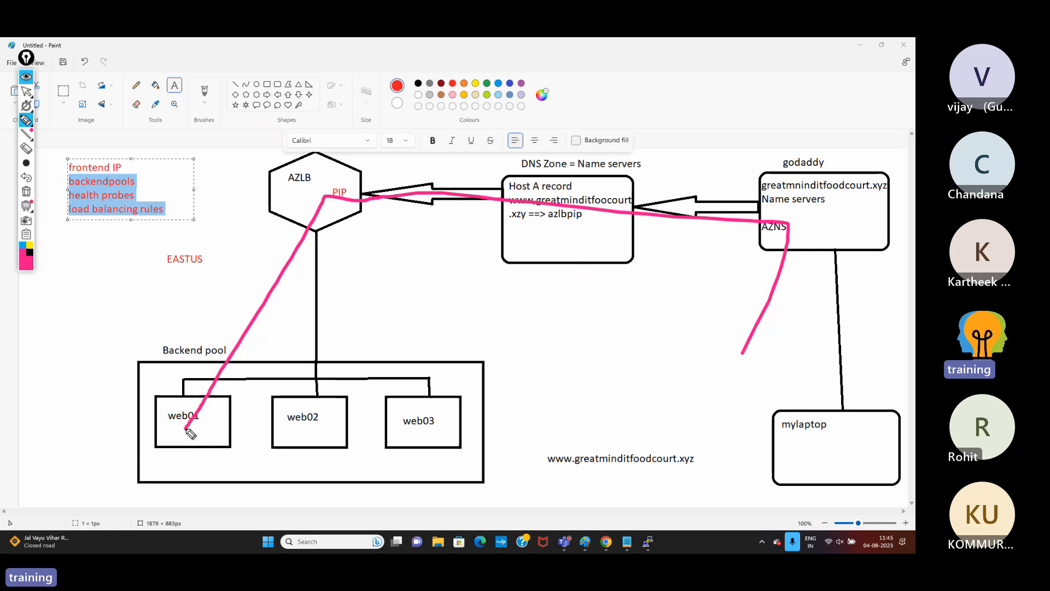
left_click(26, 192)
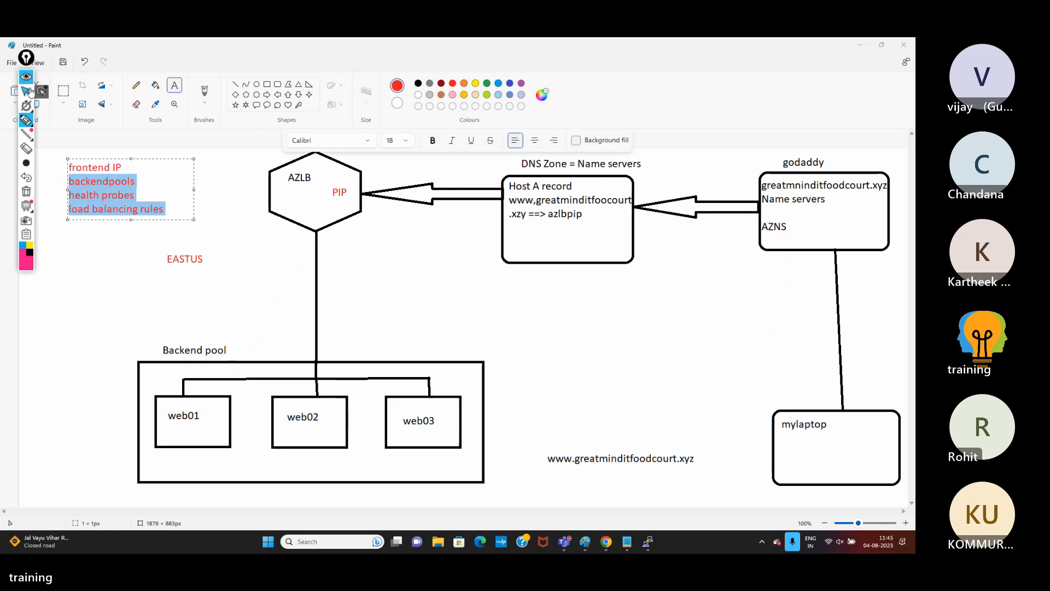
Create and save health probe hp01 on TCP port 80 for azlb01
left_click(861, 49)
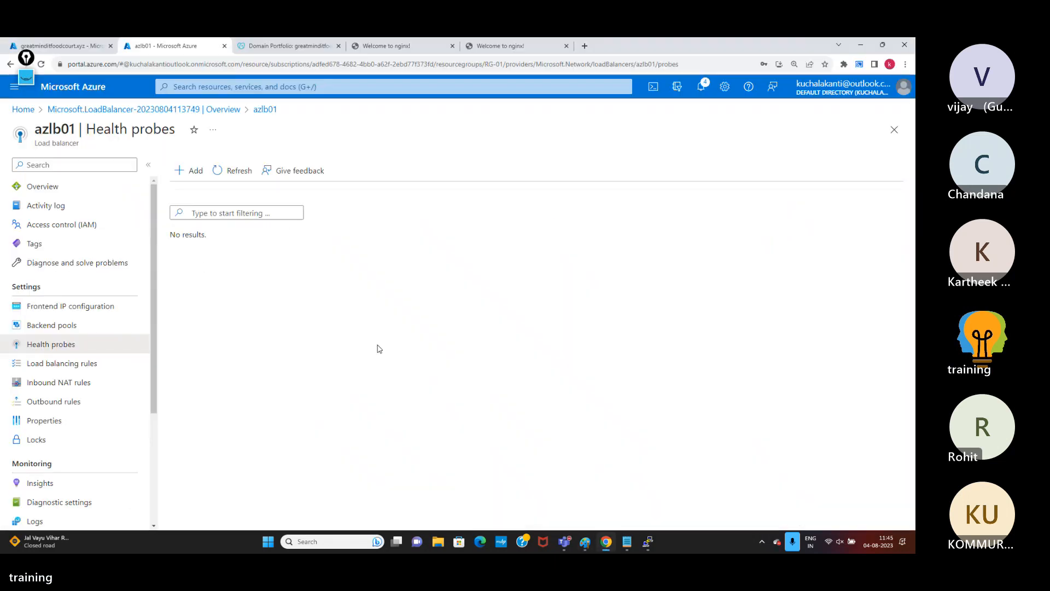
left_click(190, 170)
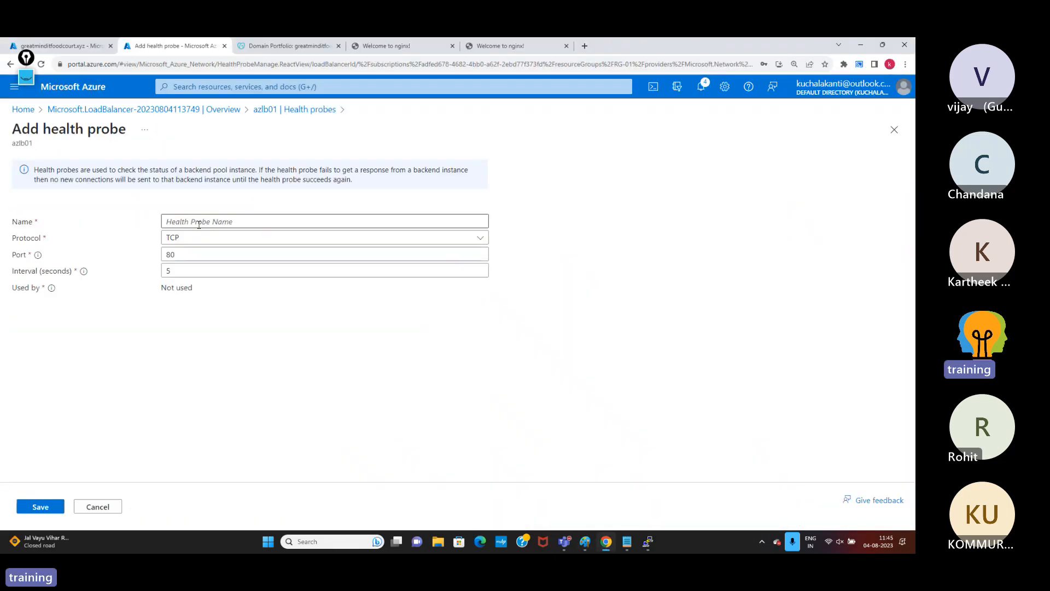
left_click(201, 222)
type("hp01")
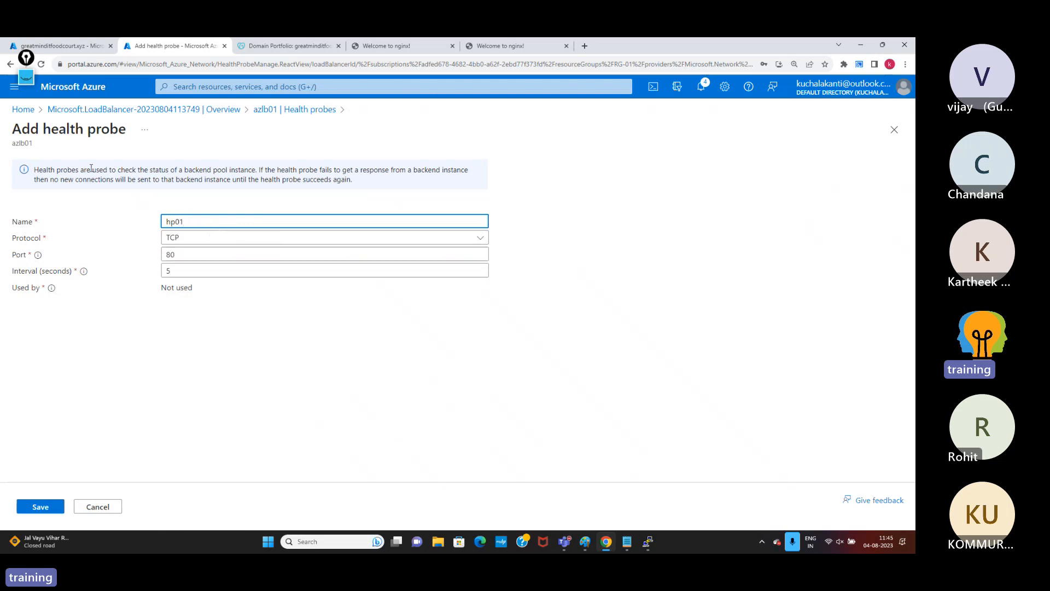
left_click_drag(84, 170, 467, 169)
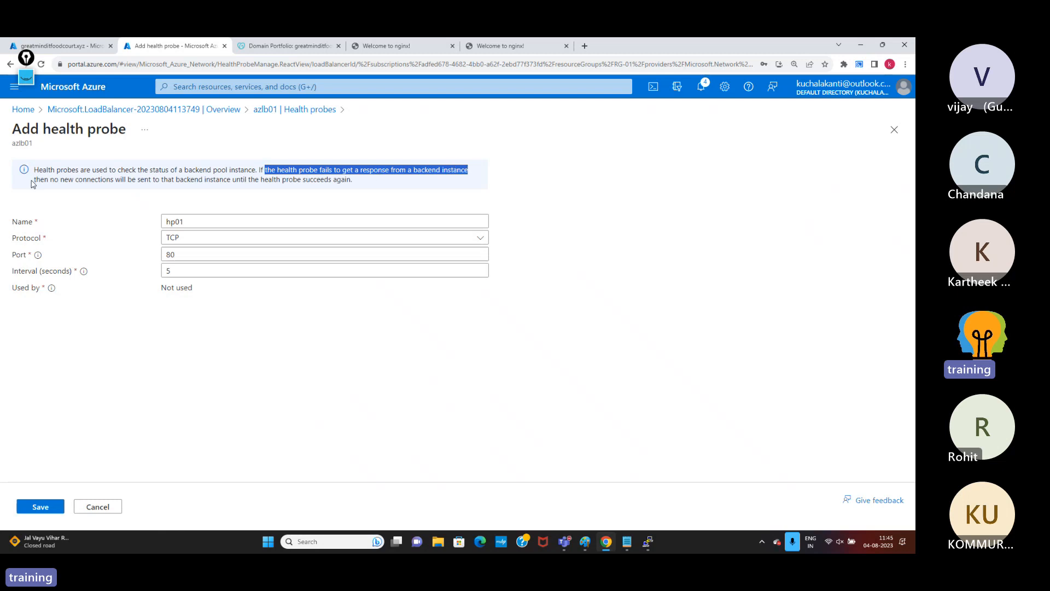
left_click_drag(33, 180, 226, 181)
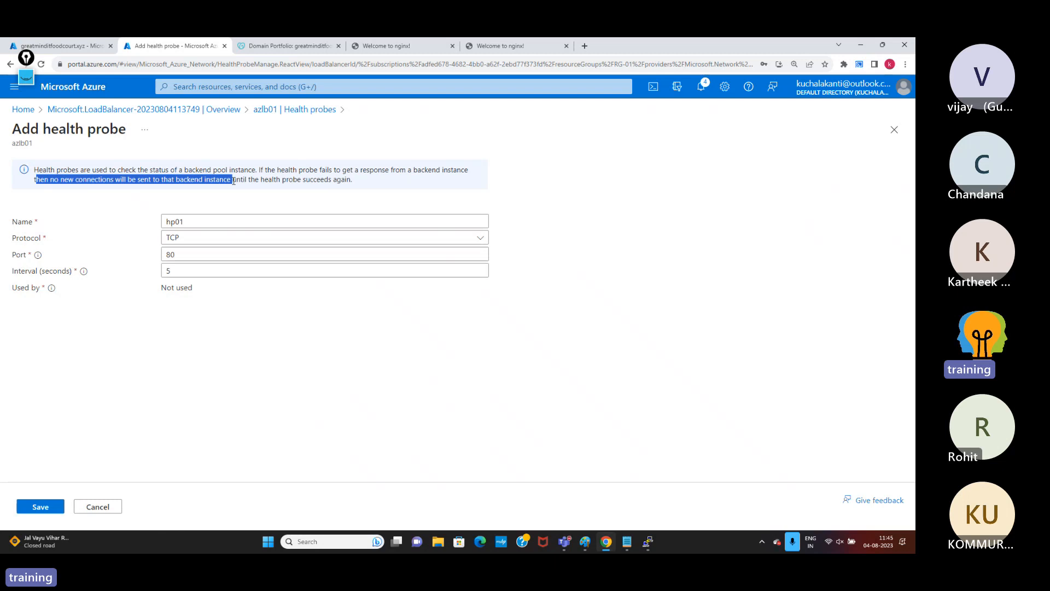
left_click(295, 335)
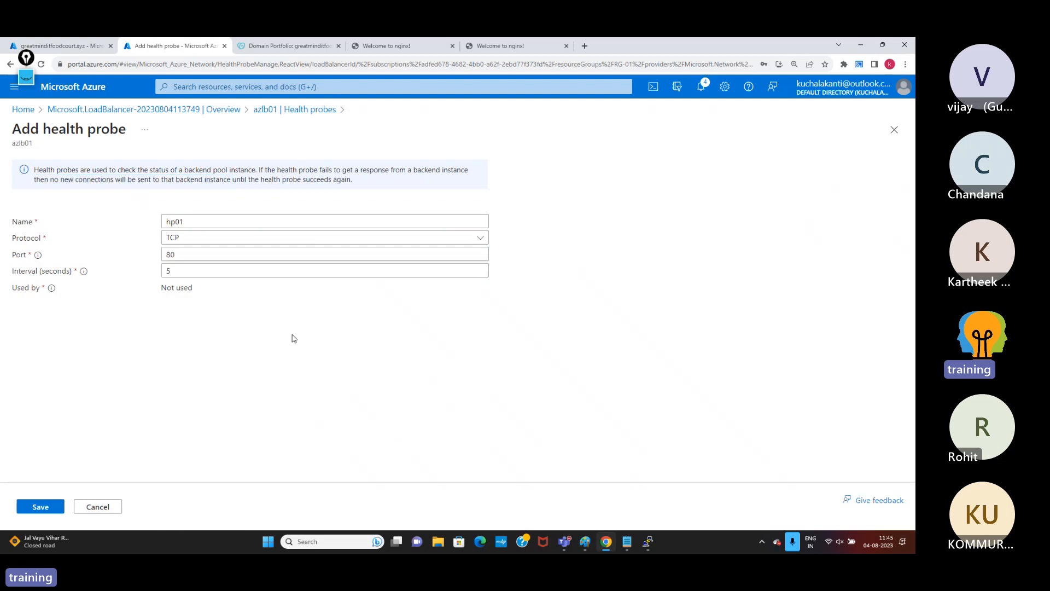
left_click_drag(178, 255, 158, 257)
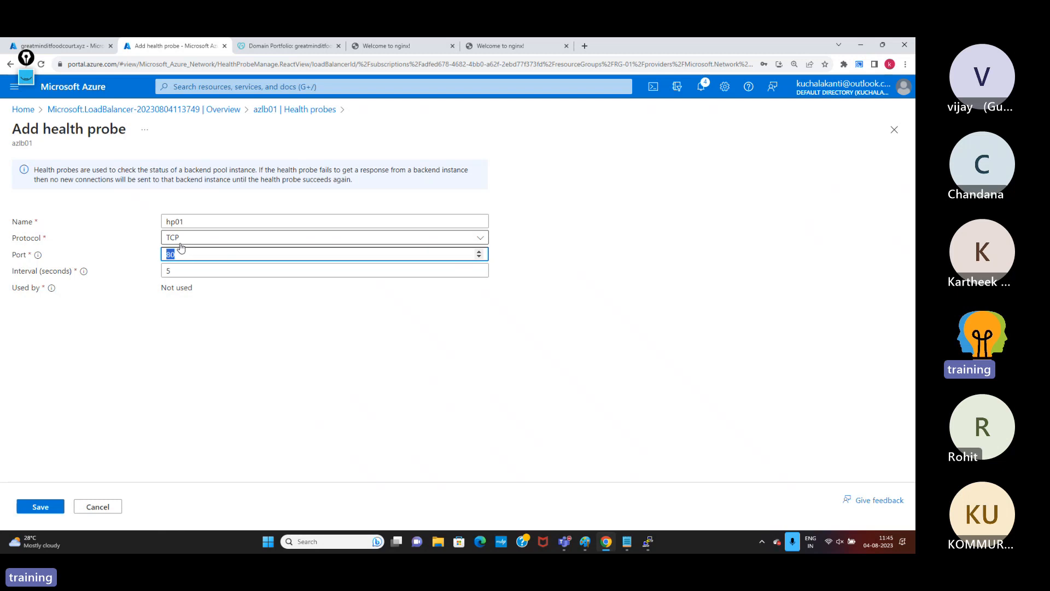
left_click(40, 507)
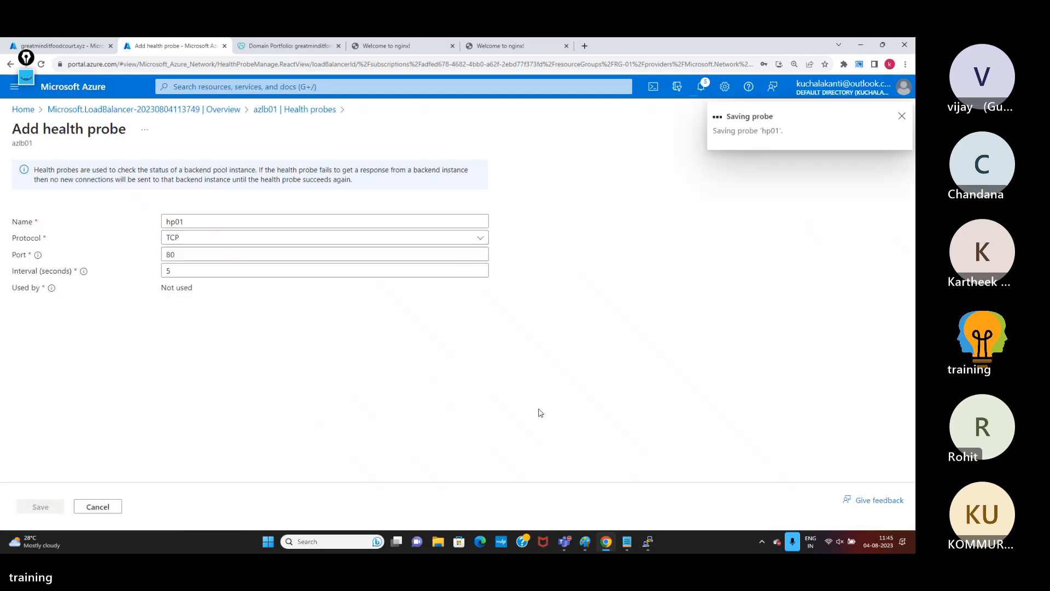
Close the extra Welcome to nginx! browser tabs
left_click(403, 46)
left_click(452, 46)
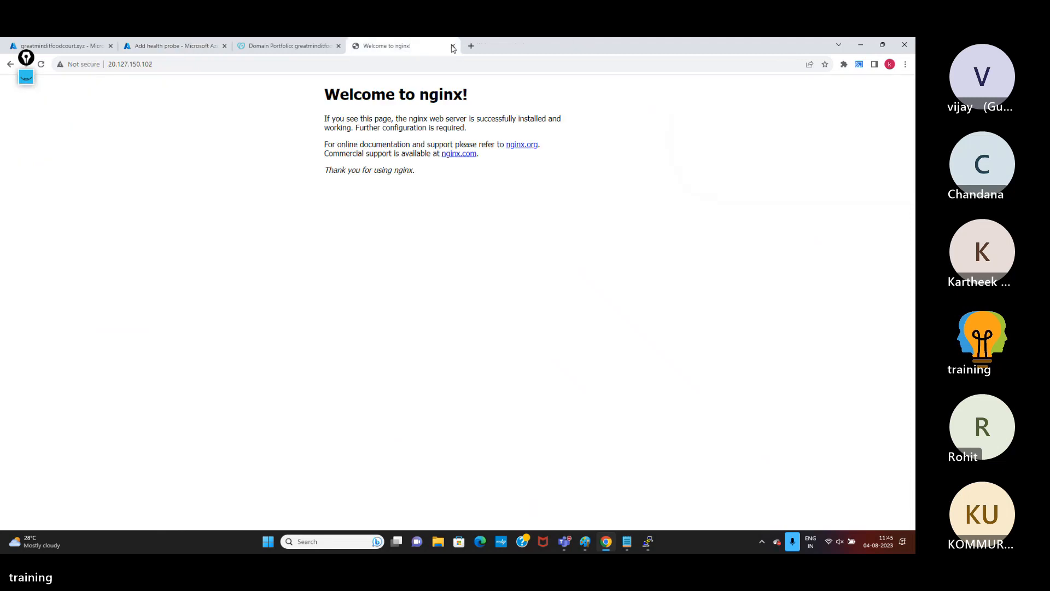
left_click(452, 46)
left_click(174, 46)
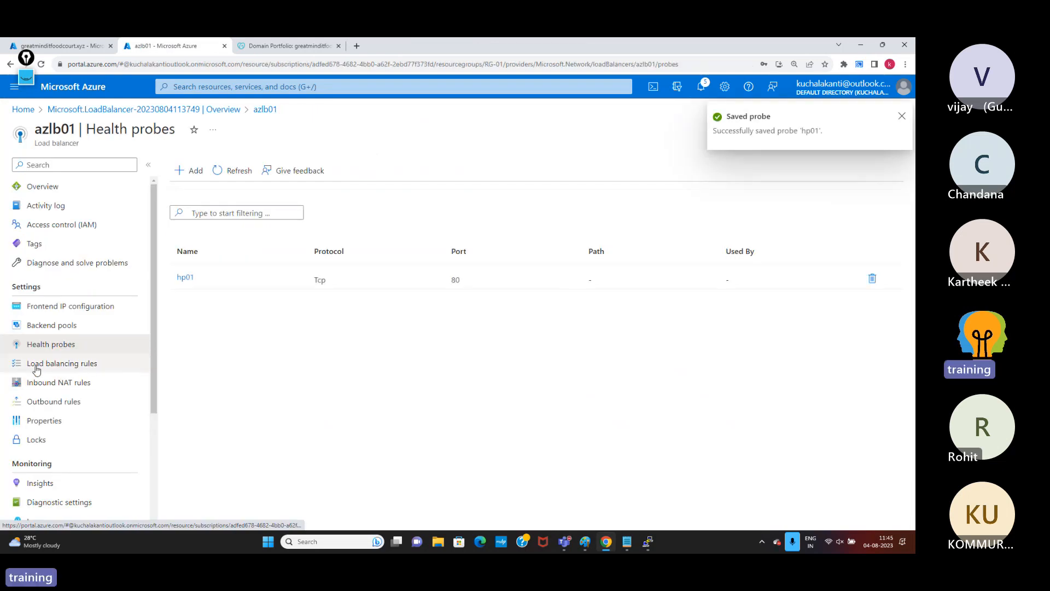
Start rule lbrule1 with frontend fo01, backend pool be-pool, and ports 80 to 80
left_click(76, 365)
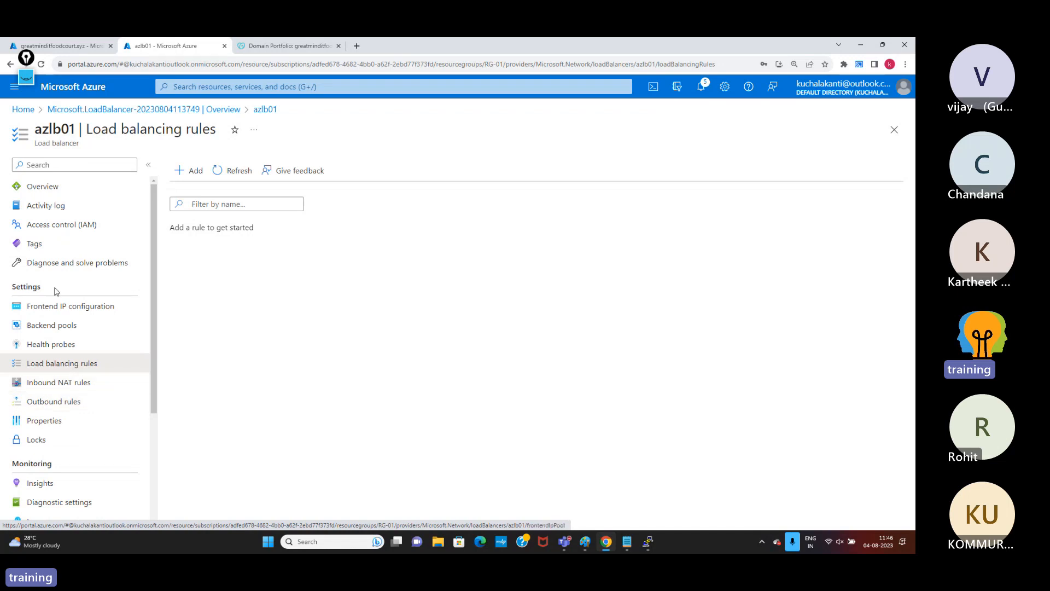
left_click(182, 177)
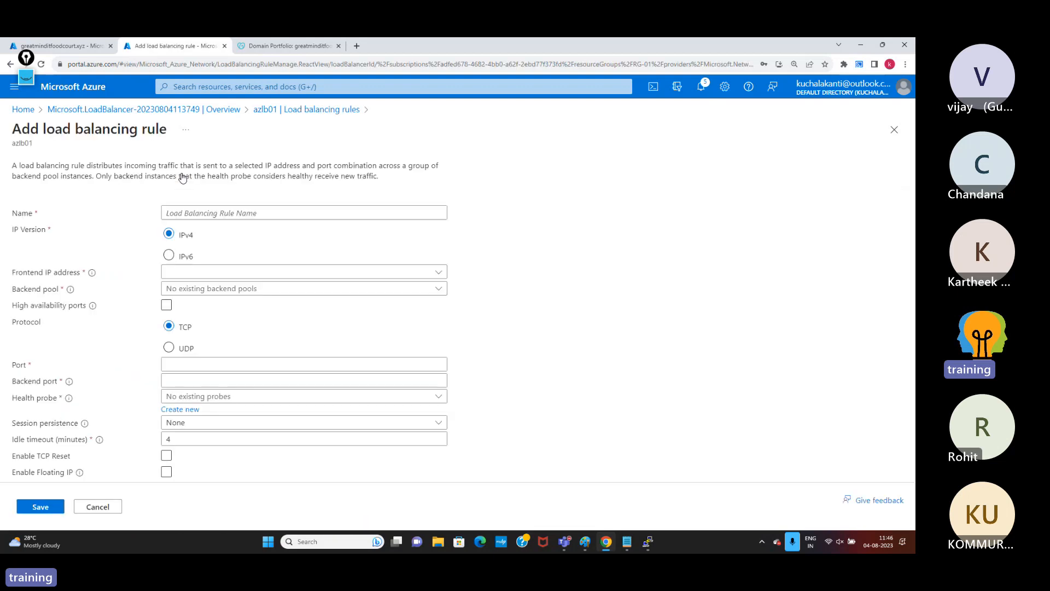
left_click(206, 214)
type("l")
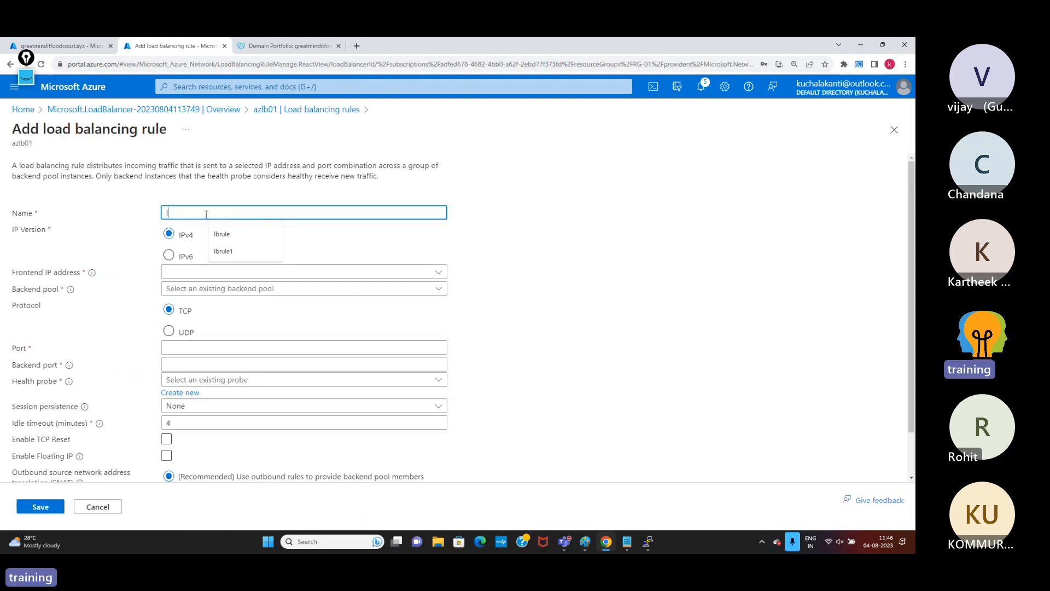
type("brule1")
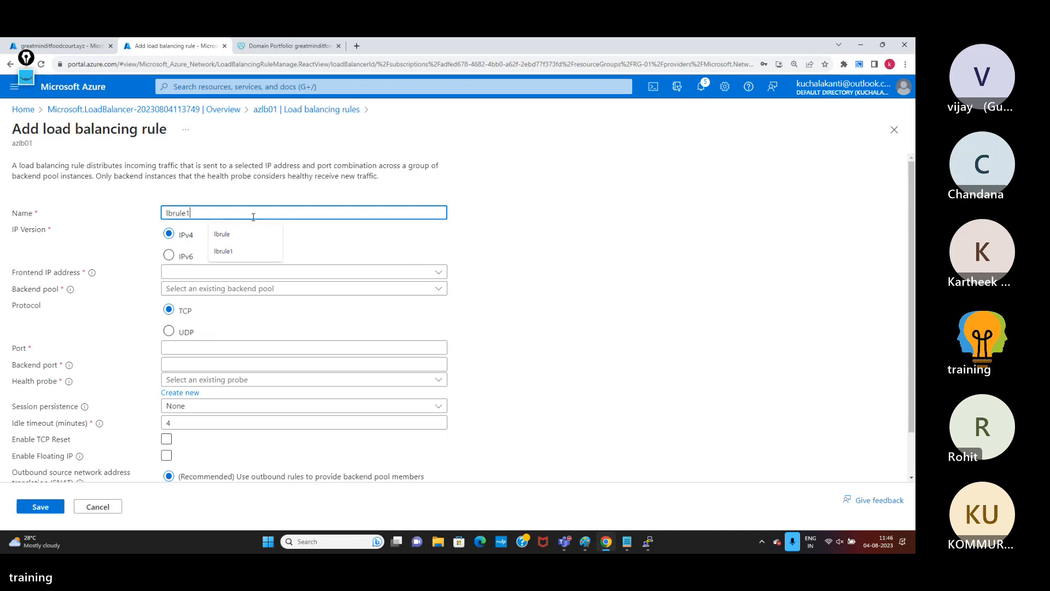
left_click(634, 246)
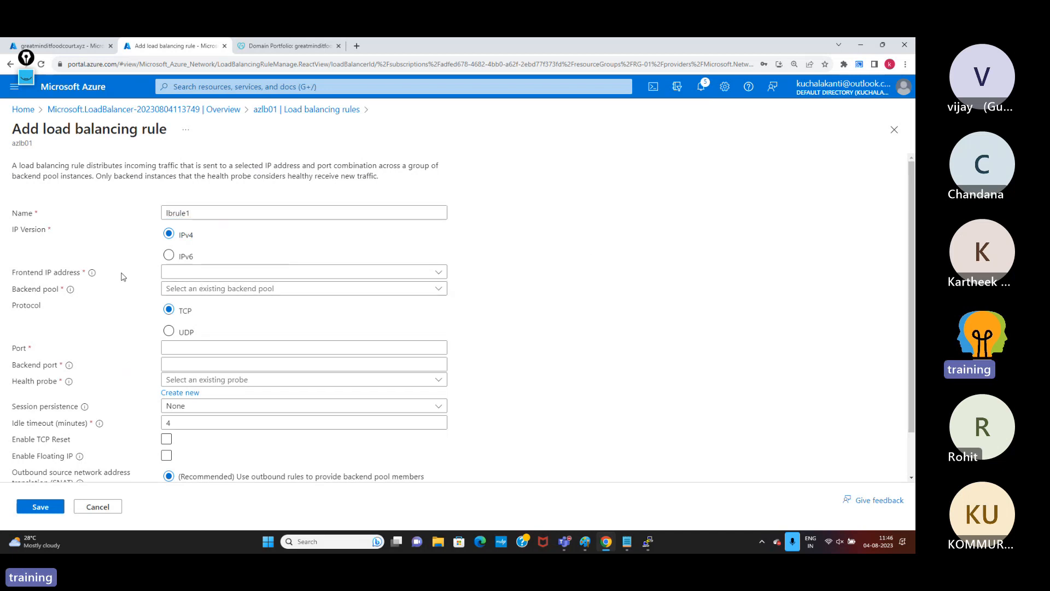
left_click(204, 273)
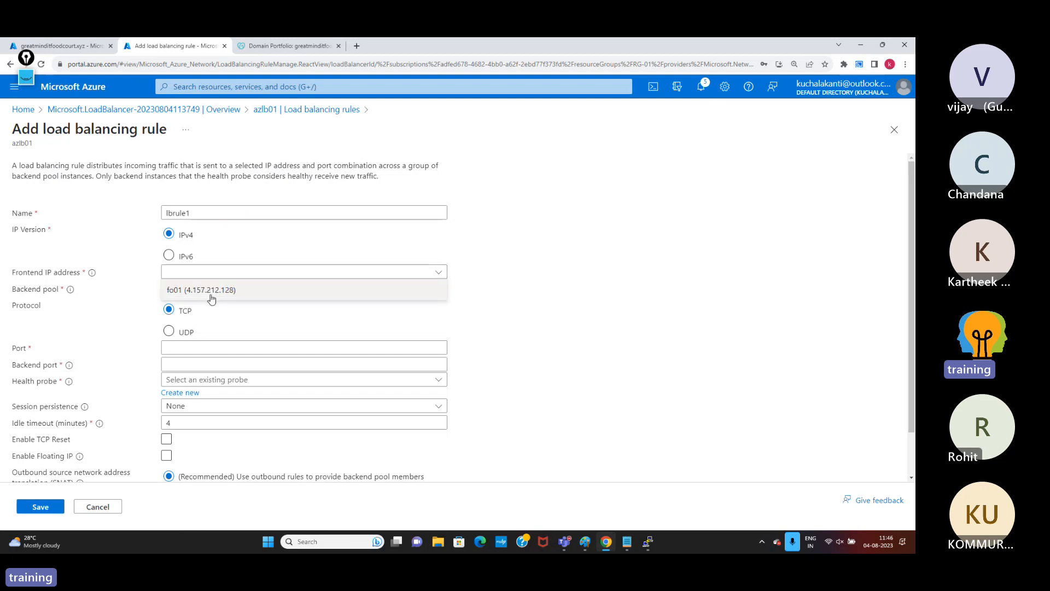
left_click(208, 292)
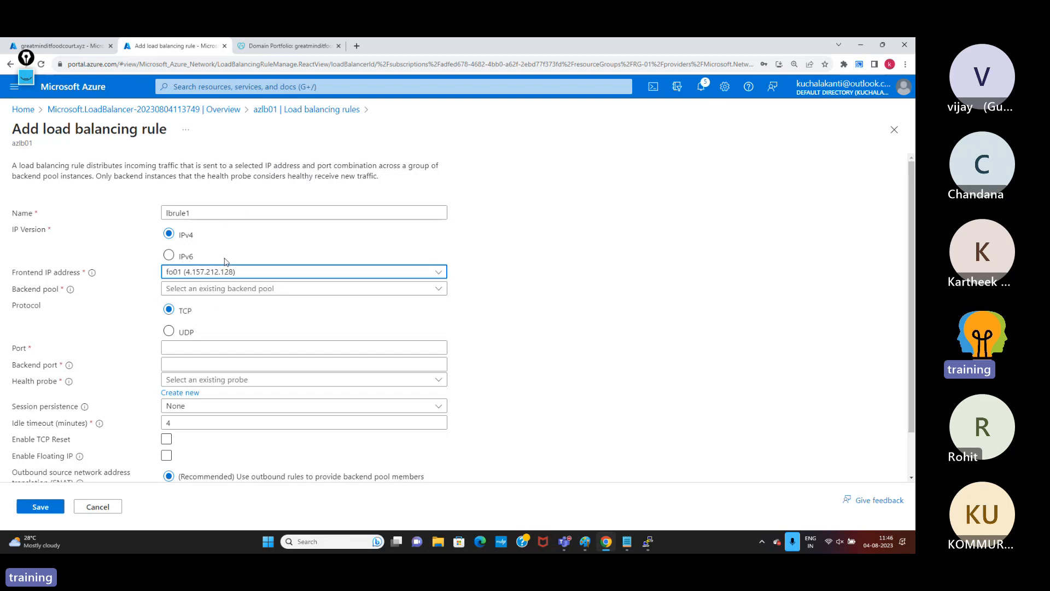
left_click(204, 287)
left_click(202, 311)
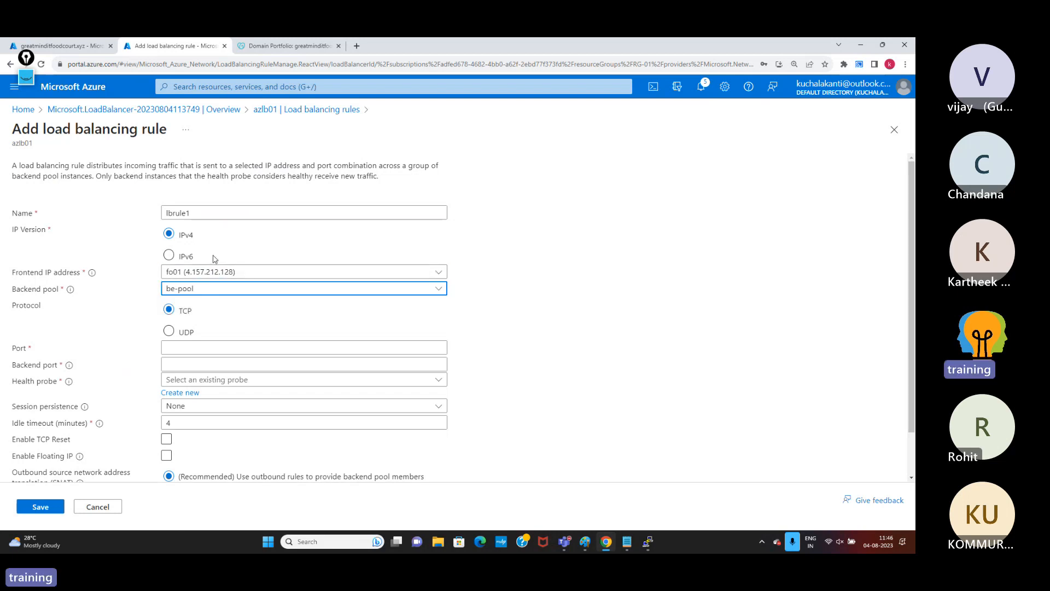
left_click(186, 349)
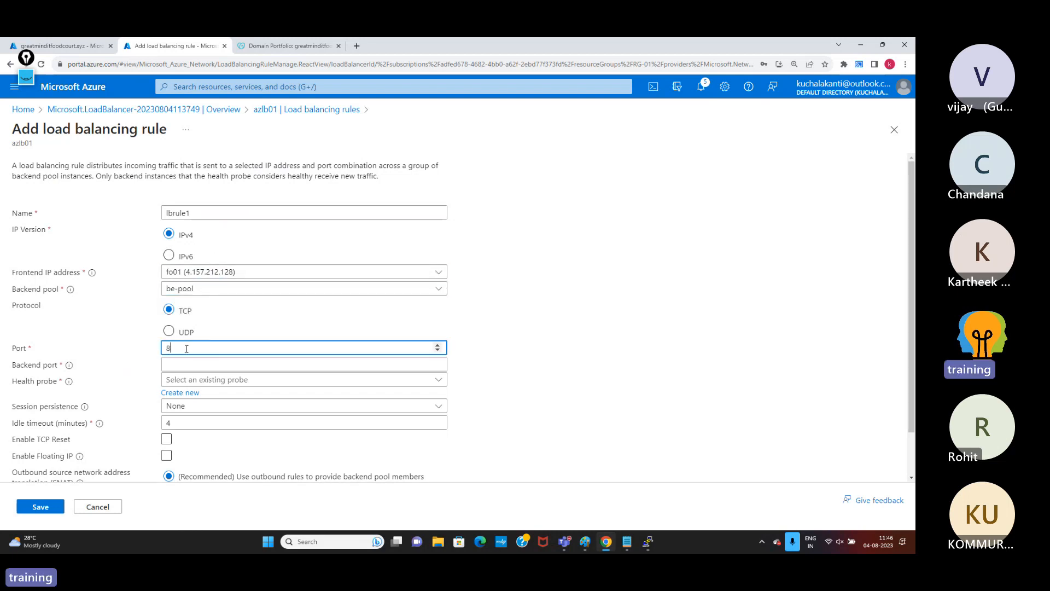
left_click(186, 367)
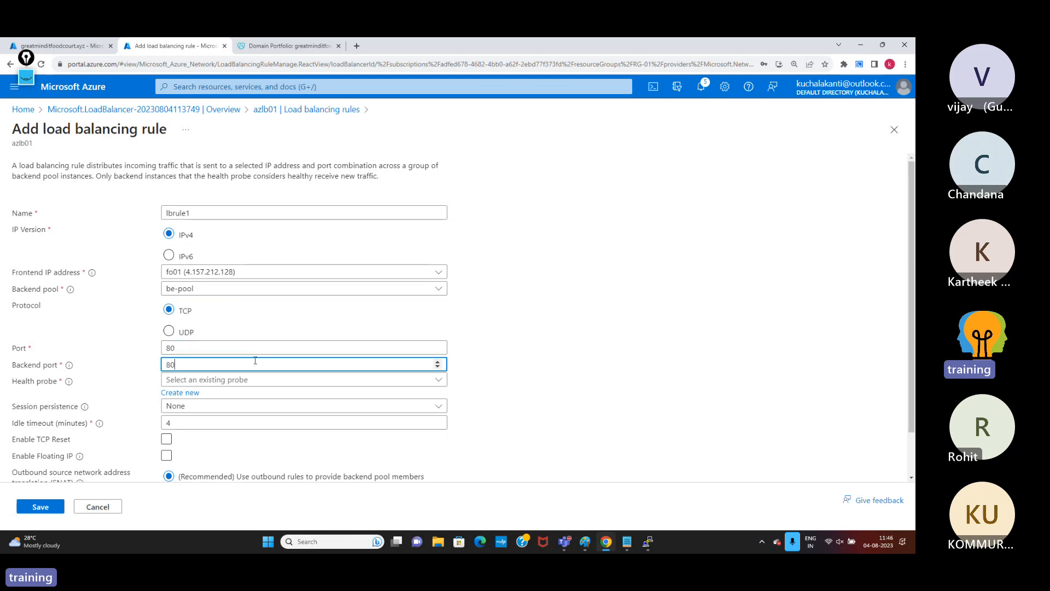
left_click(26, 58)
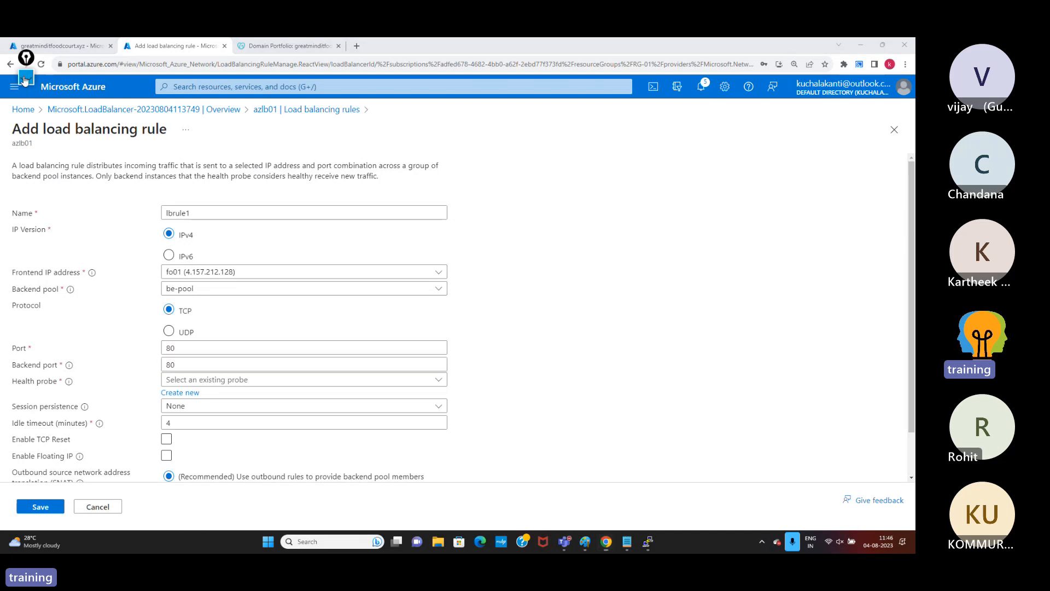
mouse_move(25, 58)
left_mouse_down()
mouse_move(625, 183)
mouse_move(819, 157)
left_mouse_up()
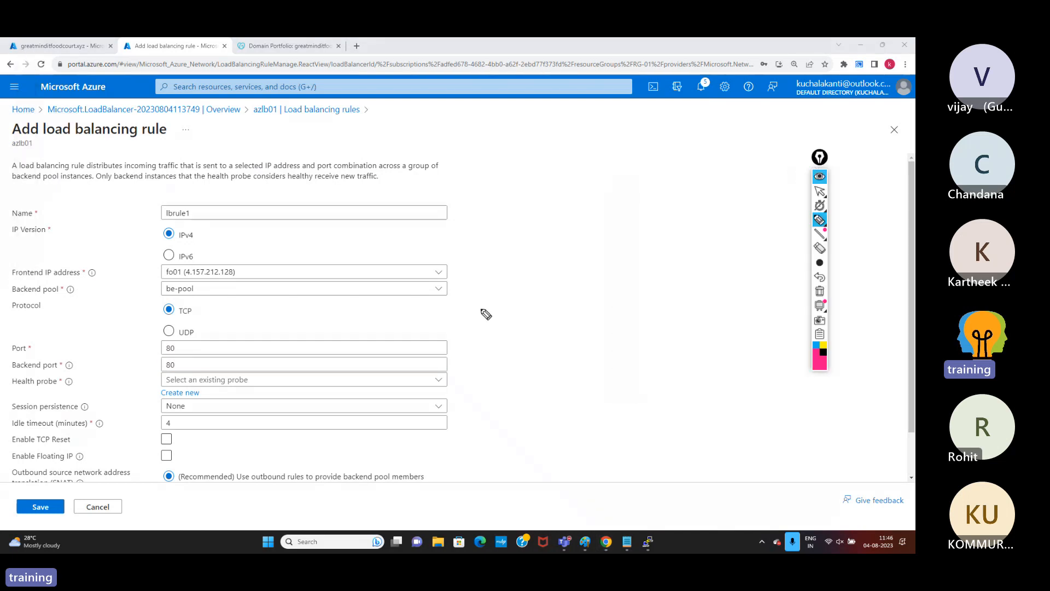
mouse_move(185, 361)
left_mouse_down()
mouse_move(154, 362)
mouse_move(161, 375)
mouse_move(180, 368)
left_mouse_up()
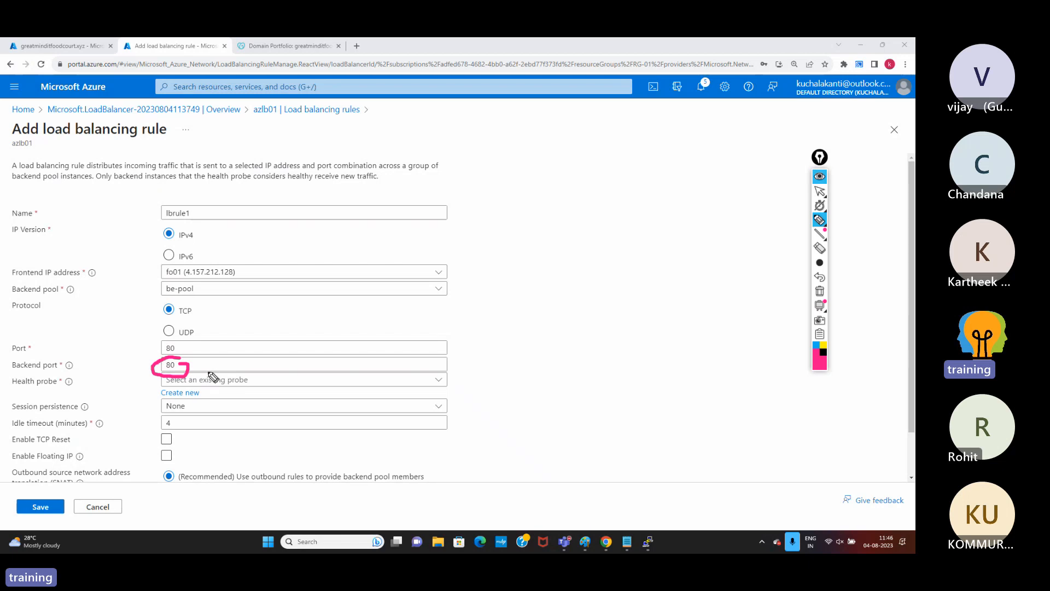
left_click_drag(178, 363, 206, 362)
mouse_move(275, 342)
left_mouse_down()
mouse_move(319, 363)
mouse_move(282, 368)
left_mouse_up()
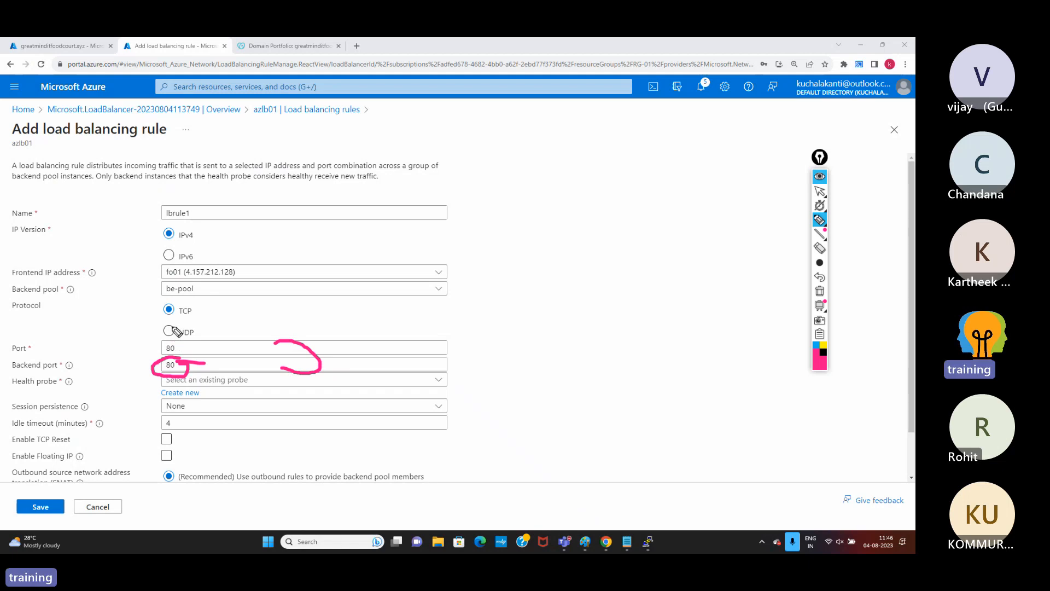
mouse_move(164, 358)
left_mouse_down()
mouse_move(164, 328)
mouse_move(171, 349)
left_mouse_up()
mouse_move(202, 316)
left_mouse_down()
mouse_move(211, 334)
mouse_move(232, 320)
mouse_move(244, 346)
mouse_move(268, 328)
mouse_move(263, 347)
left_mouse_up()
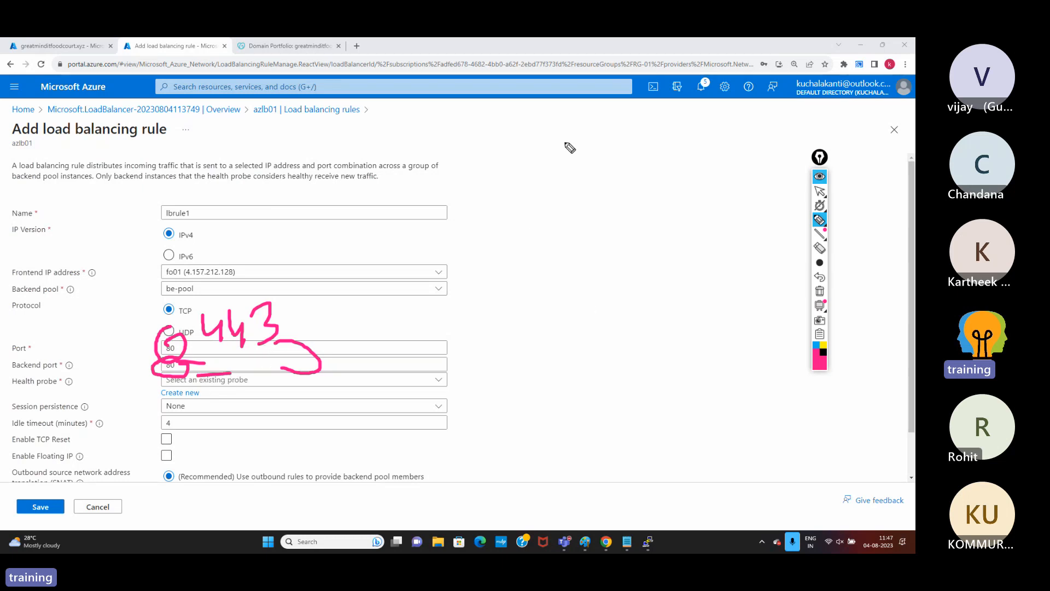
mouse_move(564, 143)
left_mouse_down()
mouse_move(659, 174)
mouse_move(673, 230)
mouse_move(580, 265)
left_mouse_up()
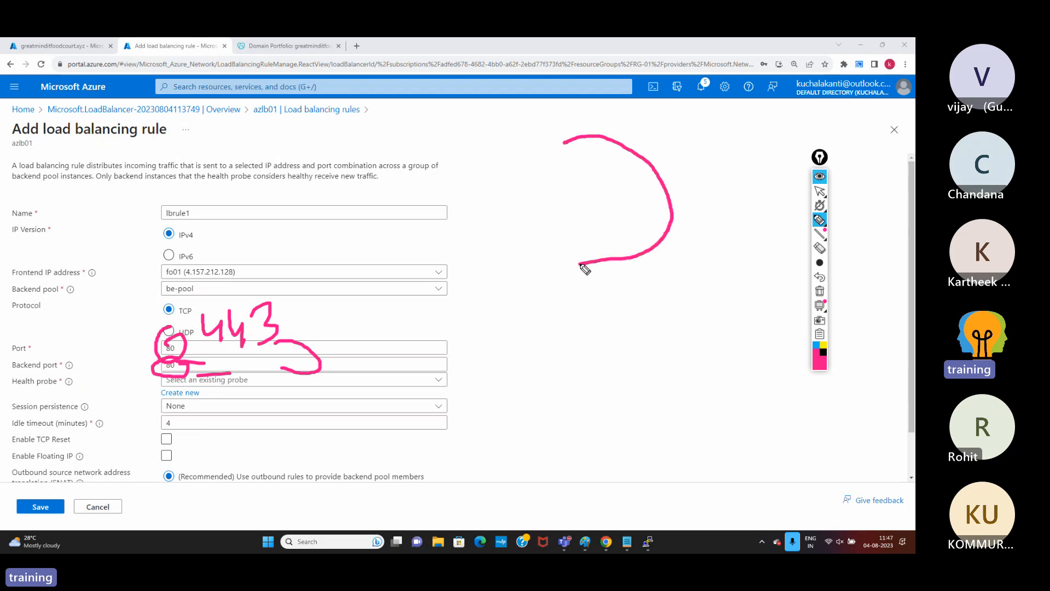
left_click(819, 291)
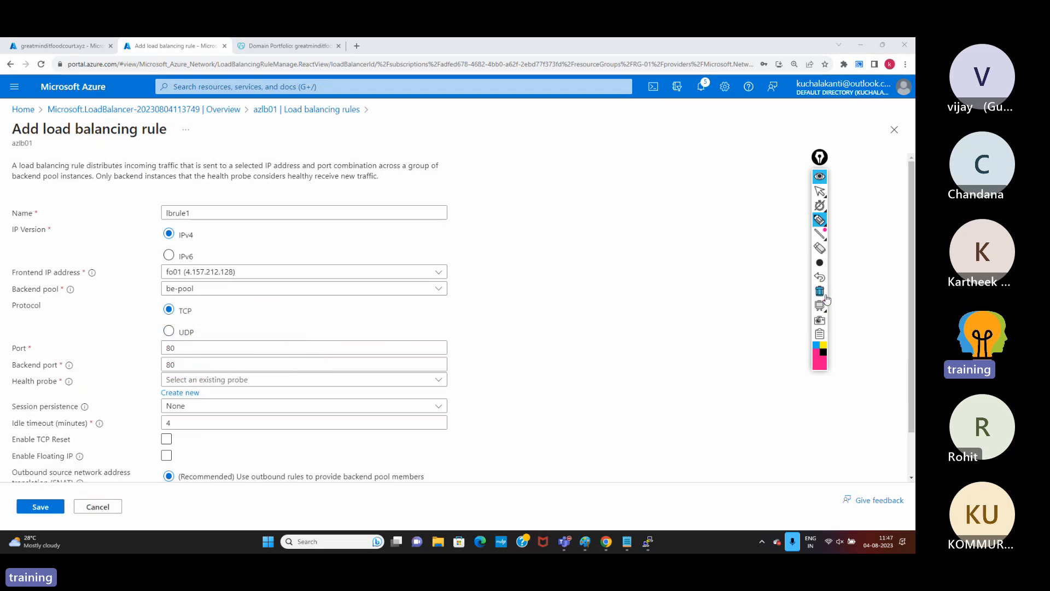
left_click(820, 176)
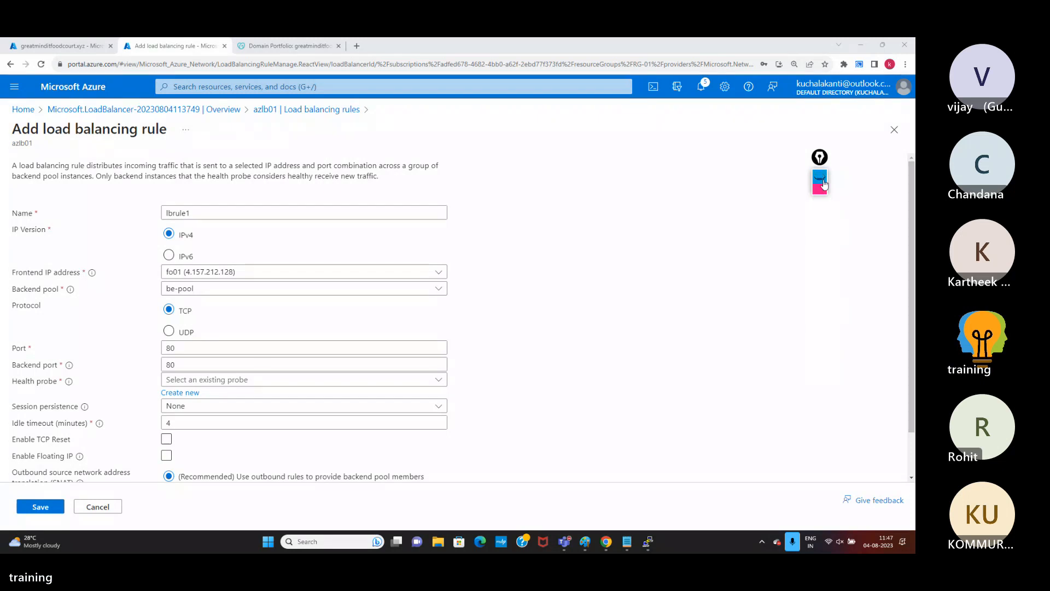
Assign health probe hp01 (TCP:80) to lbrule1 and save the rule
left_click(252, 383)
left_click(232, 394)
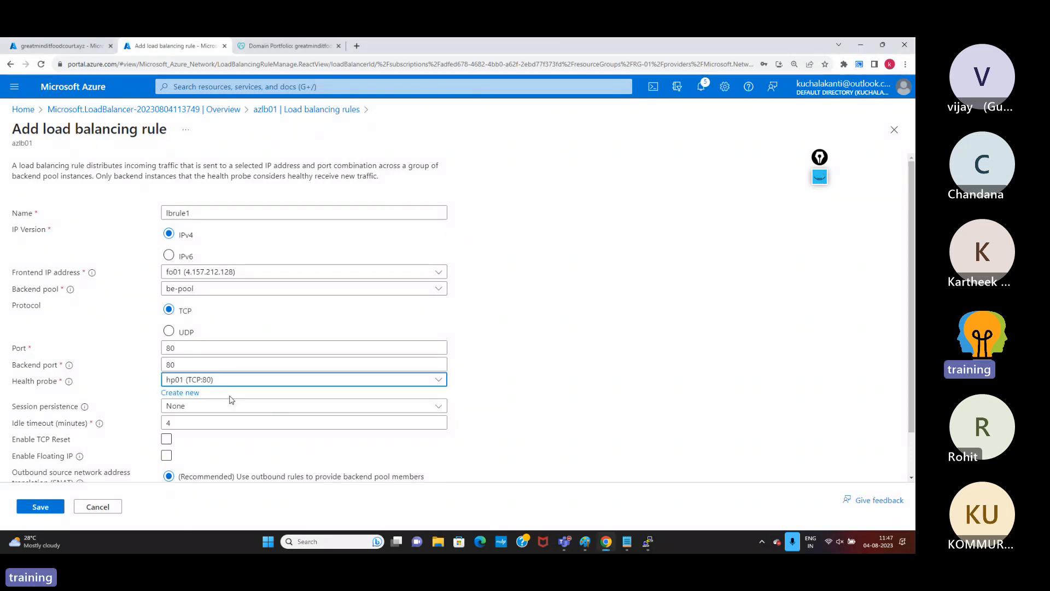
scroll(192, 390, "down", 1)
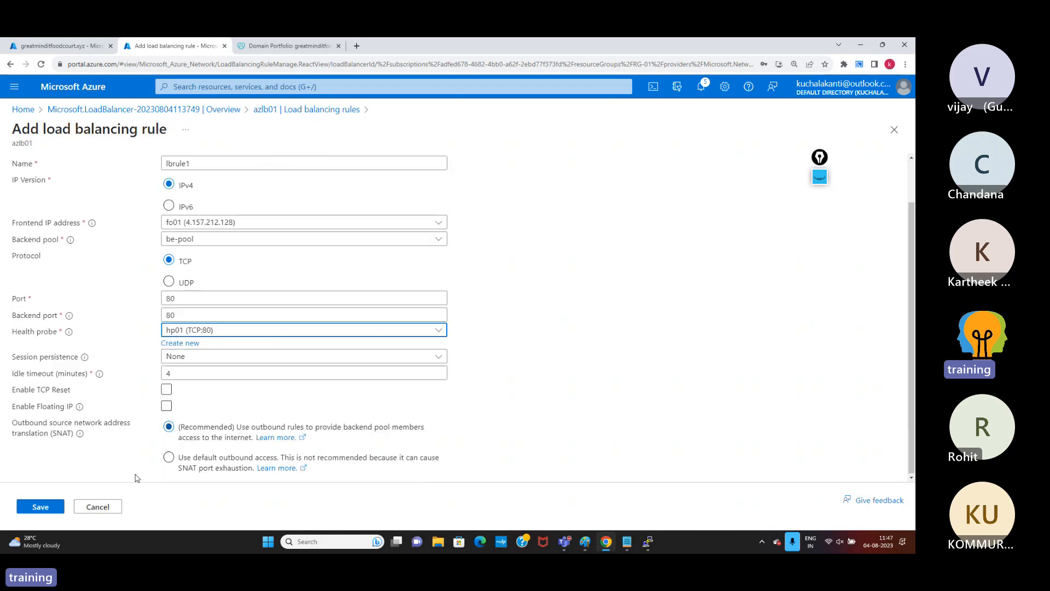
left_click(43, 507)
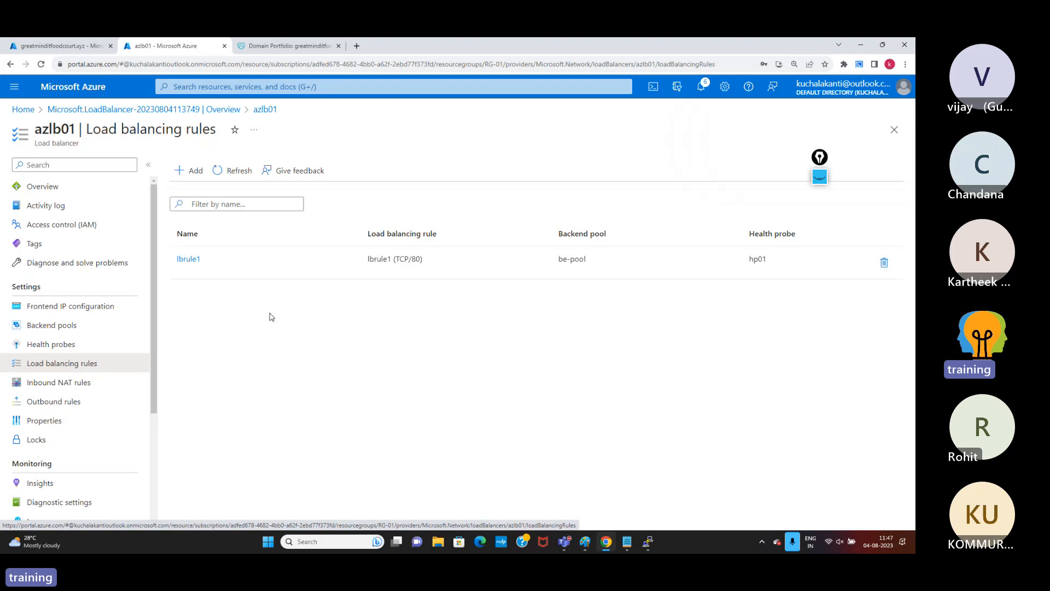
left_click(290, 46)
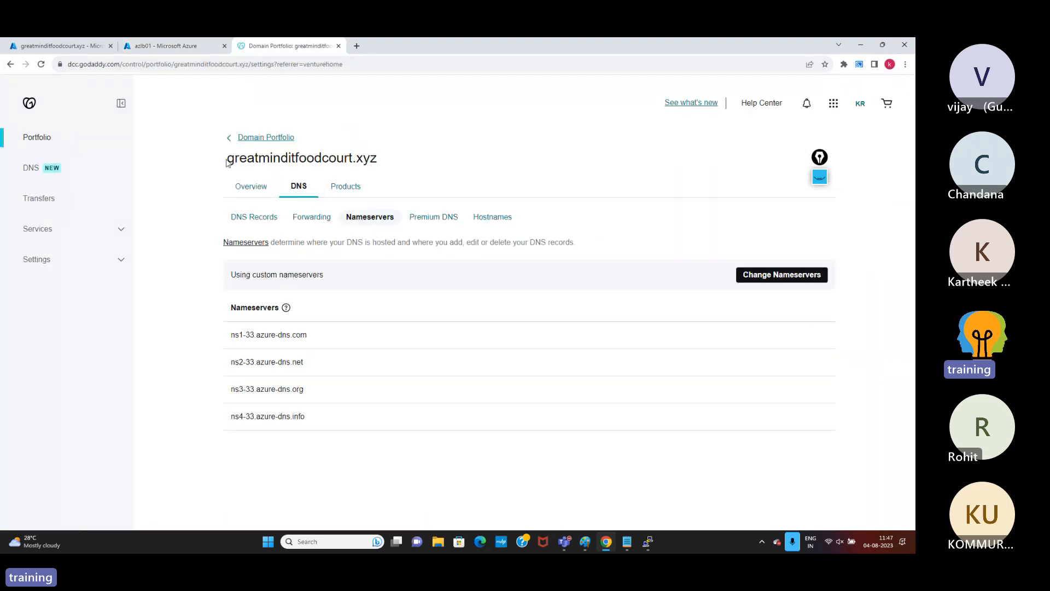
left_click_drag(227, 163, 388, 170)
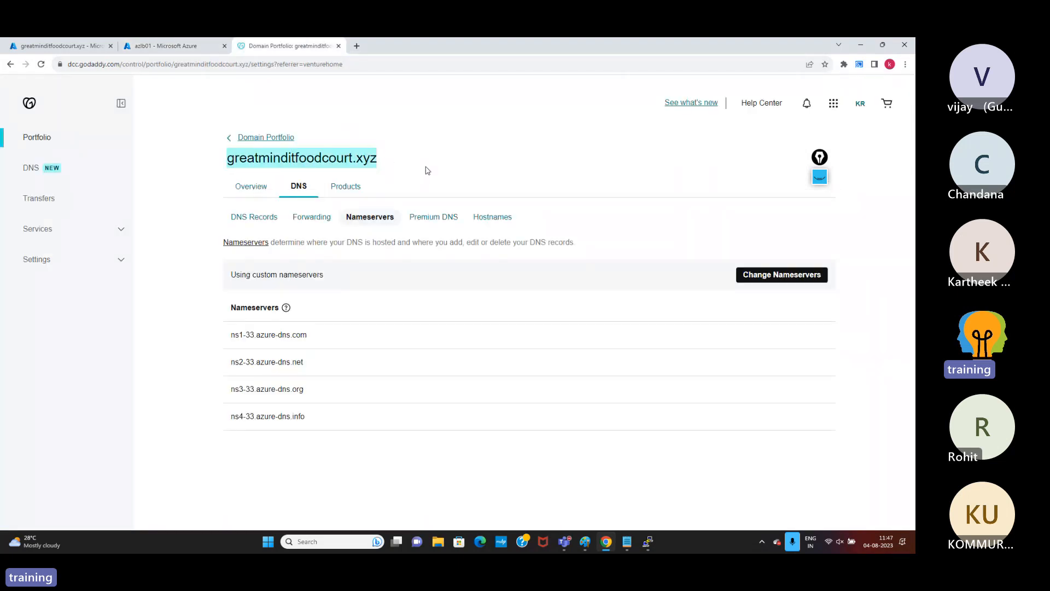
left_click(356, 46)
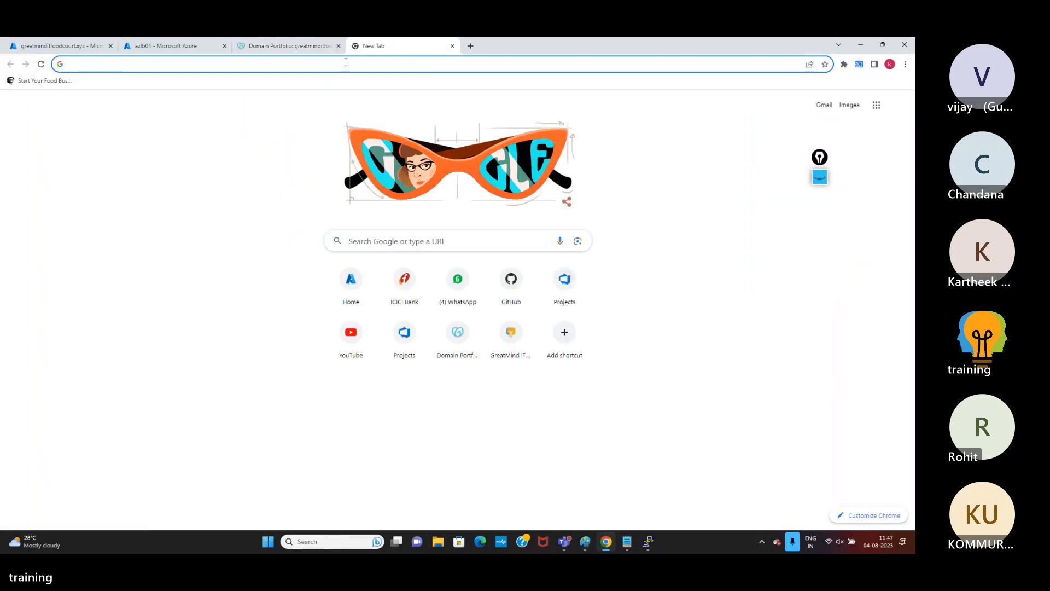
left_click(345, 63)
type("www")
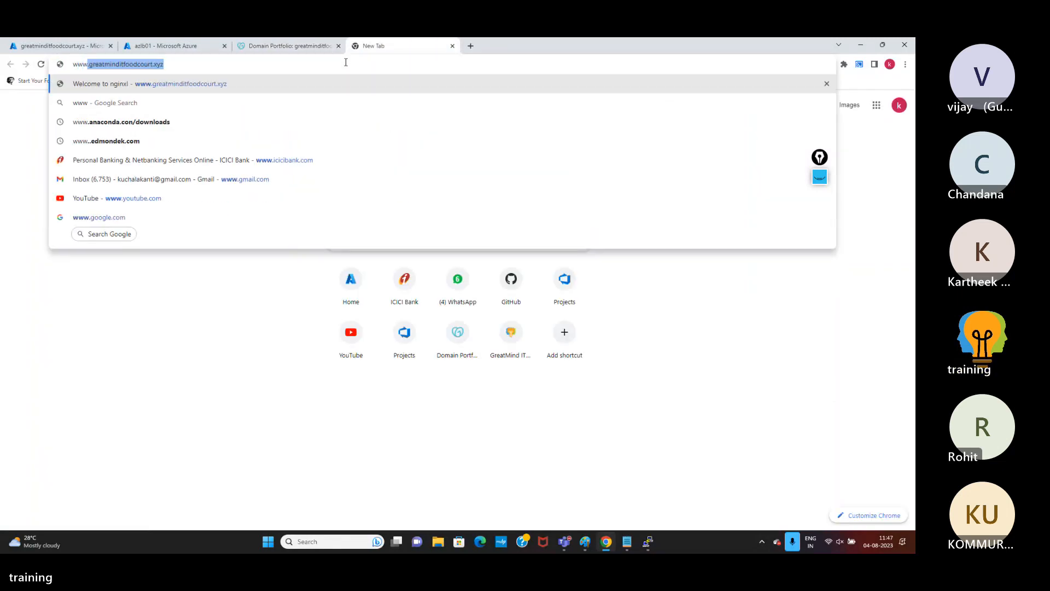
key("Return")
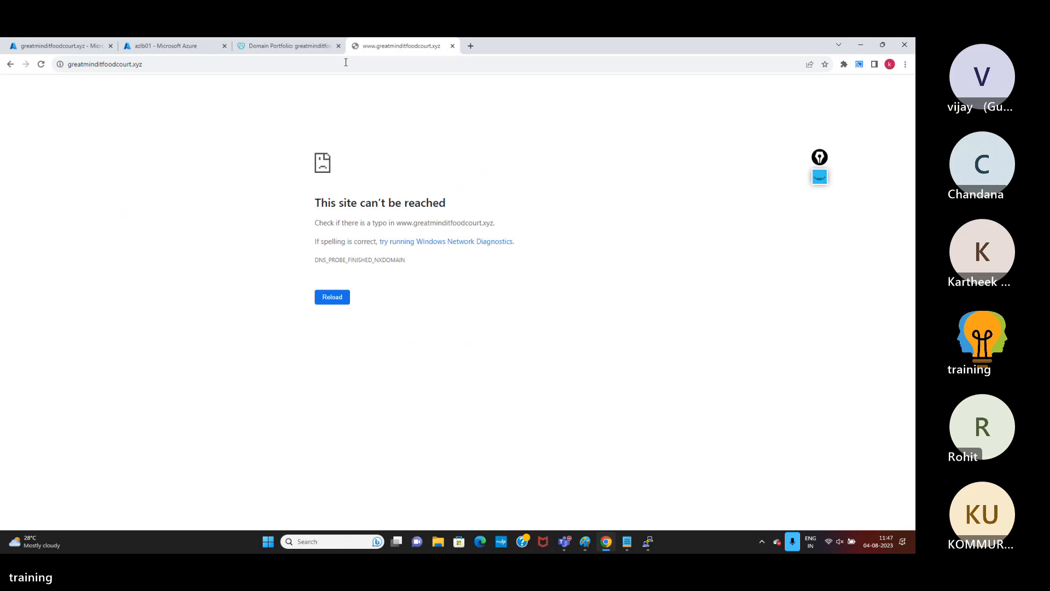
left_click(291, 69)
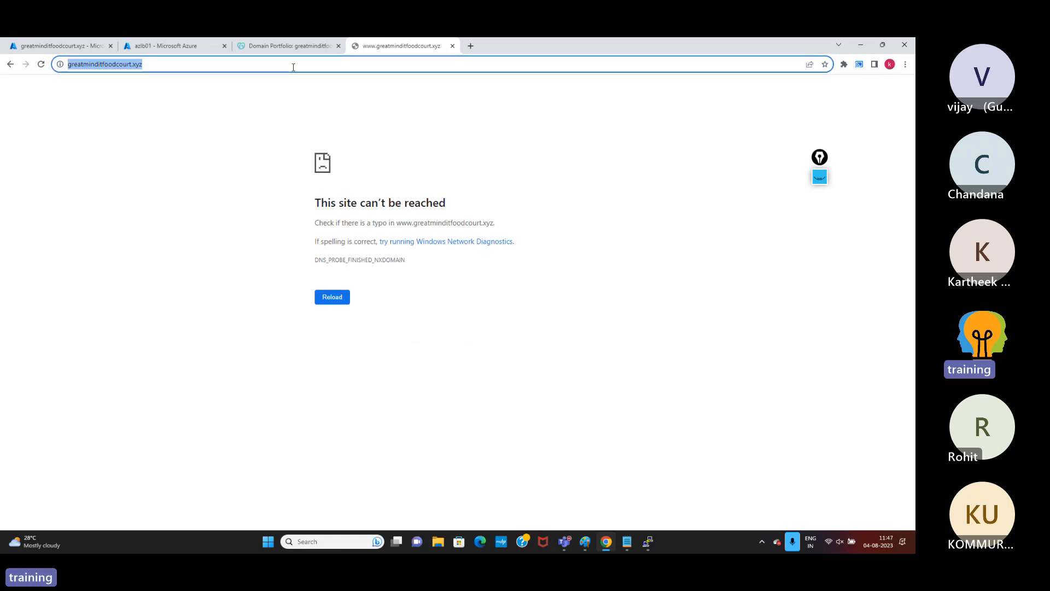
key("Return")
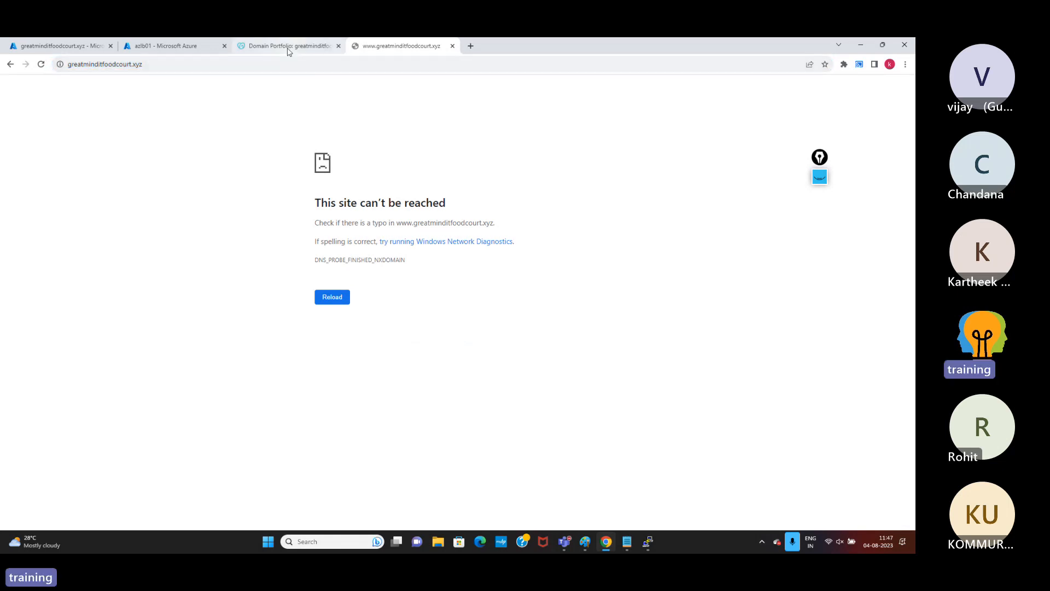
left_click(237, 64)
left_click(238, 64)
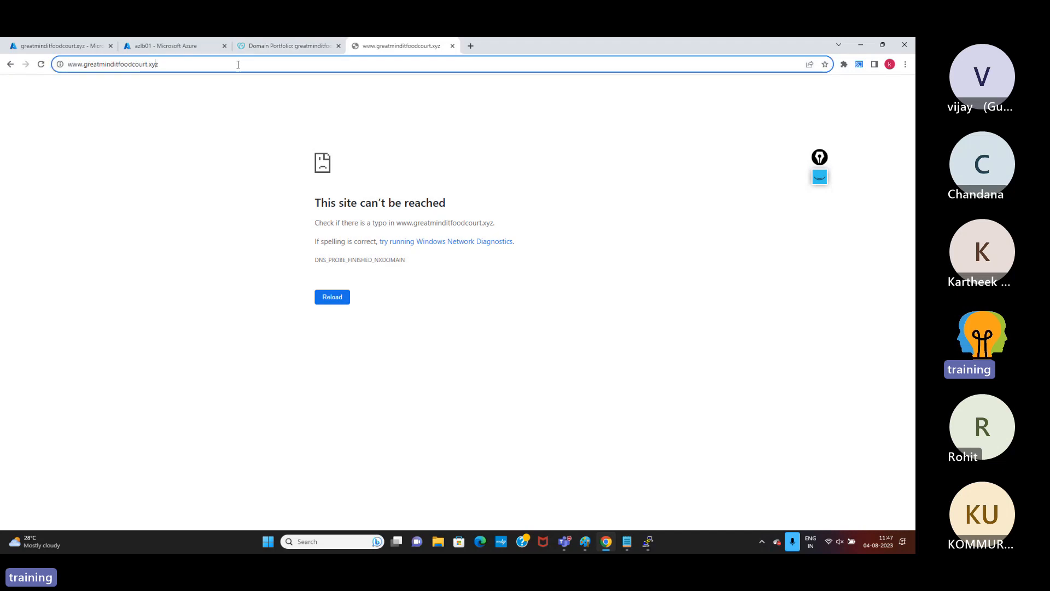
key("Left")
key("Left")
key("Left")
key("Left")
key("Left")
key("Left")
key("Left")
key("Left")
key("Left")
key("Left")
key("Left")
key("Left")
key("Left")
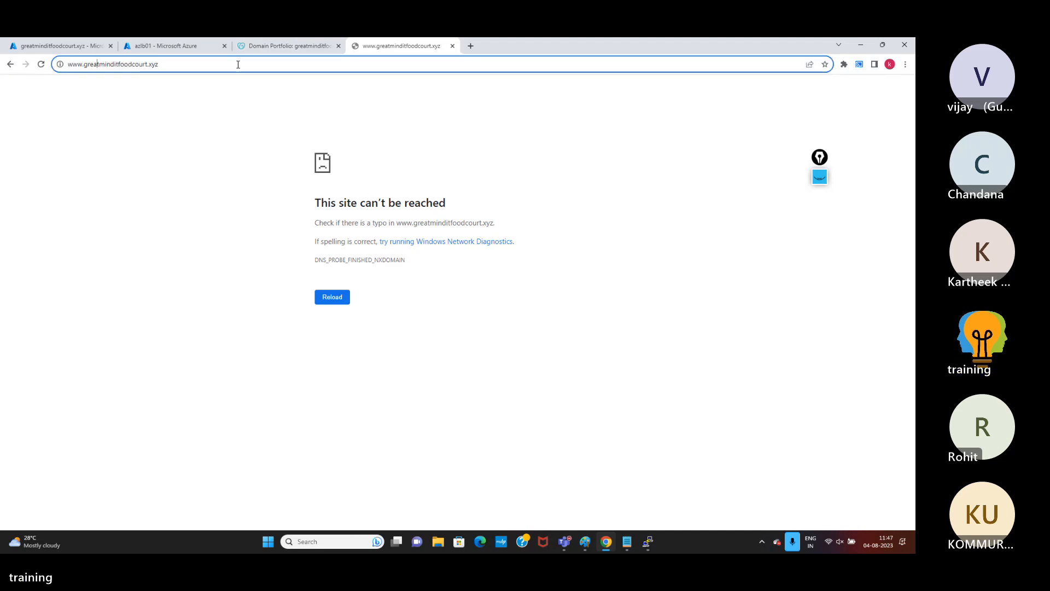
key("Left")
key("Left")
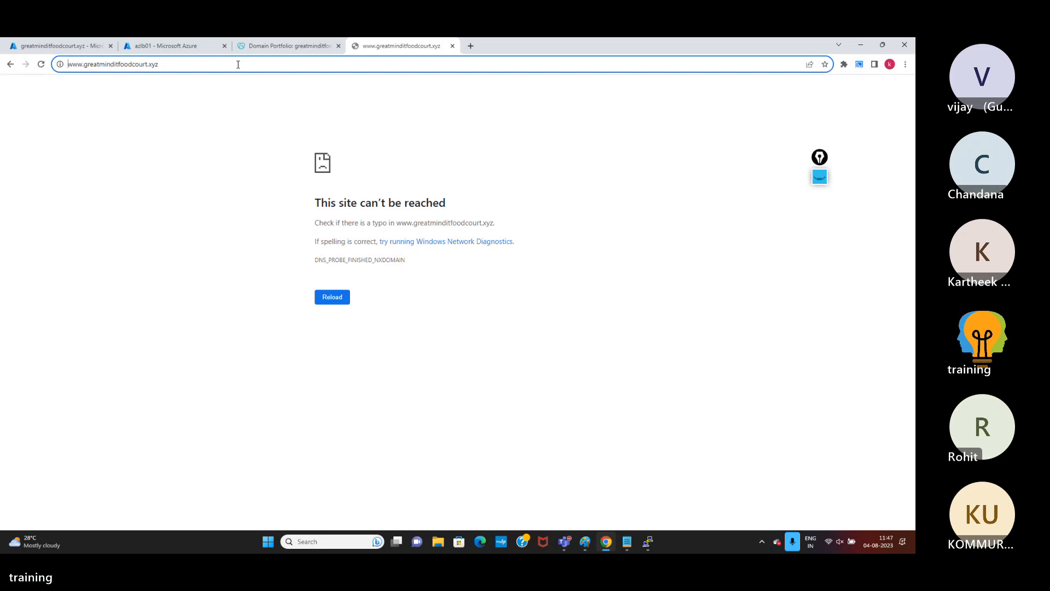
type("http://")
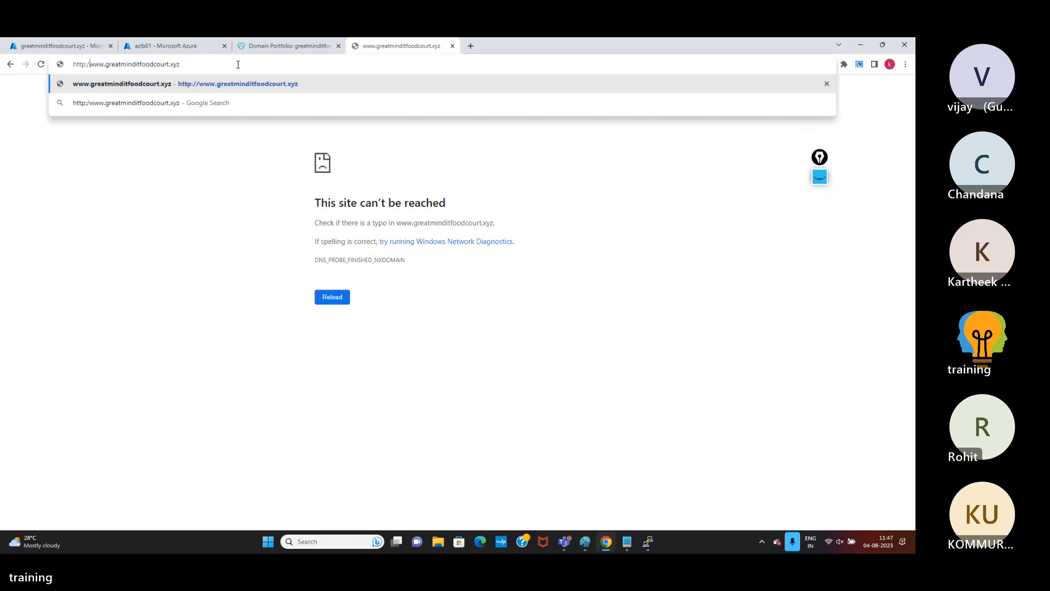
key("Return")
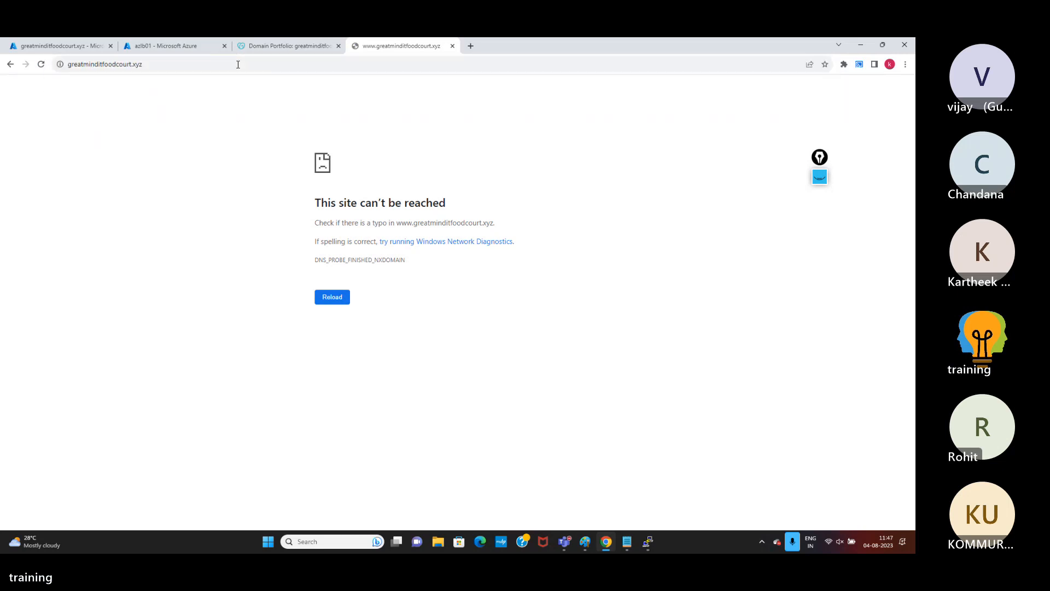
Open the greatminditfoodcourt.xyz zone from the DNS zones list in the Azure portal
left_click(298, 52)
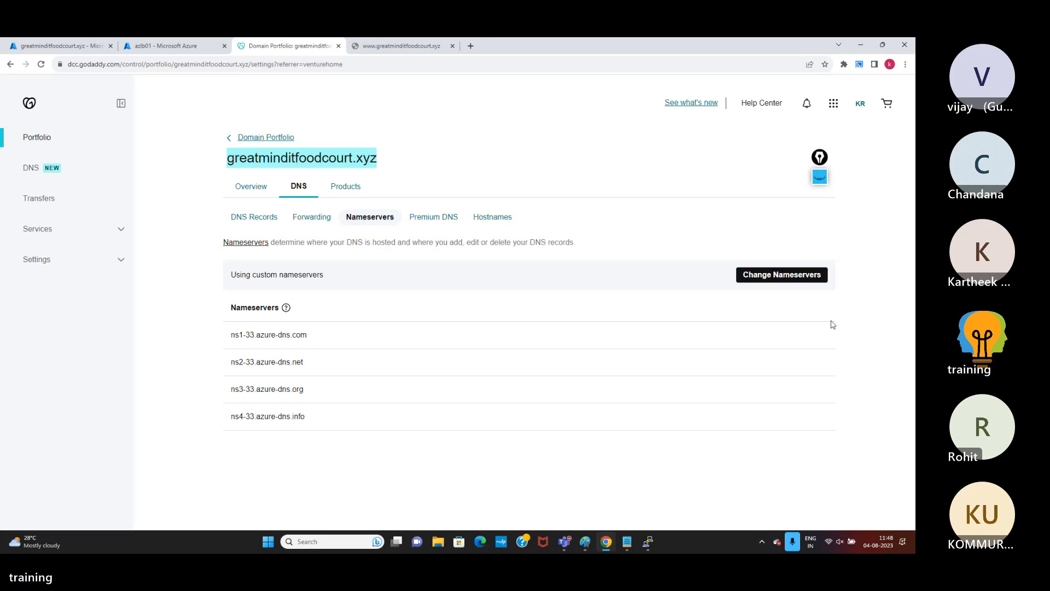
left_click(158, 46)
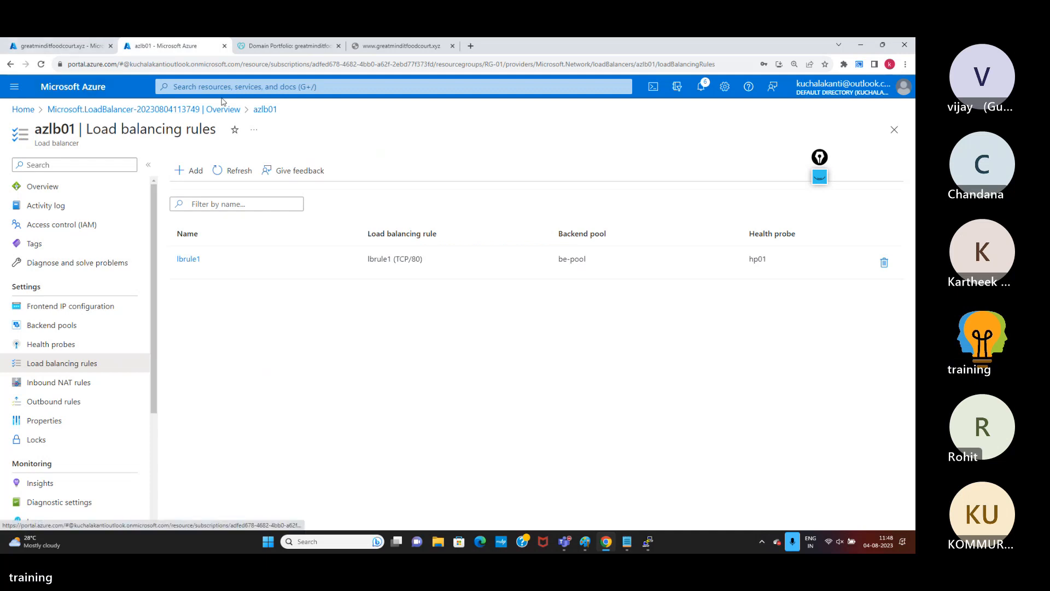
left_click(235, 86)
left_click(370, 295)
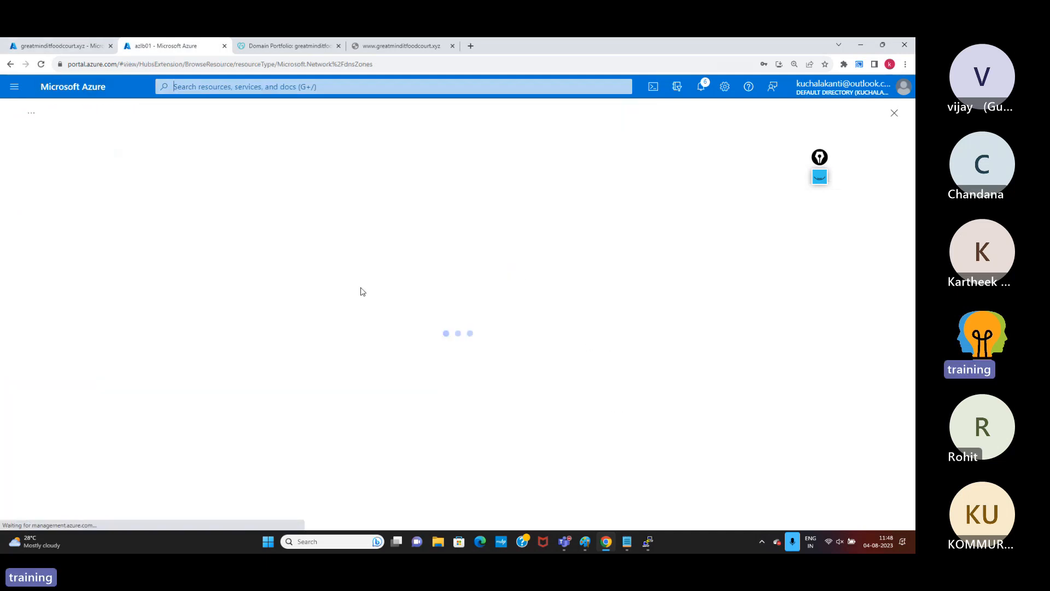
left_click(82, 260)
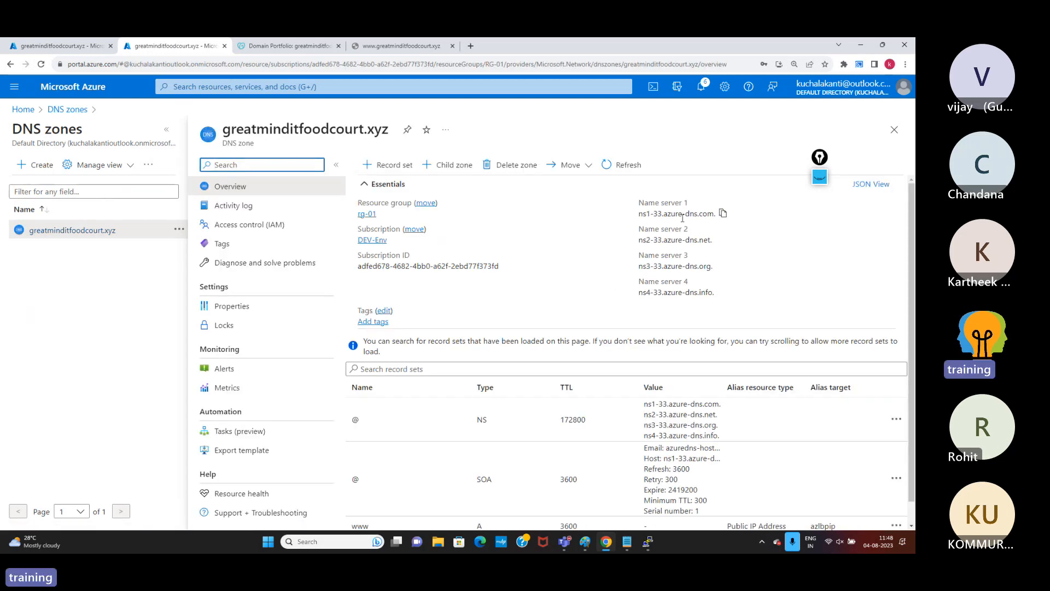
Compare the registrar's name servers with the Azure zone and reload the still-failing site
left_click(396, 46)
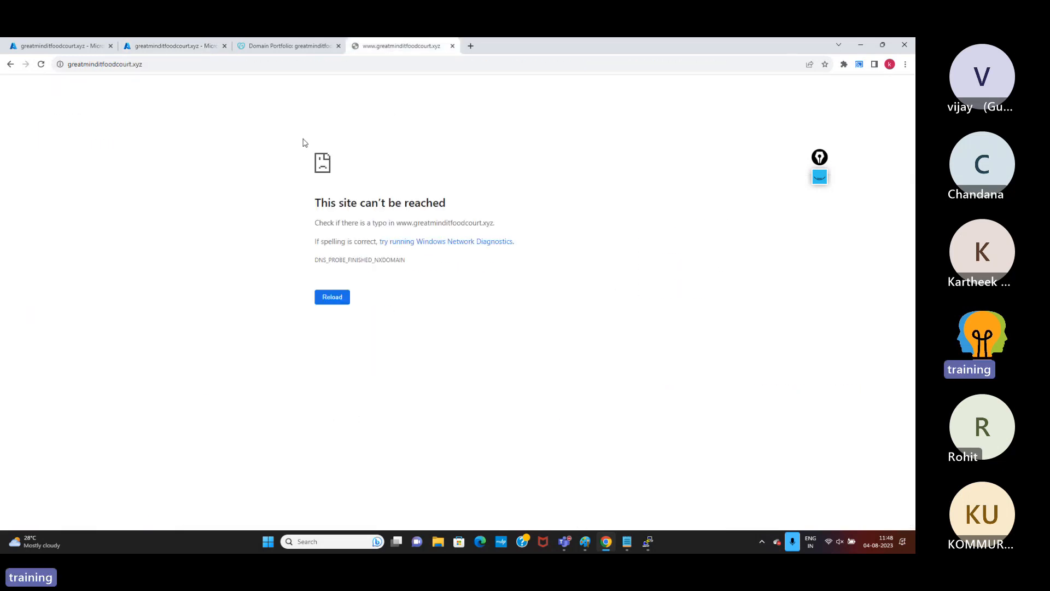
left_click(299, 46)
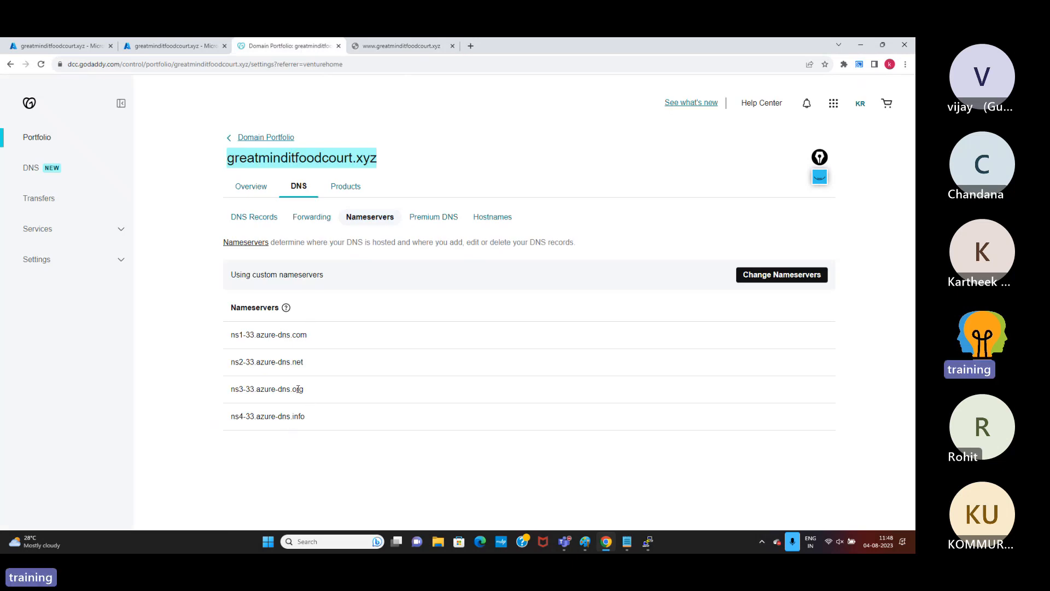
left_click(178, 51)
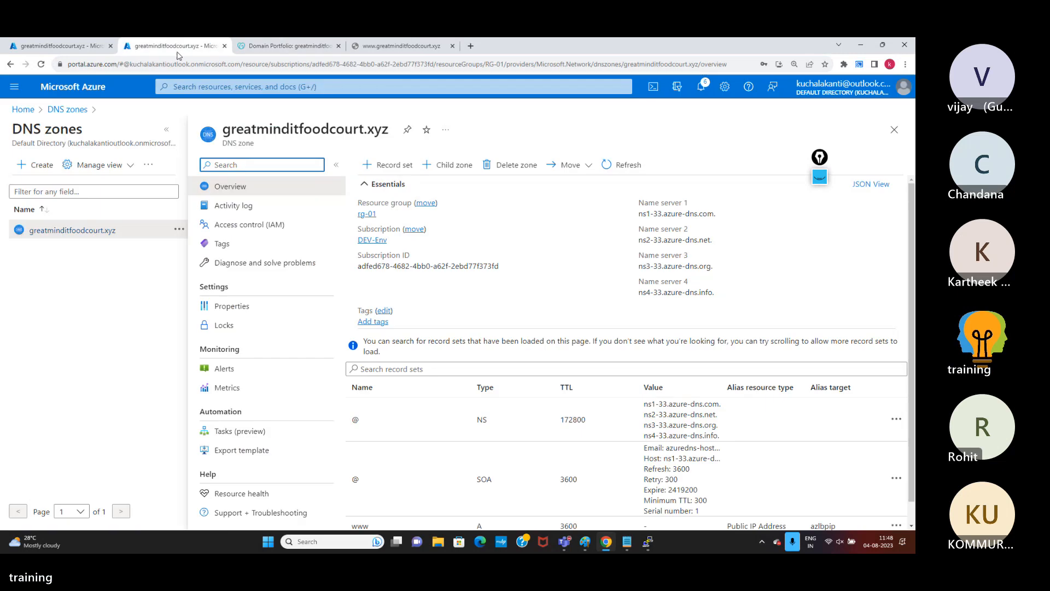
left_click(404, 46)
left_click(41, 64)
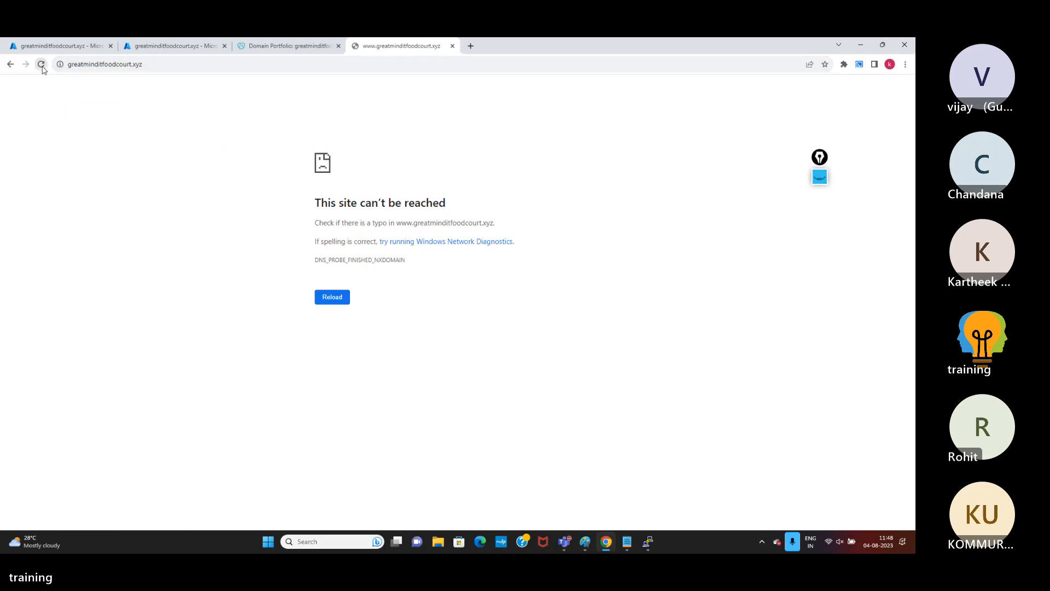
left_click(154, 47)
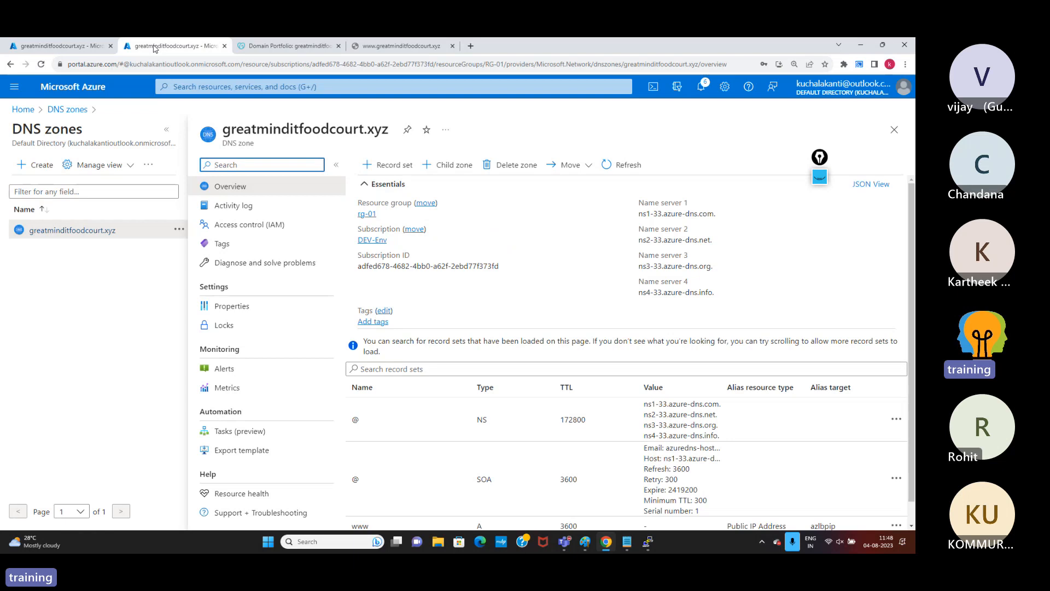
left_click(55, 49)
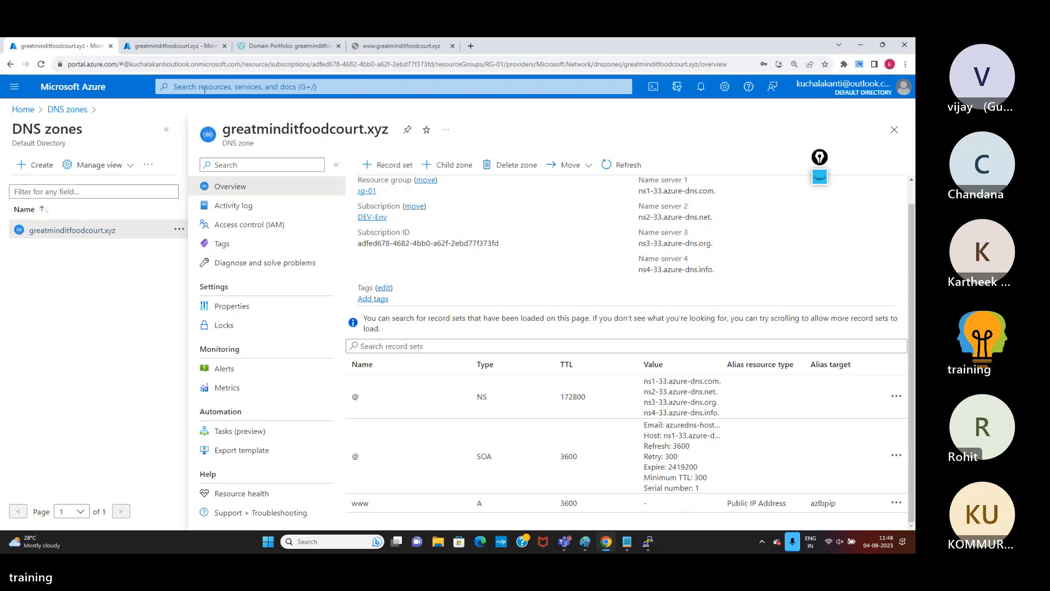
key("ctrl+Tab")
Open the azlb01 load balancer's Frontend IP configuration
left_click(257, 85)
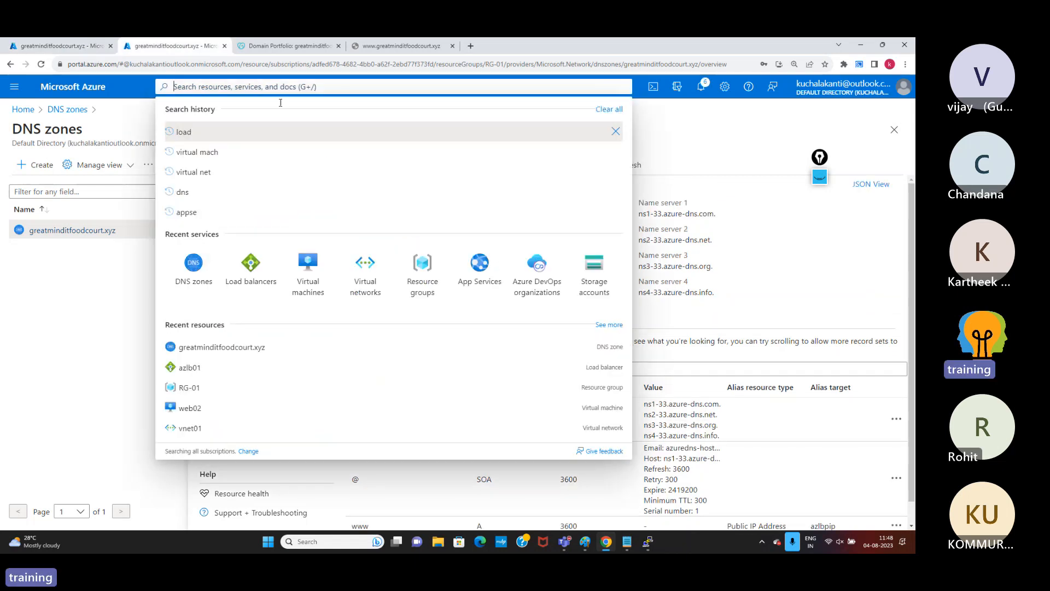
left_click(255, 278)
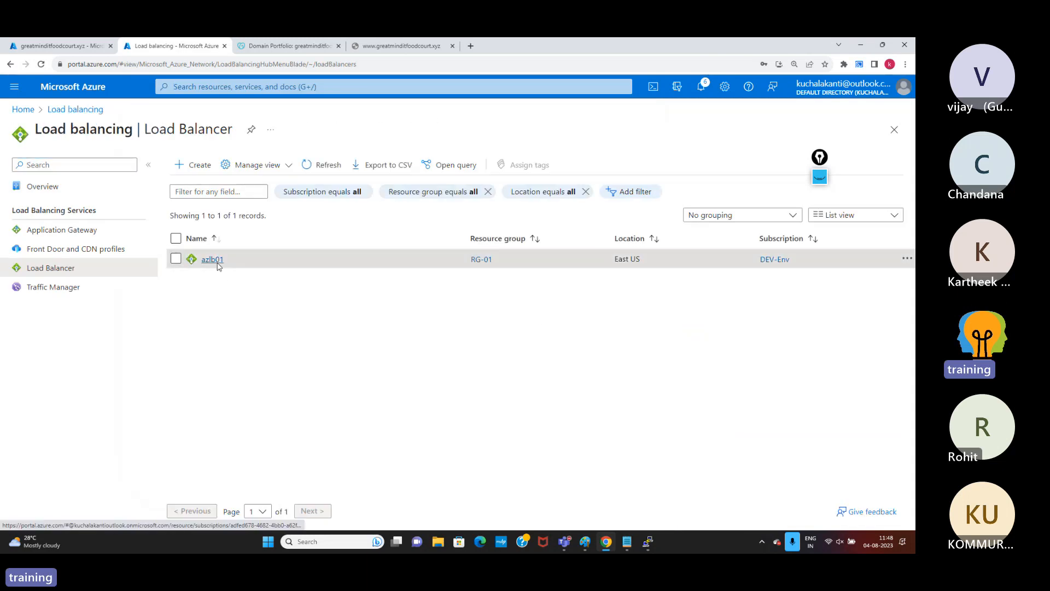
left_click(213, 261)
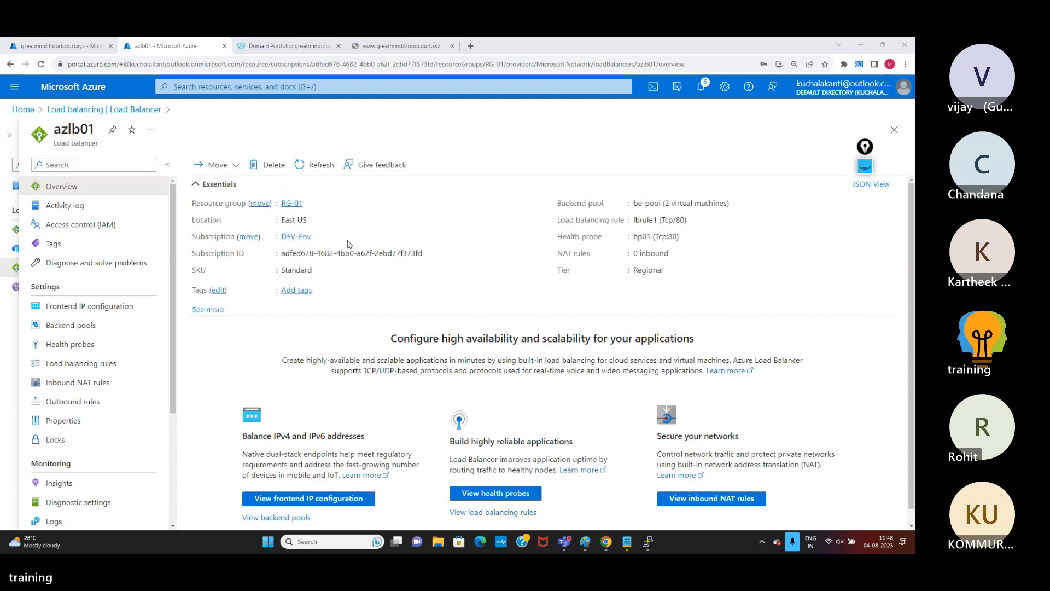
left_click(106, 307)
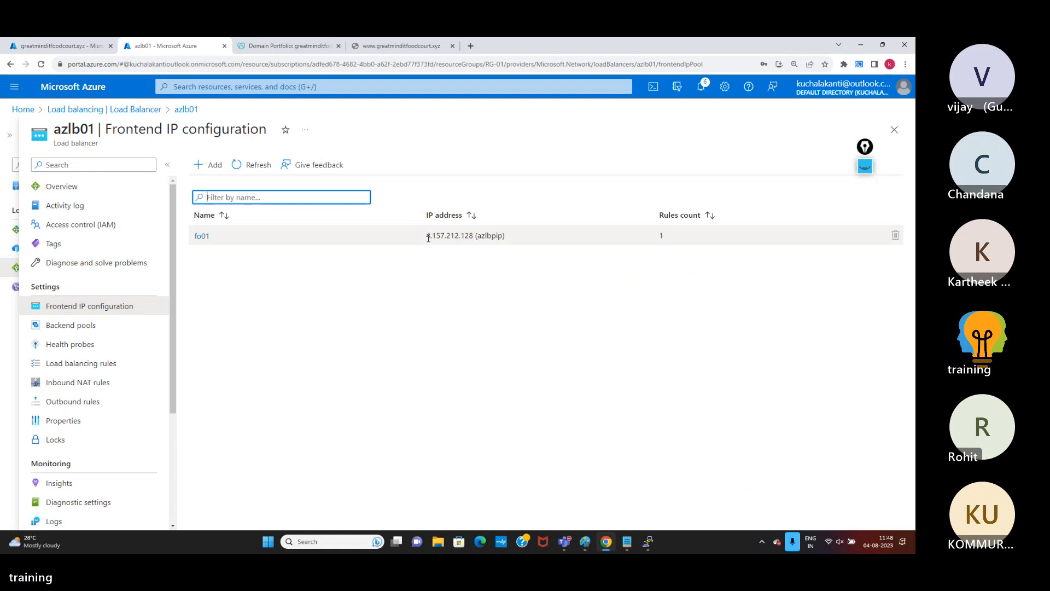
Copy the frontend IP 4.157.212.128 and browse to it in a new tab, showing the nginx page
left_click_drag(427, 236, 475, 236)
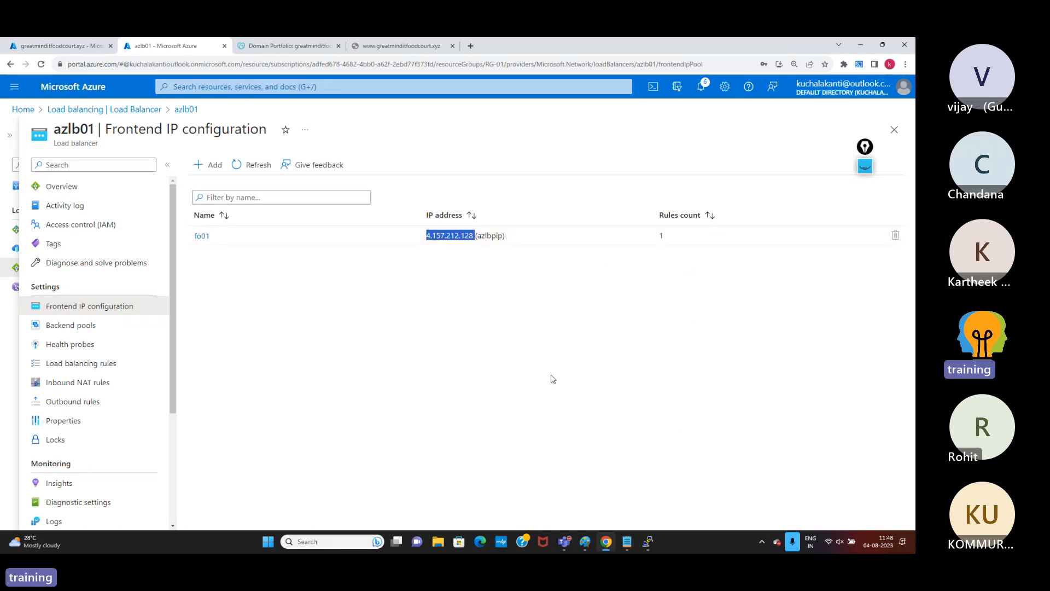
key("ctrl+c")
left_click(471, 46)
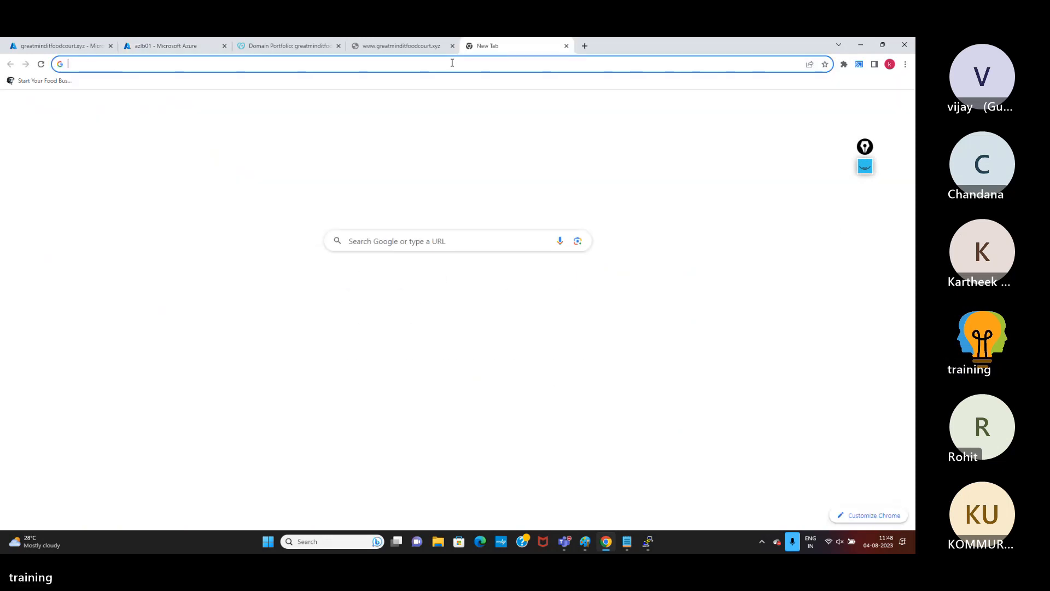
key("ctrl+v")
key("Return")
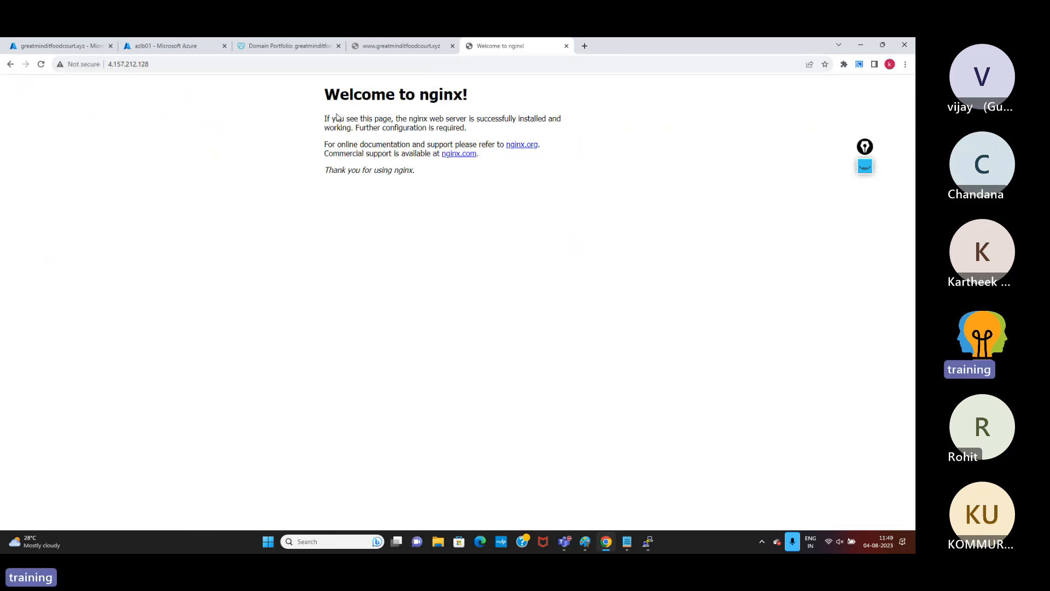
Draw the request path from godaddy via AZLB to web01 and web02 on the diagram, then erase the ink
left_click(593, 543)
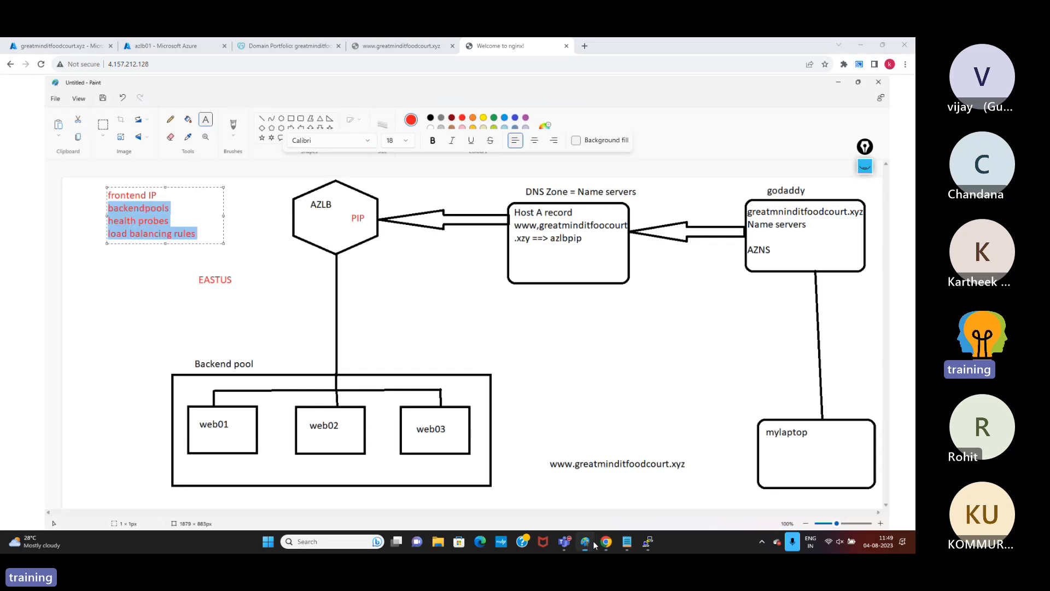
left_click(864, 166)
left_click(864, 210)
left_click_drag(809, 333, 805, 359)
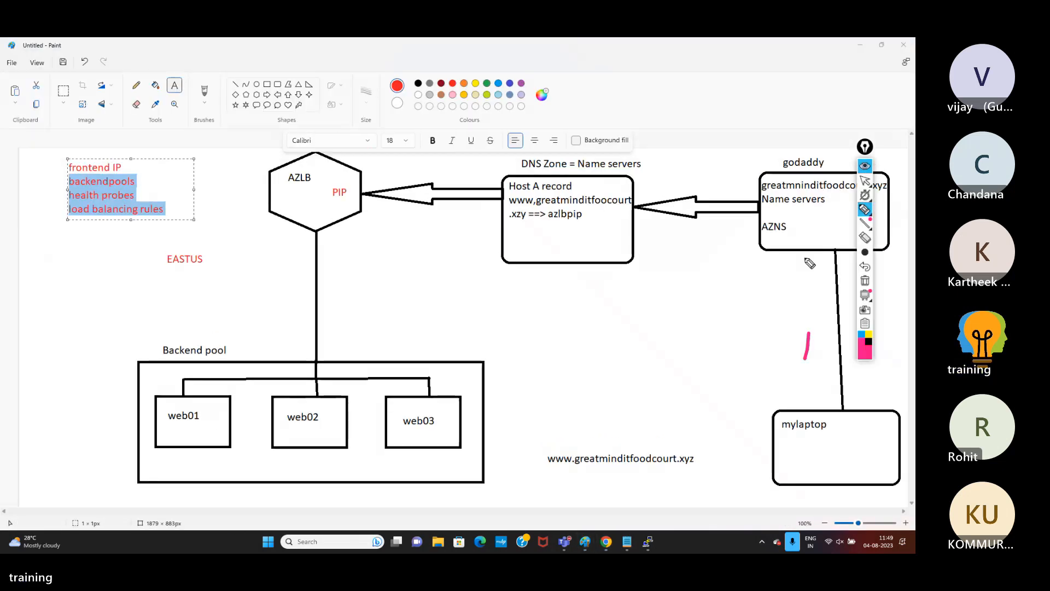
mouse_move(809, 263)
left_mouse_down()
mouse_move(284, 212)
mouse_move(198, 410)
left_mouse_up()
left_click_drag(284, 214, 329, 409)
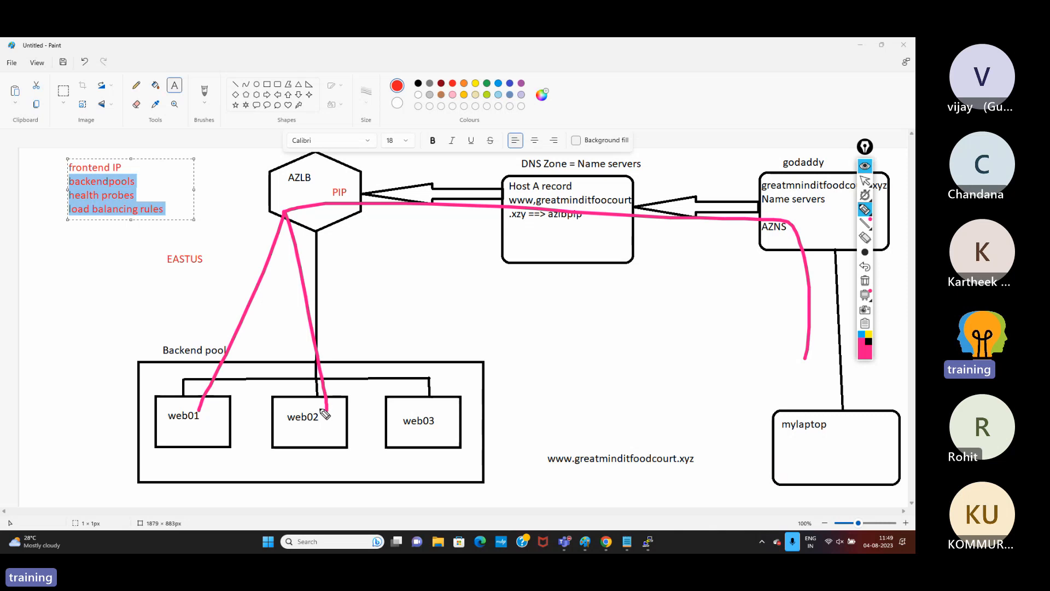
mouse_move(177, 425)
left_mouse_down()
mouse_move(187, 443)
mouse_move(227, 409)
left_mouse_up()
left_click(285, 424)
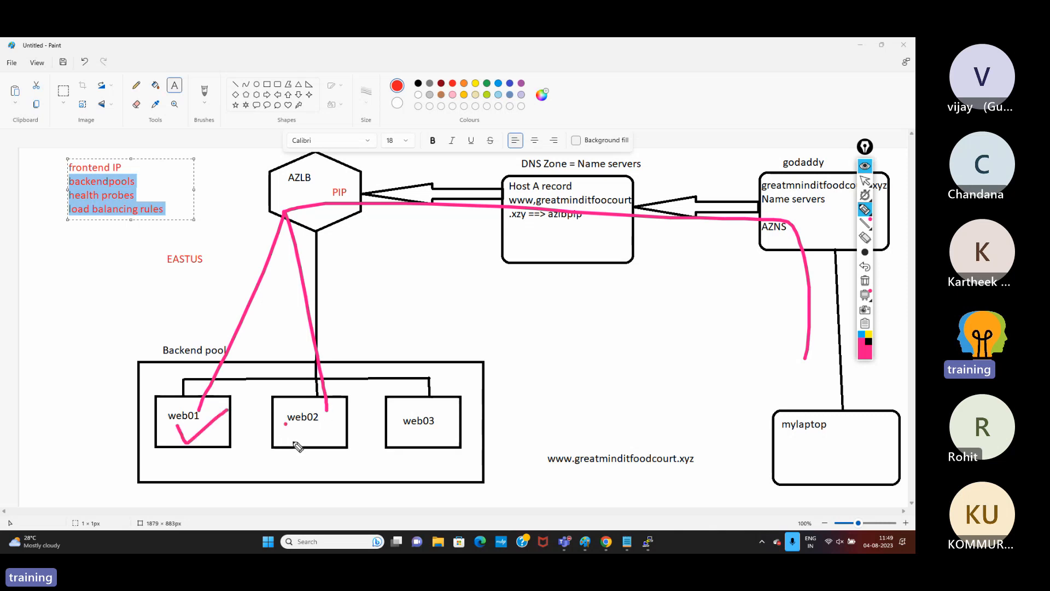
left_click_drag(297, 435, 331, 423)
left_click(864, 280)
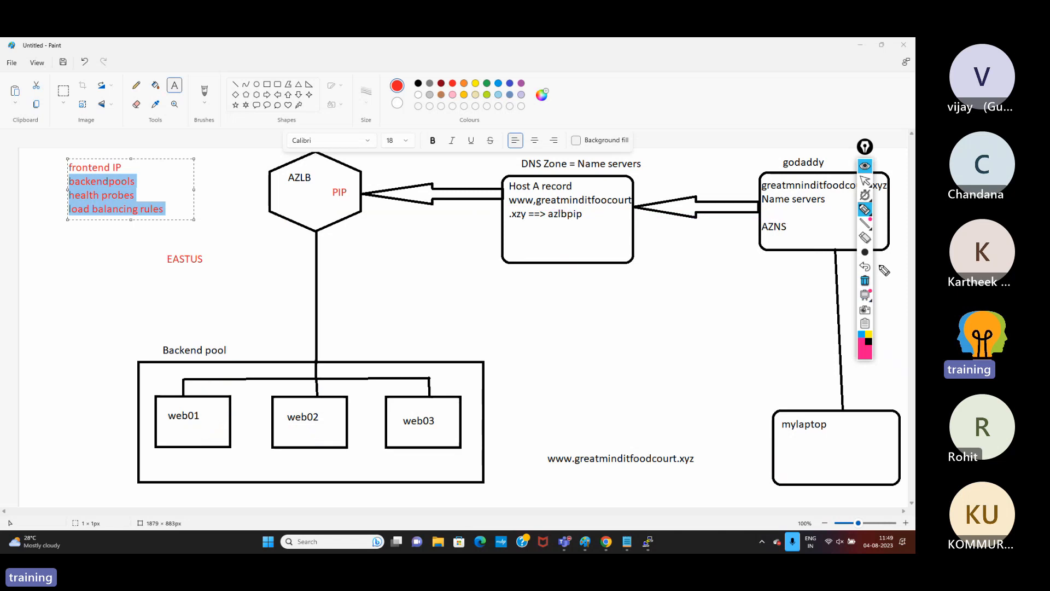
left_click(865, 166)
Highlight the 'Welcome to nginx!' heading, then bring up the web01 PuTTY session
left_click(860, 45)
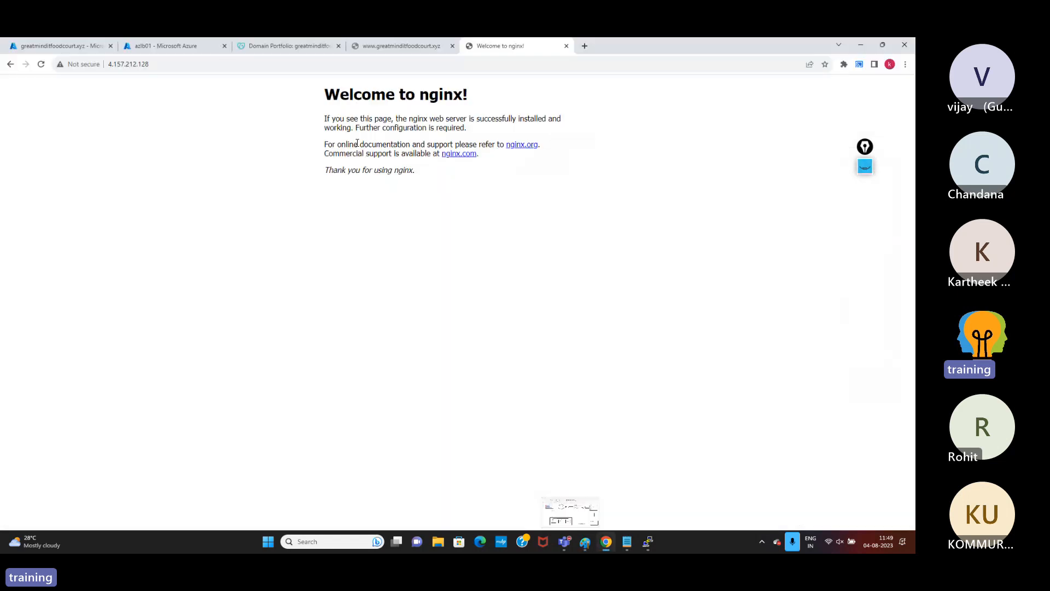
left_click_drag(331, 93, 497, 103)
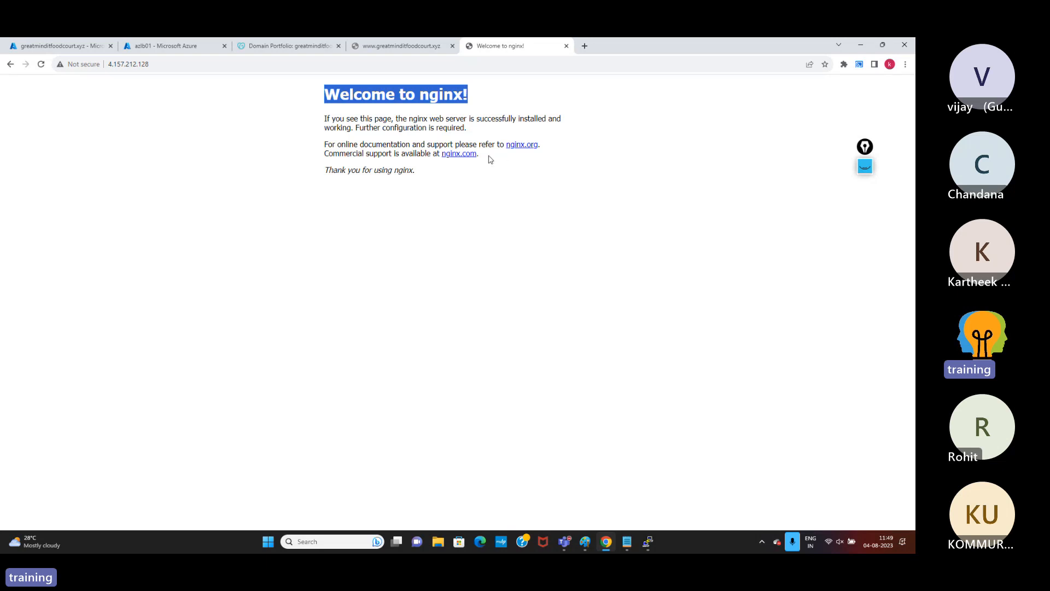
left_click(647, 542)
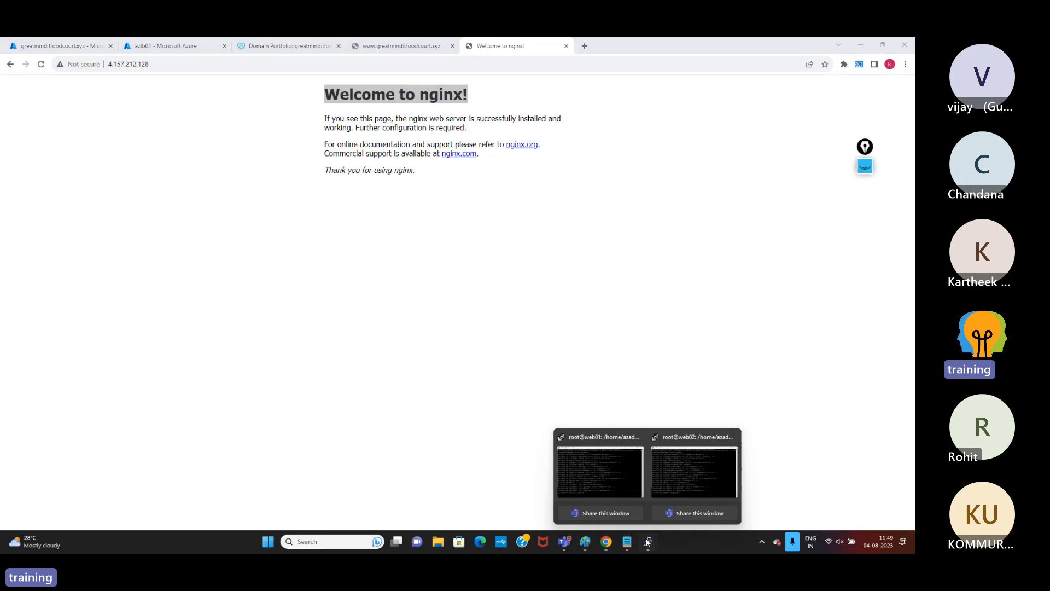
left_click(608, 450)
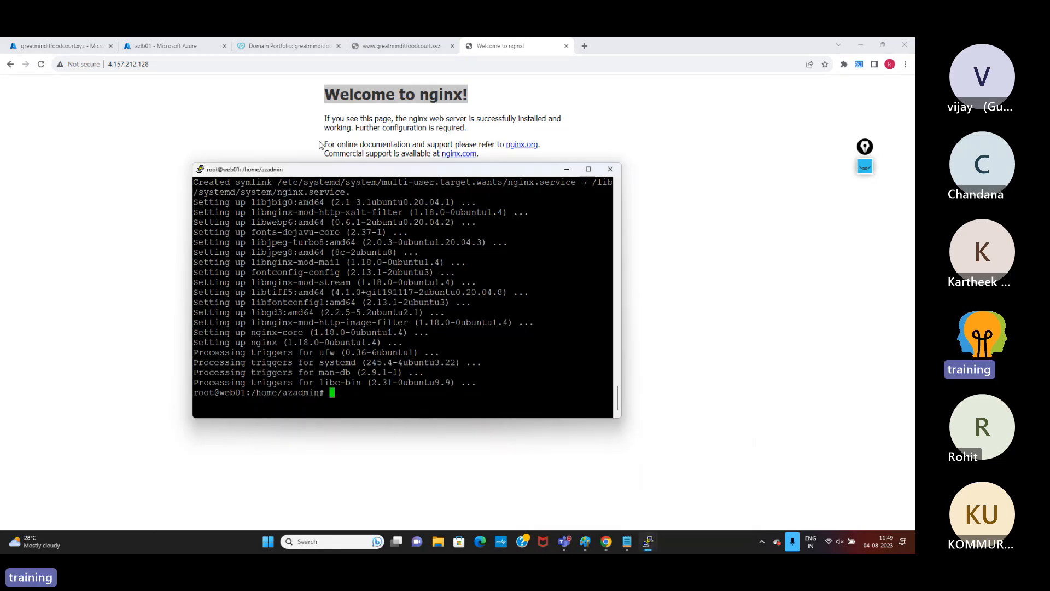
Change into /var/www/html on web01 and list its files with ls
type("cd /var/www/html")
key("Return")
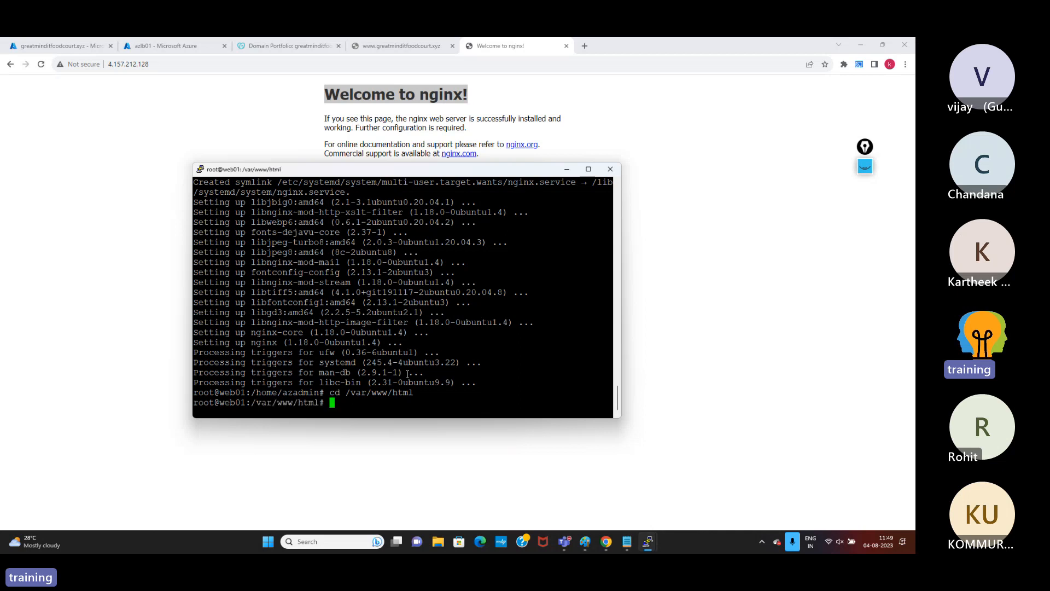
type("vi")
key("BackSpace")
key("BackSpace")
type("ls")
key("Return")
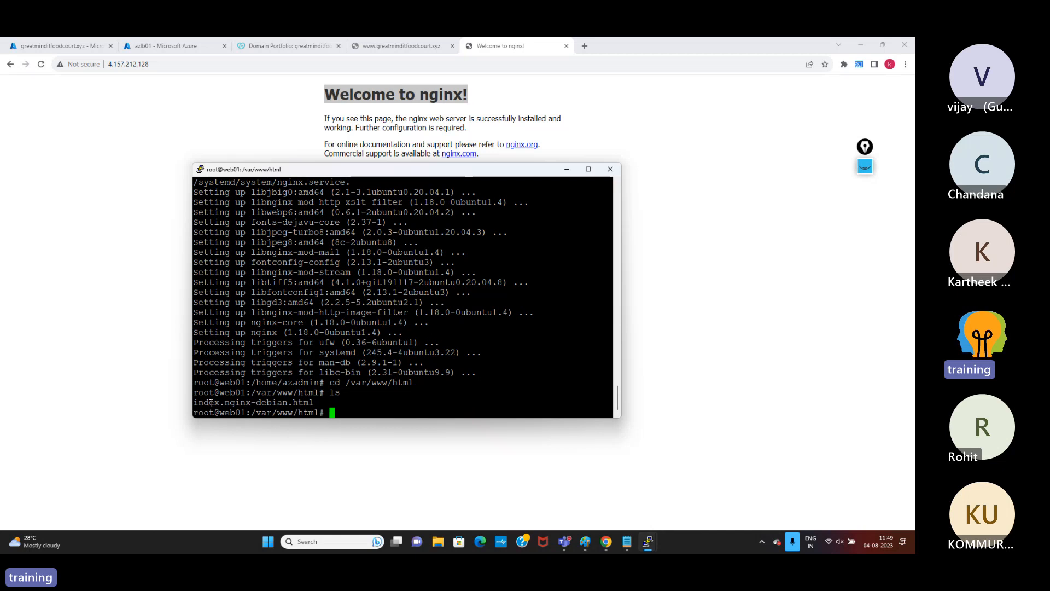
Point out index.nginx-debian.html as the source of the nginx page text
left_click_drag(209, 402, 261, 403)
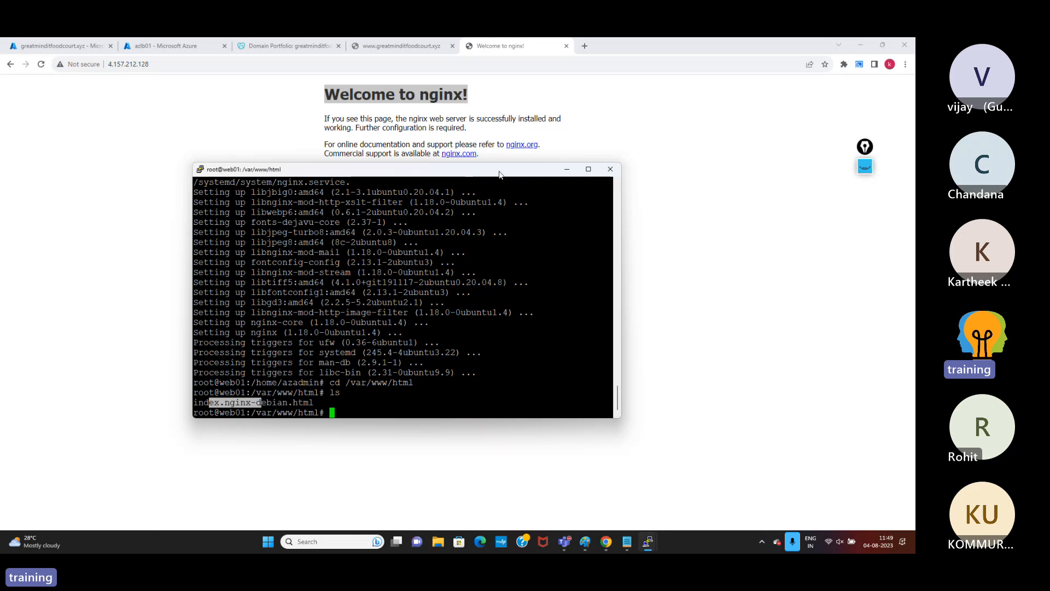
left_click_drag(499, 175, 495, 290)
left_click_drag(434, 188, 305, 86)
mouse_move(651, 526)
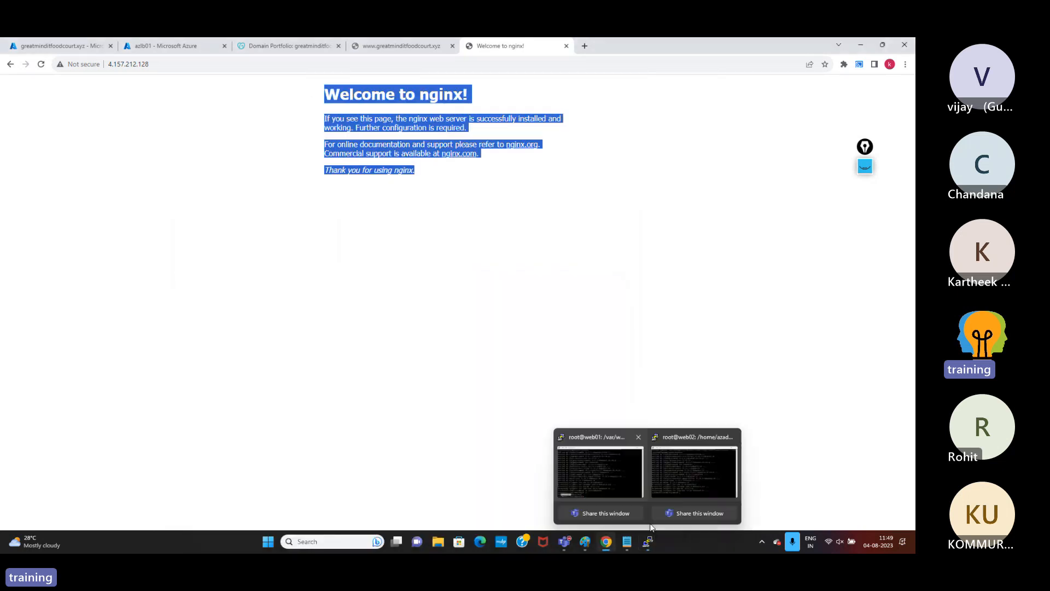
left_click(598, 465)
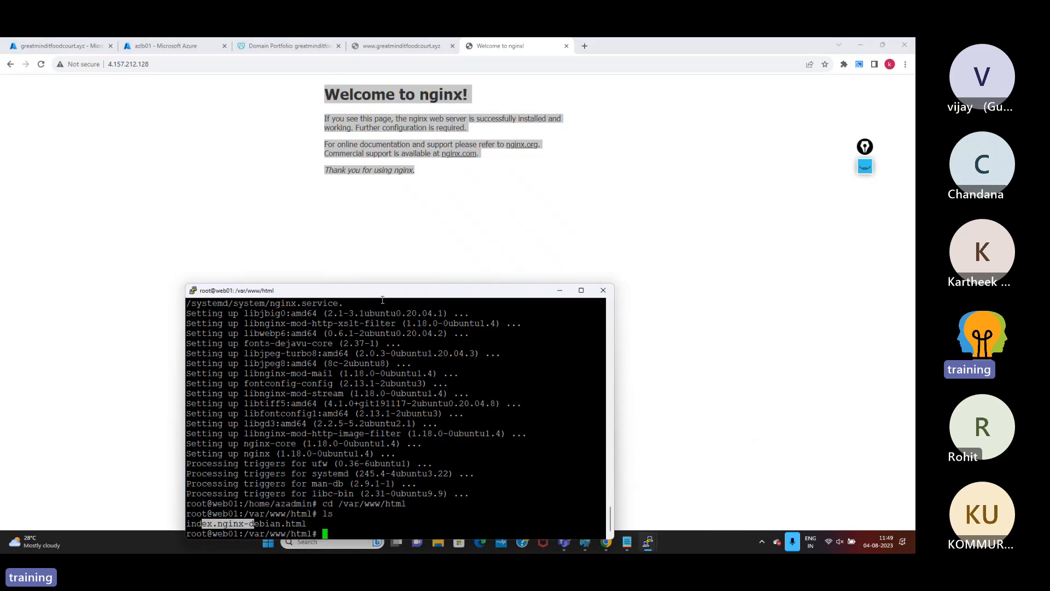
left_click_drag(382, 296, 380, 195)
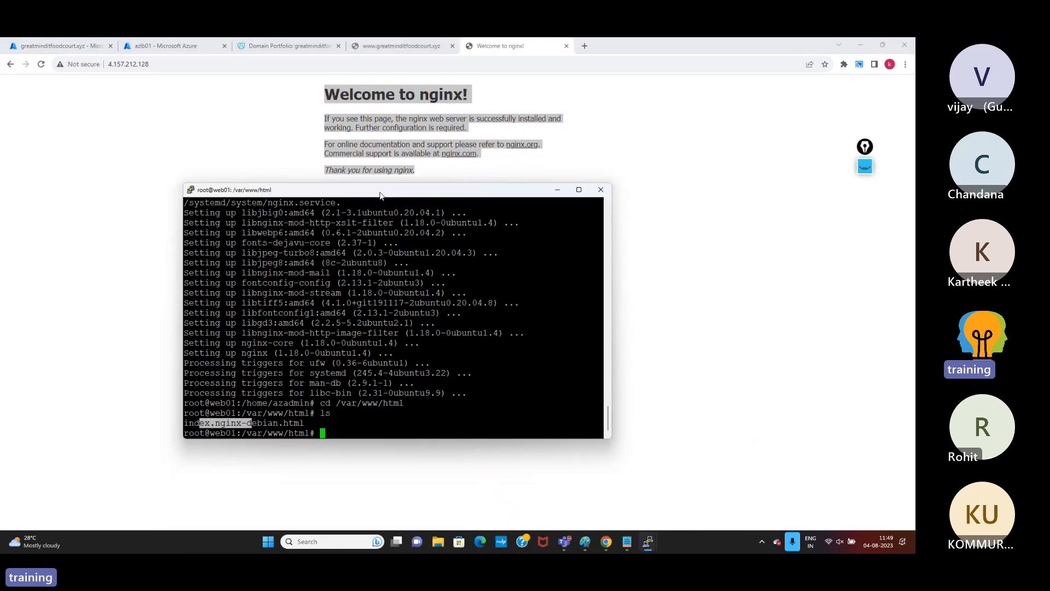
Open index.nginx-debian.html in vi on web01
type("vi ind")
key("Tab")
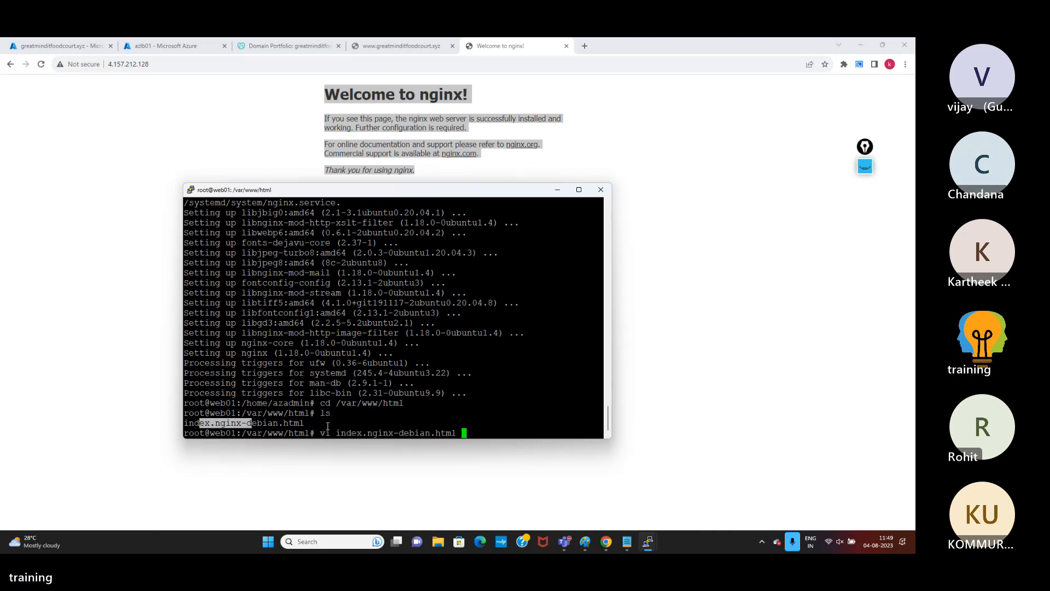
key("Return")
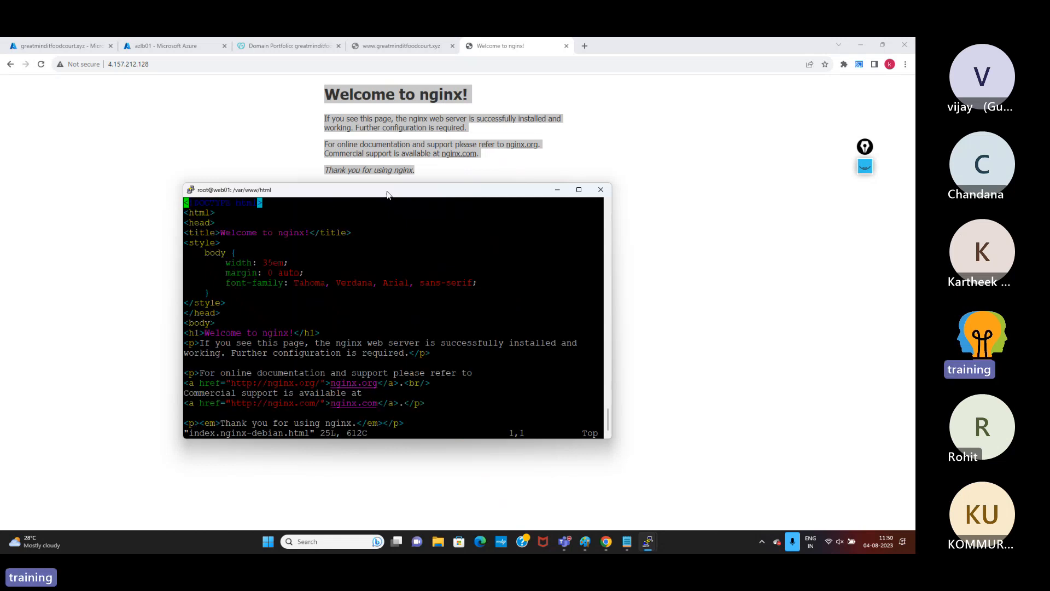
left_click_drag(381, 189, 408, 162)
Set the PuTTY session font to Courier New 20-point and apply it
right_click(413, 164)
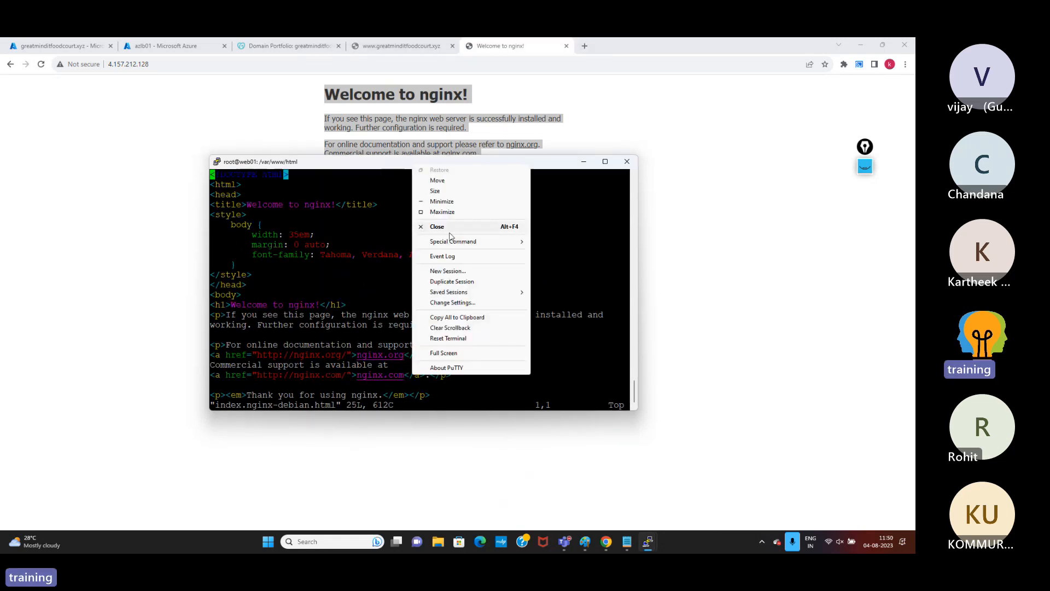
left_click(458, 302)
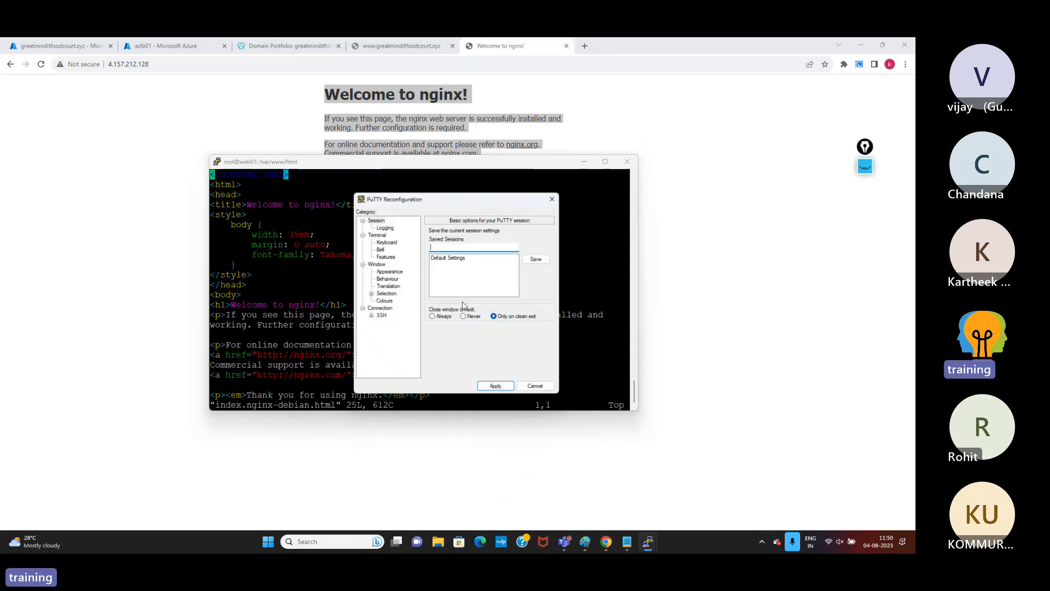
left_click(387, 272)
left_click(540, 283)
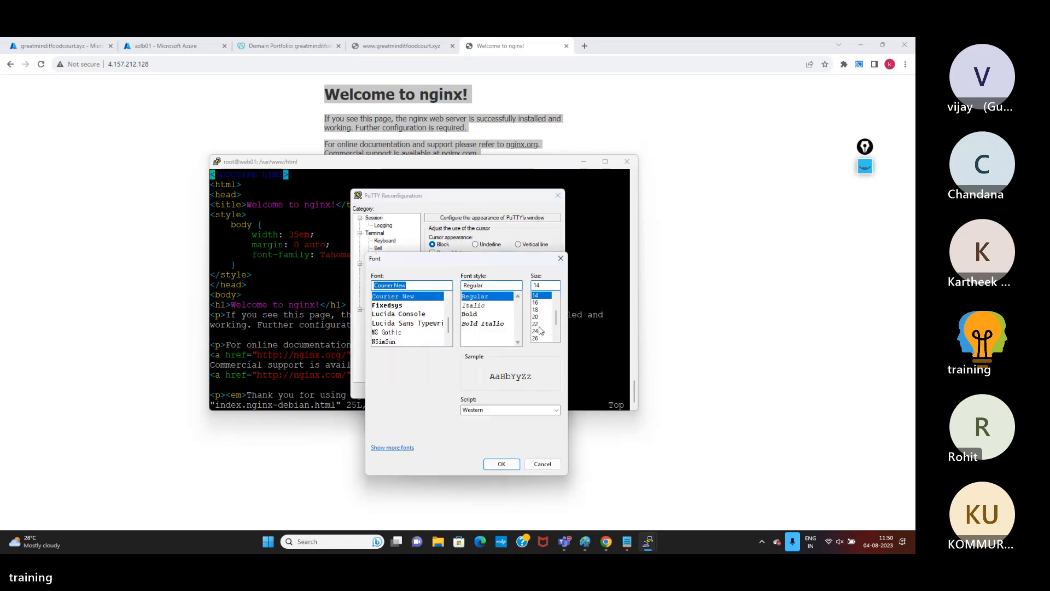
left_click(541, 322)
left_click(513, 464)
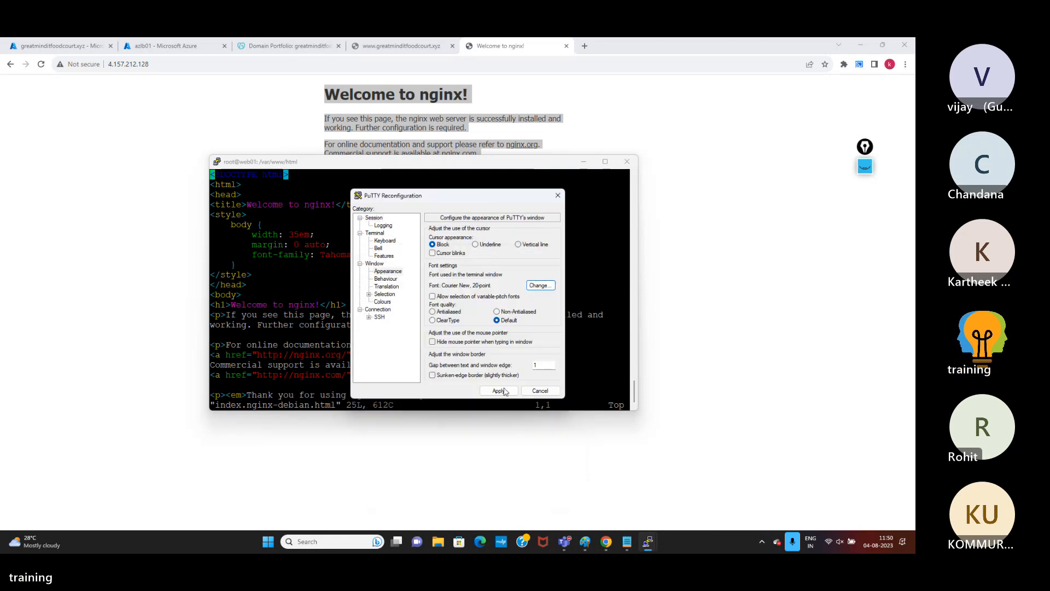
left_click(498, 391)
left_click_drag(499, 165, 479, 127)
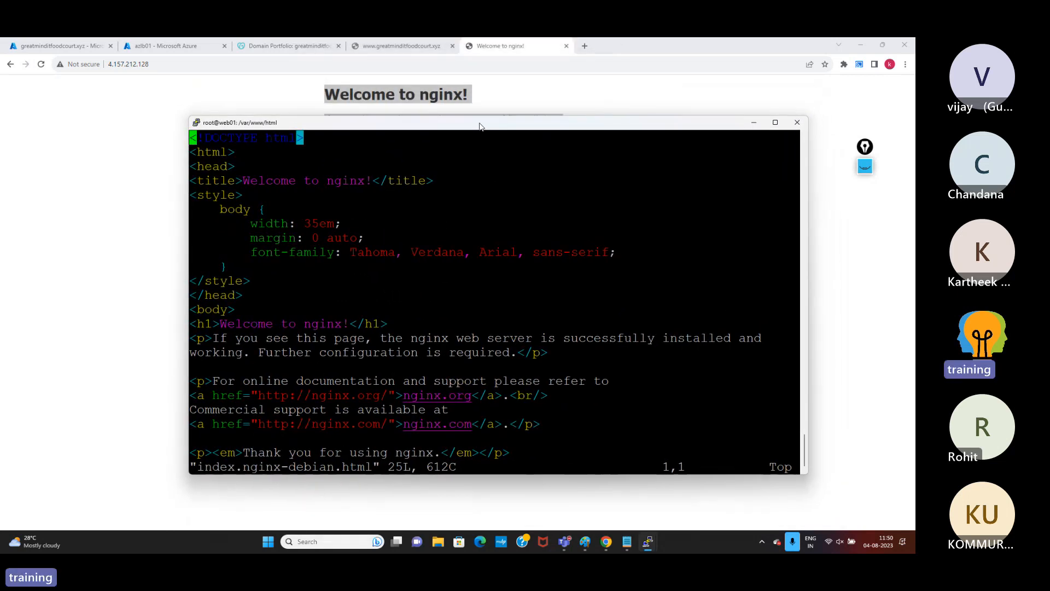
In vi, replace nginx with web01 in the <h1> heading line
key("Down")
key("Down")
key("Down")
key("Down")
key("Down")
key("Down")
key("Down")
key("Down")
key("Down")
key("Down")
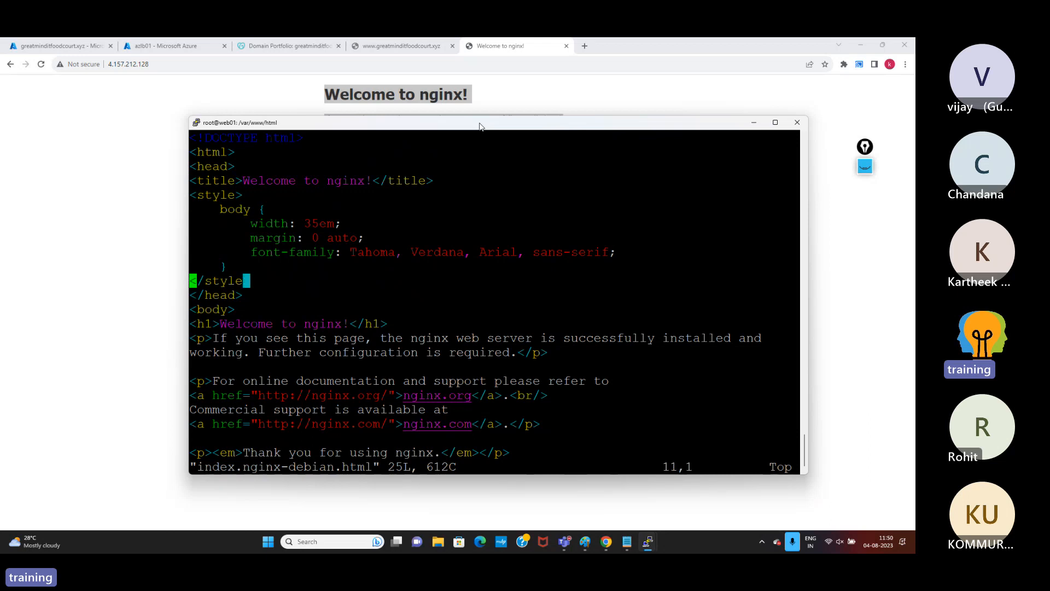
key("Down")
key("Down")
key("Down")
key("Down")
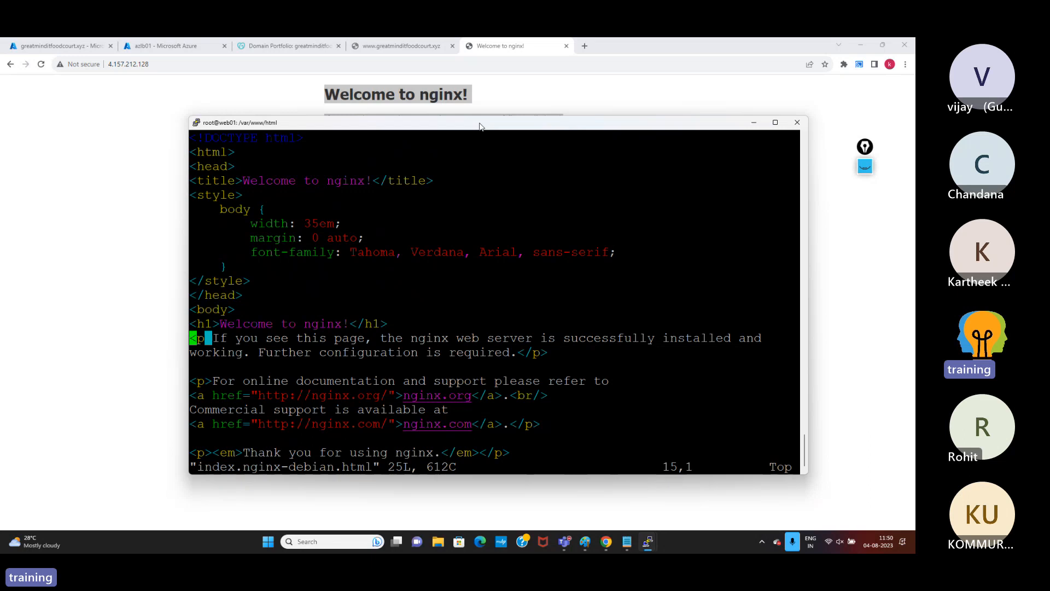
key("i")
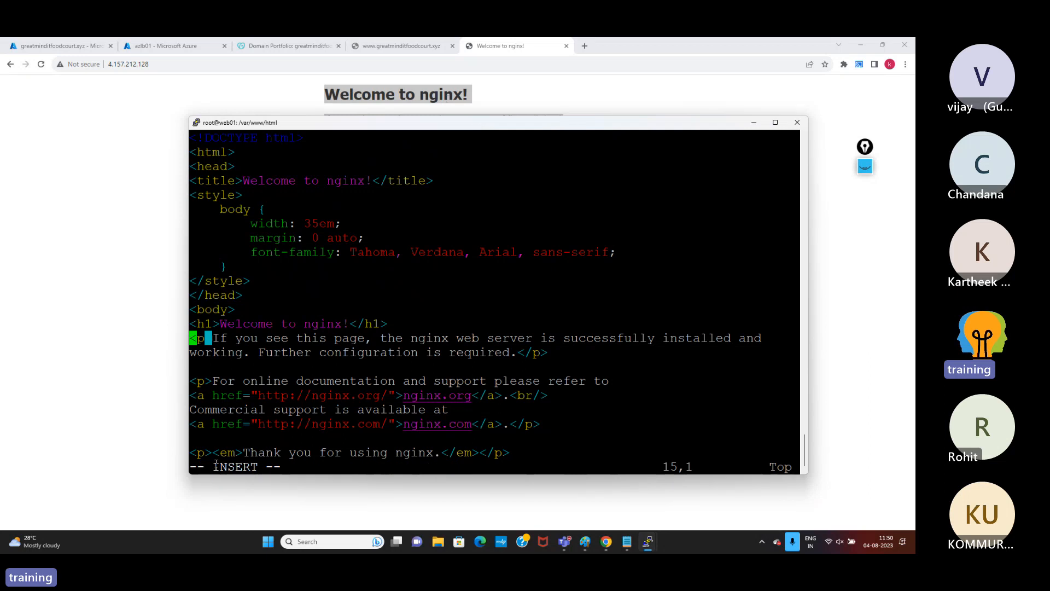
key("Down")
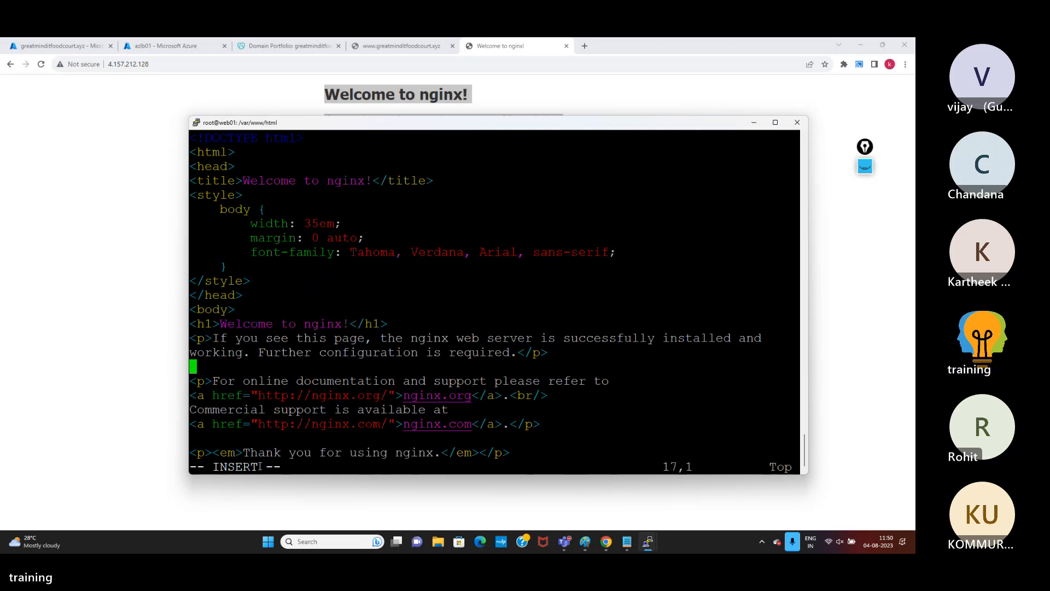
key("Up")
key("Up")
key("Up")
key("Right")
key("Right")
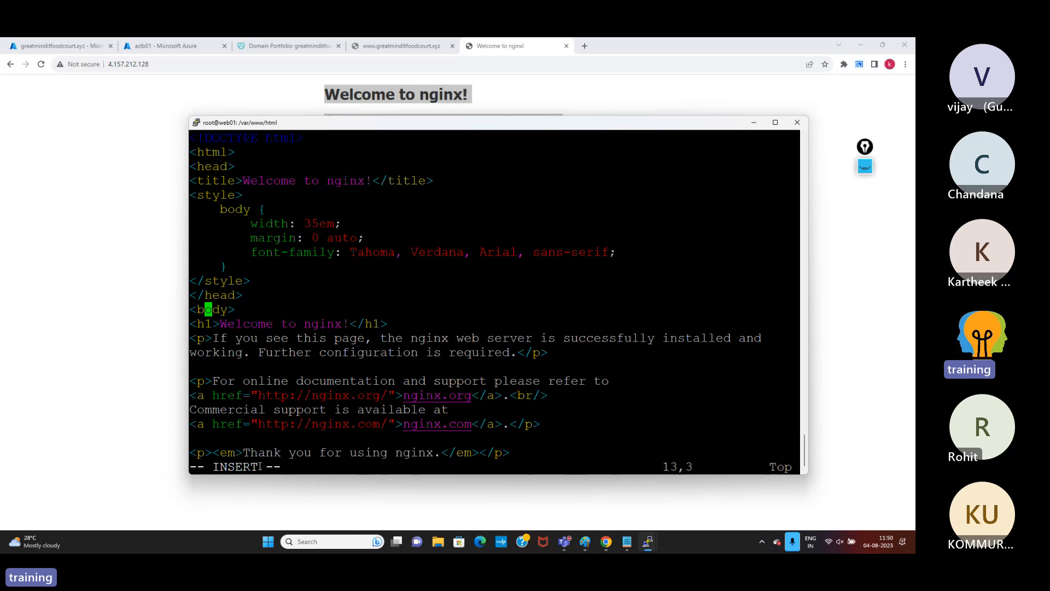
key("Down")
key("Right")
key("Right")
key("Right")
key("Right")
key("Right")
key("Right")
key("Right")
key("Right")
key("Right")
key("Right")
key("Right")
key("Right")
key("Right")
key("Right")
key("Right")
key("Right")
key("Right")
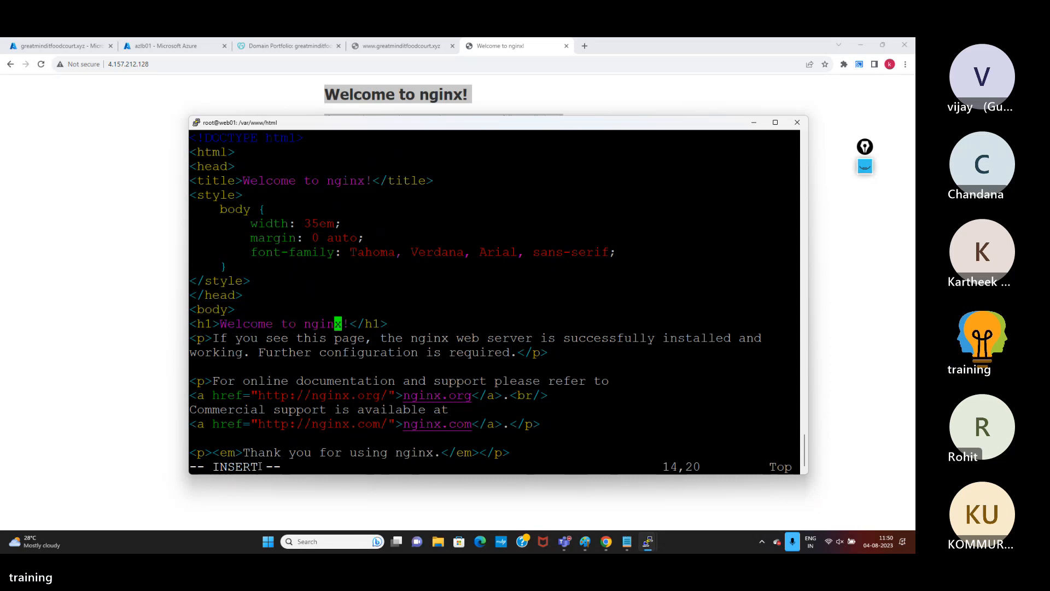
key("Right")
key("BackSpace")
key("BackSpace")
key("BackSpace")
key("BackSpace")
key("BackSpace")
type("w")
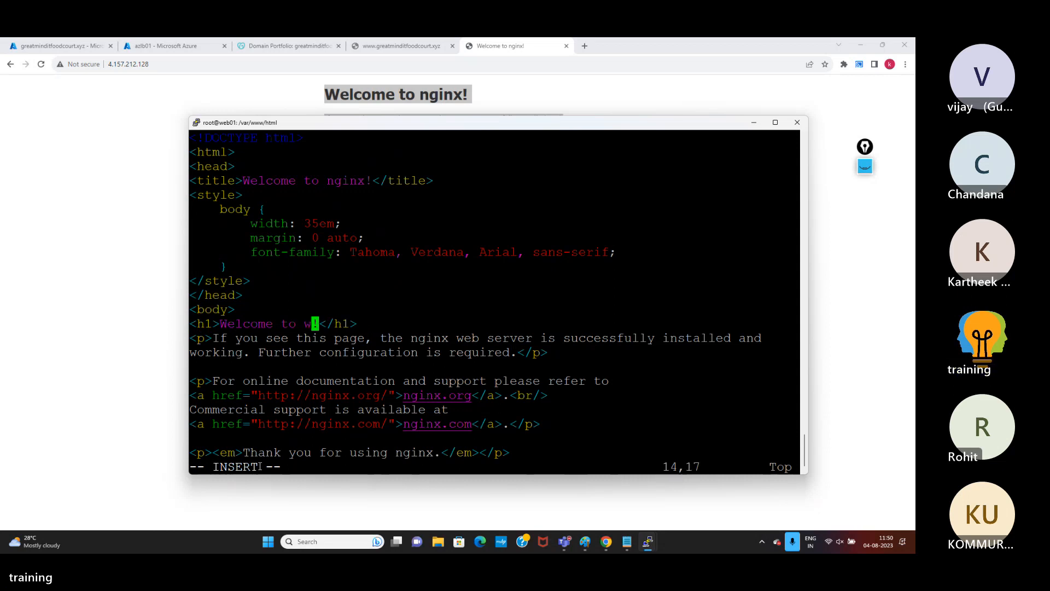
type("eb01")
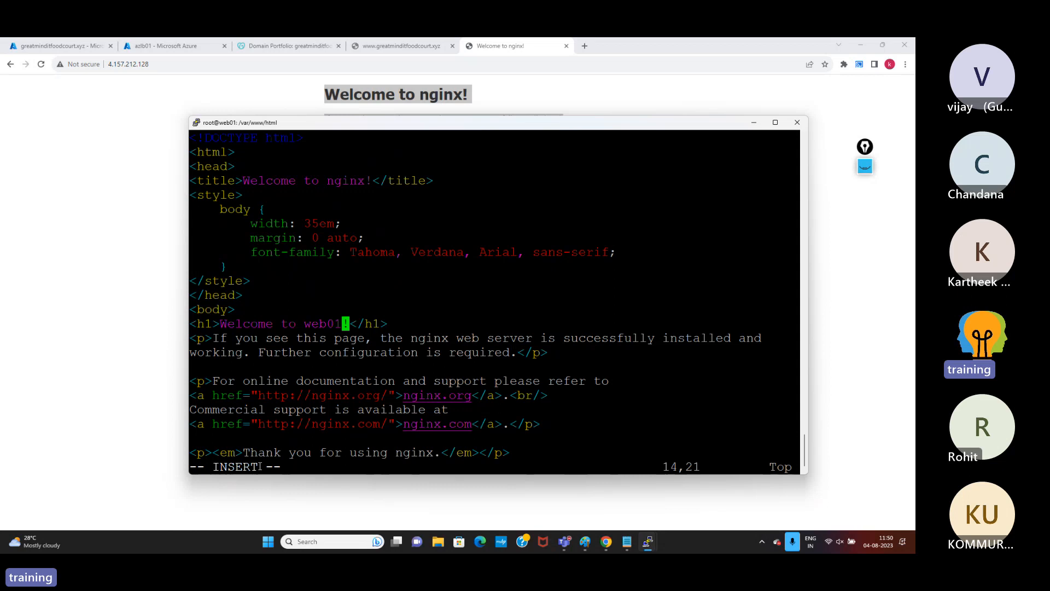
Save the edited page and exit vi with :wq
key("Escape")
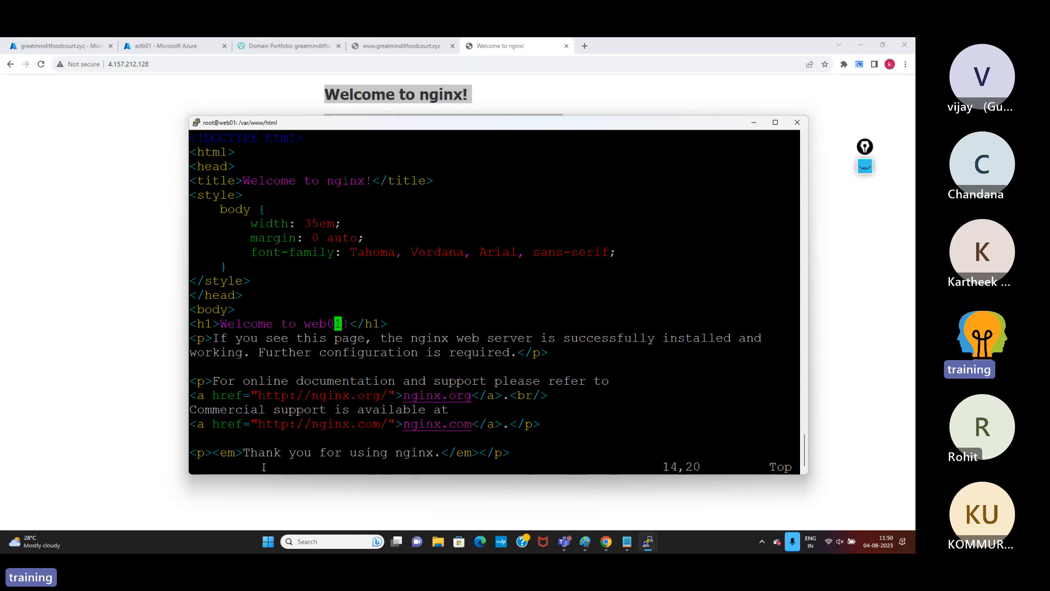
type(":wq")
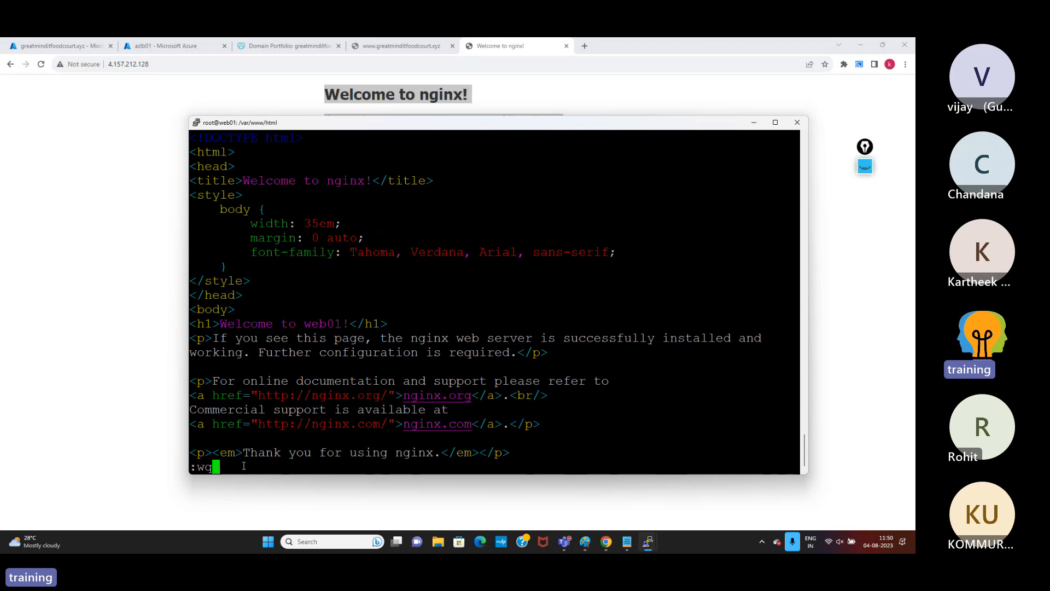
key("Return")
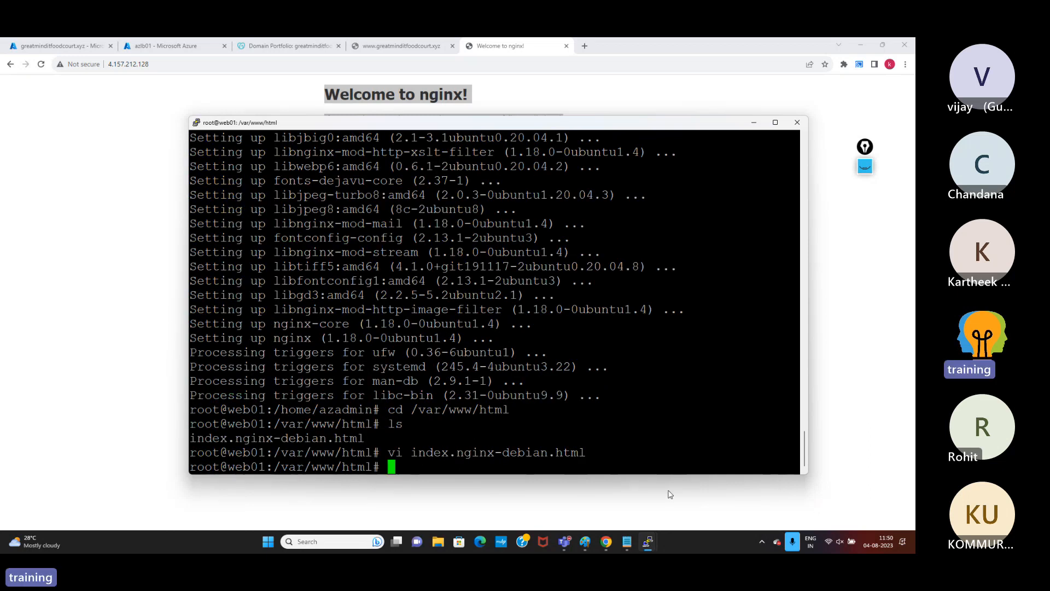
Bring the web02 session forward and set its PuTTY font to 20-point
mouse_move(647, 542)
left_click(664, 451)
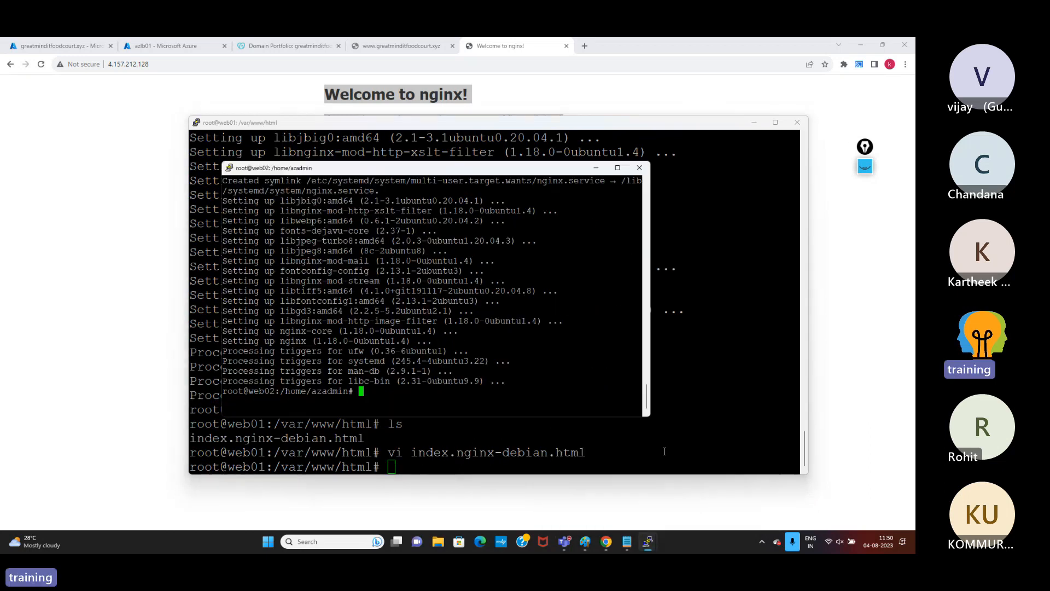
left_click(754, 122)
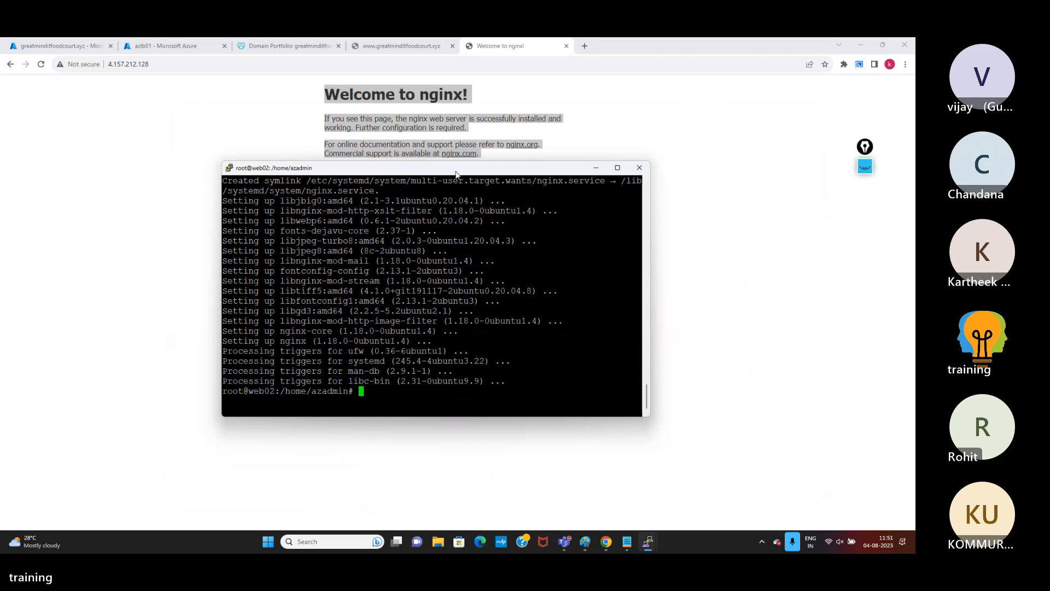
right_click(455, 174)
left_click(509, 311)
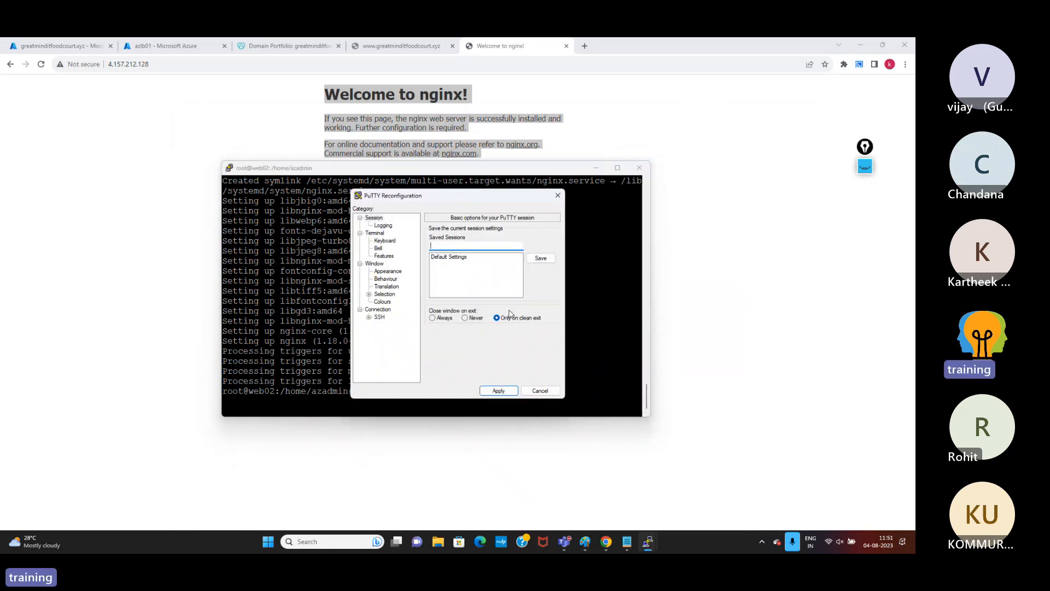
left_click(396, 271)
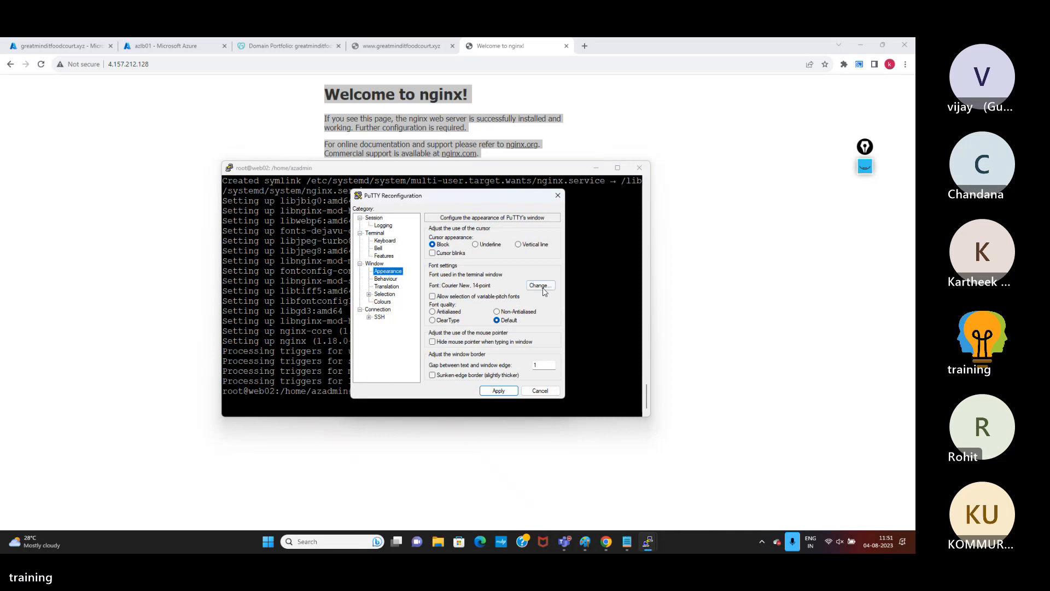
left_click(539, 285)
left_click(558, 322)
left_click(497, 462)
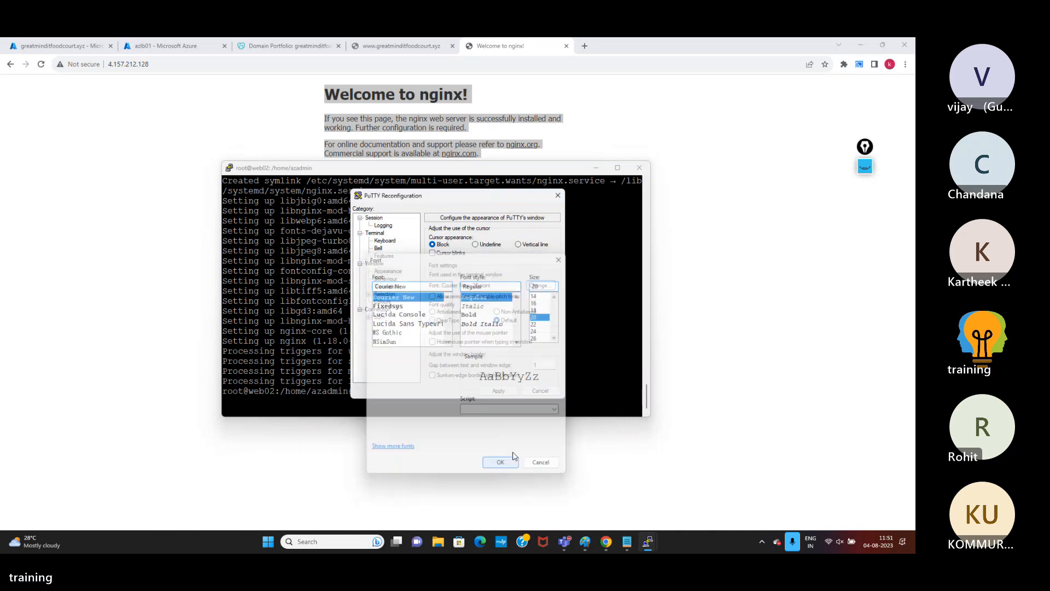
left_click(498, 390)
left_click_drag(577, 170, 528, 122)
Change into /var/www/html on web02 and open index.nginx-debian.html in vi
type("c")
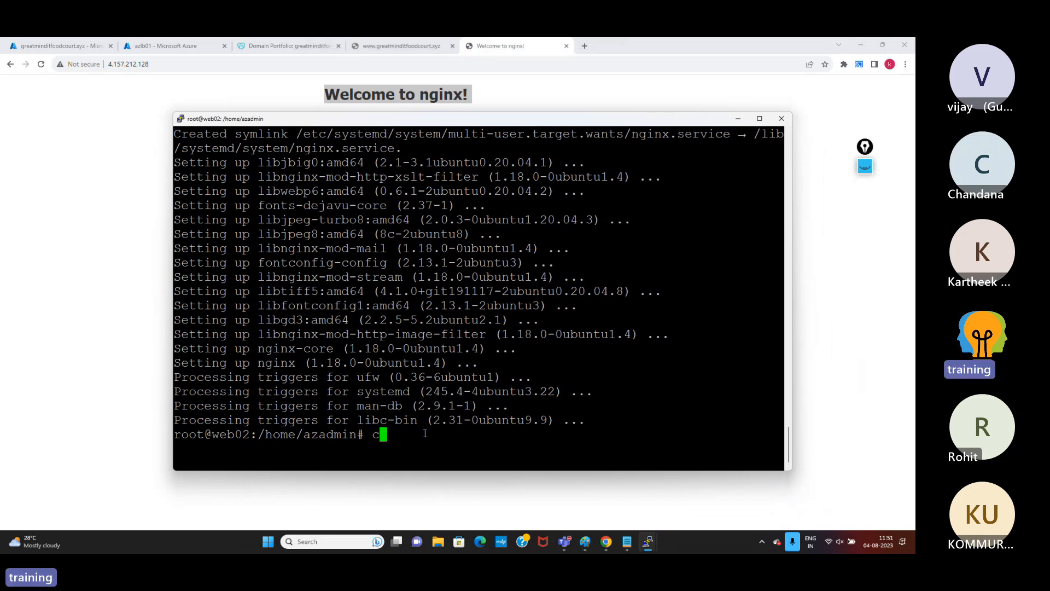
type("d /var/www/html")
key("Return")
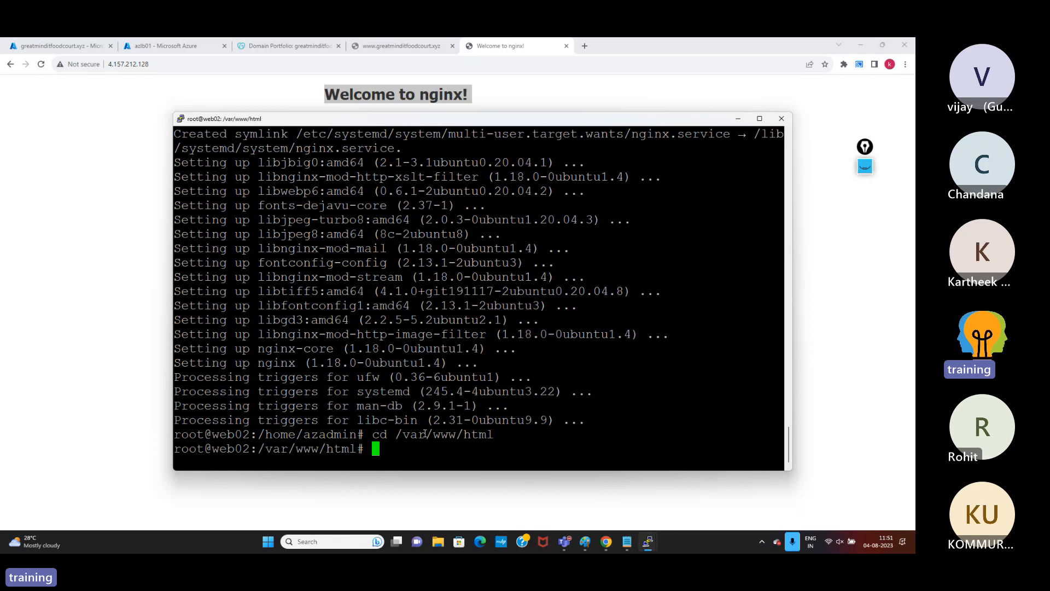
type("vi in")
key("Tab")
key("Return")
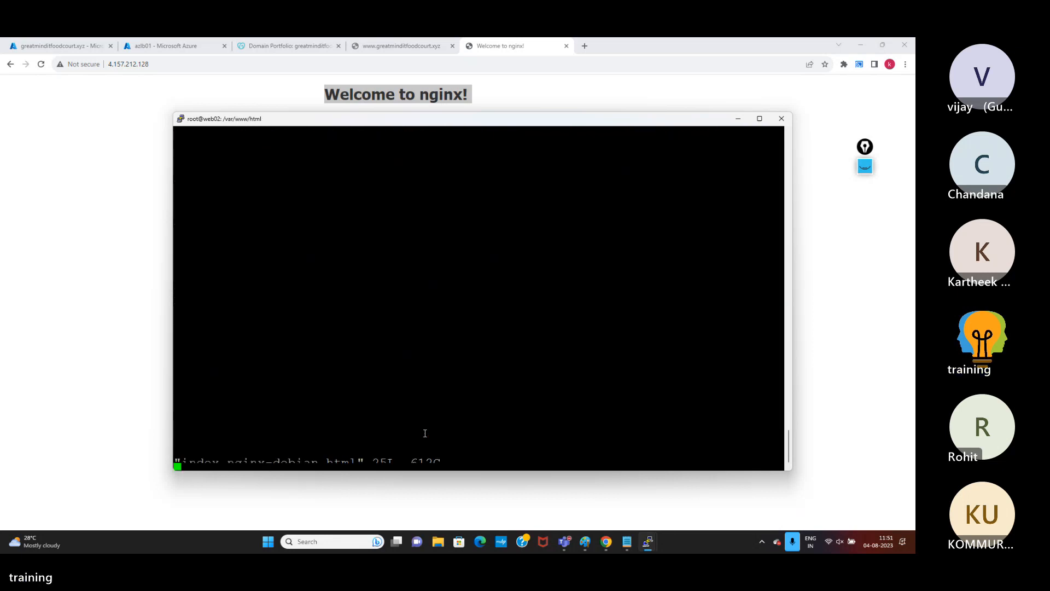
Replace nginx! with web02 in the <h1> heading
key("Down")
key("Down")
key("Down")
key("Down")
key("Down")
key("Down")
key("Down")
key("Down")
key("Down")
key("Down")
key("Down")
key("Down")
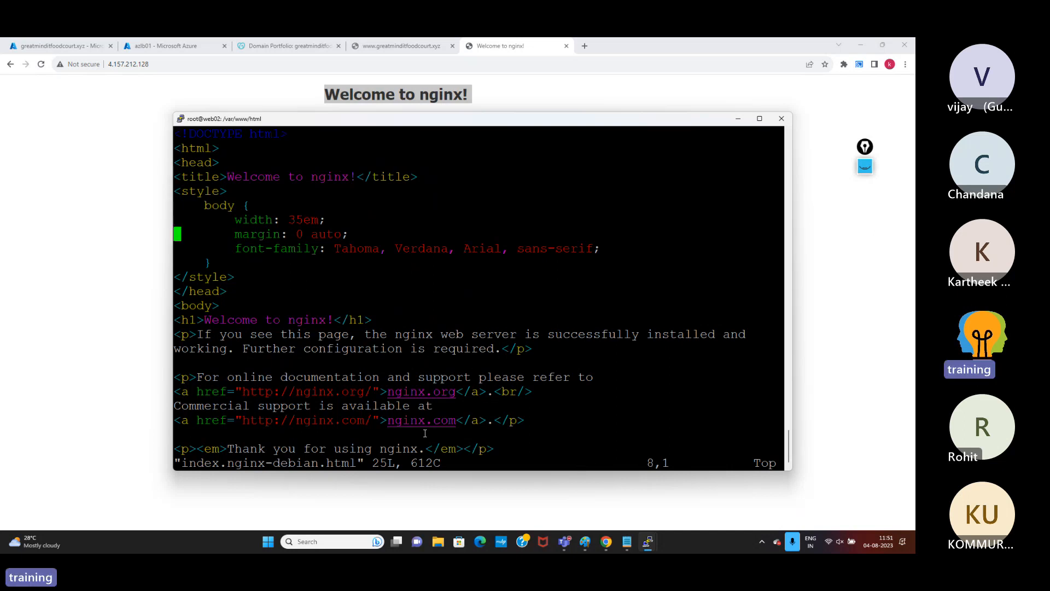
key("Down")
key("Right")
key("Right")
key("Right")
key("Right")
key("Right")
key("Right")
key("Right")
key("Right")
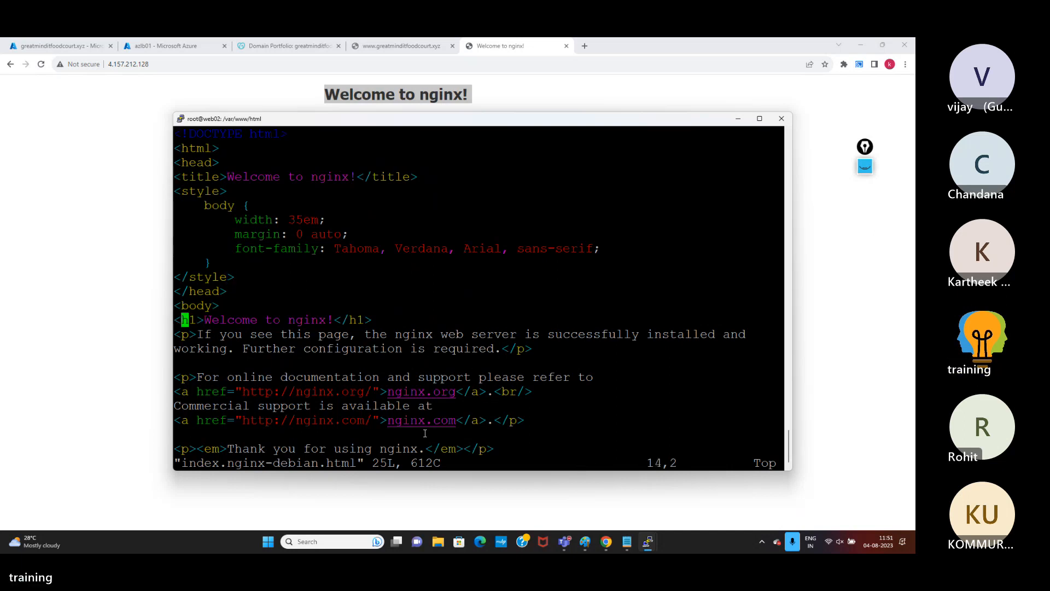
key("Right")
key("Right")
key("Right")
key("Right")
key("Right")
key("Right")
key("Right")
key("Right")
key("Right")
key("Right")
key("Right")
key("Right")
key("Right")
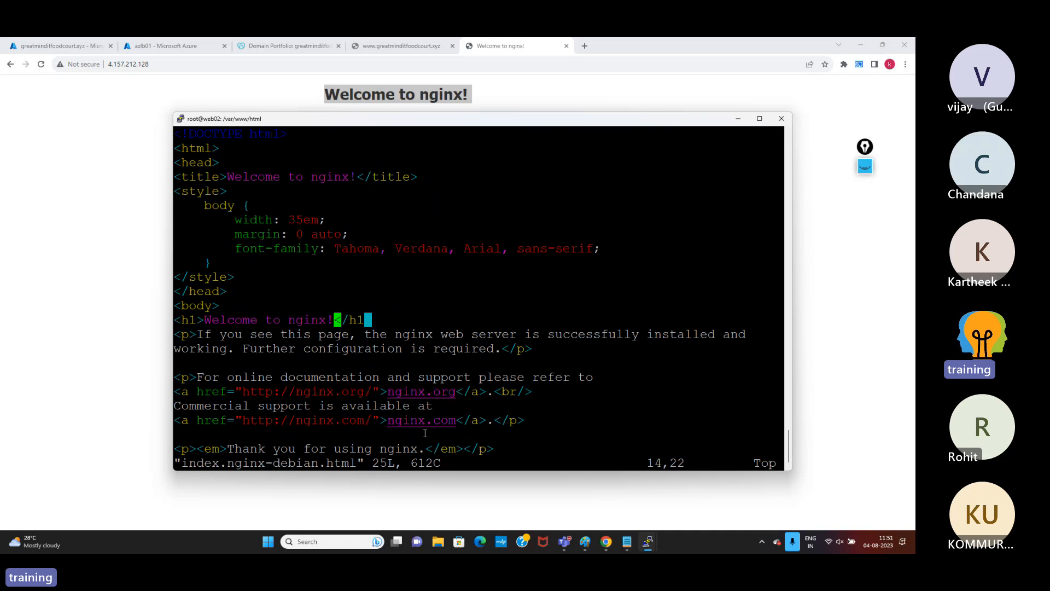
key("i")
key("BackSpace")
key("BackSpace")
key("BackSpace")
key("BackSpace")
key("BackSpace")
key("BackSpace")
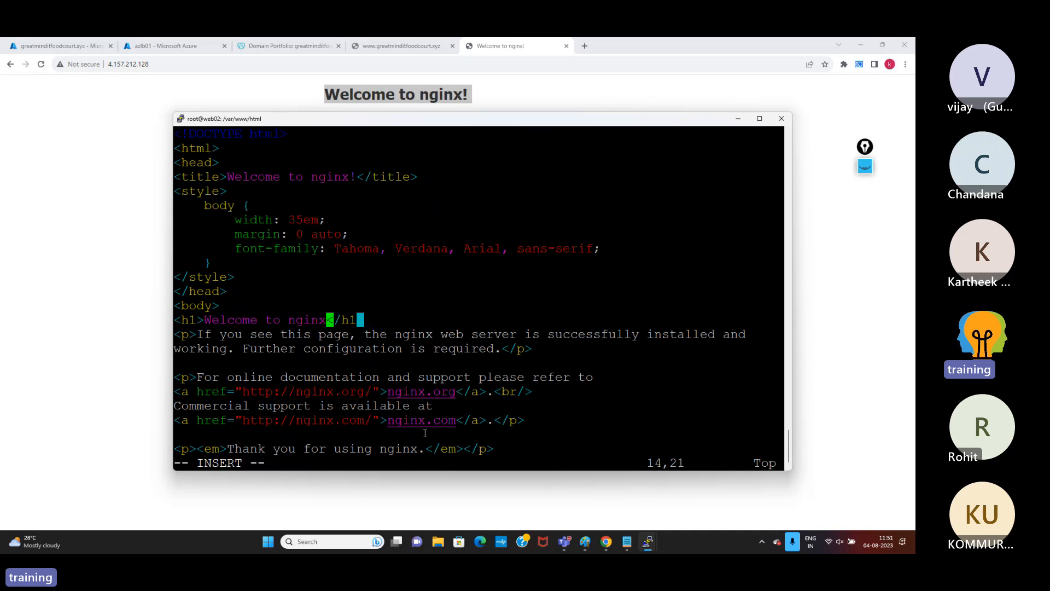
type("web02")
Save the web02 page and exit vi with :wq
key("Escape")
type(":wq")
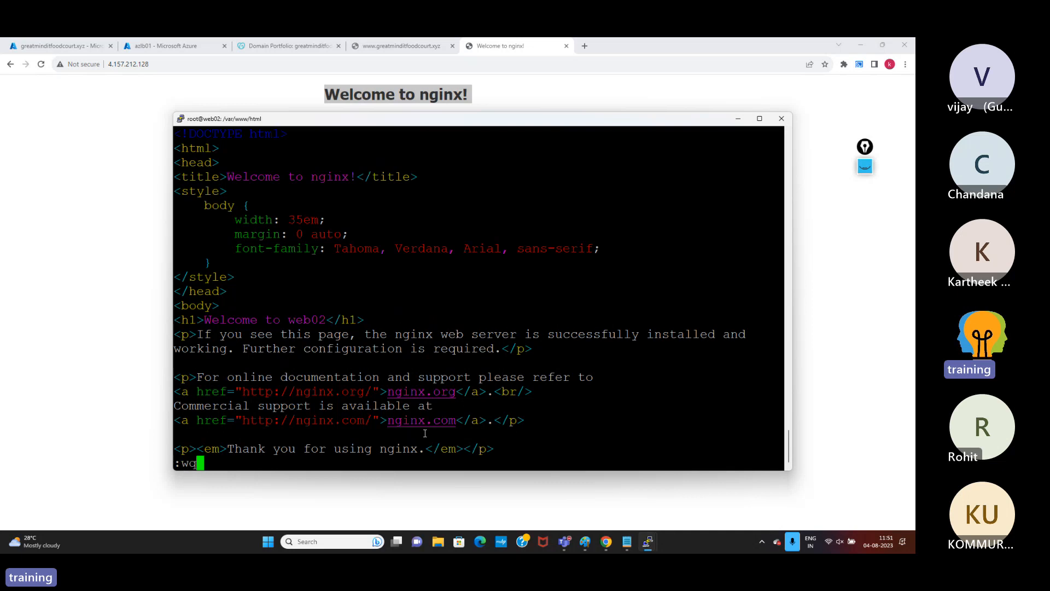
key("Return")
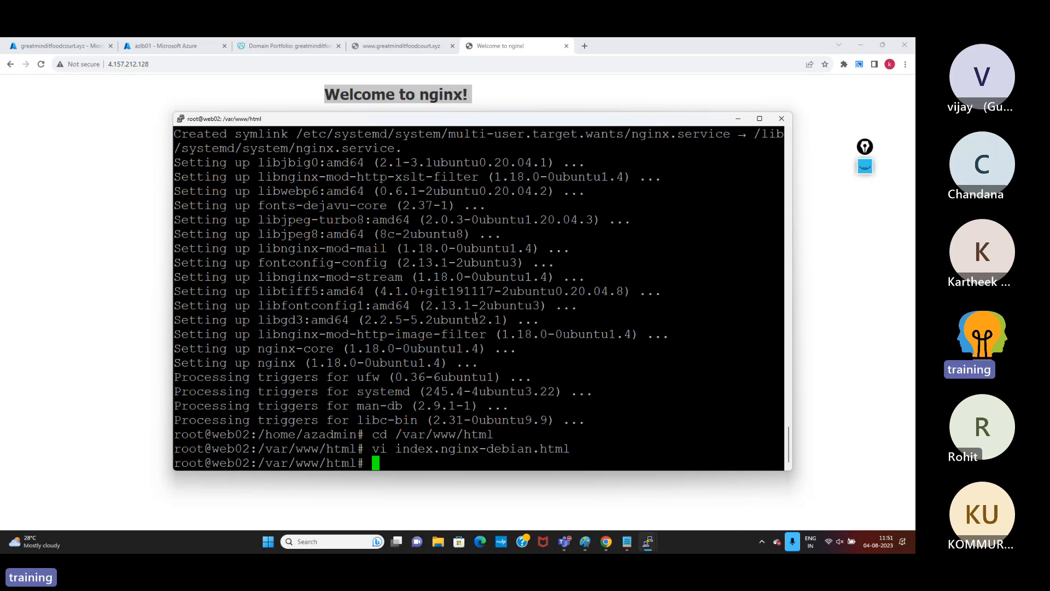
left_click(390, 63)
Reload 4.157.212.128 and confirm it now shows 'Welcome to web01!'
key("Return")
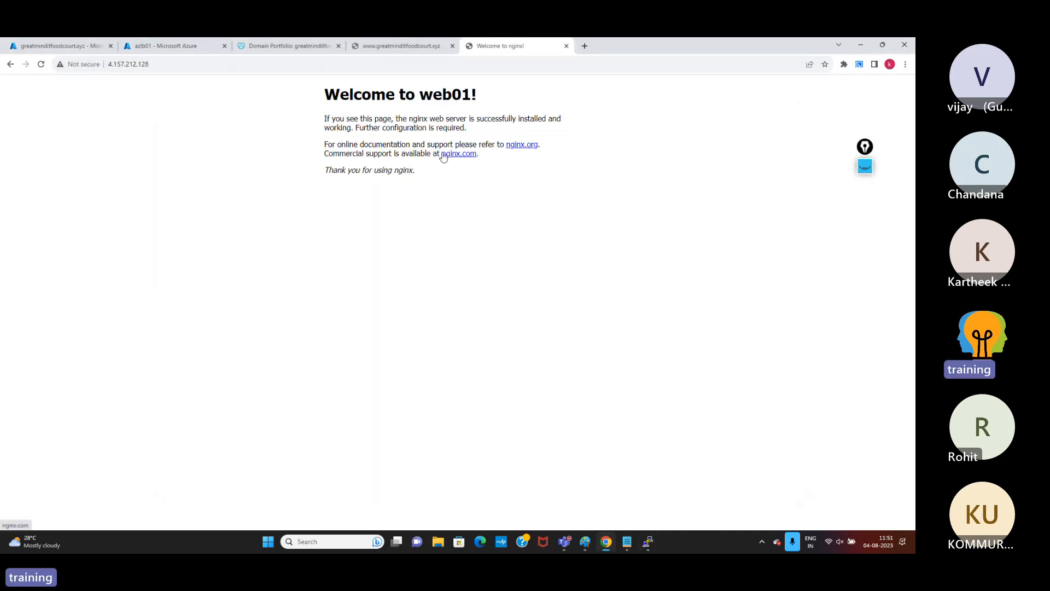
left_click_drag(420, 94, 493, 116)
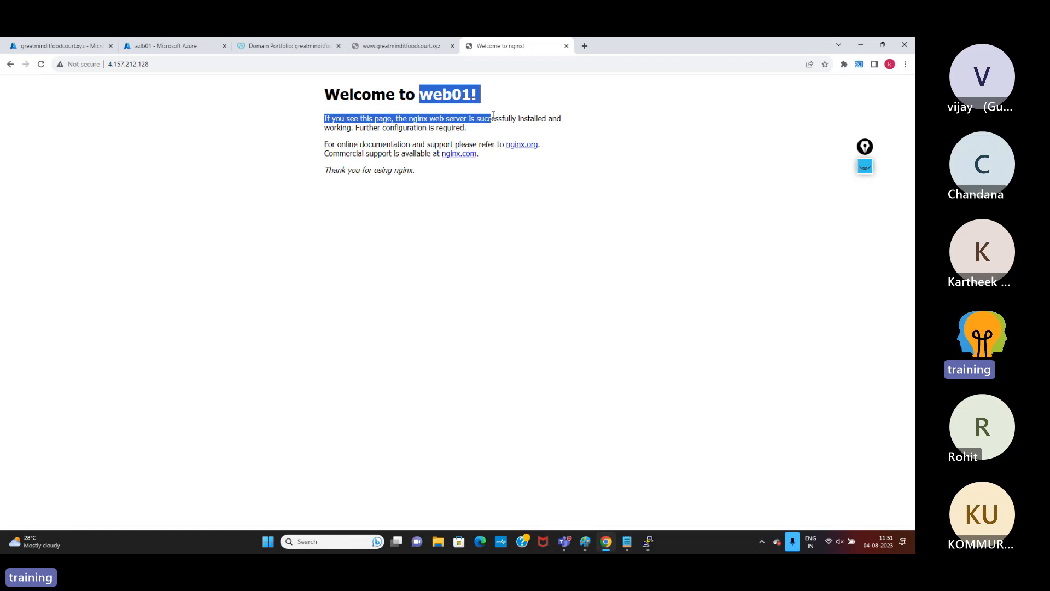
left_click(195, 64)
key("ctrl+c")
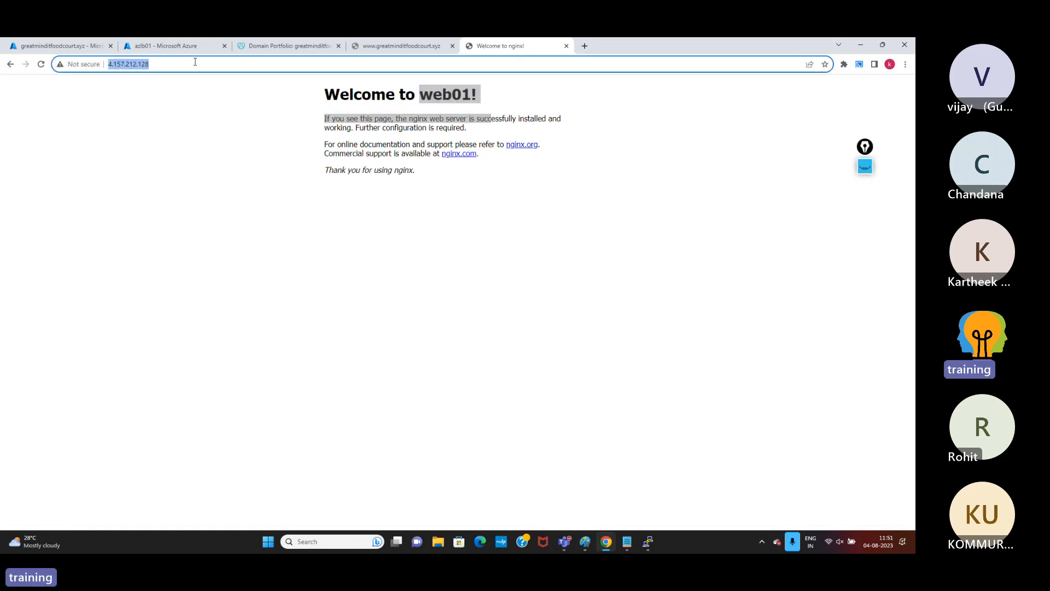
Load 4.157.212.128 in a new Incognito window, then minimize it
left_click(905, 64)
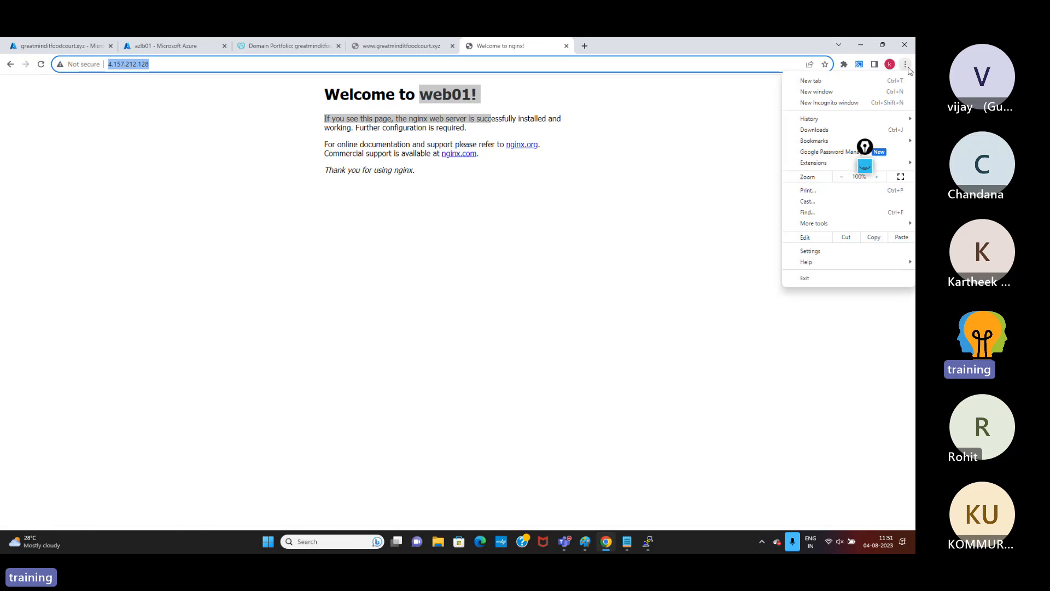
left_click(823, 103)
key("ctrl+v")
key("Return")
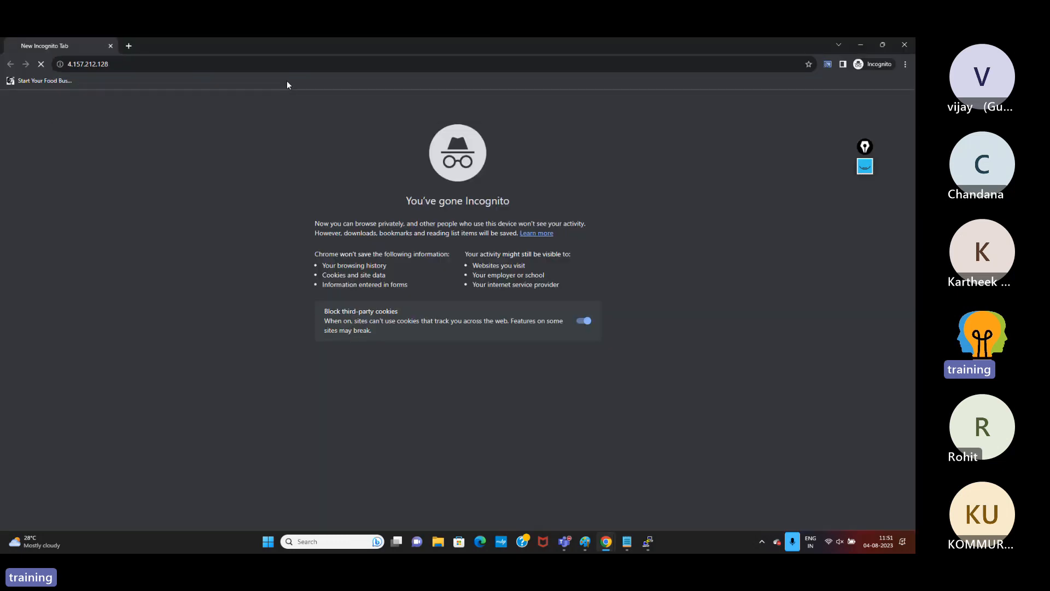
left_click(860, 46)
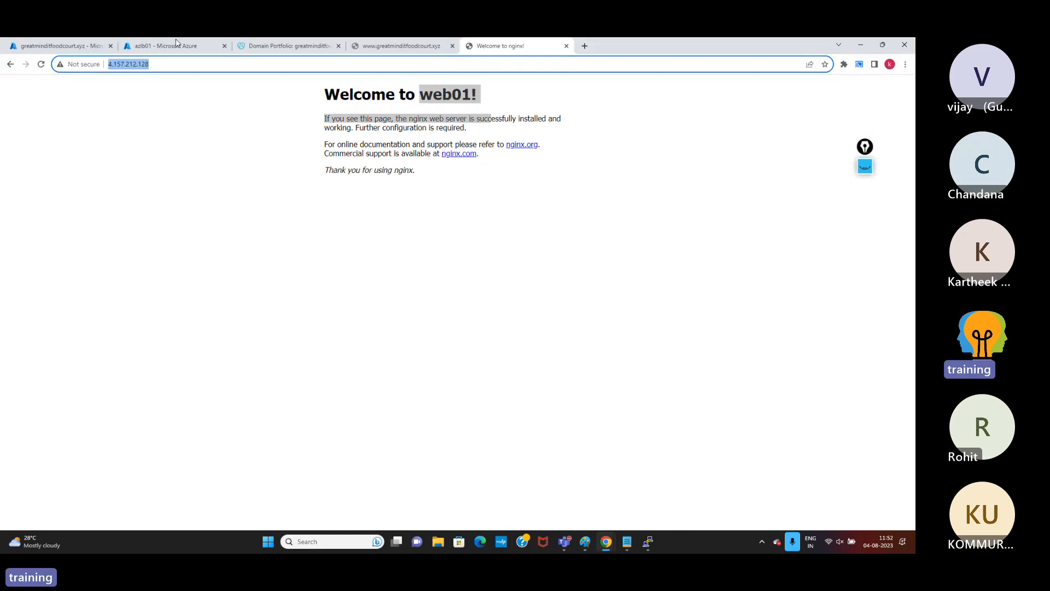
Stop the web01 virtual machine from the Azure Virtual machines list, confirming with Yes
left_click(150, 48)
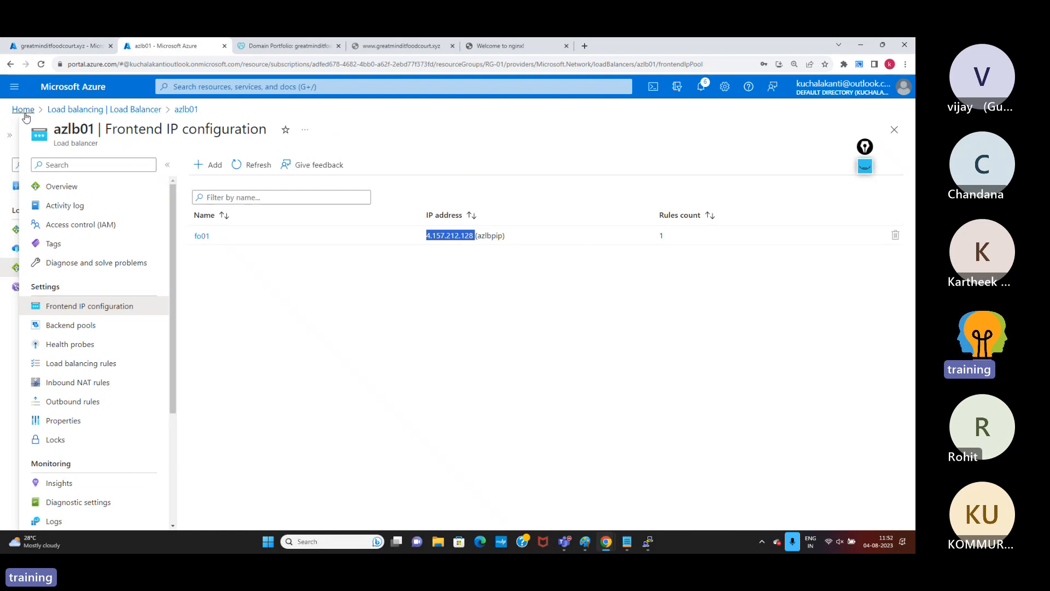
left_click(33, 107)
left_click(362, 187)
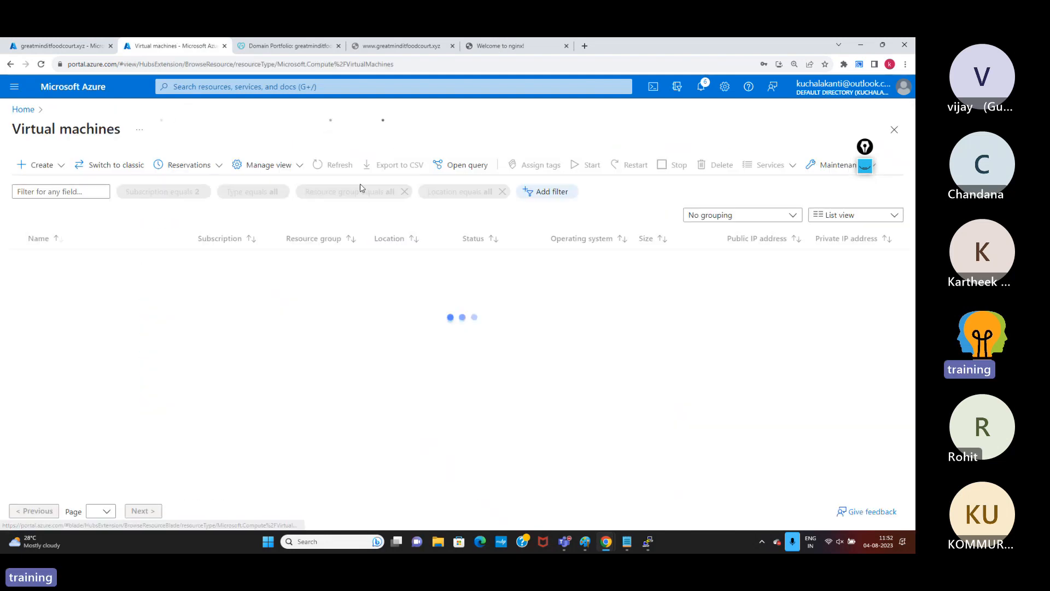
left_click(18, 259)
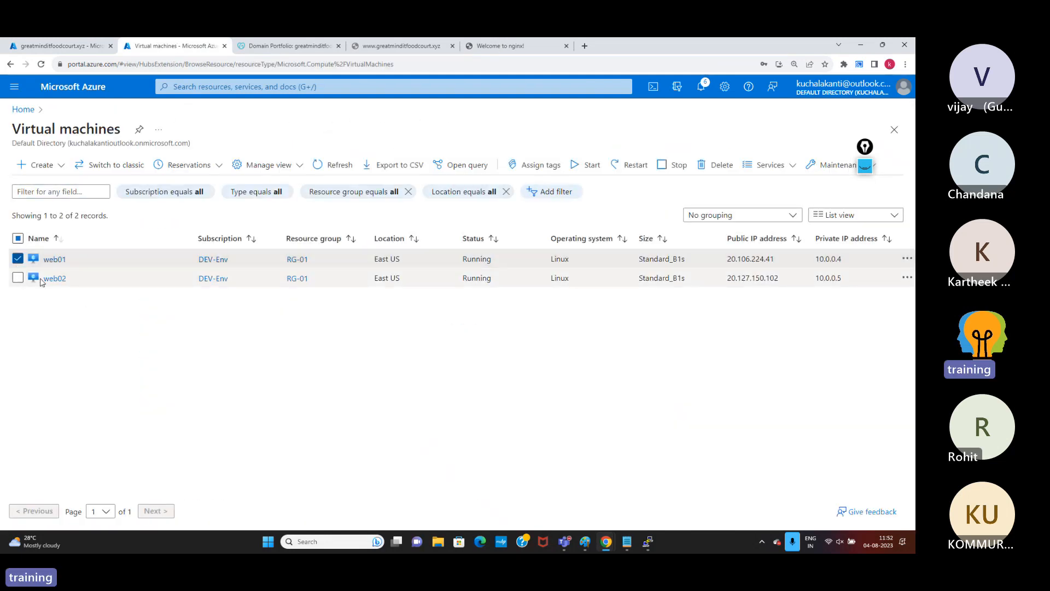
left_click(676, 166)
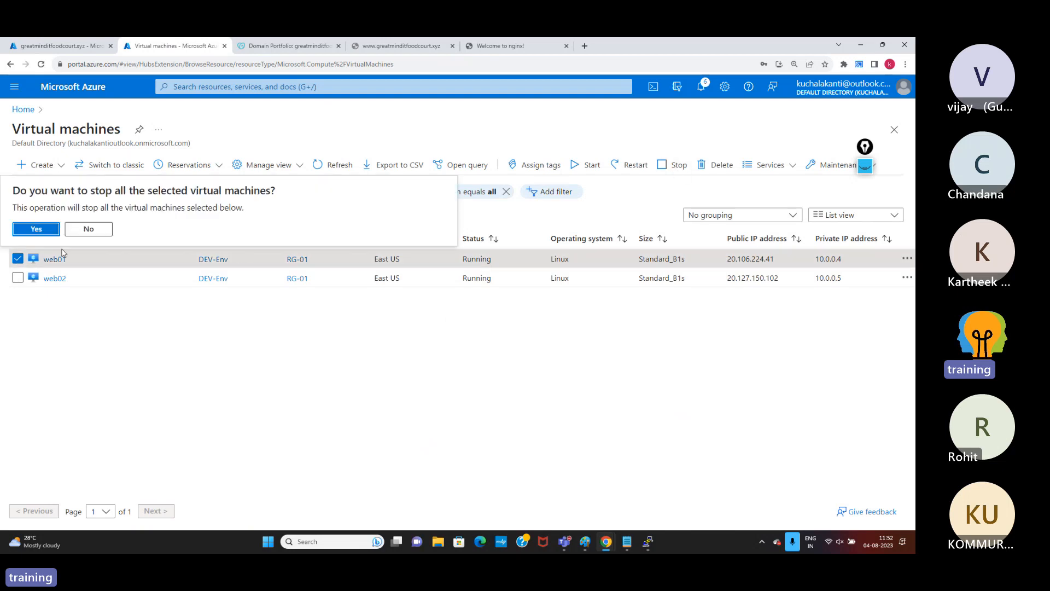
left_click(44, 229)
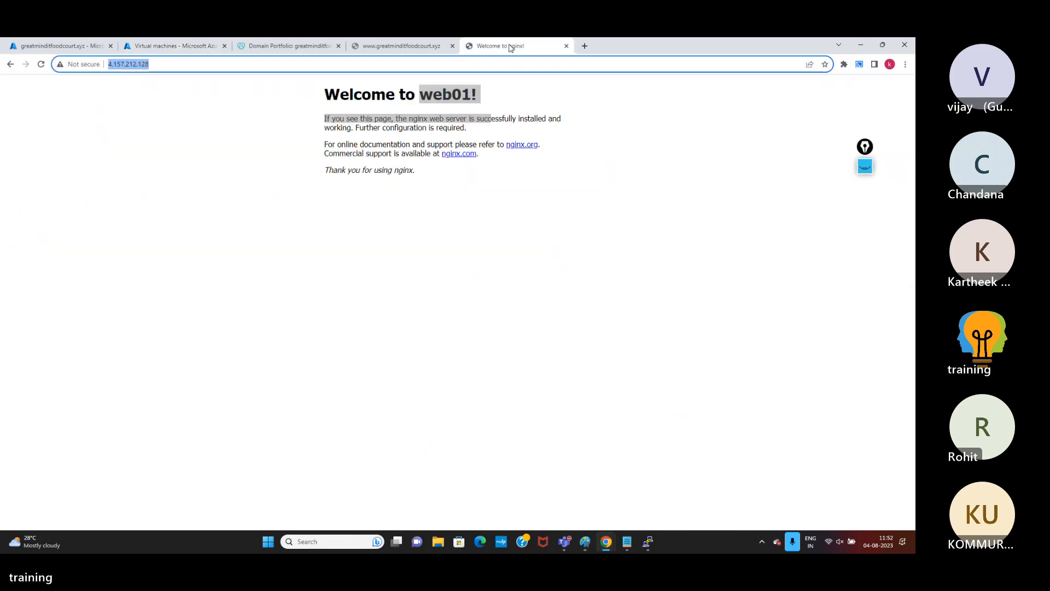
left_click(509, 46)
Reload 4.157.212.128 to show Welcome to web02, share the window in Teams unmuted, and return to the VM list
left_click(401, 64)
key("Return")
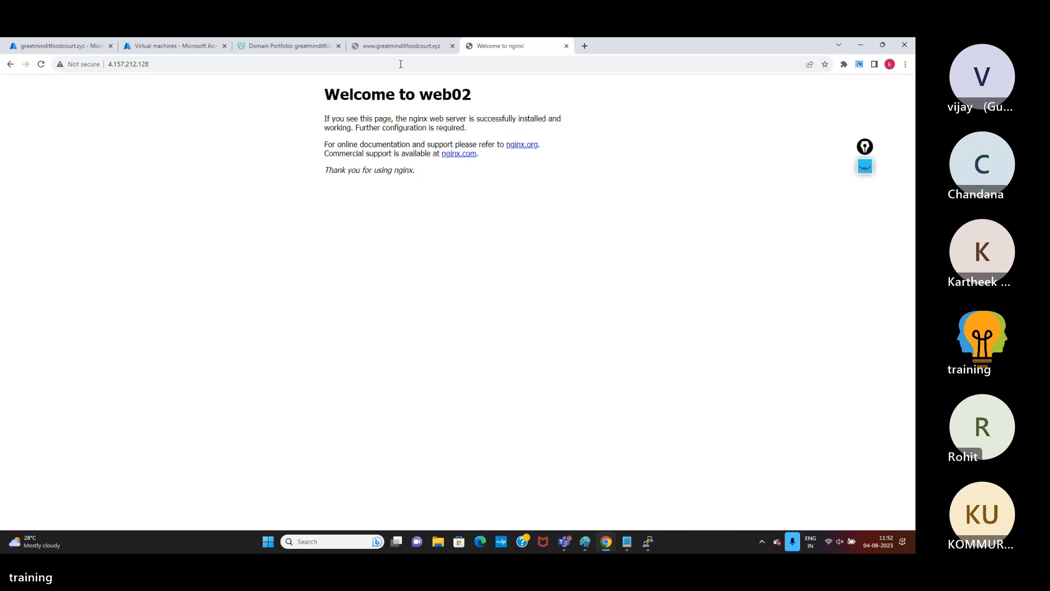
left_click(564, 541)
left_click(596, 510)
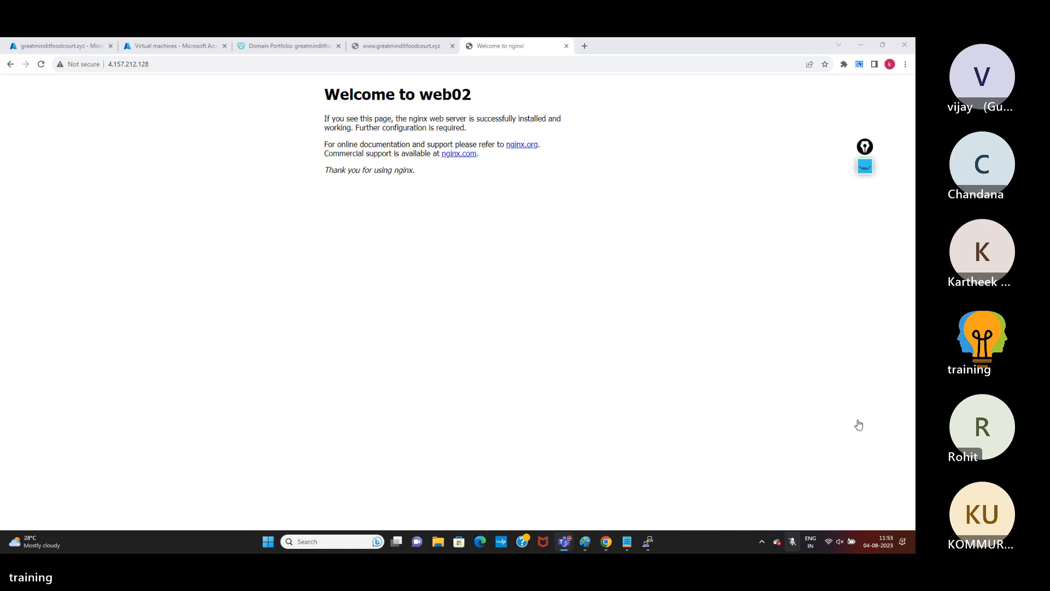
left_click(858, 422)
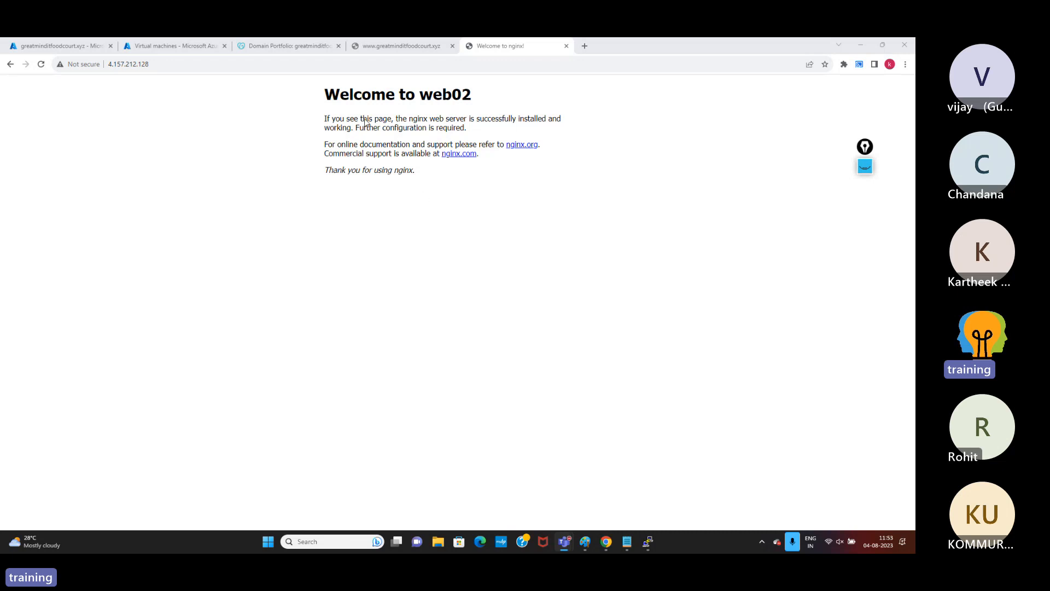
left_click(171, 47)
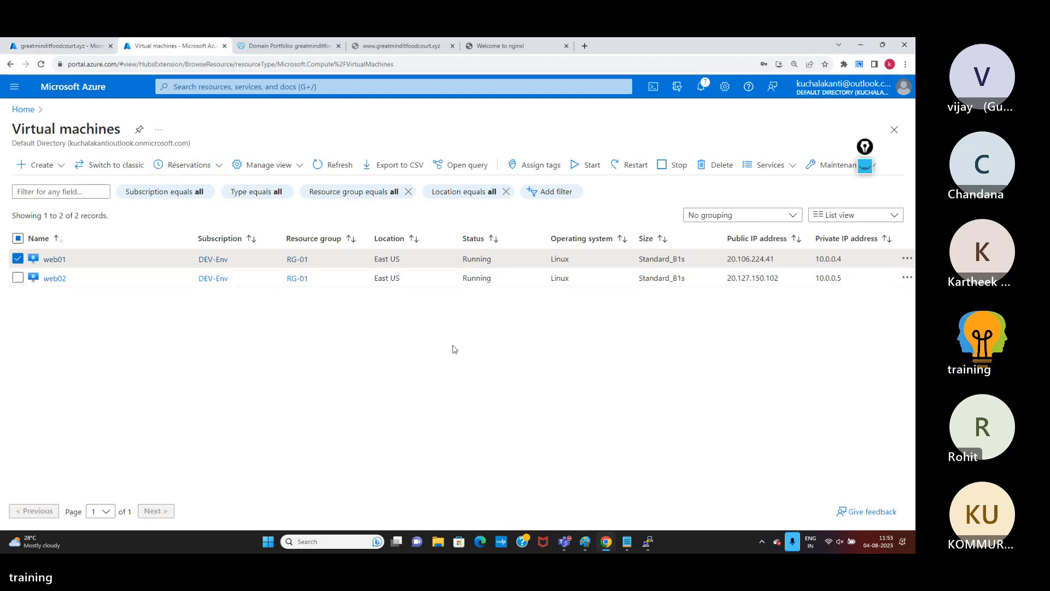
Refresh the VM list and start web01, confirming with Yes
left_click(333, 164)
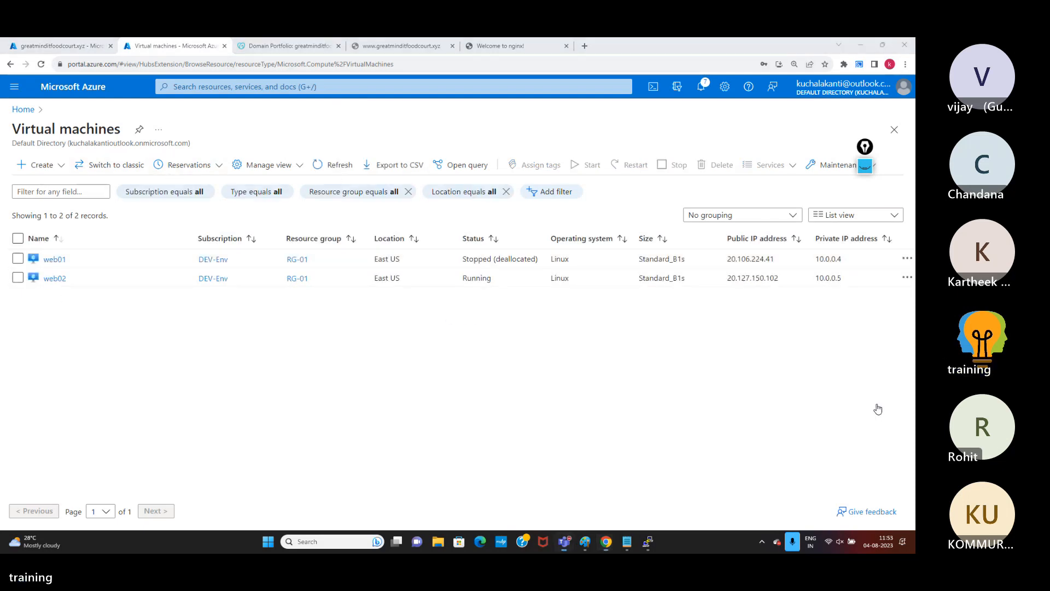
left_click(95, 258)
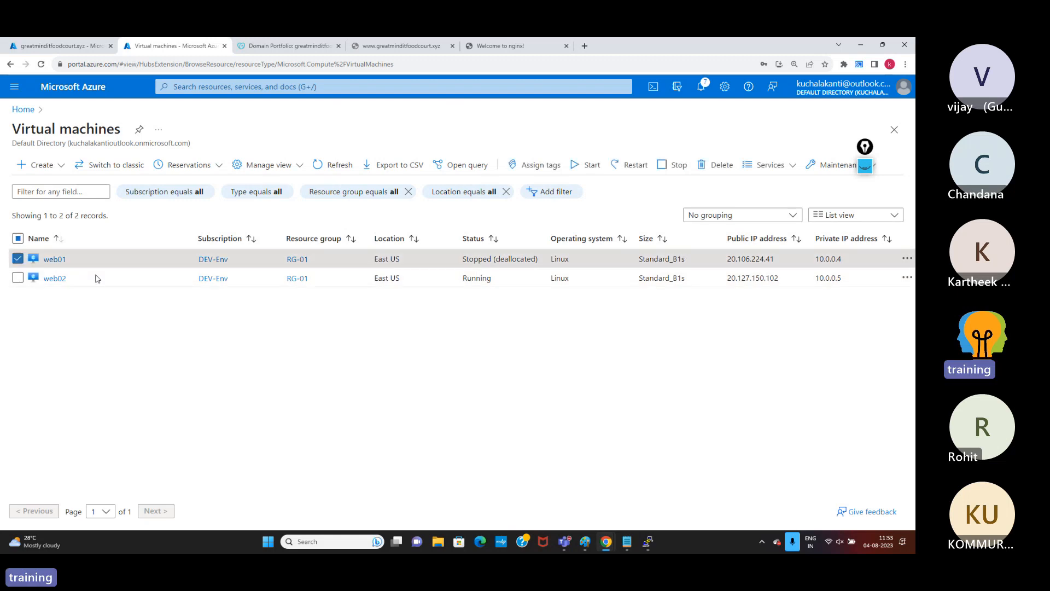
left_click(589, 166)
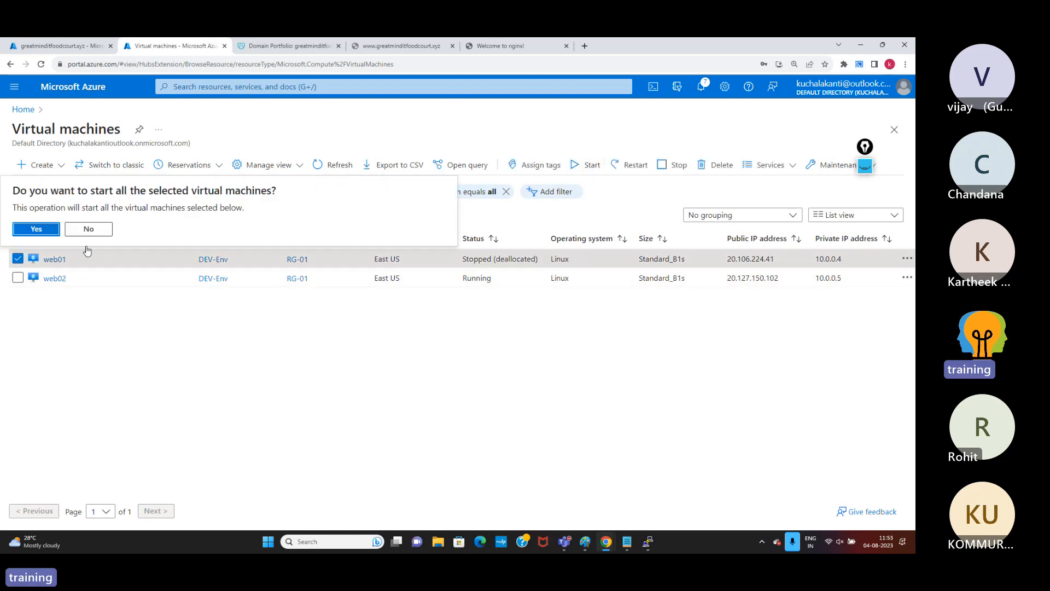
left_click(37, 230)
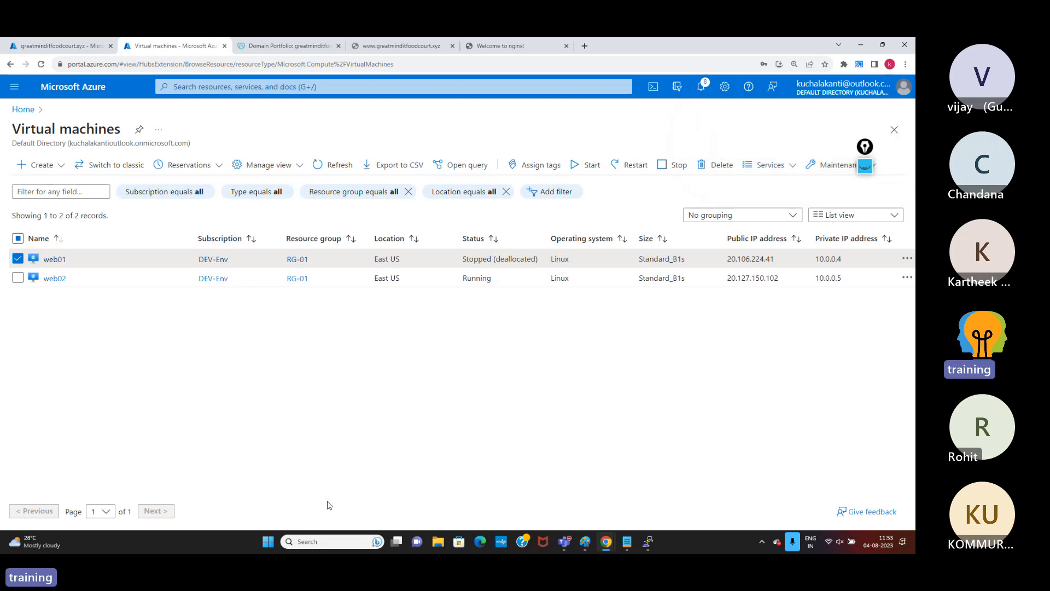
Start a new Azure virtual machine named 'zxzxc' in resource group RG-01
left_click(41, 165)
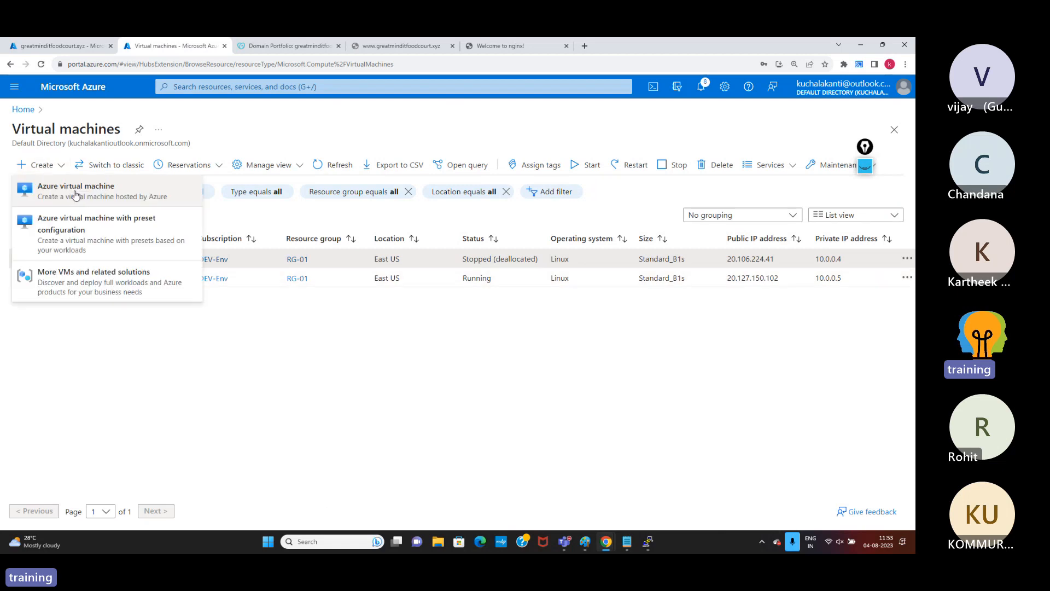
left_click(76, 189)
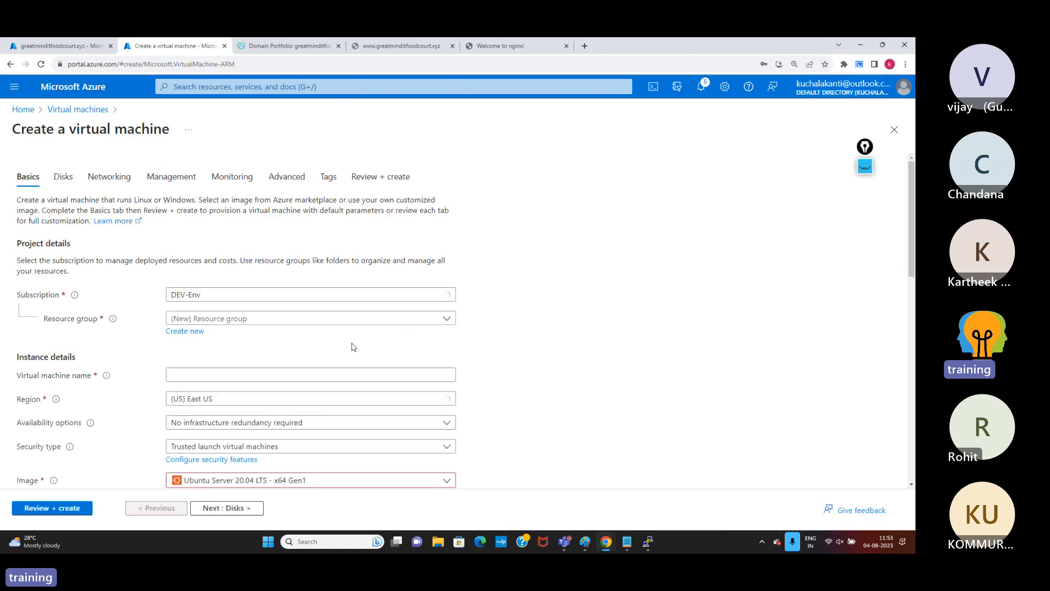
left_click(208, 374)
type("zx")
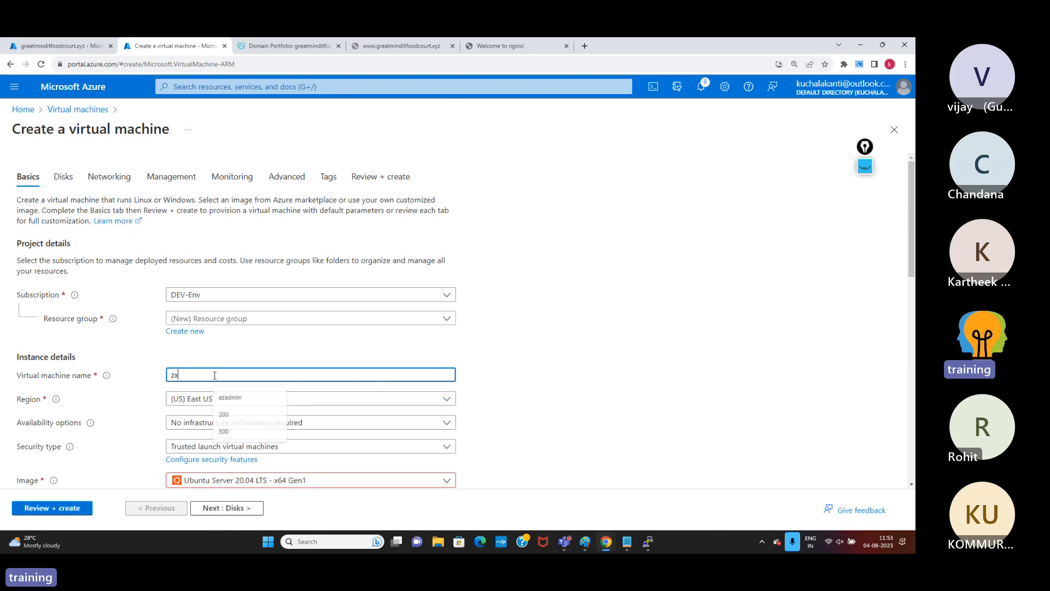
type("zxcZC")
scroll(258, 421, "down", 5)
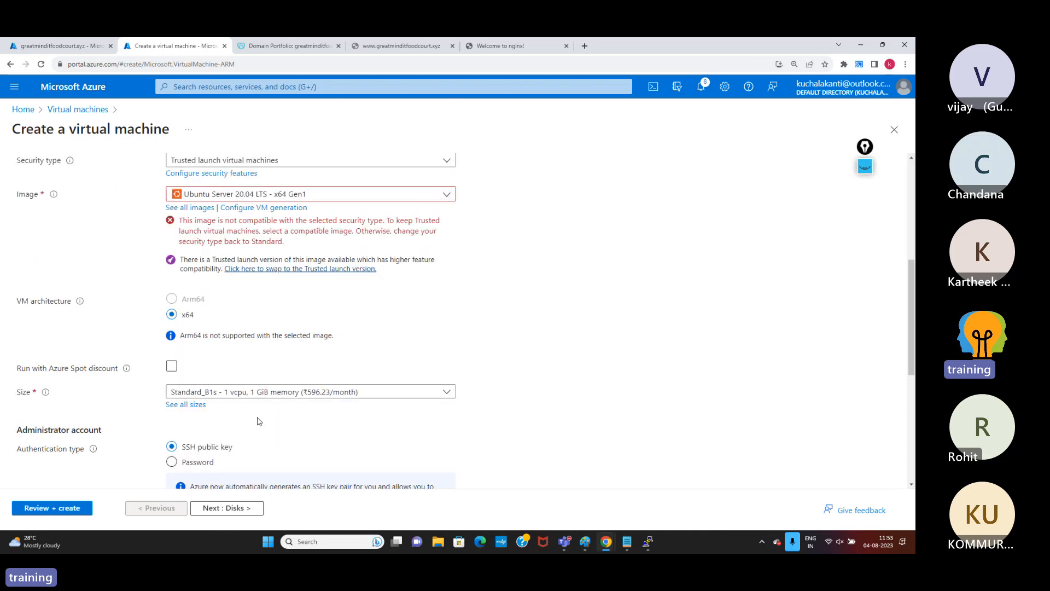
scroll(259, 421, "down", 3)
left_click(249, 508)
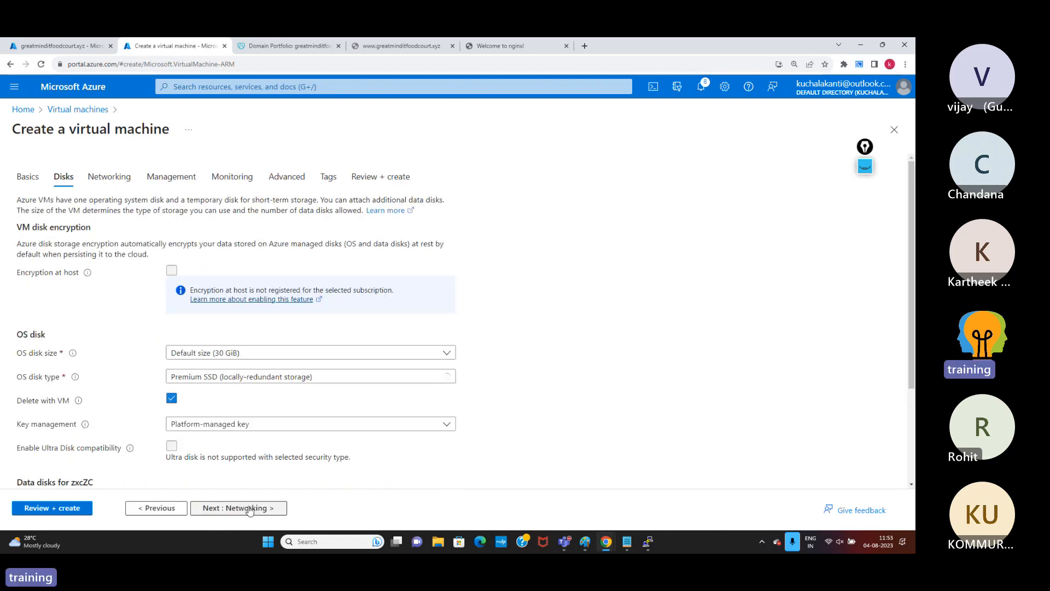
left_click(159, 507)
left_click(261, 352)
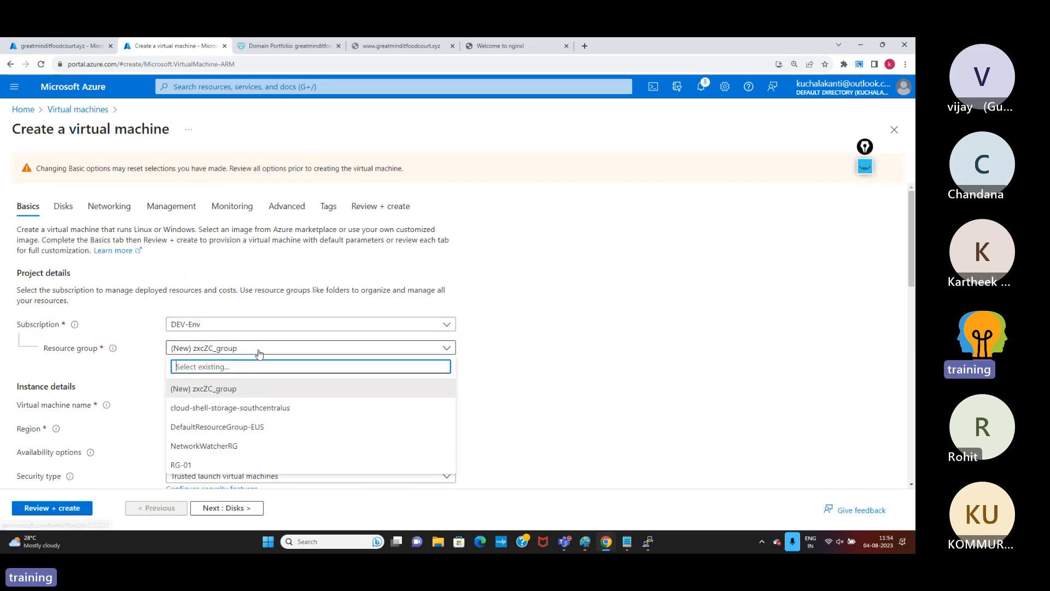
left_click(183, 464)
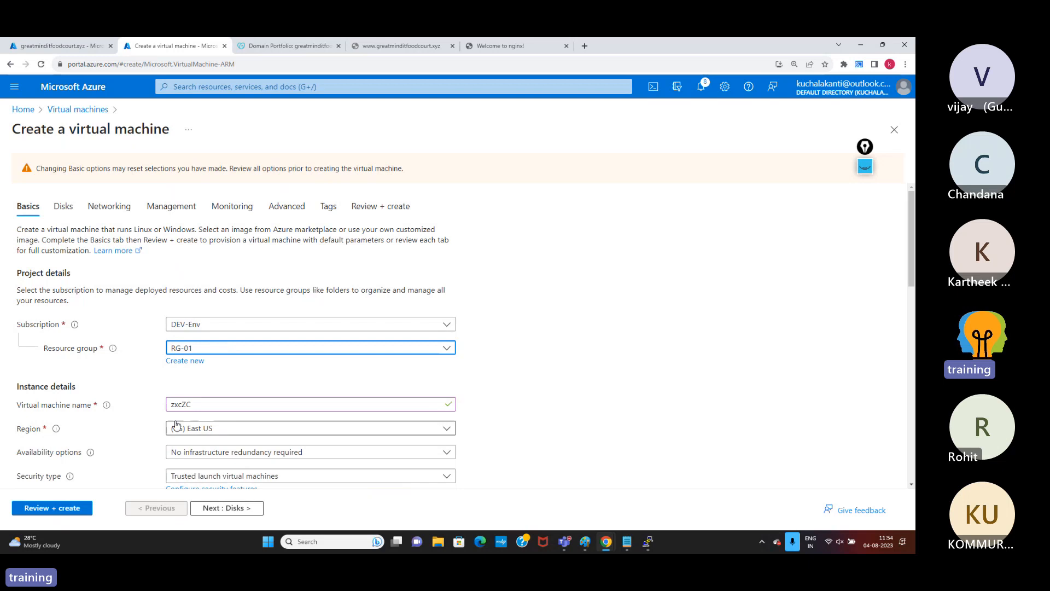
scroll(197, 408, "down", 8)
On Networking, place the VM behind the azlb01 load balancer's be-pool backend pool
left_click(232, 511)
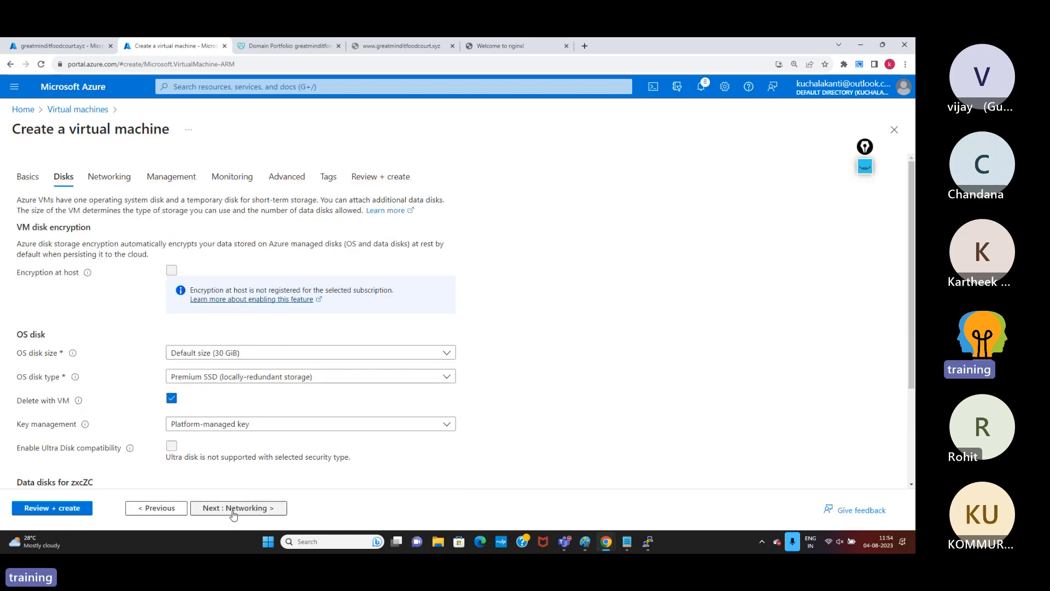
left_click(232, 512)
scroll(170, 339, "down", 4)
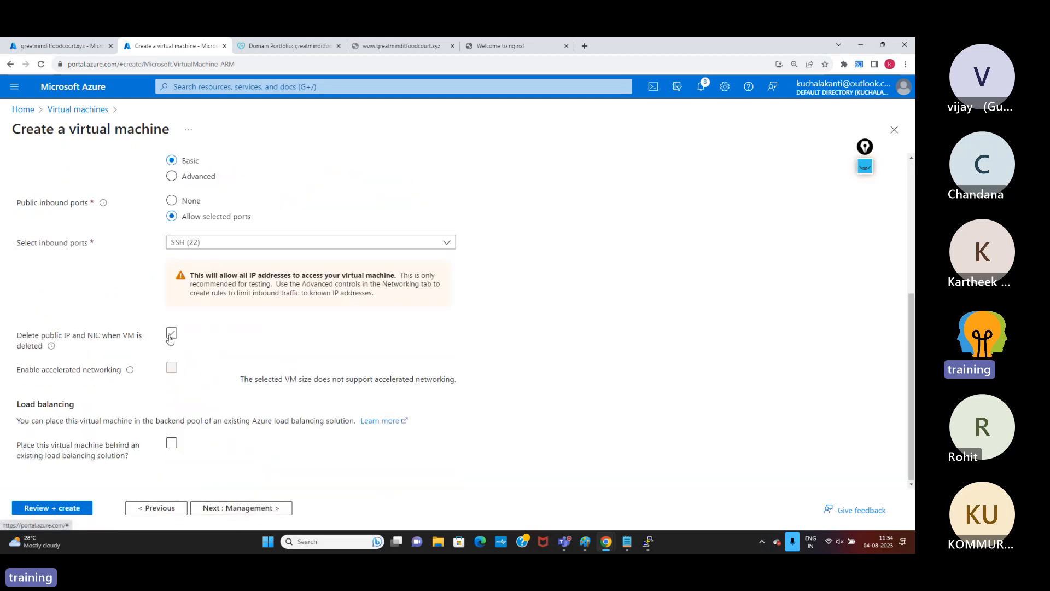
left_click(172, 443)
scroll(241, 438, "down", 2)
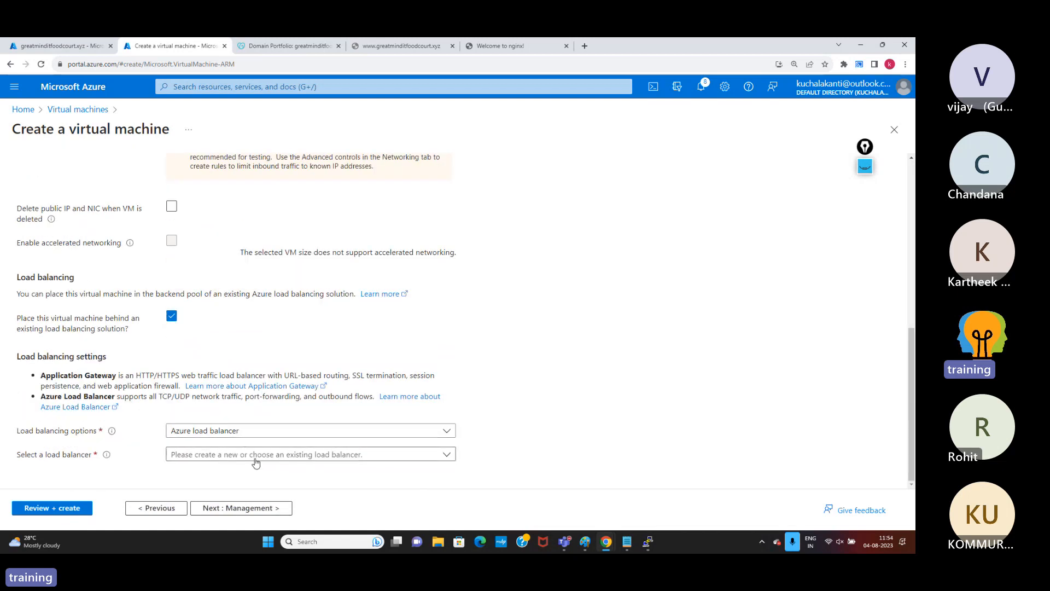
left_click(254, 455)
left_click(218, 417)
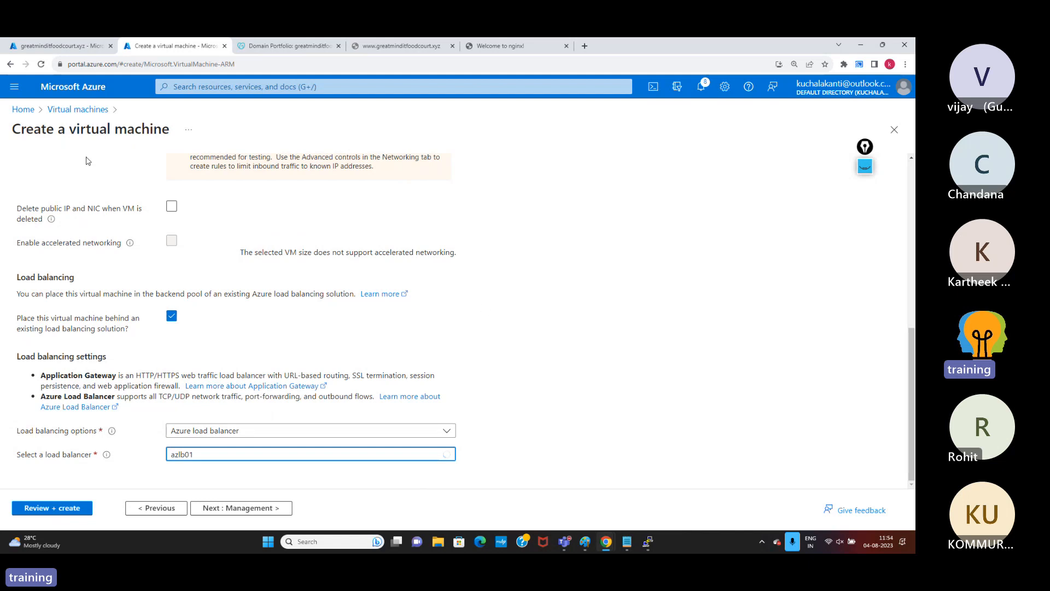
left_click_drag(76, 129, 162, 130)
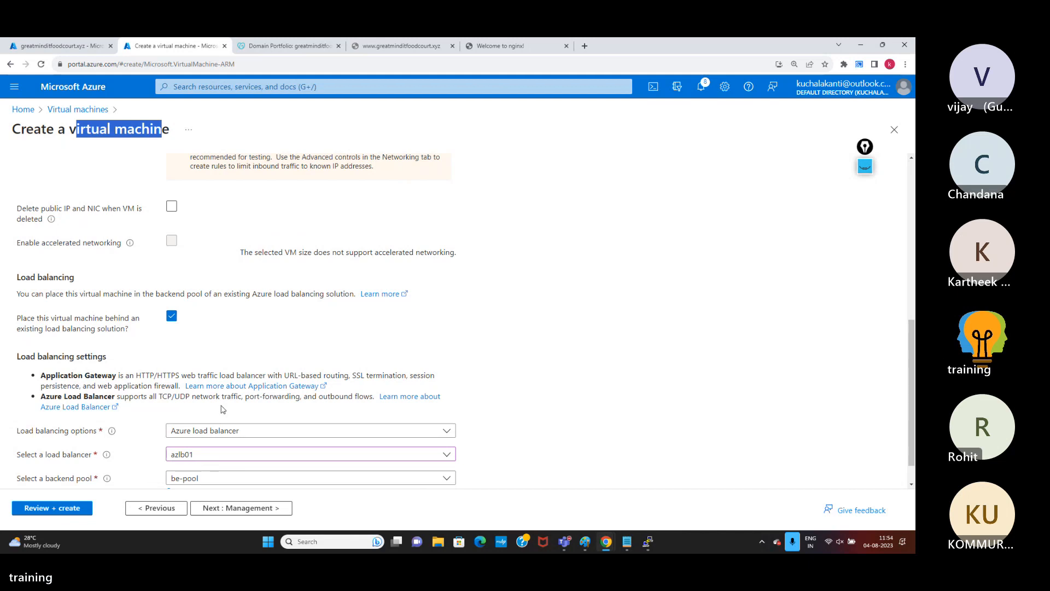
scroll(188, 462, "down", 1)
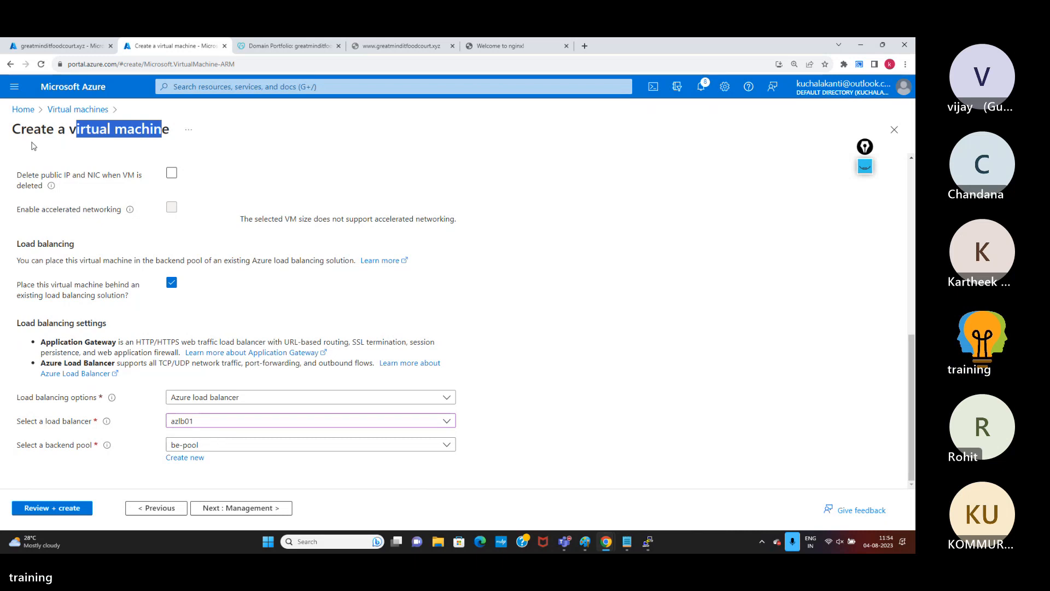
Go to Load balancers, discarding the unfinished VM form
left_click(221, 88)
left_click(247, 268)
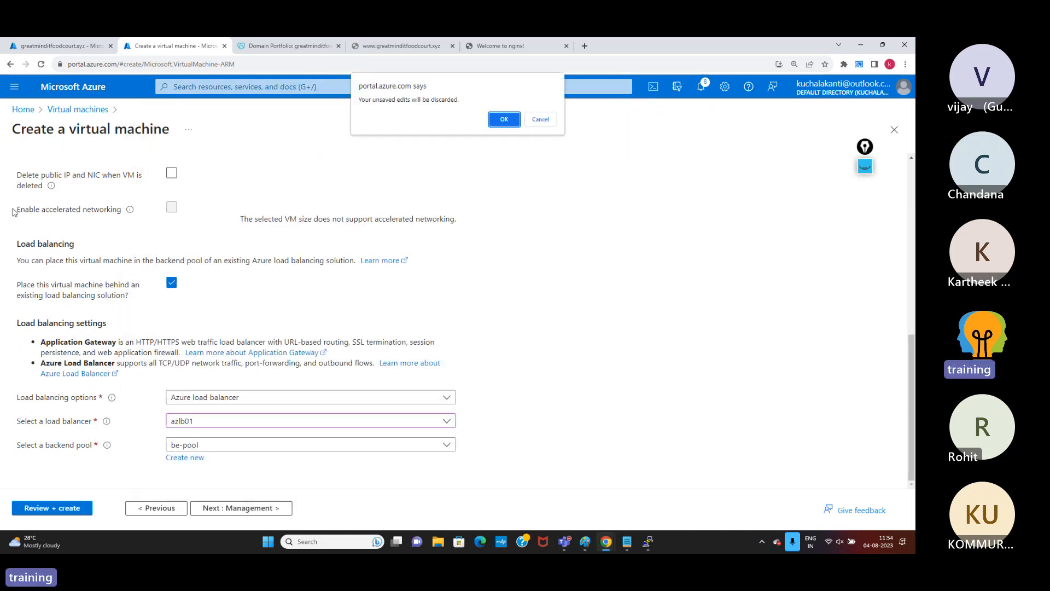
left_click(504, 119)
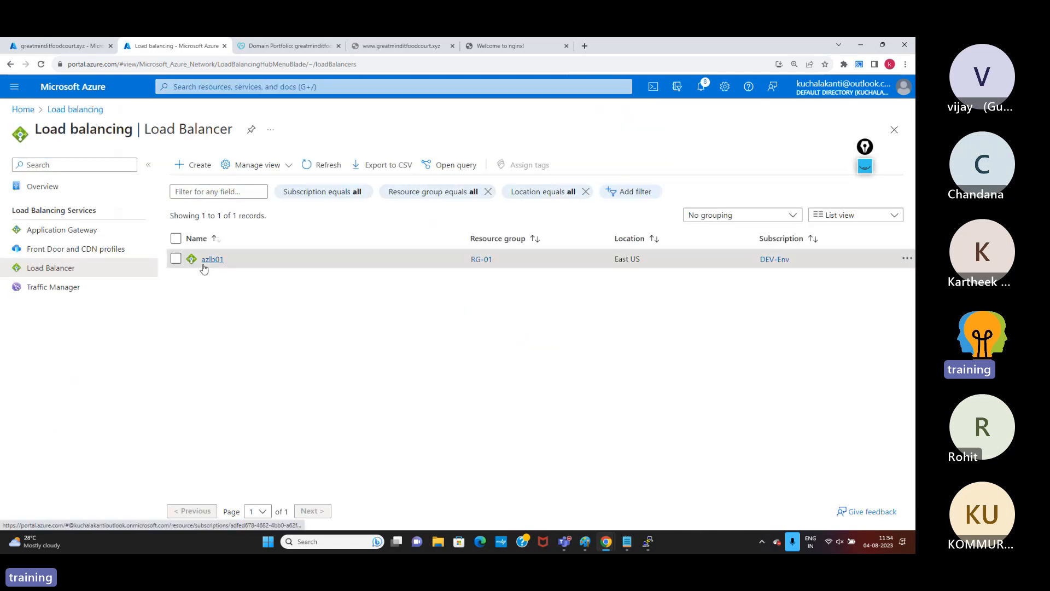
Check azlb01's frontend IP configuration fo01 (4.157.212.128), then bring up the Paint diagram
left_click(207, 260)
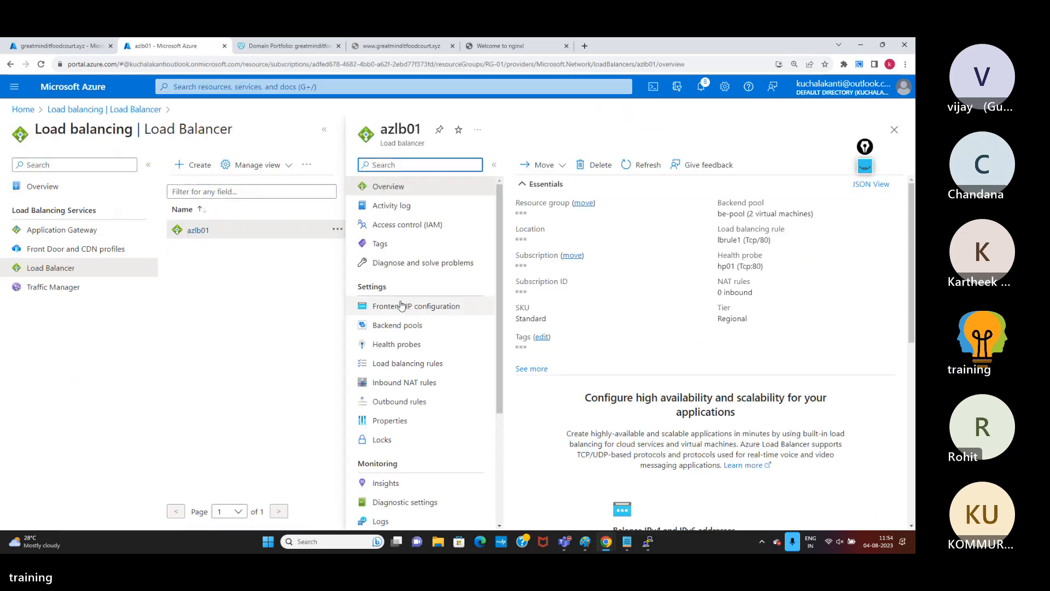
left_click(398, 308)
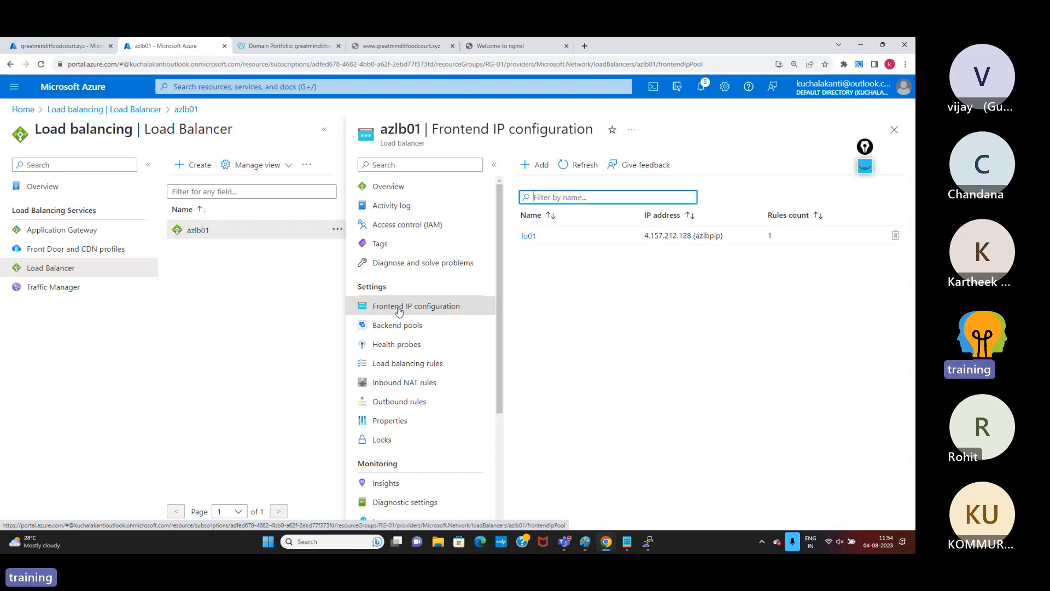
left_click(584, 541)
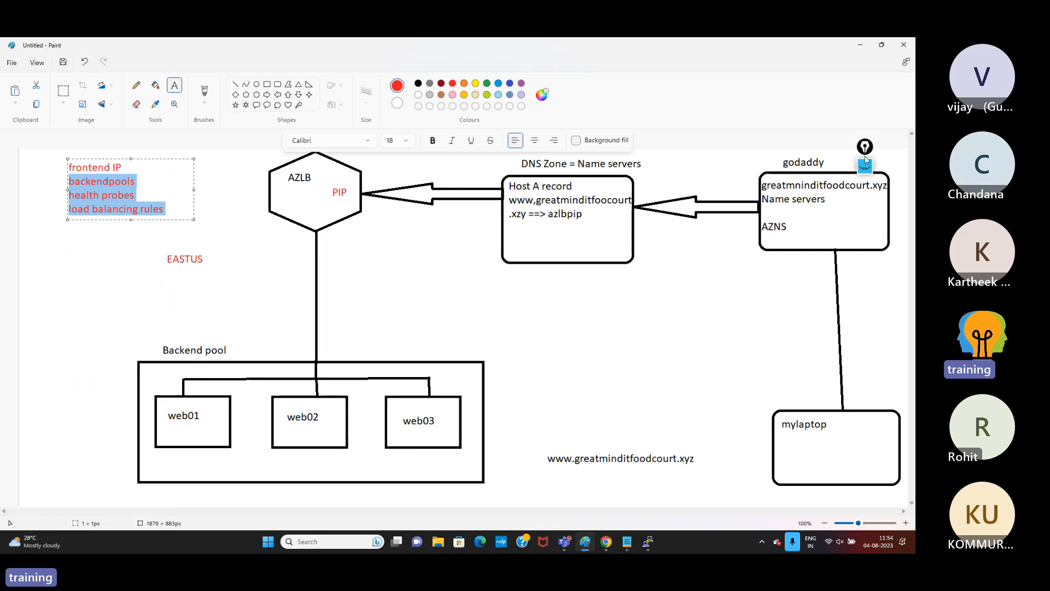
Set the annotation pen to pink highlighter and link godaddy's name servers and the Host A record to AZNS
left_click_drag(168, 124, 50, 103)
left_click(50, 121)
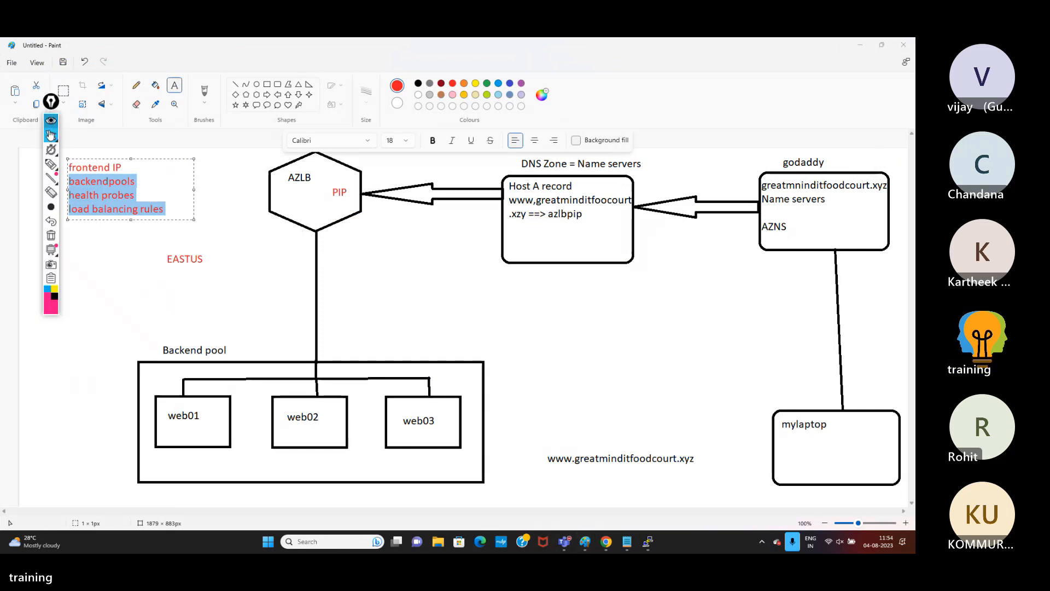
left_click(50, 165)
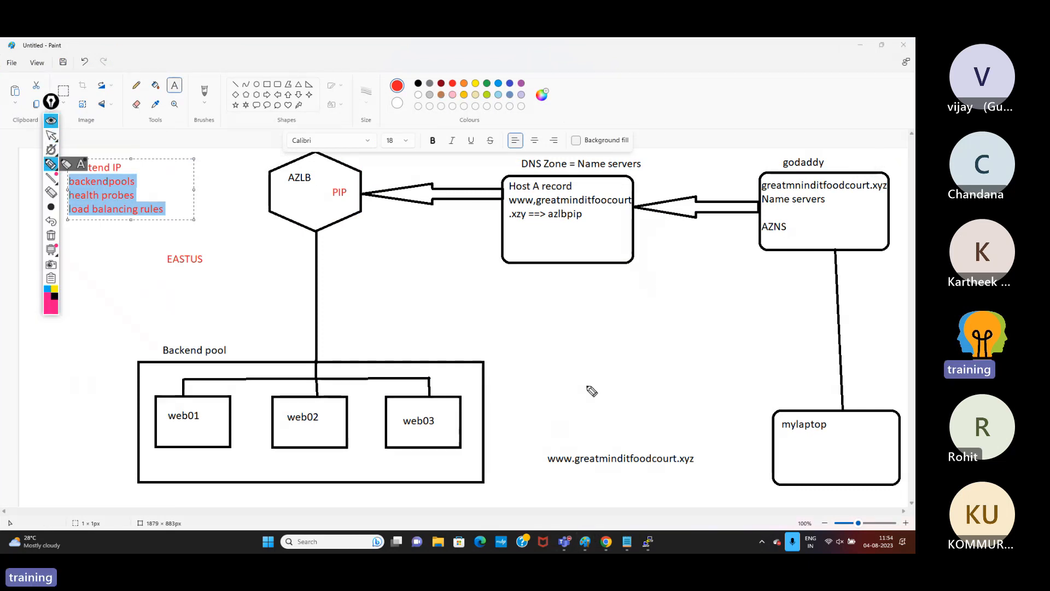
mouse_move(509, 141)
left_mouse_down()
mouse_move(518, 150)
mouse_move(551, 125)
mouse_move(639, 176)
mouse_move(656, 147)
mouse_move(605, 148)
left_mouse_up()
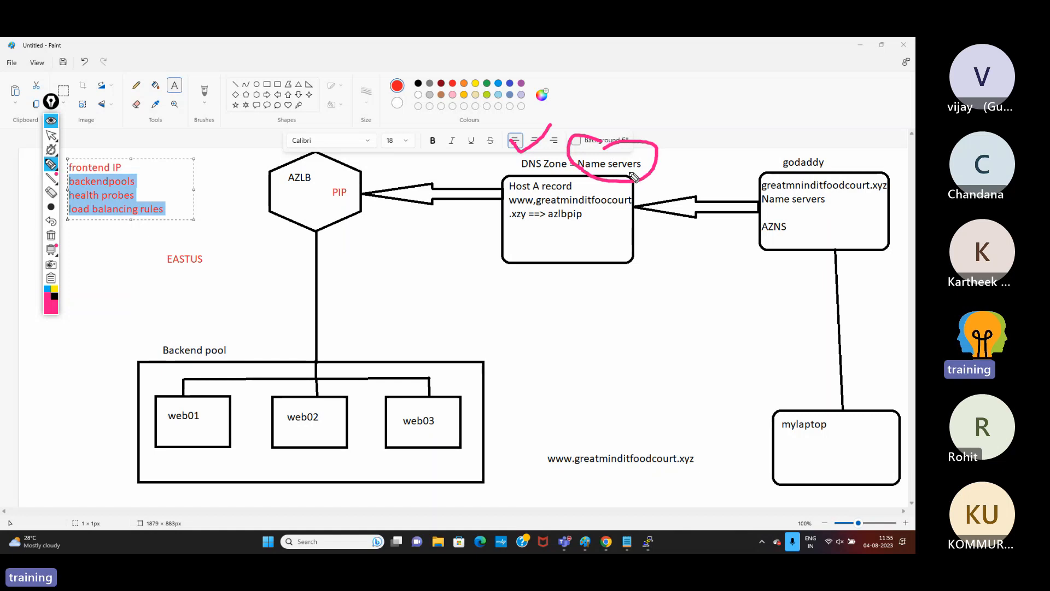
mouse_move(840, 155)
left_mouse_down()
mouse_move(749, 164)
mouse_move(858, 209)
mouse_move(842, 151)
left_mouse_up()
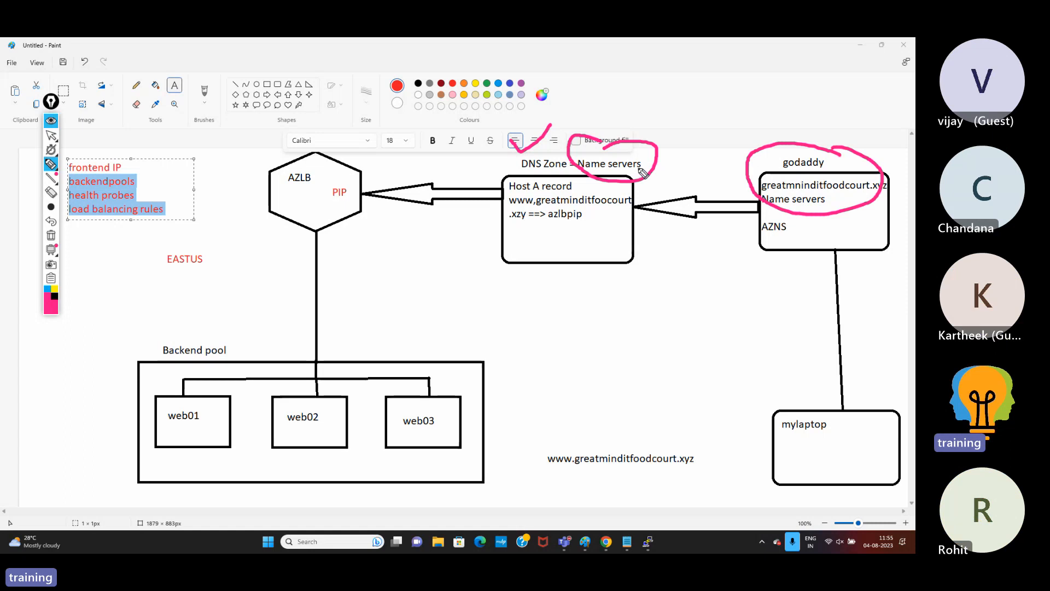
mouse_move(642, 173)
left_mouse_down()
mouse_move(782, 298)
mouse_move(818, 229)
mouse_move(808, 240)
mouse_move(831, 249)
left_mouse_up()
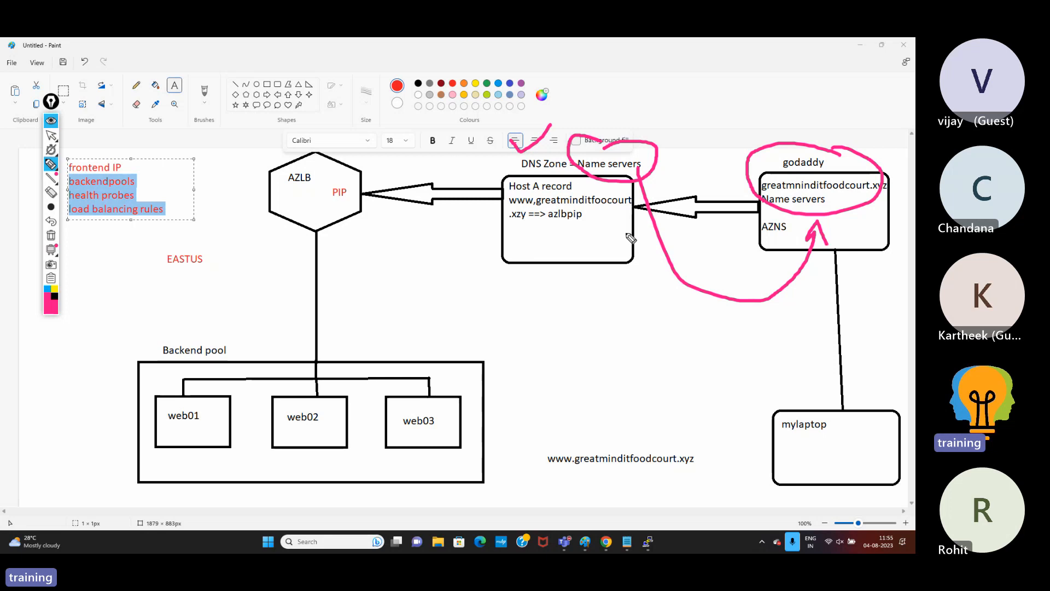
mouse_move(625, 233)
left_mouse_down()
mouse_move(766, 235)
mouse_move(628, 255)
mouse_move(652, 261)
left_mouse_up()
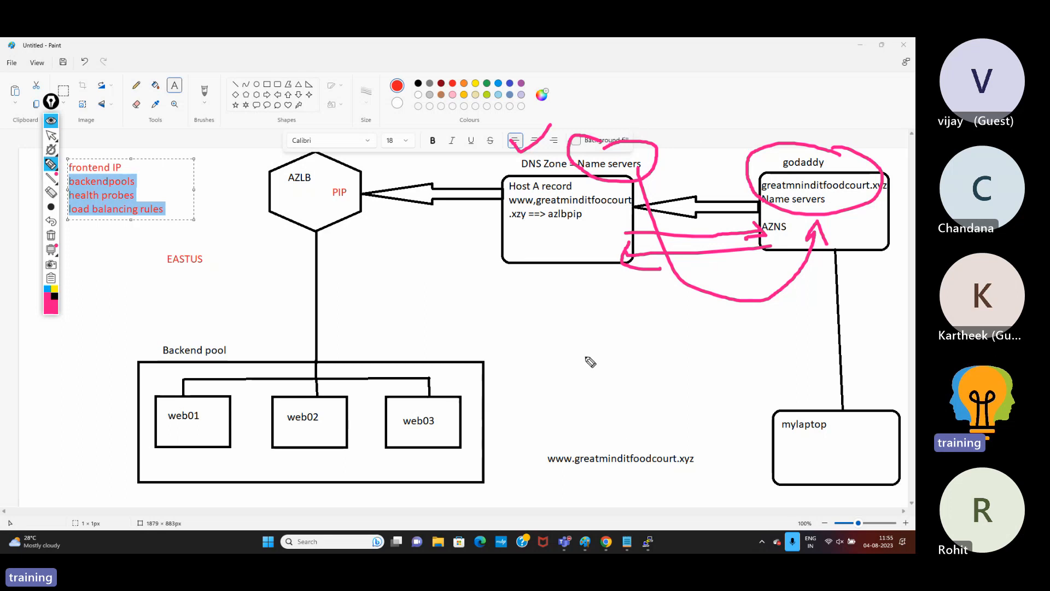
left_click_drag(585, 357, 585, 381)
mouse_move(611, 340)
left_mouse_down()
mouse_move(624, 377)
mouse_move(638, 324)
left_mouse_up()
mouse_move(663, 345)
left_mouse_down()
mouse_move(685, 338)
mouse_move(708, 353)
mouse_move(741, 336)
left_mouse_up()
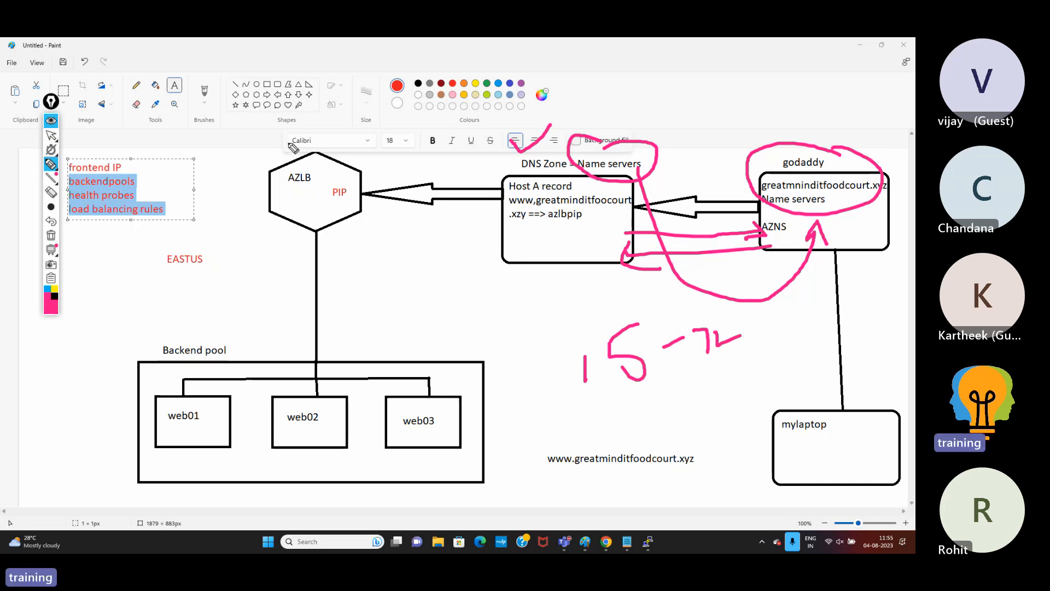
mouse_move(292, 144)
left_mouse_down()
mouse_move(245, 229)
mouse_move(381, 175)
mouse_move(305, 132)
left_mouse_up()
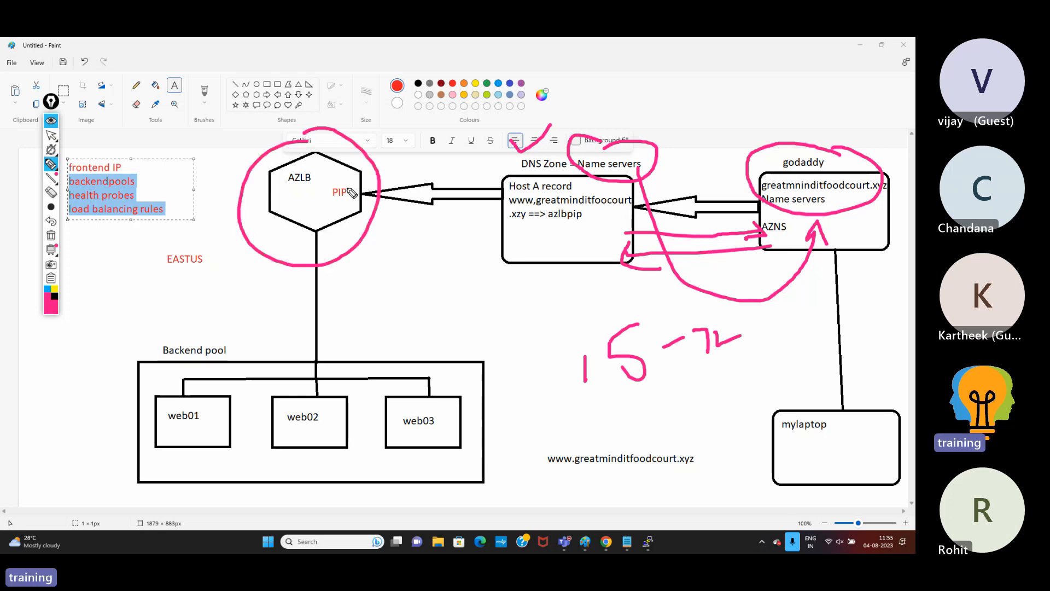
mouse_move(348, 183)
left_mouse_down()
mouse_move(328, 181)
mouse_move(364, 218)
mouse_move(332, 185)
mouse_move(373, 259)
mouse_move(486, 227)
mouse_move(509, 181)
mouse_move(499, 186)
left_mouse_up()
left_click_drag(582, 181, 608, 170)
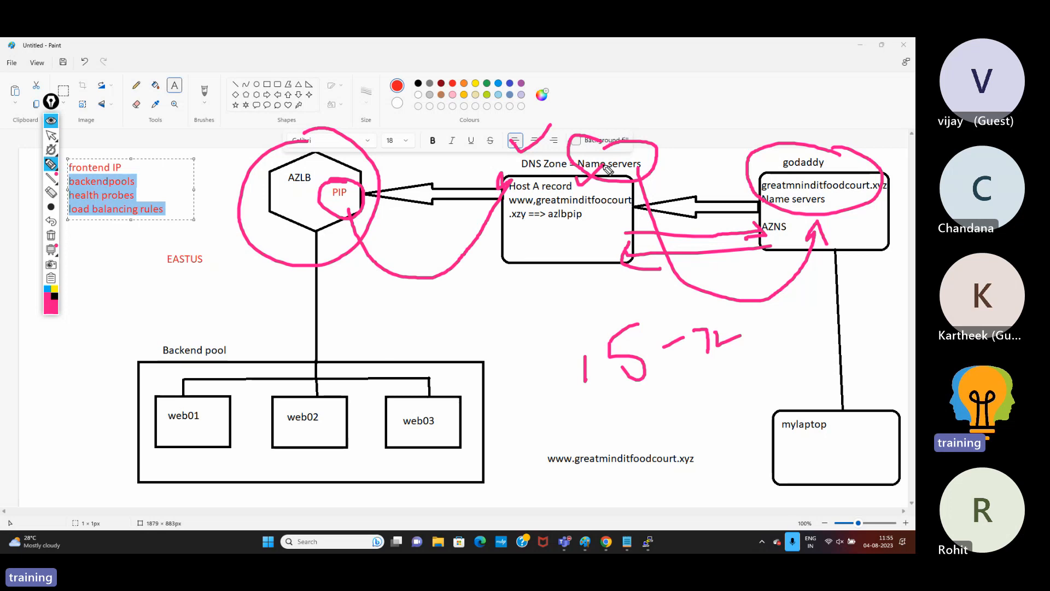
mouse_move(686, 438)
left_mouse_down()
mouse_move(572, 433)
mouse_move(704, 491)
mouse_move(673, 434)
left_mouse_up()
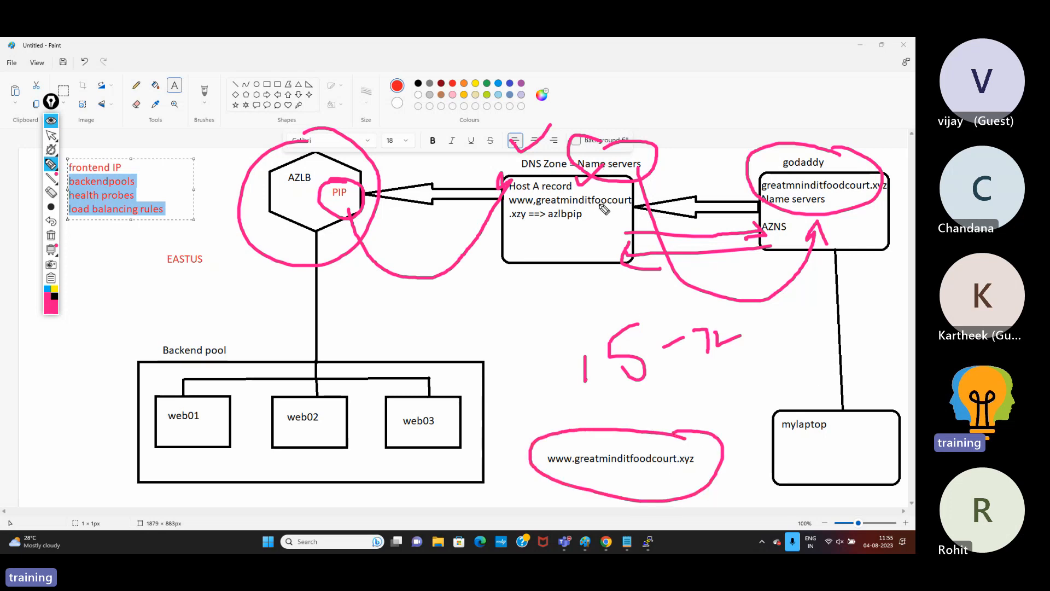
mouse_move(604, 208)
left_mouse_down()
mouse_move(599, 261)
mouse_move(566, 256)
mouse_move(555, 227)
mouse_move(577, 238)
left_mouse_up()
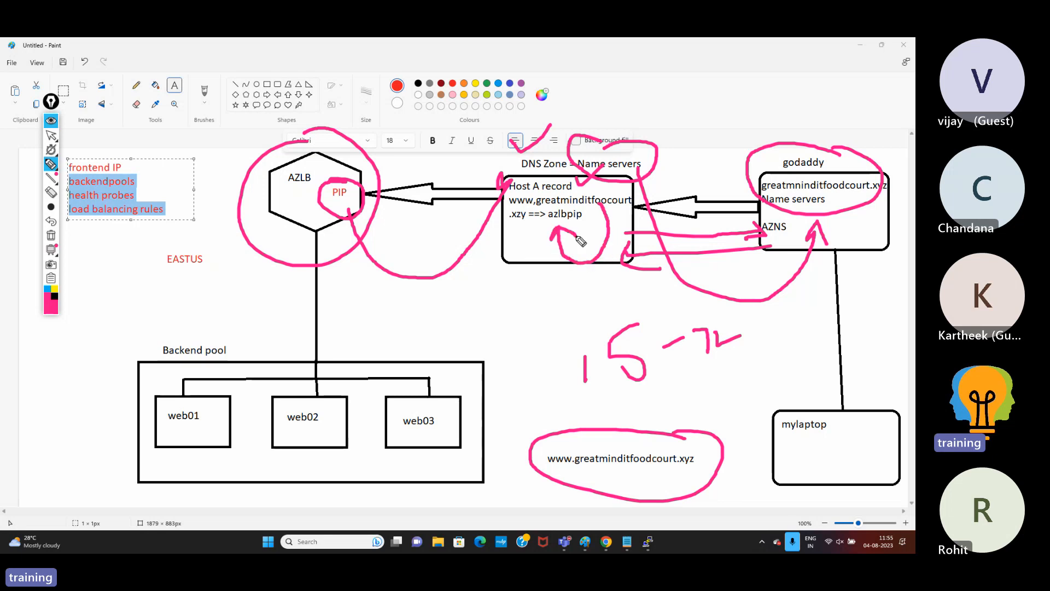
Clear the ink and trace a request from mylaptop via godaddy to PIP, then AZLB to web01–web03
left_click(51, 235)
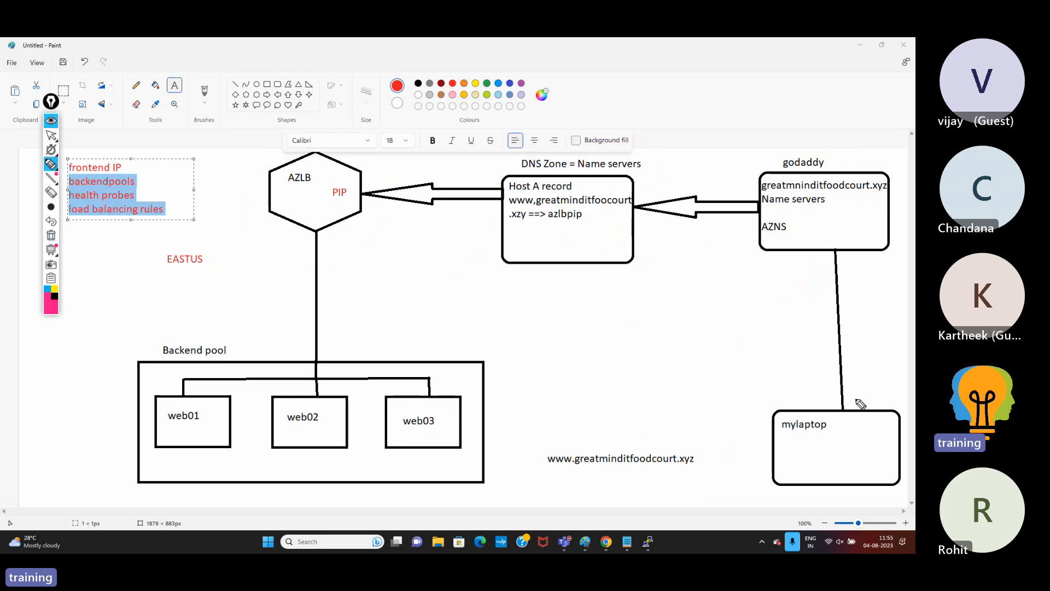
mouse_move(853, 448)
left_mouse_down()
mouse_move(854, 216)
mouse_move(336, 186)
mouse_move(327, 203)
mouse_move(358, 189)
left_mouse_up()
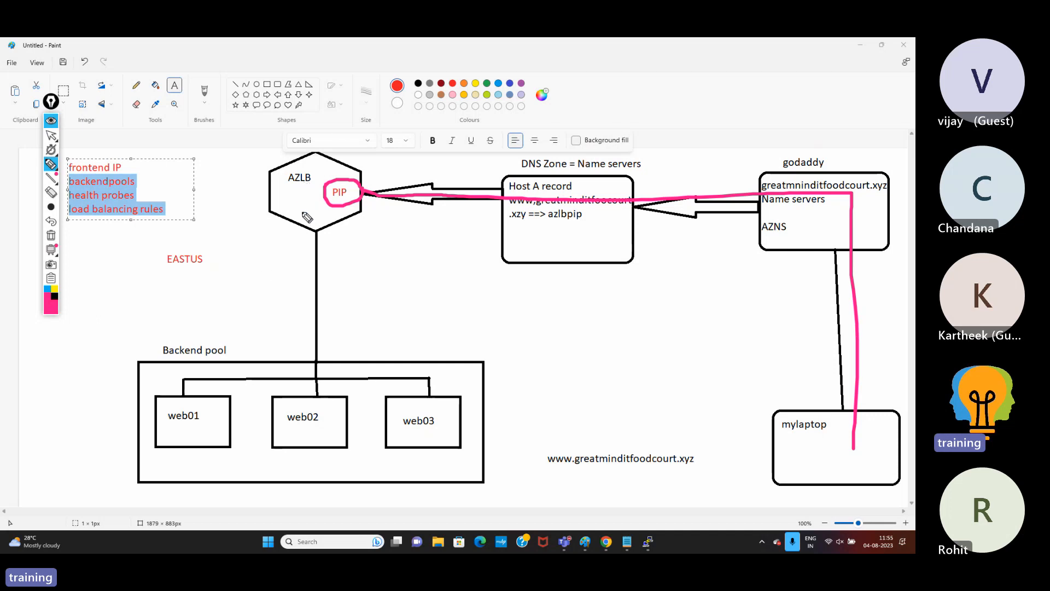
left_click_drag(303, 212, 198, 382)
left_click_drag(297, 223, 329, 381)
mouse_move(289, 206)
left_mouse_down()
mouse_move(426, 395)
mouse_move(431, 387)
left_mouse_up()
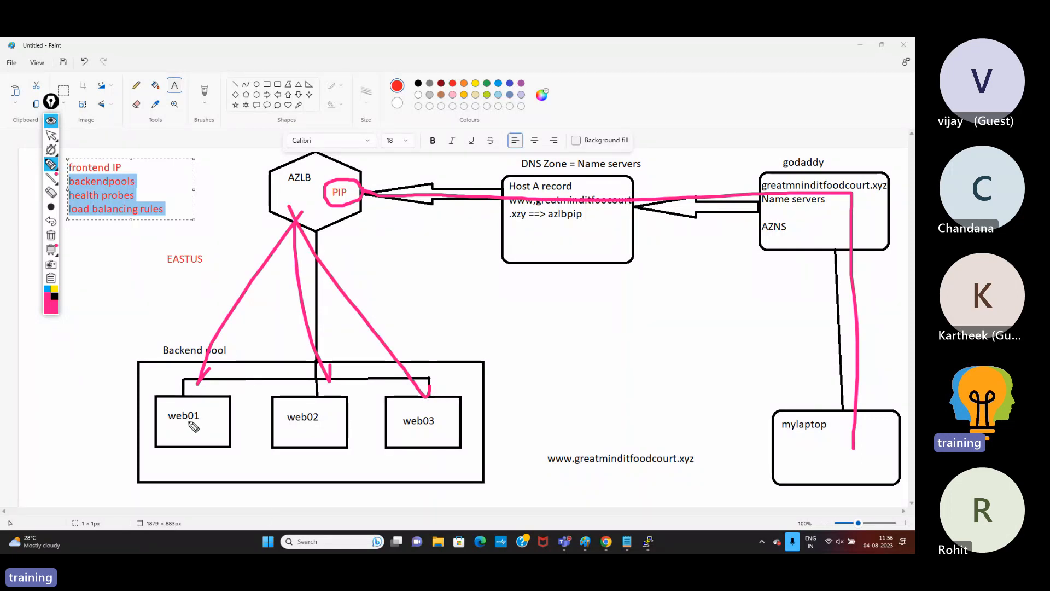
left_click_drag(189, 421, 234, 411)
left_click_drag(303, 421, 452, 405)
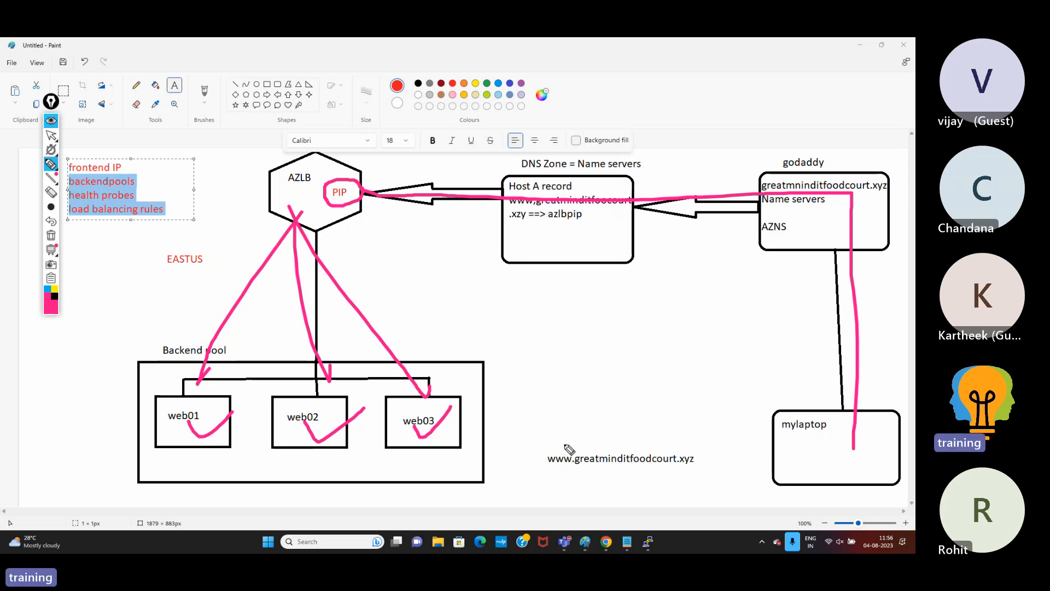
Sketch the path linking PIP back to the Host A record, then wipe it and circle Host A
mouse_move(355, 203)
left_mouse_down()
mouse_move(543, 230)
mouse_move(499, 254)
left_mouse_up()
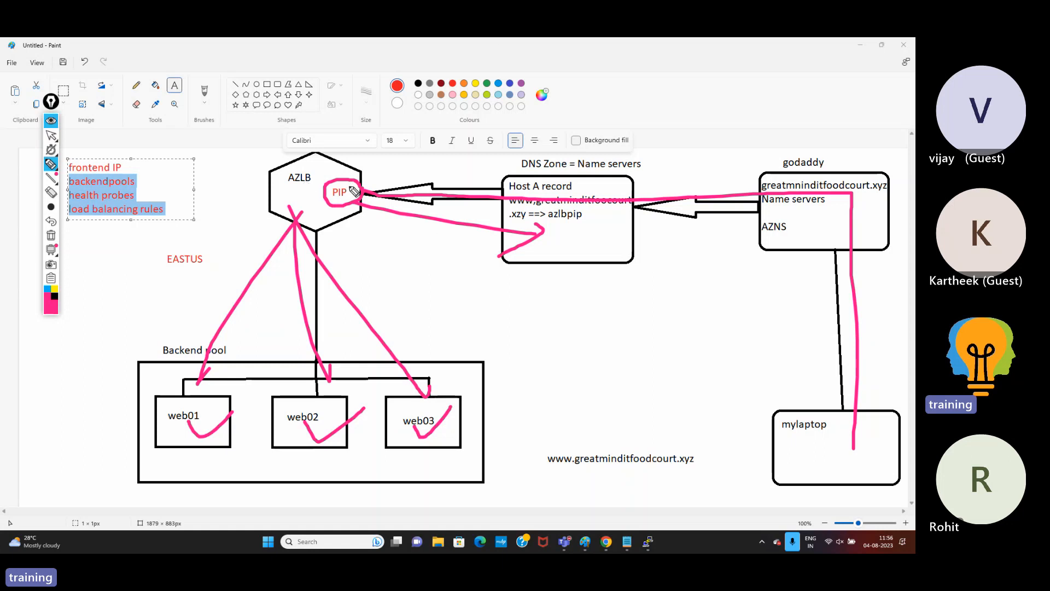
mouse_move(341, 194)
left_mouse_down()
mouse_move(383, 218)
mouse_move(514, 213)
left_mouse_up()
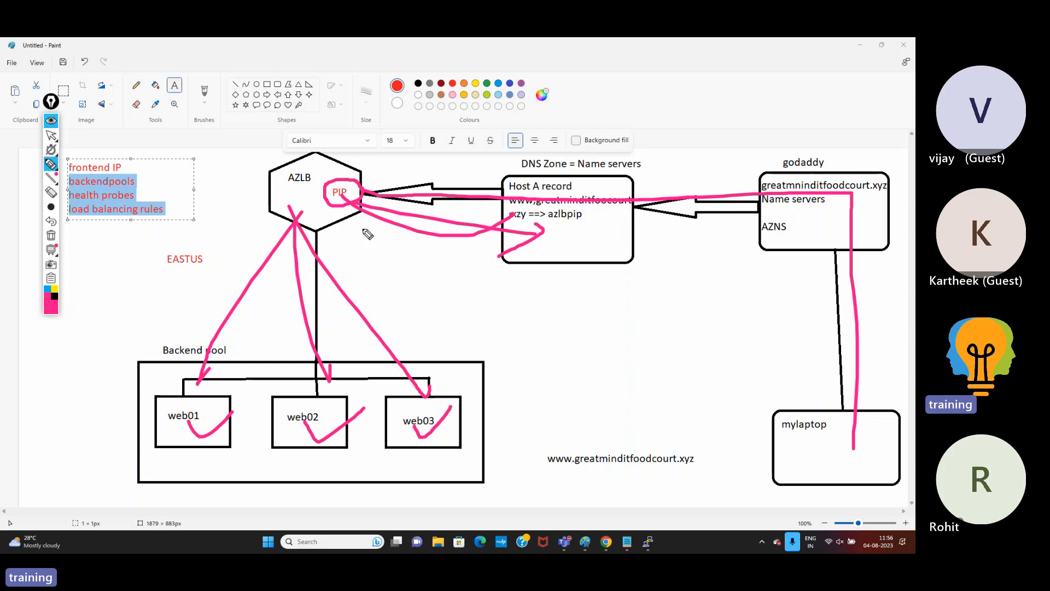
left_click_drag(333, 214, 389, 276)
left_click_drag(392, 266, 376, 292)
left_click_drag(391, 306, 464, 309)
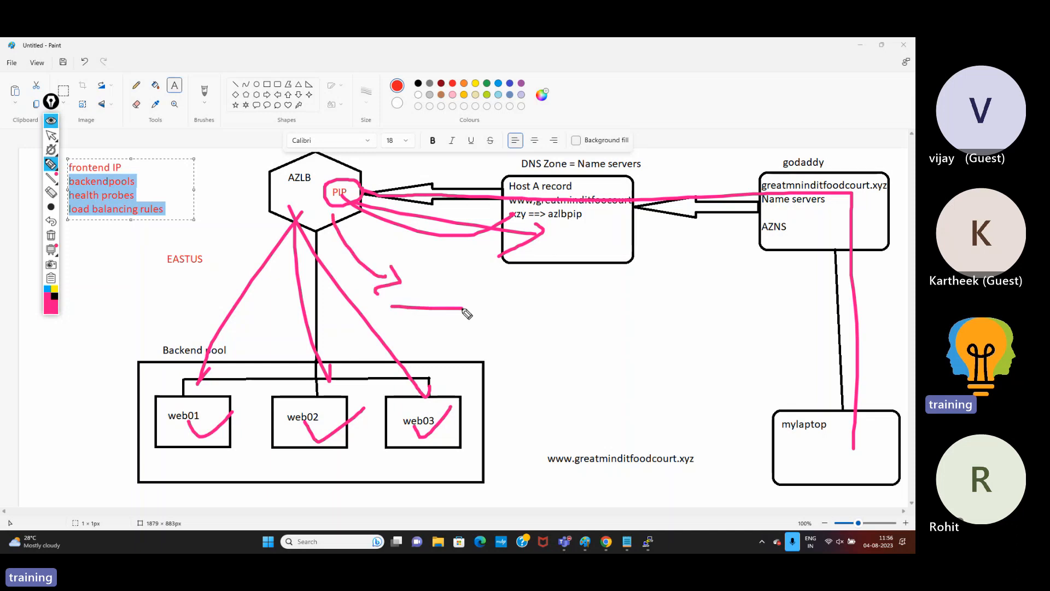
mouse_move(446, 309)
left_mouse_down()
mouse_move(562, 276)
mouse_move(553, 258)
mouse_move(593, 263)
left_mouse_up()
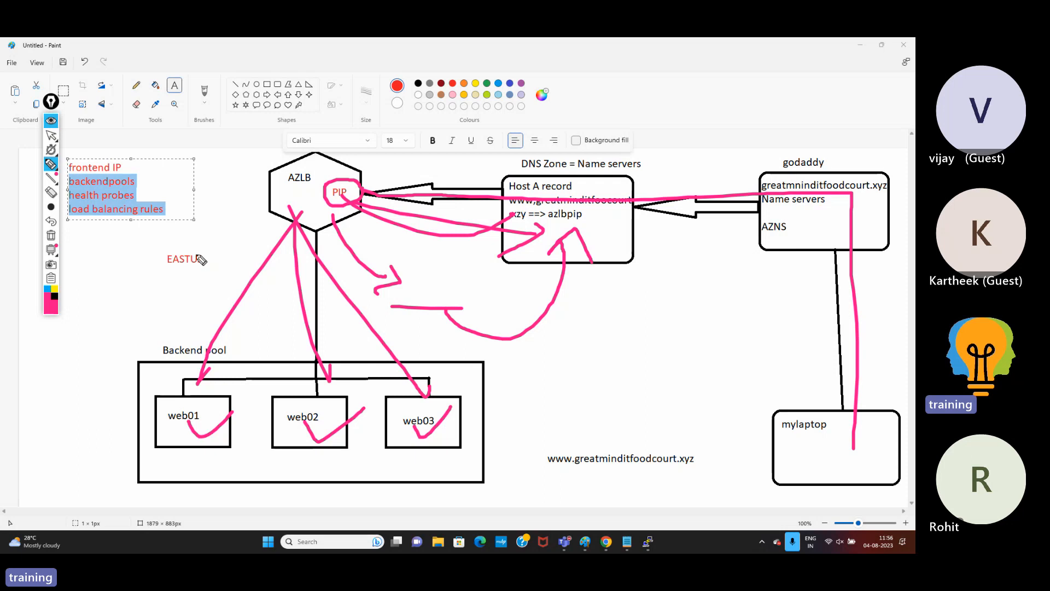
left_click(50, 235)
mouse_move(527, 167)
left_mouse_down()
mouse_move(634, 176)
mouse_move(571, 186)
left_mouse_up()
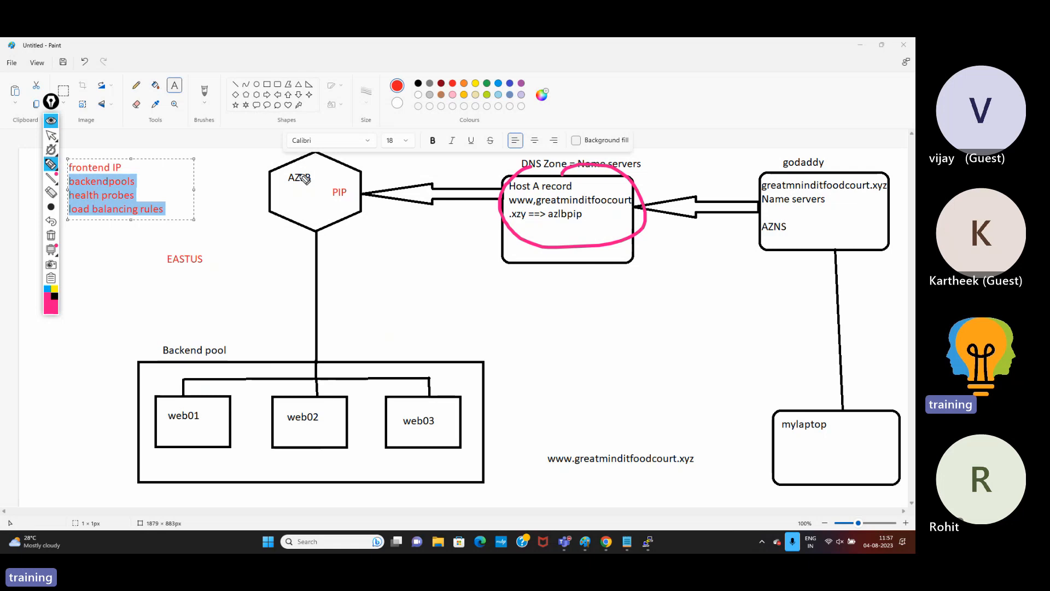
Mark PIP, the Host A record, the AZLB output arrows, godaddy and mylaptop in pink
mouse_move(331, 174)
left_mouse_down()
mouse_move(363, 199)
mouse_move(350, 184)
left_mouse_up()
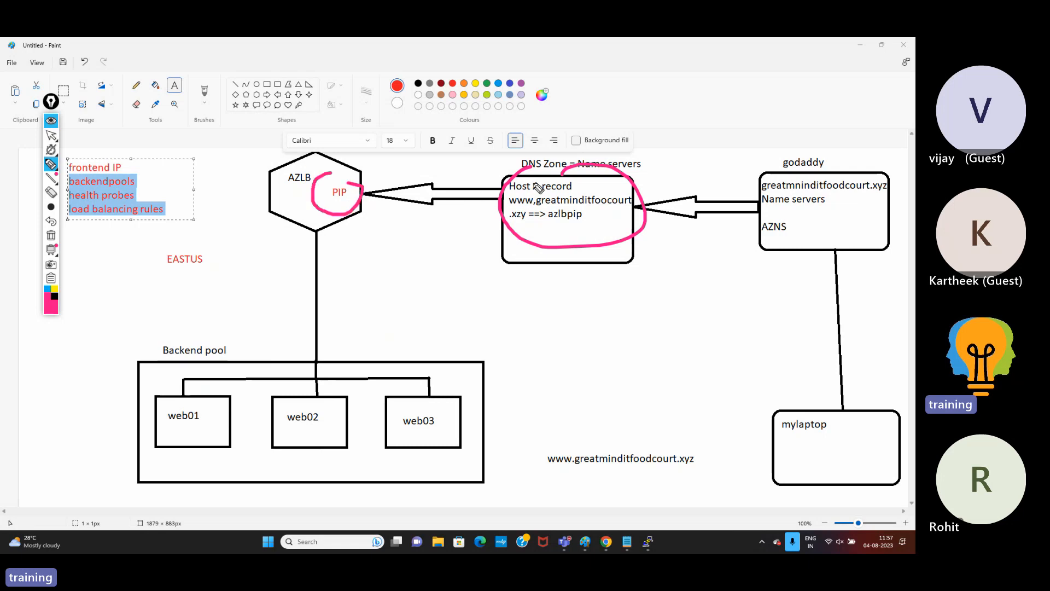
left_click_drag(533, 184, 563, 154)
left_click_drag(308, 216, 342, 258)
mouse_move(348, 249)
left_mouse_down()
mouse_move(354, 257)
mouse_move(326, 275)
left_mouse_up()
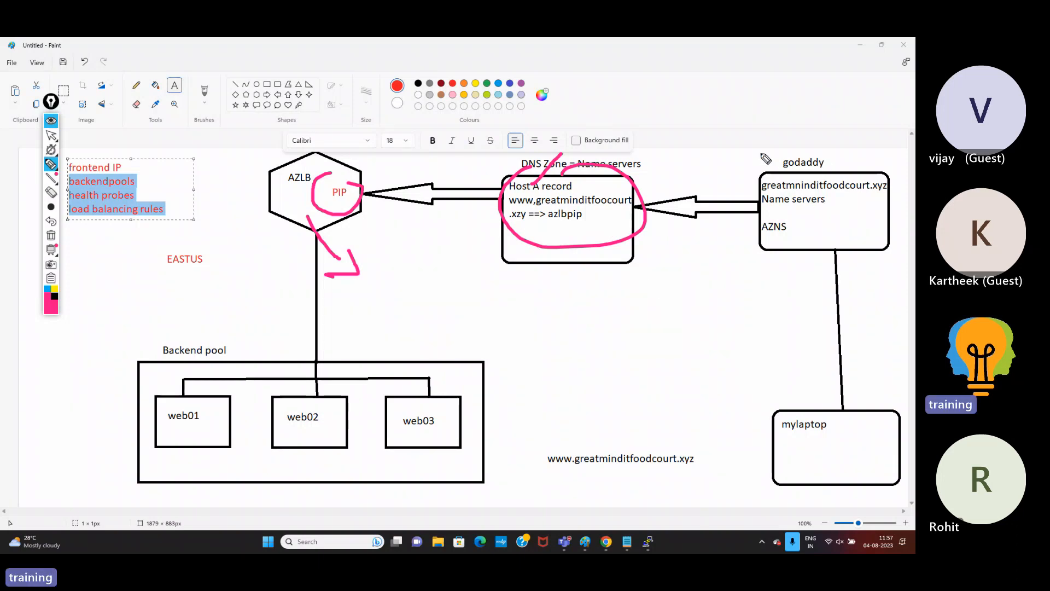
mouse_move(777, 145)
left_mouse_down()
mouse_move(842, 156)
mouse_move(770, 167)
left_mouse_up()
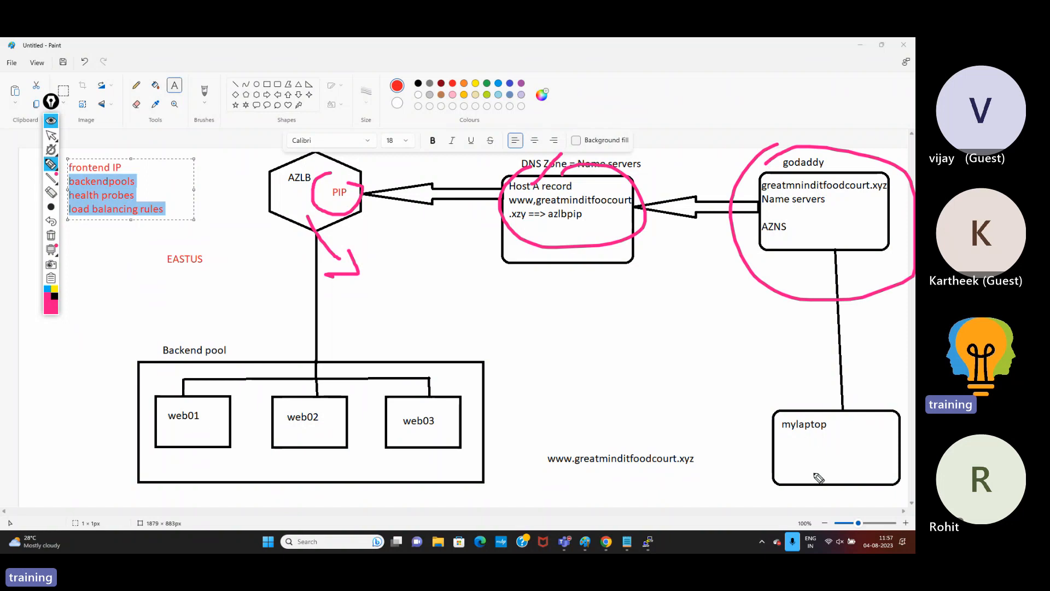
left_click_drag(791, 441, 909, 435)
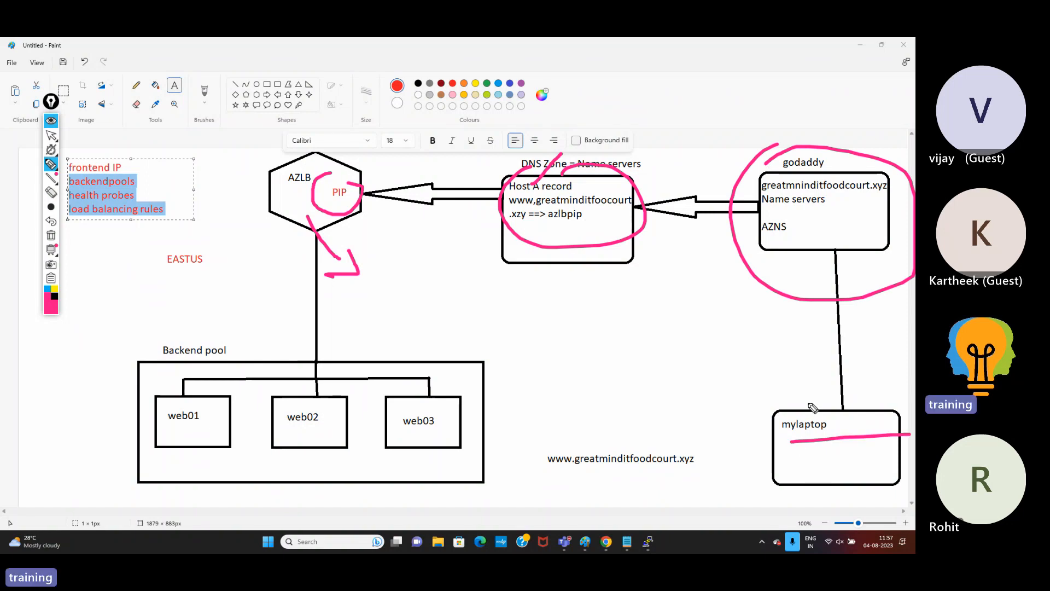
Erase all the pink ink and deselect the canvas text box
left_click(50, 235)
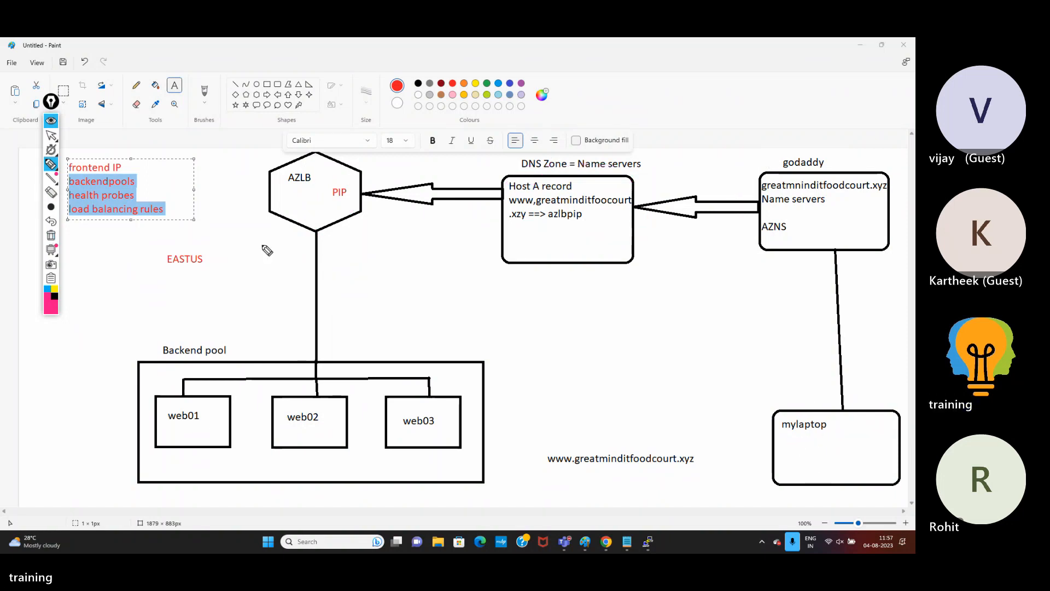
left_click(50, 124)
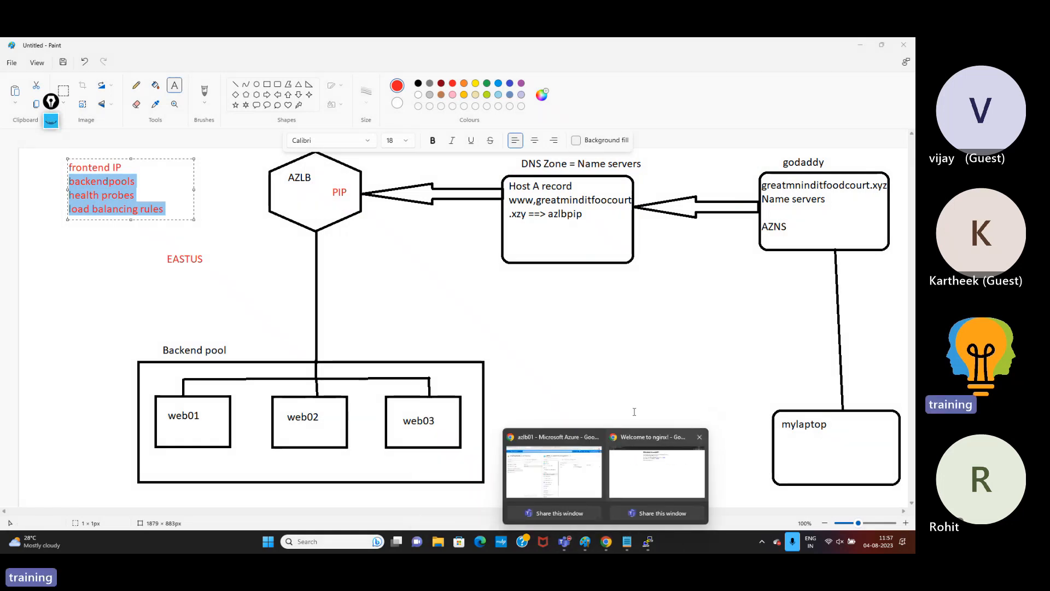
left_click(601, 375)
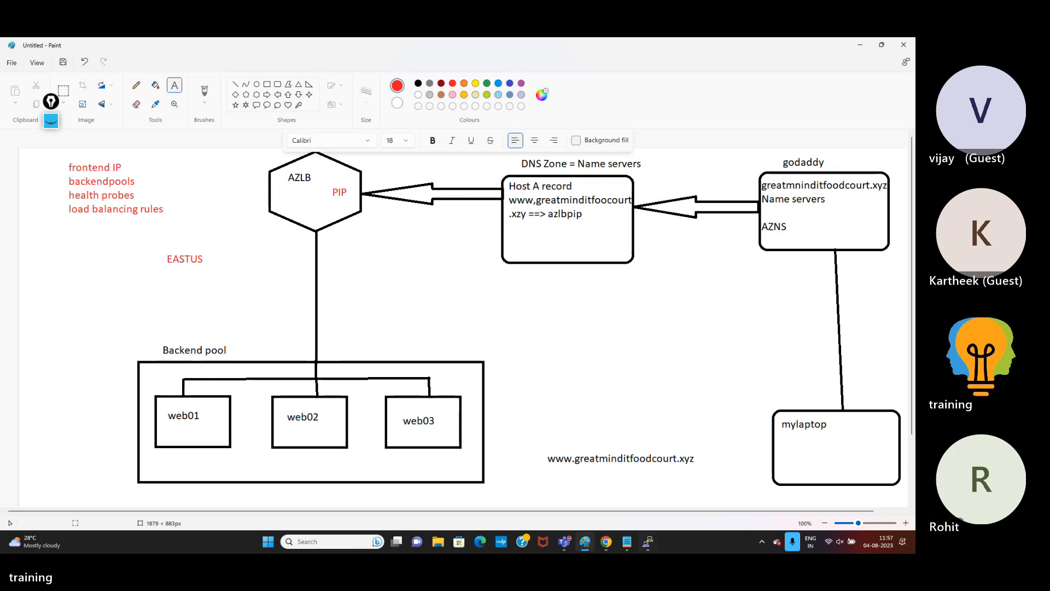
Bring the AzureDevops Teams meeting forward and choose Stop recording under Record and transcribe
mouse_move(579, 540)
left_click(585, 466)
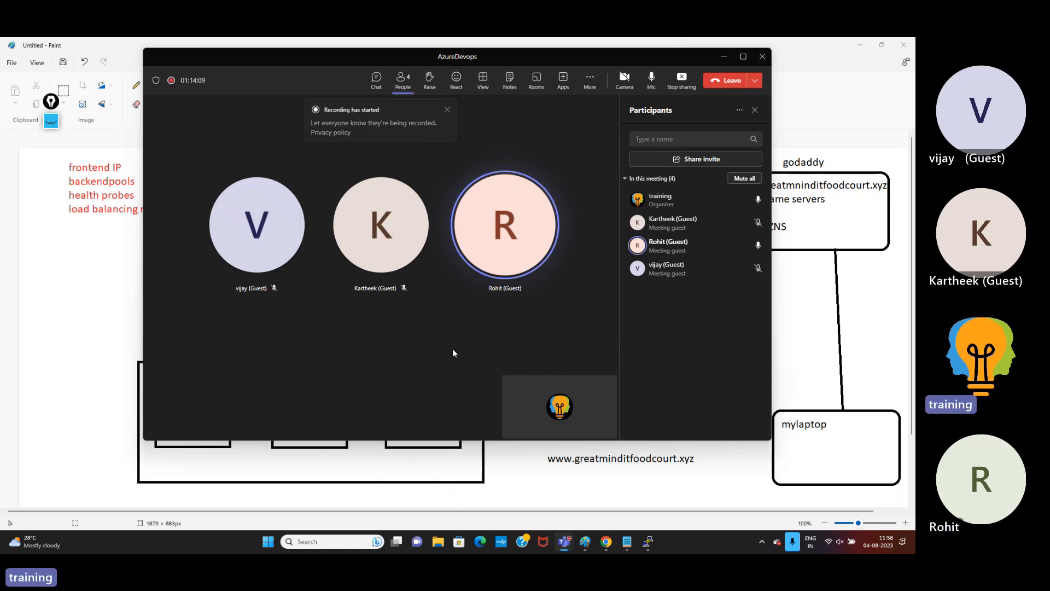
left_click(587, 84)
mouse_move(602, 108)
left_click(538, 110)
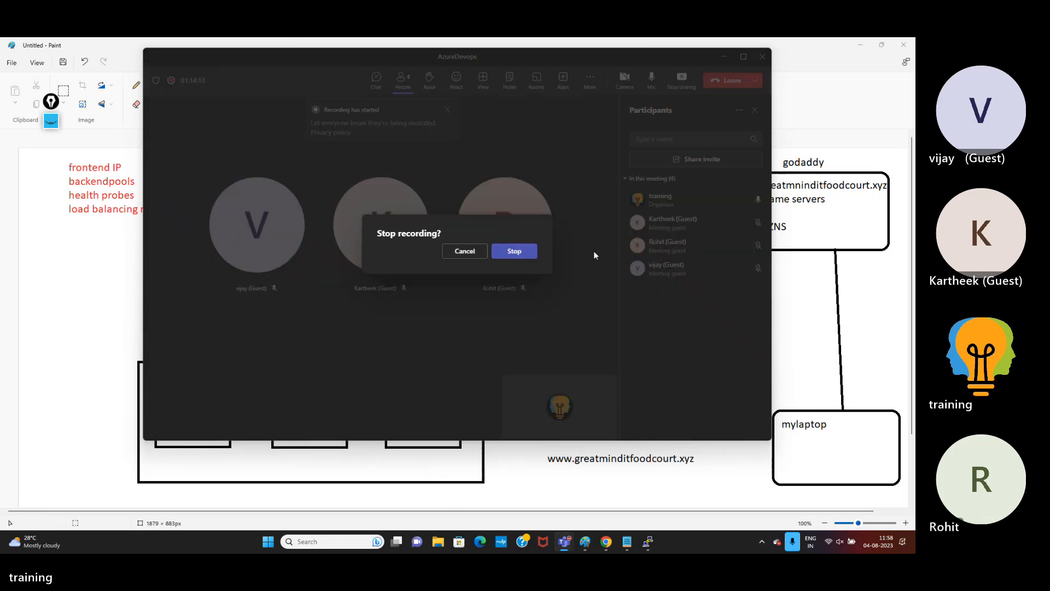